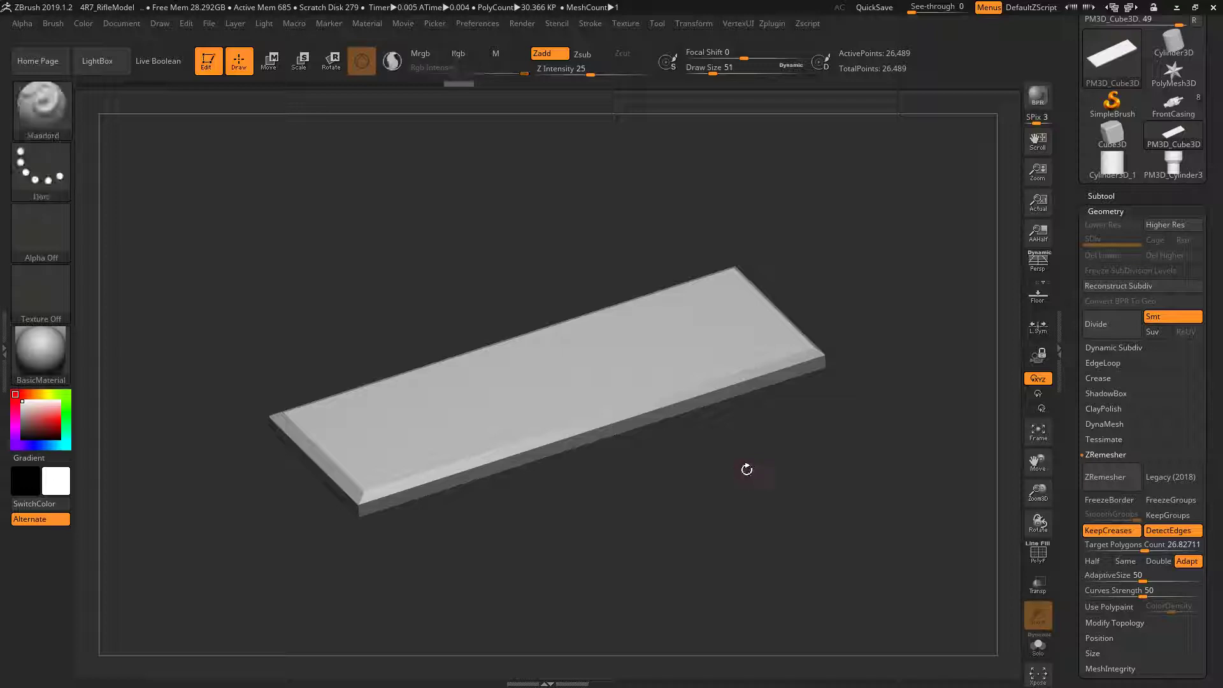
Step: Orbit the beveled plate to inspect its top and bevels, then turn on perspective view
{"action": "mouse_move", "coordinate": [792, 494]}
{"action": "left_mouse_down"}
{"action": "mouse_move", "coordinate": [774, 495]}
{"action": "mouse_move", "coordinate": [808, 519]}
{"action": "mouse_move", "coordinate": [826, 490]}
{"action": "left_mouse_up"}
{"action": "mouse_move", "coordinate": [778, 459]}
{"action": "left_mouse_down"}
{"action": "mouse_move", "coordinate": [787, 484]}
{"action": "mouse_move", "coordinate": [793, 407]}
{"action": "left_mouse_up"}
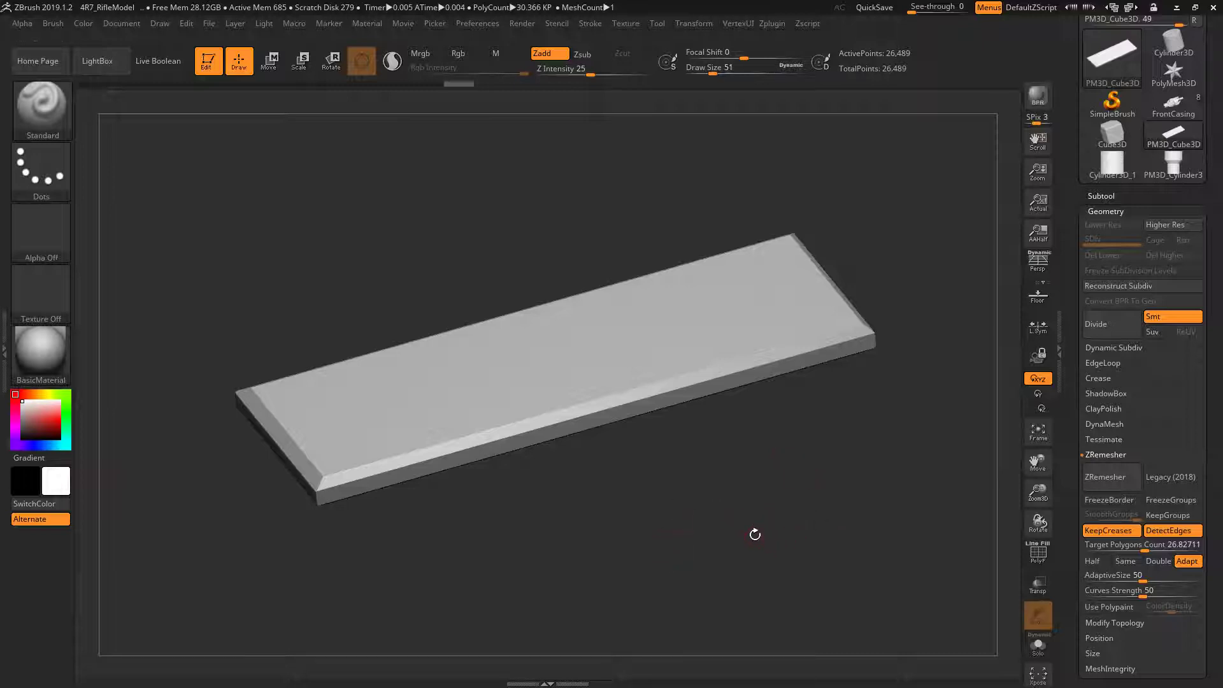
{"action": "mouse_move", "coordinate": [756, 533]}
{"action": "left_mouse_down"}
{"action": "mouse_move", "coordinate": [825, 500]}
{"action": "mouse_move", "coordinate": [763, 520]}
{"action": "left_mouse_up"}
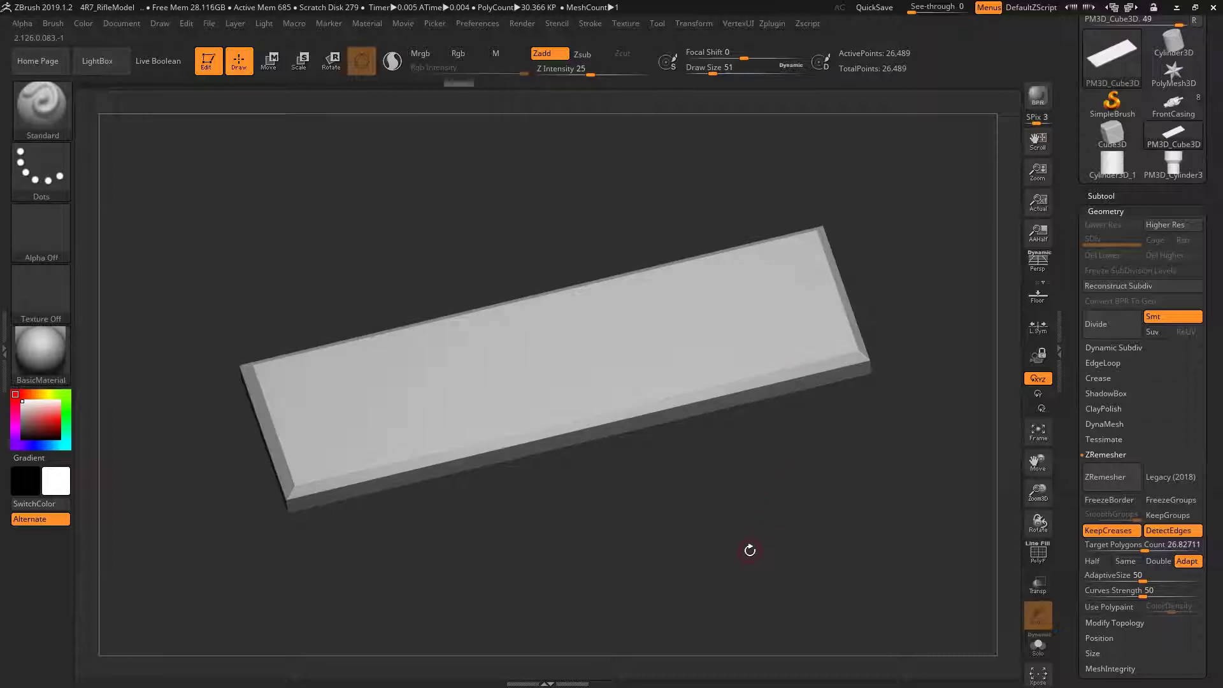
{"action": "mouse_move", "coordinate": [722, 518]}
{"action": "left_mouse_down"}
{"action": "mouse_move", "coordinate": [753, 505]}
{"action": "mouse_move", "coordinate": [805, 511]}
{"action": "mouse_move", "coordinate": [884, 444]}
{"action": "mouse_move", "coordinate": [892, 464]}
{"action": "mouse_move", "coordinate": [893, 412]}
{"action": "mouse_move", "coordinate": [899, 507]}
{"action": "left_mouse_up"}
{"action": "left_click", "coordinate": [1038, 261]}
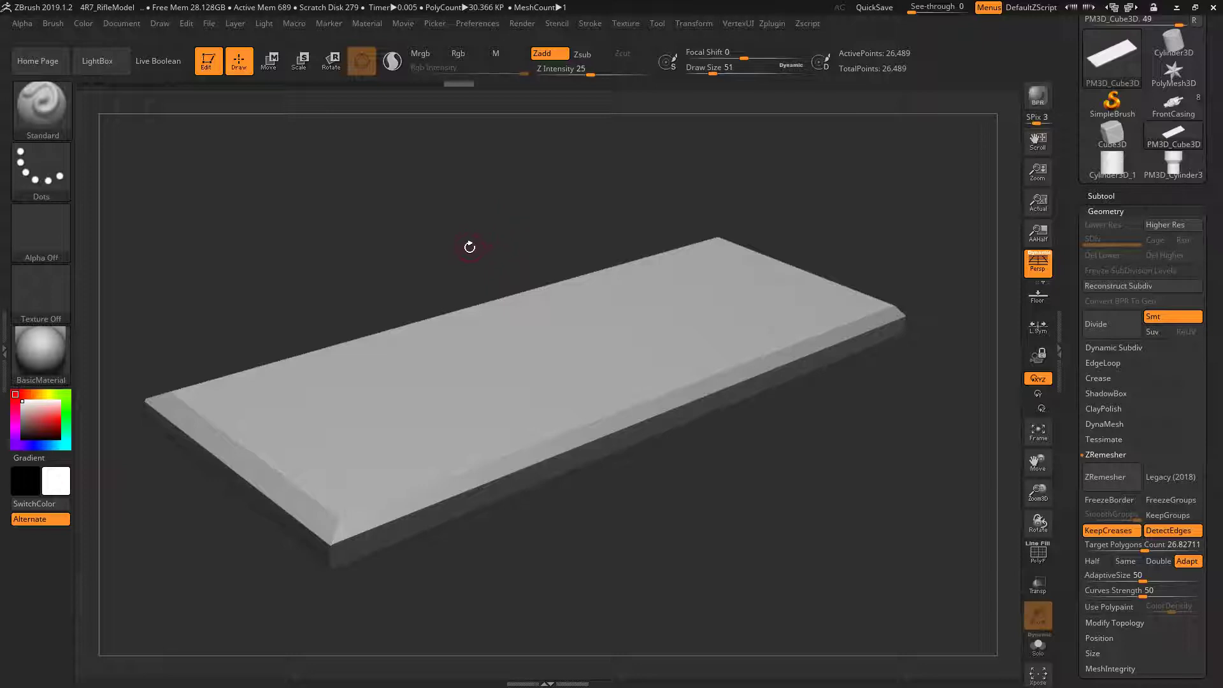
{"action": "mouse_move", "coordinate": [453, 229]}
{"action": "left_mouse_down"}
{"action": "mouse_move", "coordinate": [436, 224]}
{"action": "mouse_move", "coordinate": [469, 203]}
{"action": "mouse_move", "coordinate": [472, 217]}
{"action": "mouse_move", "coordinate": [507, 208]}
{"action": "mouse_move", "coordinate": [499, 222]}
{"action": "left_mouse_up"}
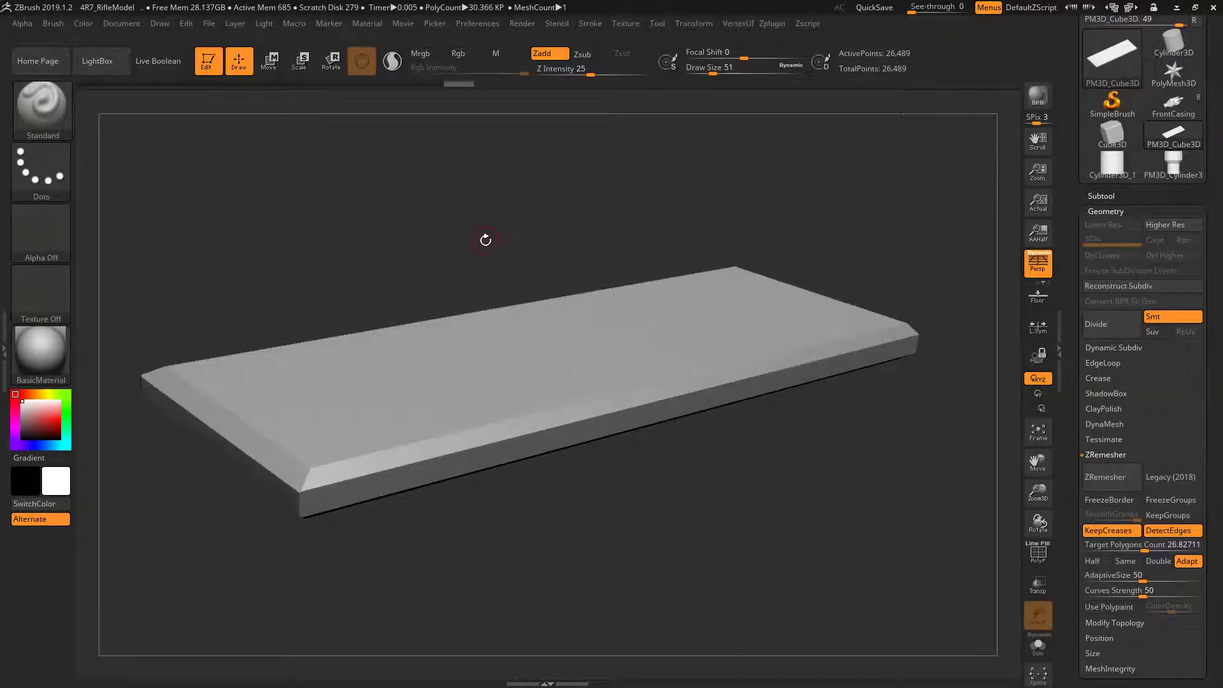
{"action": "left_click_drag", "start_coordinate": [655, 227], "coordinate": [633, 213]}
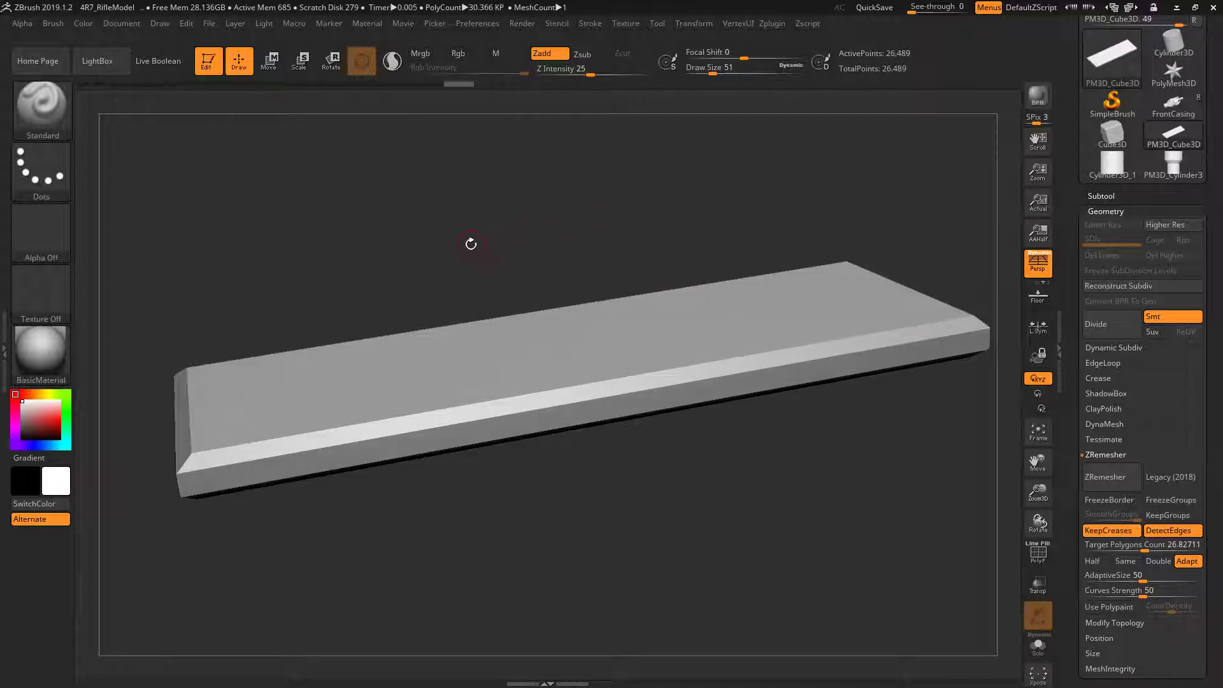
{"action": "mouse_move", "coordinate": [471, 243]}
{"action": "left_mouse_down"}
{"action": "mouse_move", "coordinate": [450, 259]}
{"action": "mouse_move", "coordinate": [524, 254]}
{"action": "left_mouse_up"}
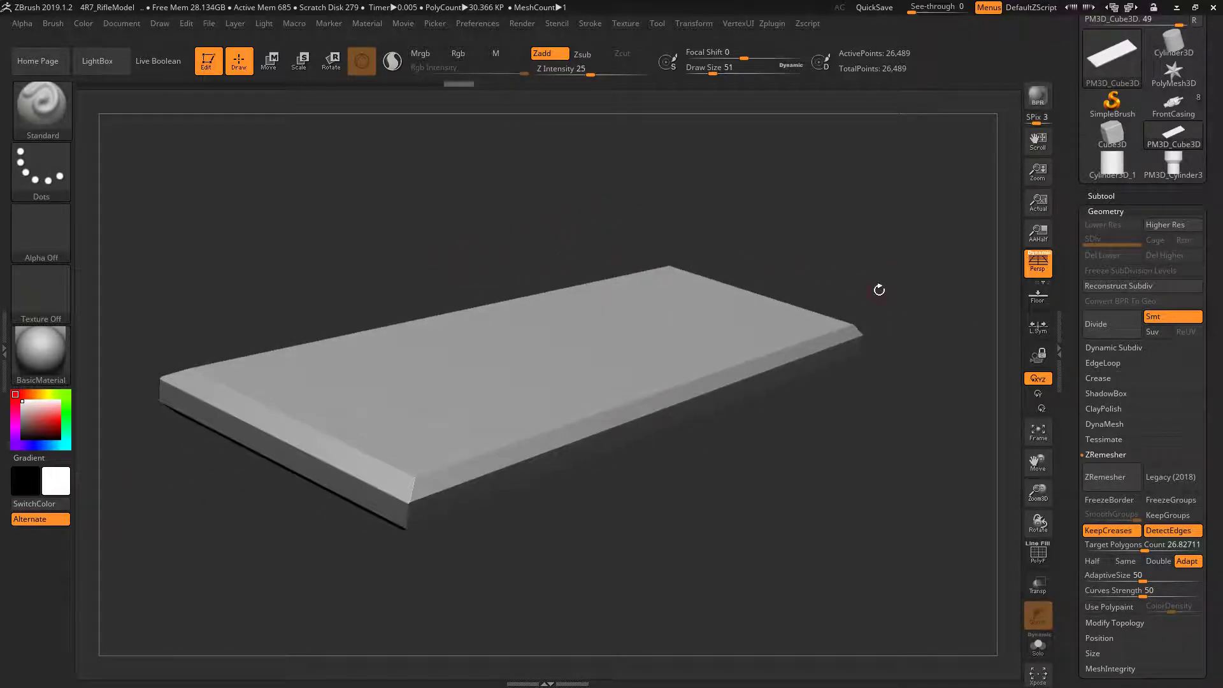
{"action": "mouse_move", "coordinate": [899, 259]}
{"action": "left_mouse_down"}
{"action": "mouse_move", "coordinate": [915, 276]}
{"action": "mouse_move", "coordinate": [879, 213]}
{"action": "mouse_move", "coordinate": [901, 232]}
{"action": "mouse_move", "coordinate": [886, 230]}
{"action": "left_mouse_up"}
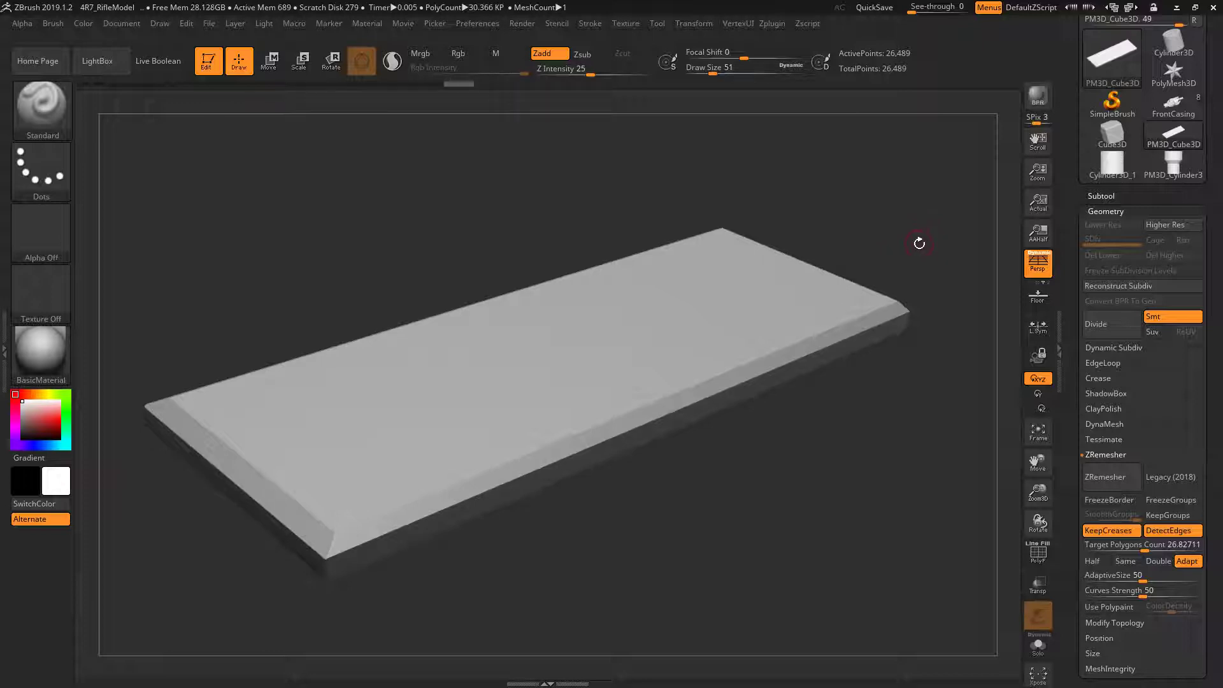
{"action": "mouse_move", "coordinate": [928, 247]}
{"action": "left_mouse_down"}
{"action": "mouse_move", "coordinate": [904, 202]}
{"action": "mouse_move", "coordinate": [918, 210]}
{"action": "left_mouse_up"}
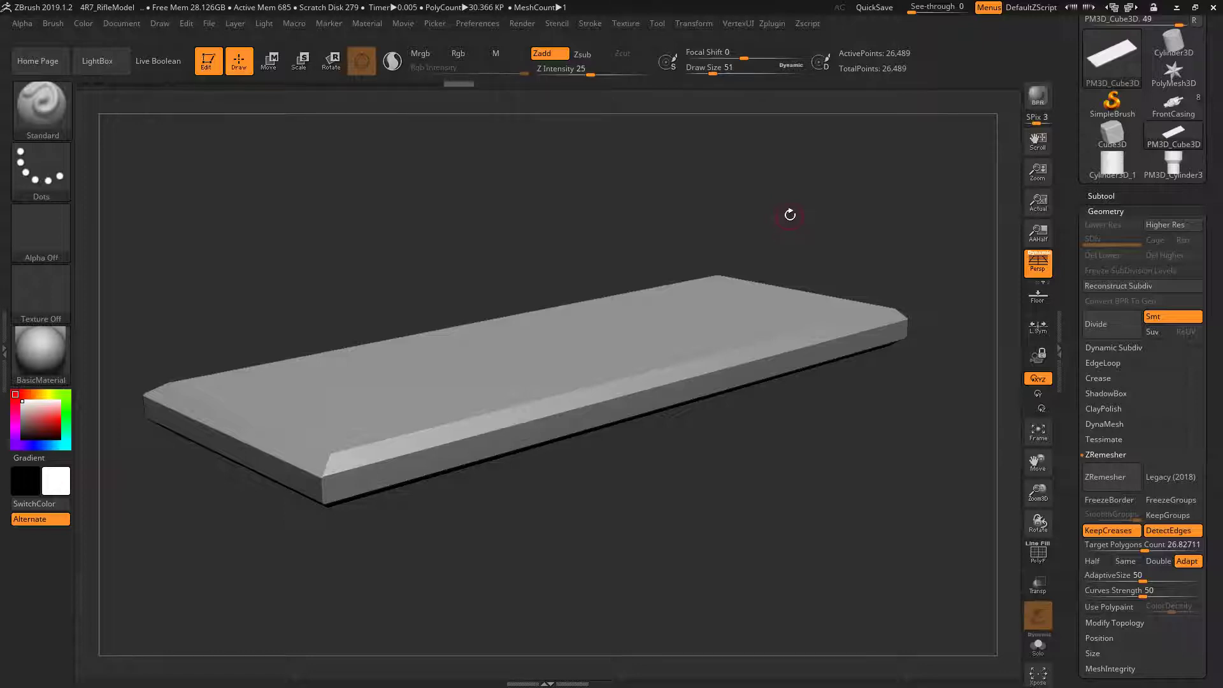
{"action": "mouse_move", "coordinate": [790, 215]}
{"action": "left_mouse_down"}
{"action": "mouse_move", "coordinate": [807, 205]}
{"action": "mouse_move", "coordinate": [797, 208]}
{"action": "left_mouse_up"}
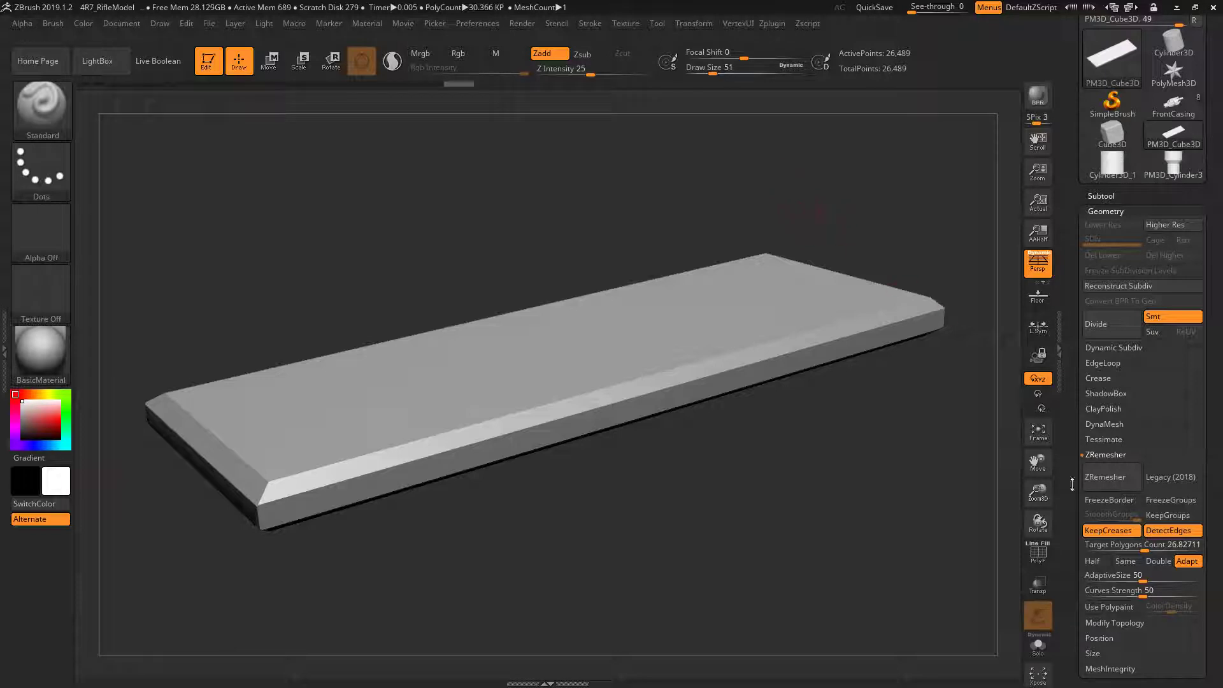
{"action": "left_click_drag", "start_coordinate": [1074, 495], "coordinate": [1075, 471]}
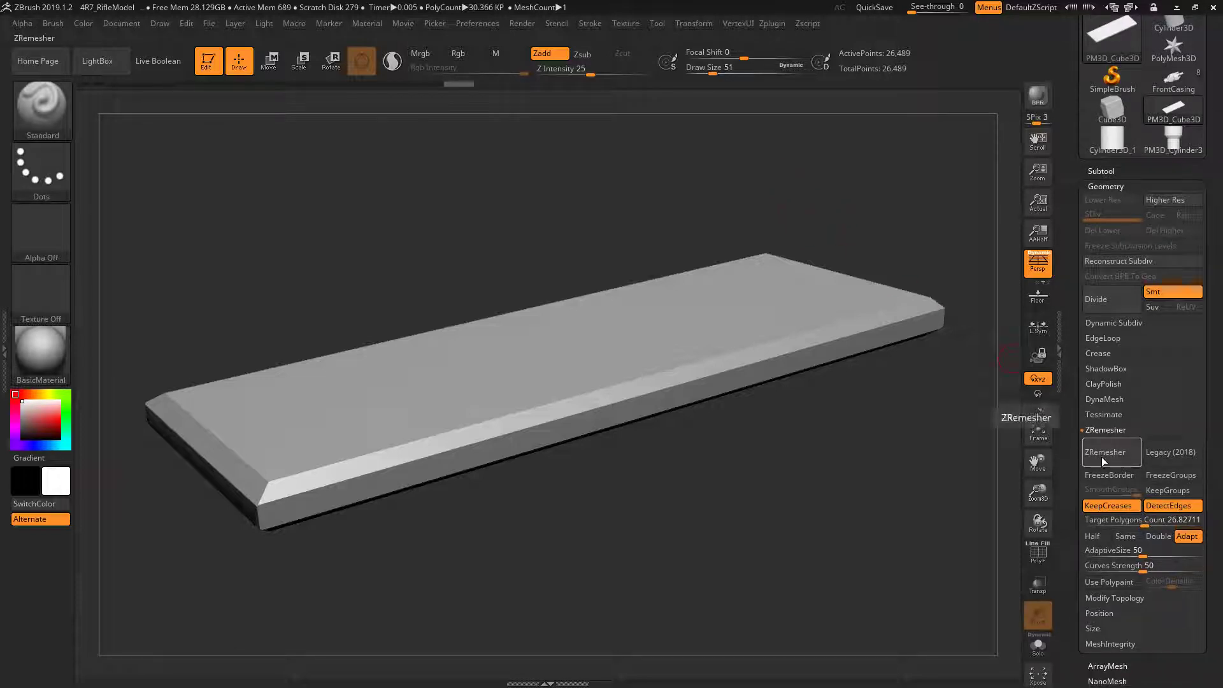
Step: Retopologize the PM3D_Cube3D plate with ZRemesher from Geometry > ZRemesher
{"action": "left_click", "coordinate": [1102, 170]}
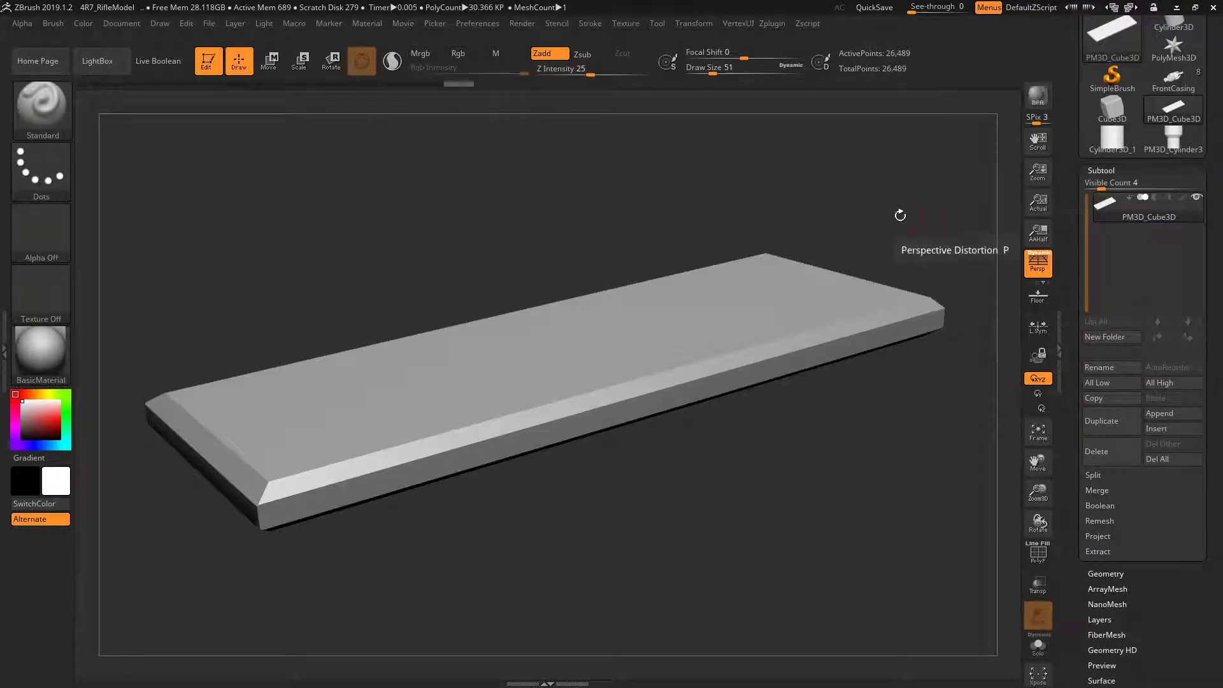
{"action": "mouse_move", "coordinate": [760, 209]}
{"action": "left_mouse_down"}
{"action": "mouse_move", "coordinate": [808, 197]}
{"action": "mouse_move", "coordinate": [854, 216]}
{"action": "mouse_move", "coordinate": [857, 205]}
{"action": "mouse_move", "coordinate": [868, 222]}
{"action": "left_mouse_up"}
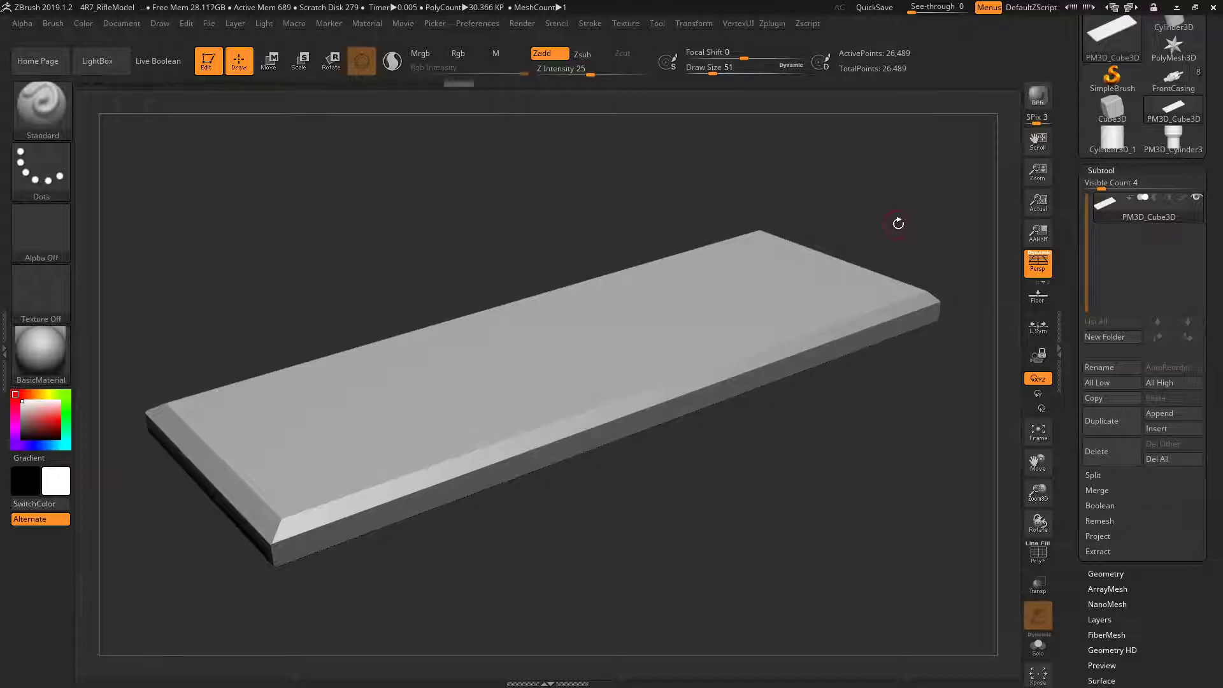
{"action": "left_click", "coordinate": [1107, 573]}
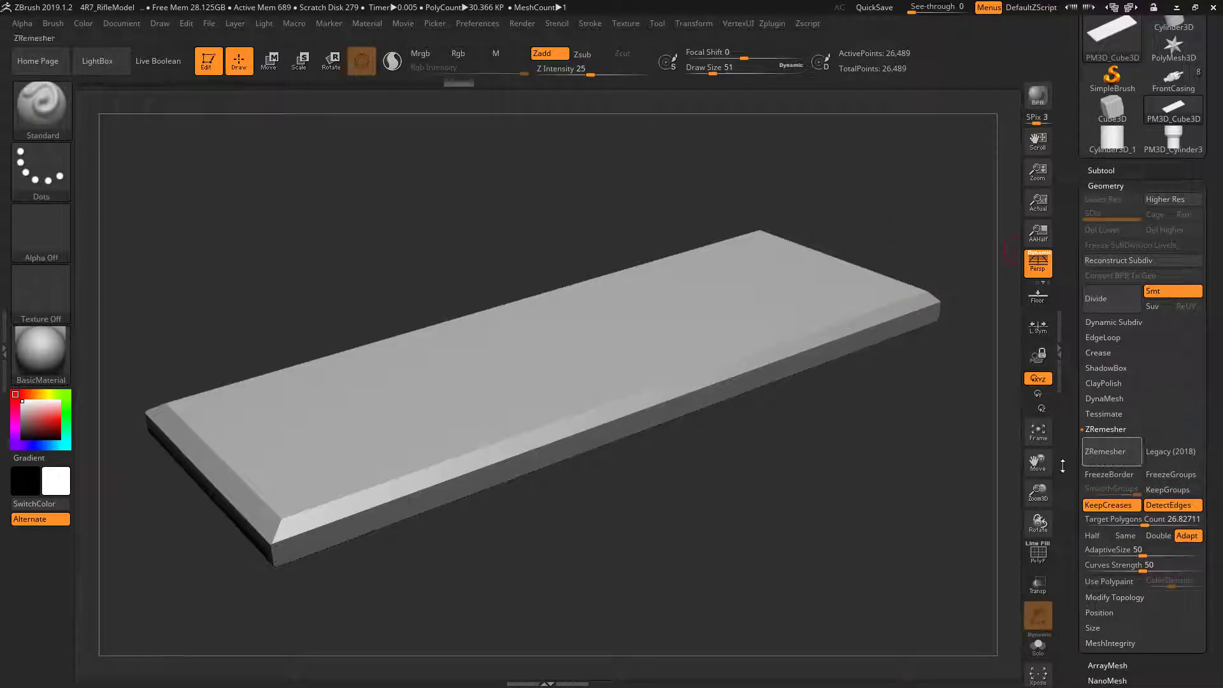
{"action": "left_click", "coordinate": [1095, 455]}
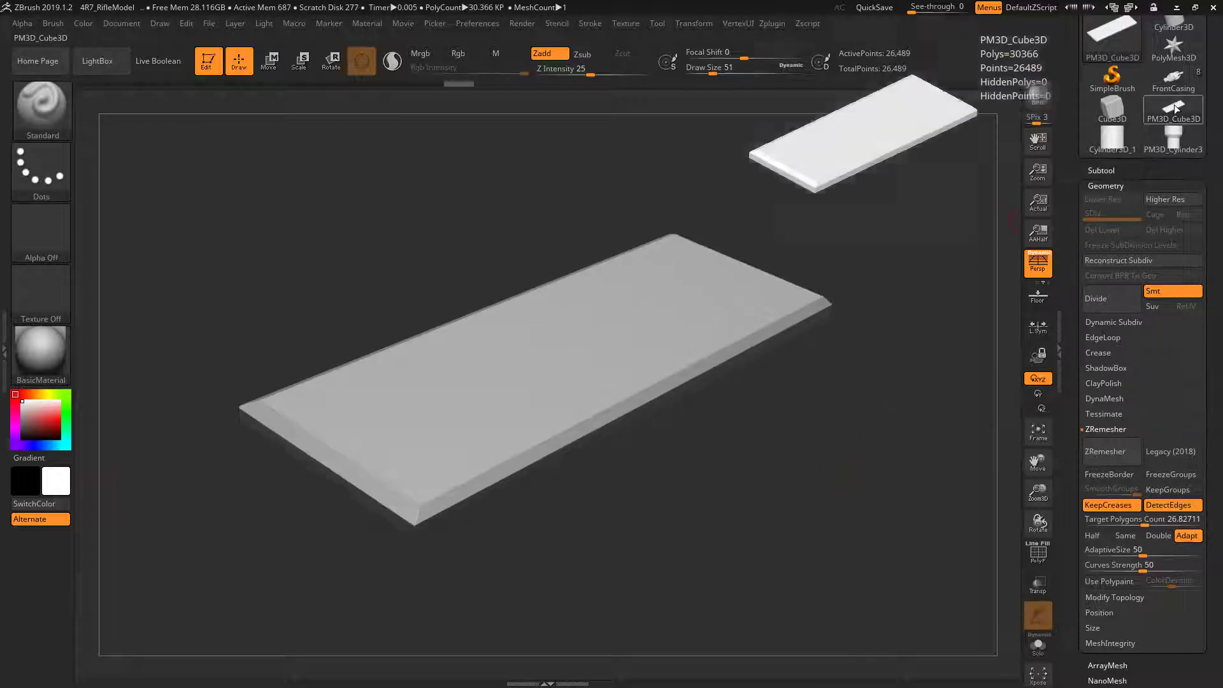
Step: Append a PM3D_Cylinder3D_2 subtool through the plate, select it, and enable Live Boolean
{"action": "left_click", "coordinate": [1105, 168]}
{"action": "left_click", "coordinate": [1166, 136]}
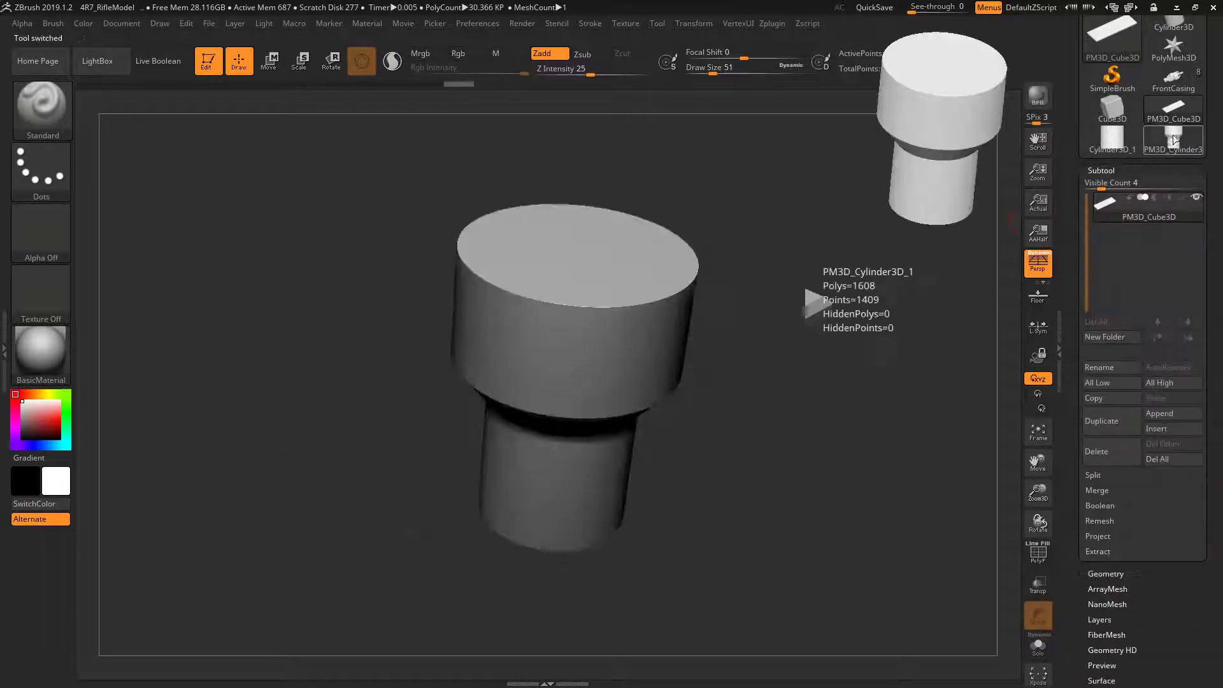
{"action": "left_click", "coordinate": [1173, 109]}
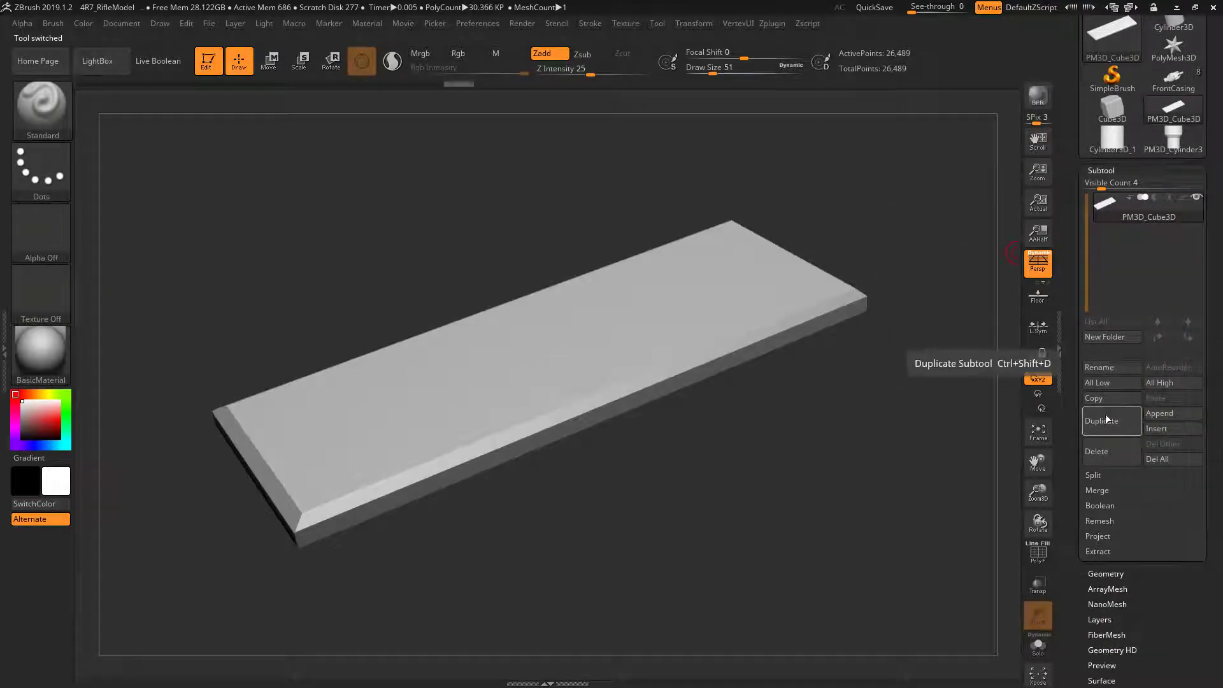
{"action": "left_click", "coordinate": [1163, 418]}
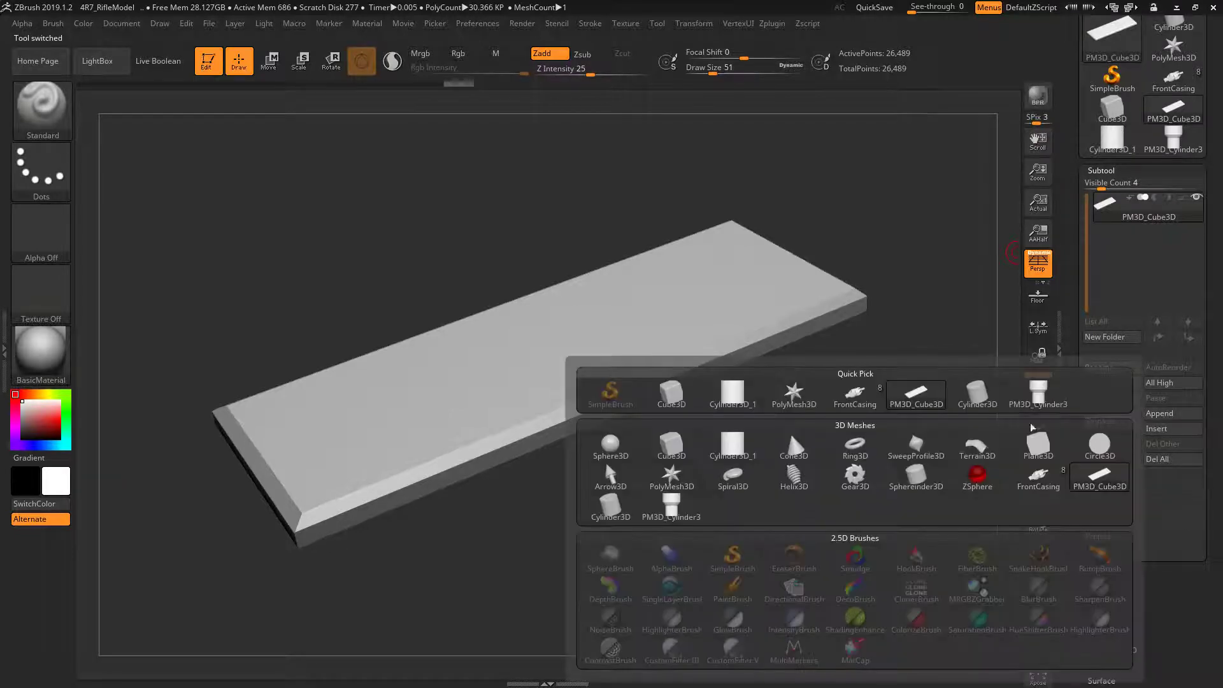
{"action": "left_click", "coordinate": [788, 430]}
{"action": "left_click_drag", "start_coordinate": [779, 470], "coordinate": [781, 317]}
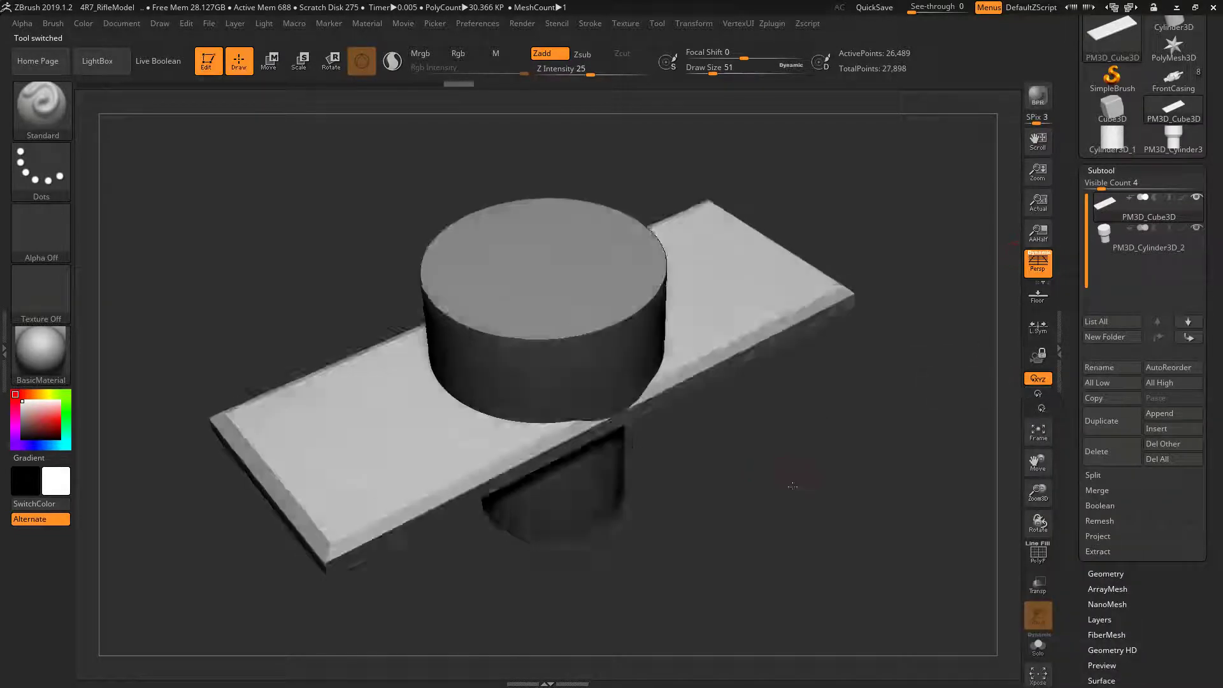
{"action": "left_click", "coordinate": [1140, 239]}
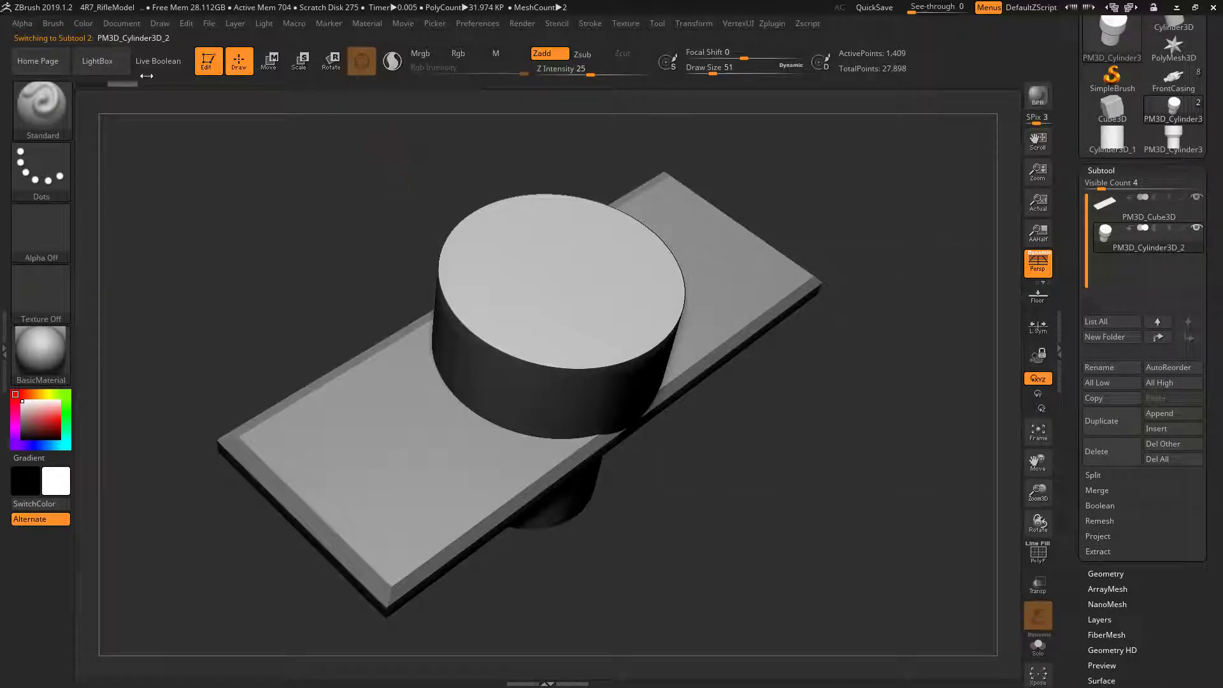
{"action": "left_click", "coordinate": [158, 60]}
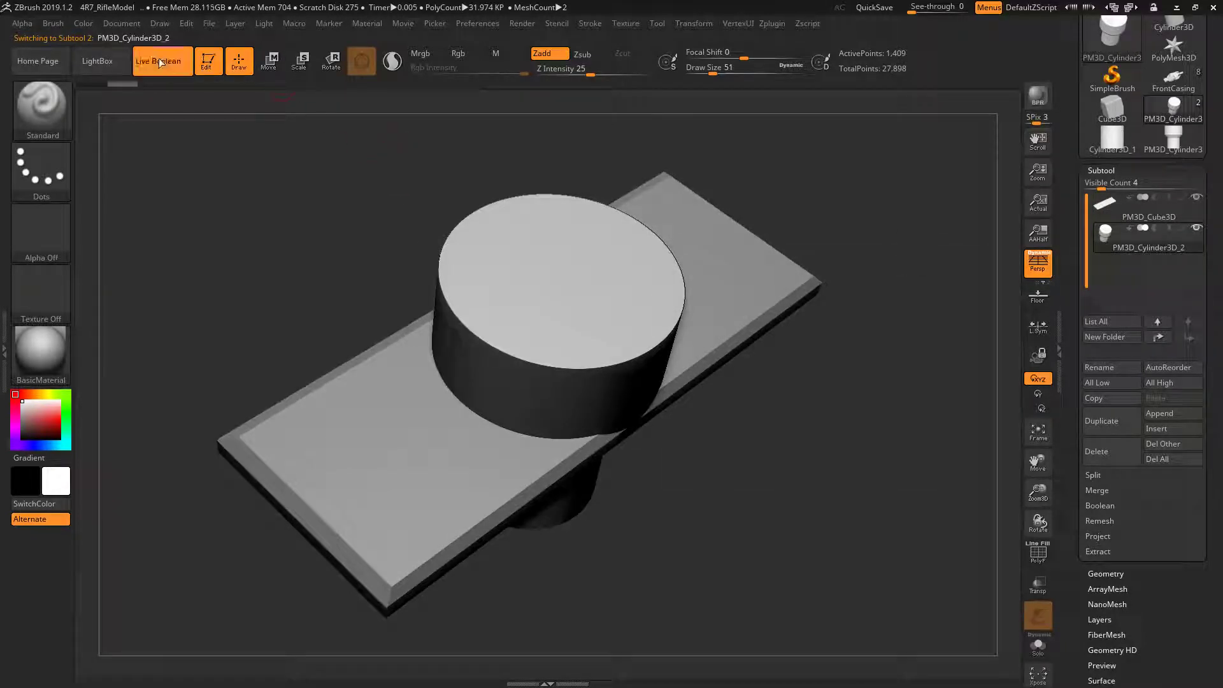
Step: Set the cylinder to Subtract and scale it down to cut a smaller hole
{"action": "left_click", "coordinate": [1155, 228]}
{"action": "left_click_drag", "start_coordinate": [875, 365], "coordinate": [864, 395]}
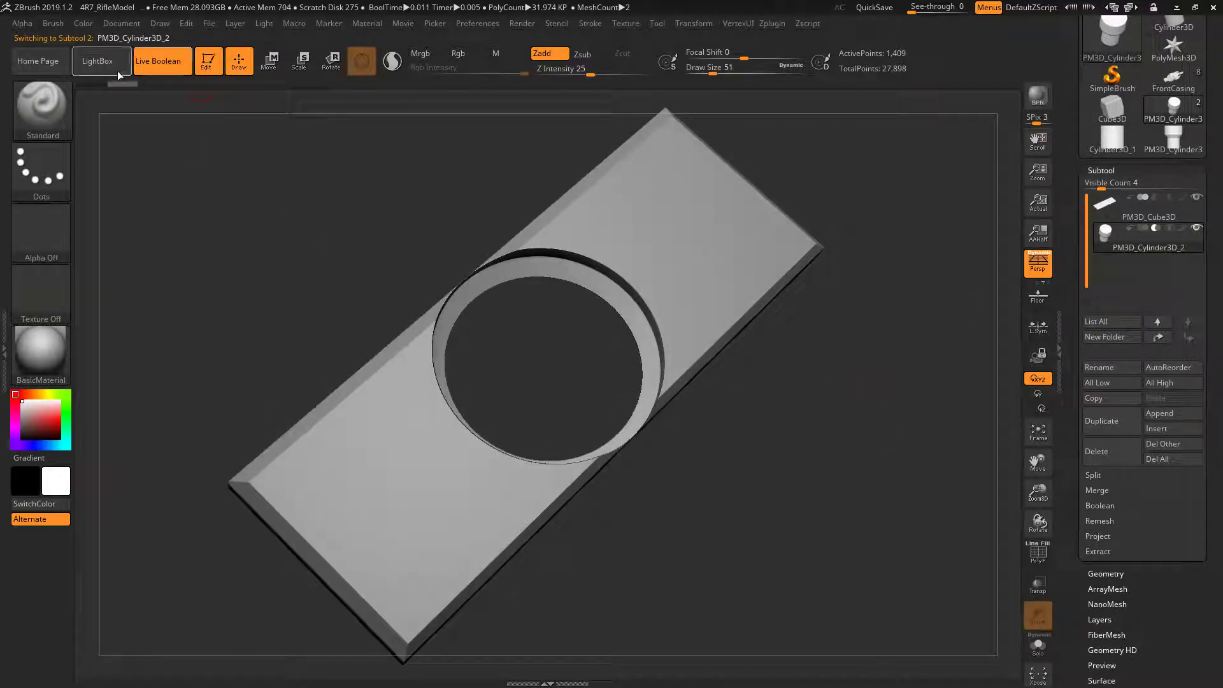
{"action": "key", "text": "w"}
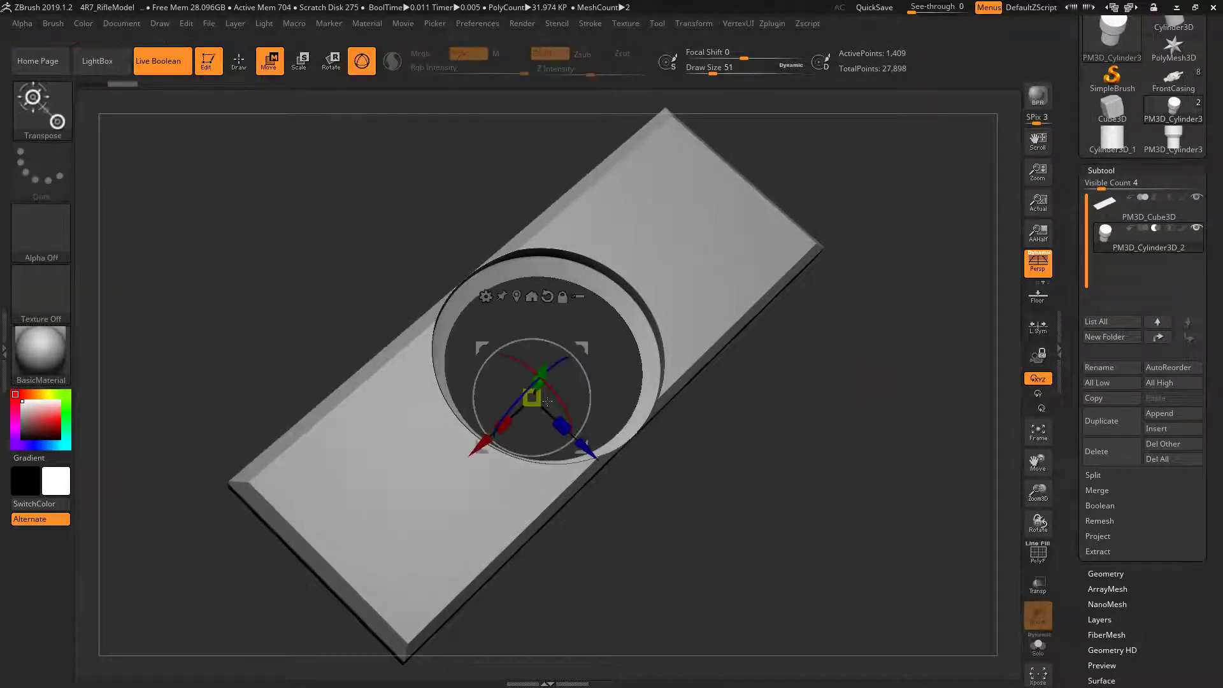
{"action": "left_click_drag", "start_coordinate": [548, 402], "coordinate": [532, 378]}
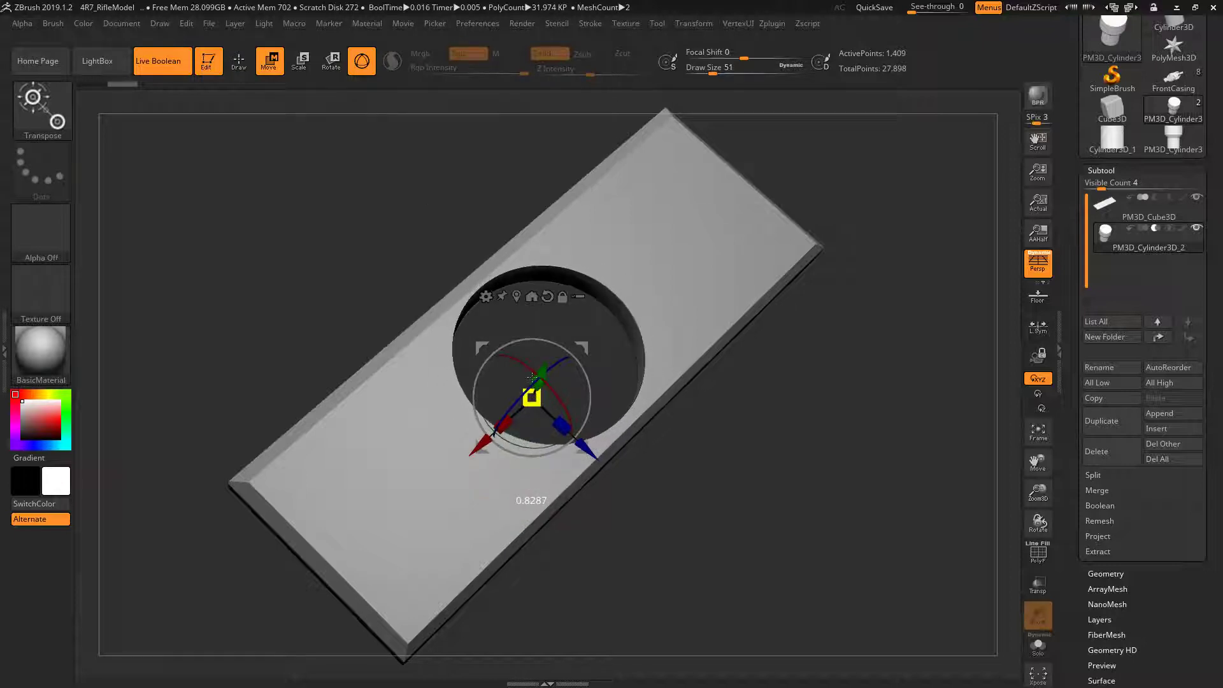
{"action": "right_click_drag", "start_coordinate": [532, 378], "coordinate": [523, 382]}
{"action": "left_click_drag", "start_coordinate": [515, 353], "coordinate": [504, 326]}
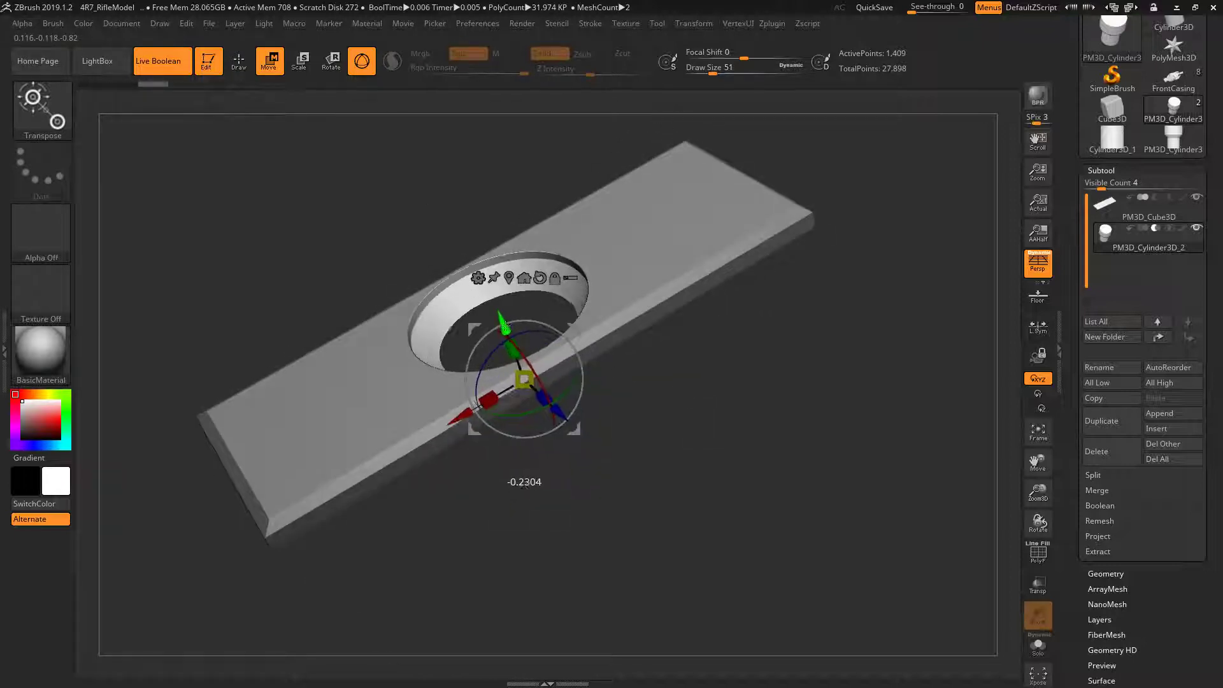
{"action": "mouse_move", "coordinate": [764, 331]}
{"action": "right_mouse_down"}
{"action": "mouse_move", "coordinate": [778, 386]}
{"action": "mouse_move", "coordinate": [758, 414]}
{"action": "right_mouse_up"}
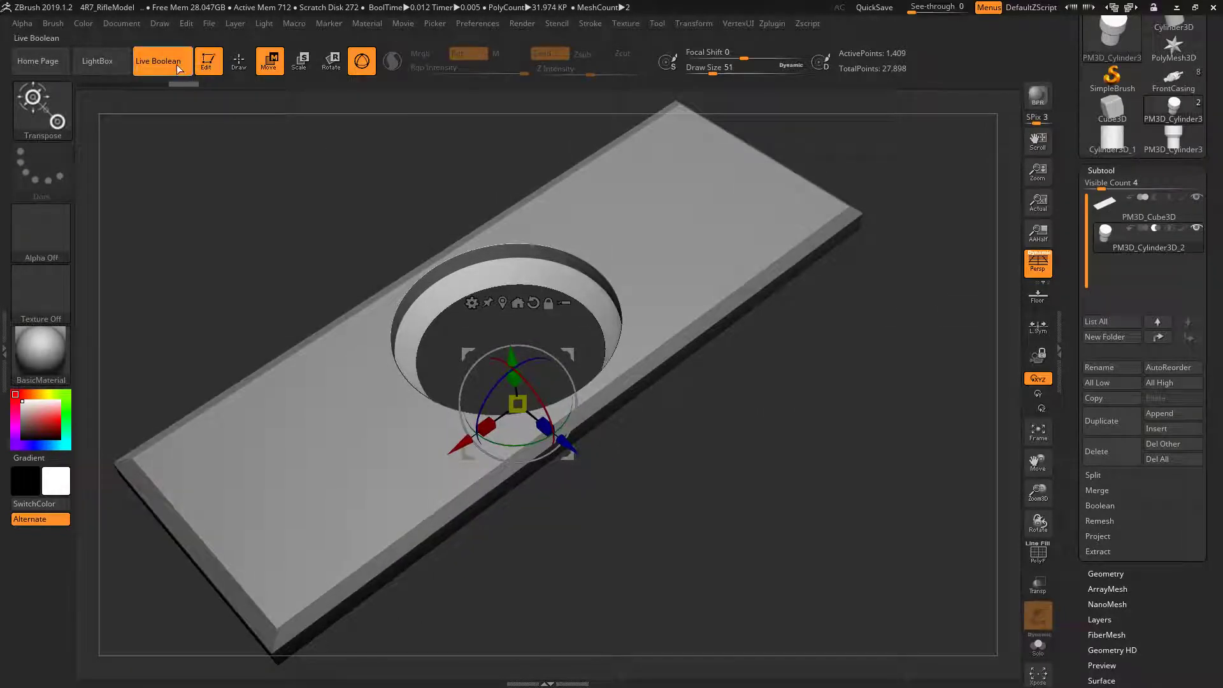
{"action": "left_click", "coordinate": [178, 69]}
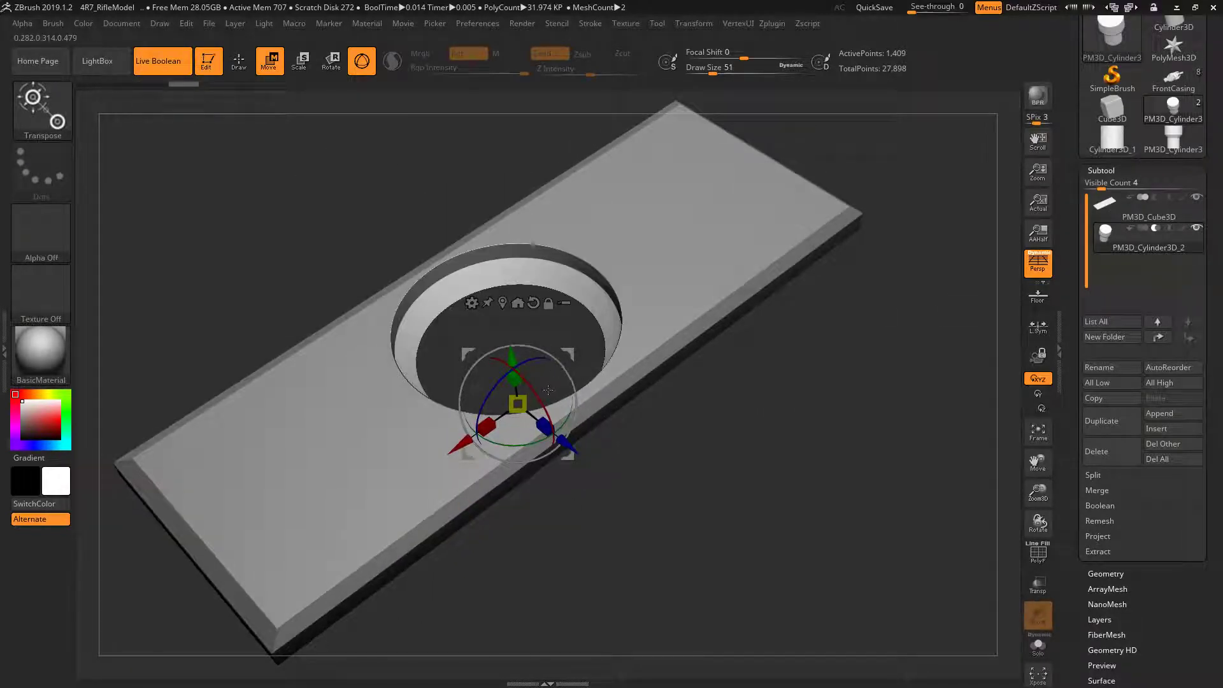
Step: Move the cylinder toward the plate's lower-left end, using the PolyF wireframe as a guide
{"action": "key", "text": "shift+f"}
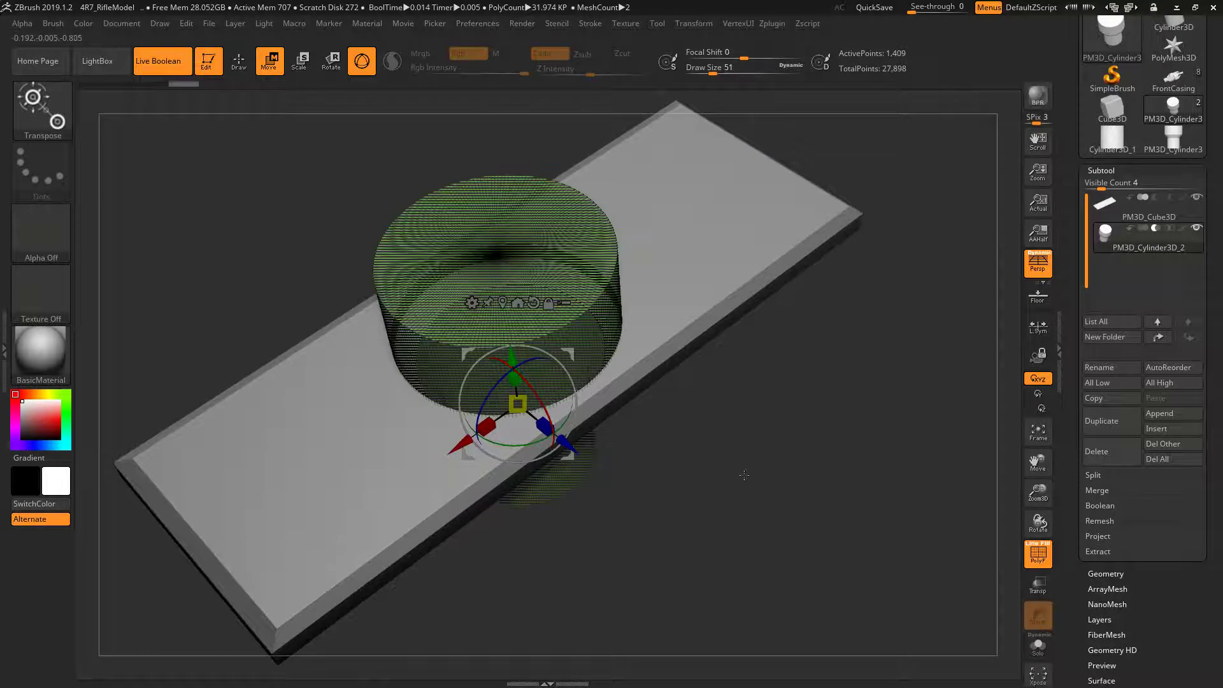
{"action": "right_click_drag", "start_coordinate": [744, 474], "coordinate": [713, 440]}
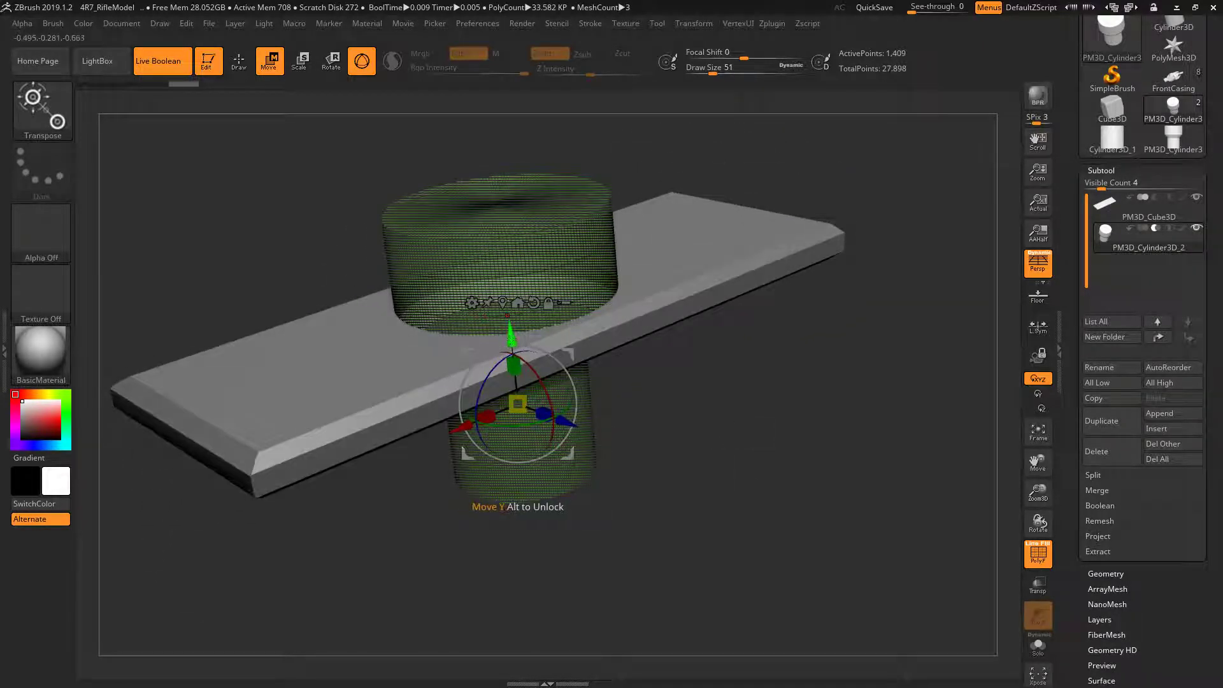
{"action": "right_click_drag", "start_coordinate": [504, 382], "coordinate": [464, 446]}
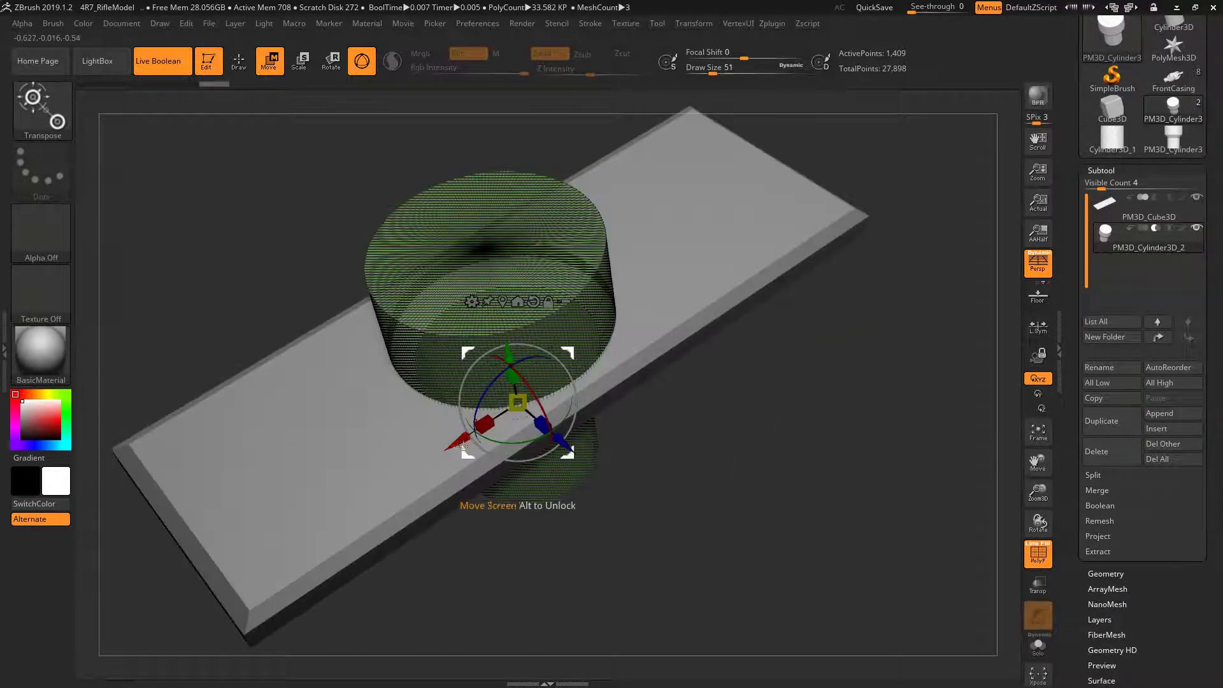
{"action": "left_click_drag", "start_coordinate": [463, 446], "coordinate": [340, 527]}
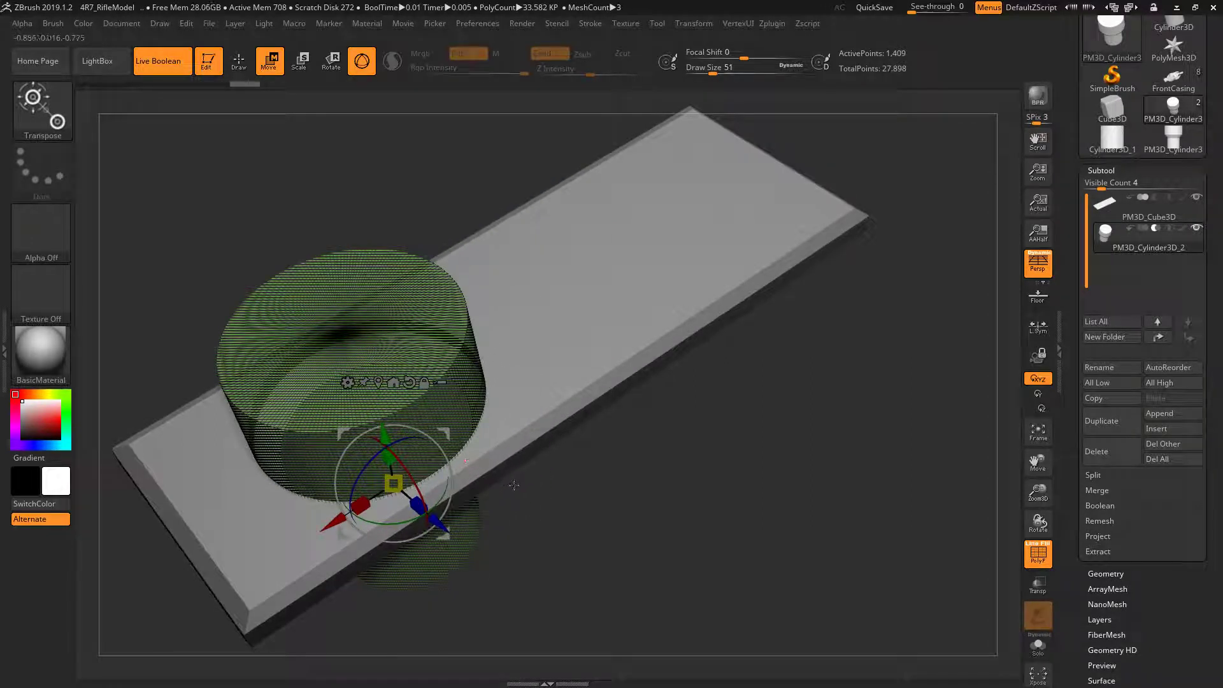
{"action": "key", "text": "shift+f"}
{"action": "left_click_drag", "start_coordinate": [645, 490], "coordinate": [484, 523]}
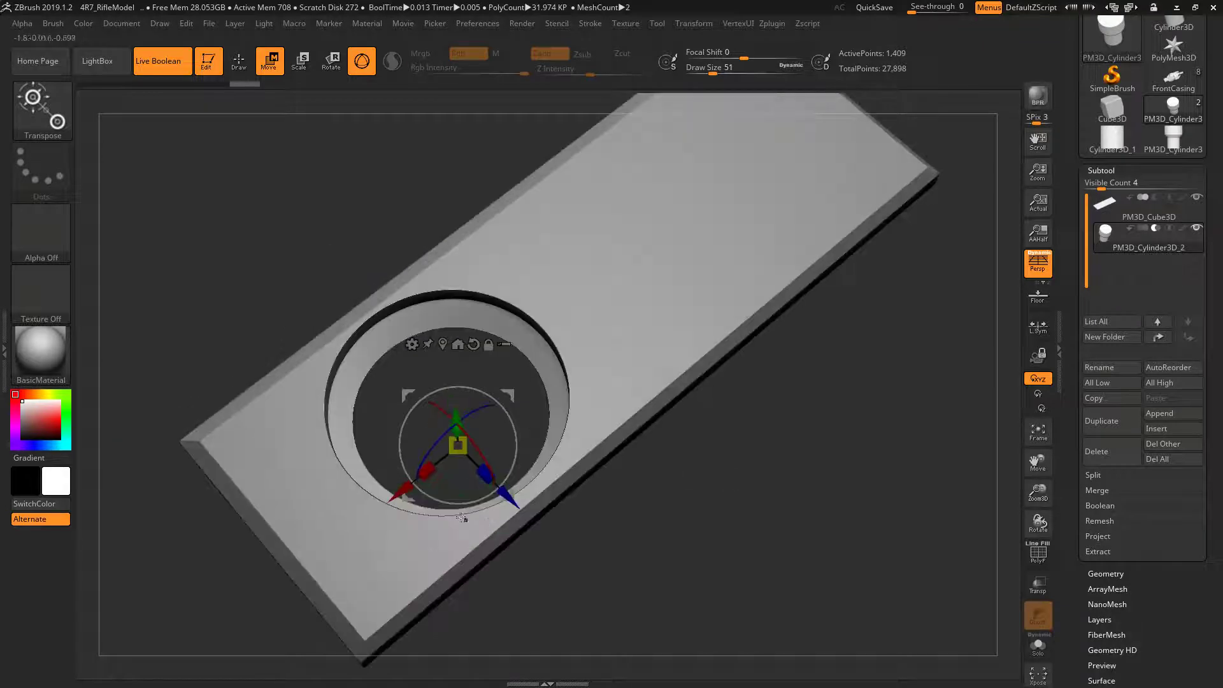
Step: Duplicate the cylinder twice along the plate to cut a second and third hole
{"action": "left_click_drag", "start_coordinate": [402, 498], "coordinate": [385, 499]}
{"action": "left_click_drag", "start_coordinate": [560, 560], "coordinate": [491, 447]}
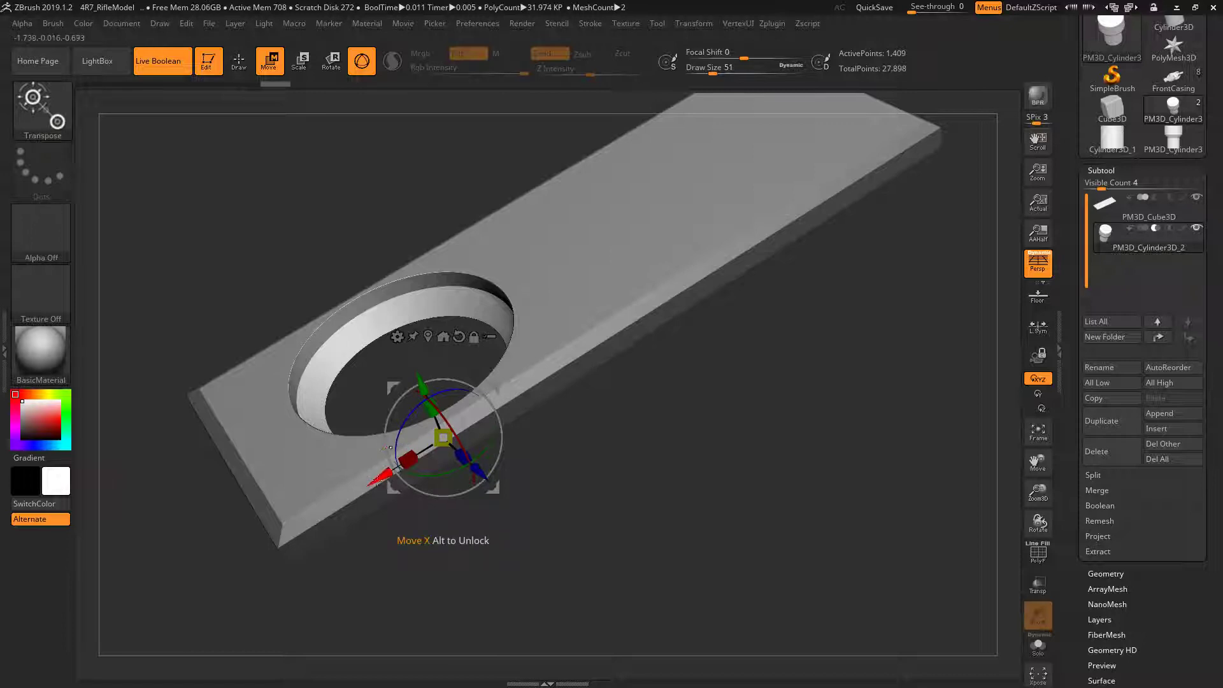
{"action": "left_click_drag", "start_coordinate": [389, 448], "coordinate": [533, 362], "text": "ctrl"}
{"action": "mouse_move", "coordinate": [585, 332]}
{"action": "left_mouse_down"}
{"action": "mouse_move", "coordinate": [679, 345]}
{"action": "mouse_move", "coordinate": [707, 245]}
{"action": "mouse_move", "coordinate": [710, 268]}
{"action": "mouse_move", "coordinate": [670, 221]}
{"action": "left_mouse_up"}
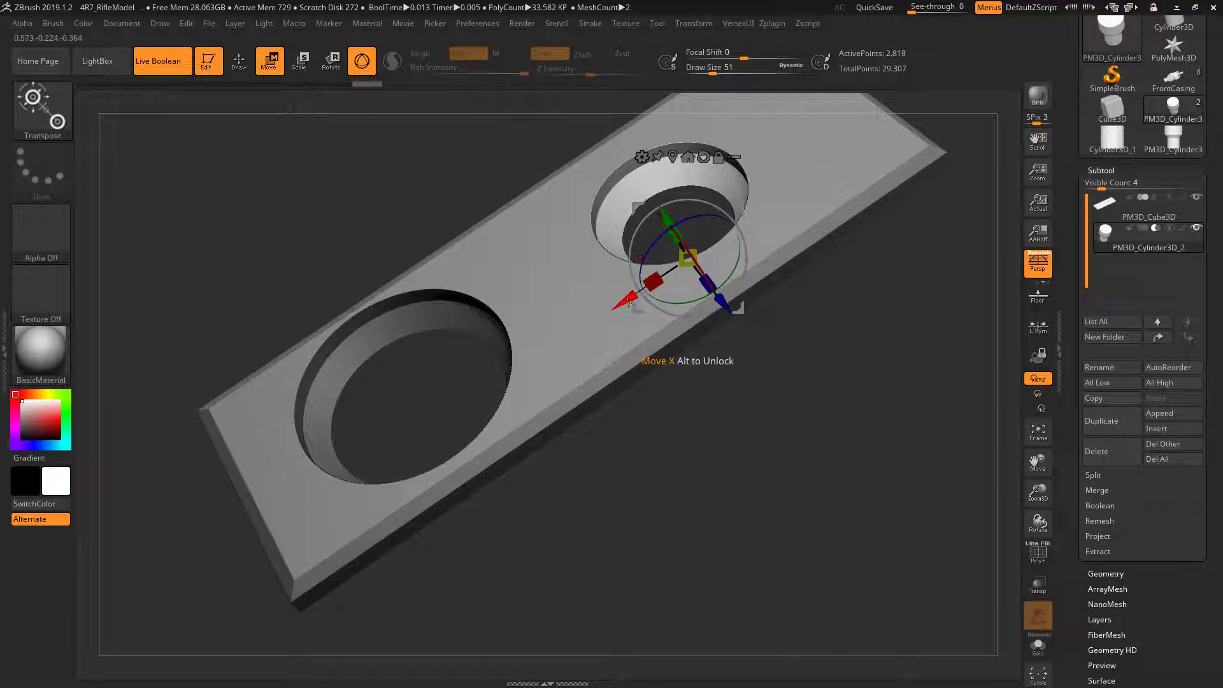
{"action": "mouse_move", "coordinate": [629, 304]}
{"action": "left_mouse_down"}
{"action": "mouse_move", "coordinate": [562, 337]}
{"action": "mouse_move", "coordinate": [713, 256]}
{"action": "left_mouse_up"}
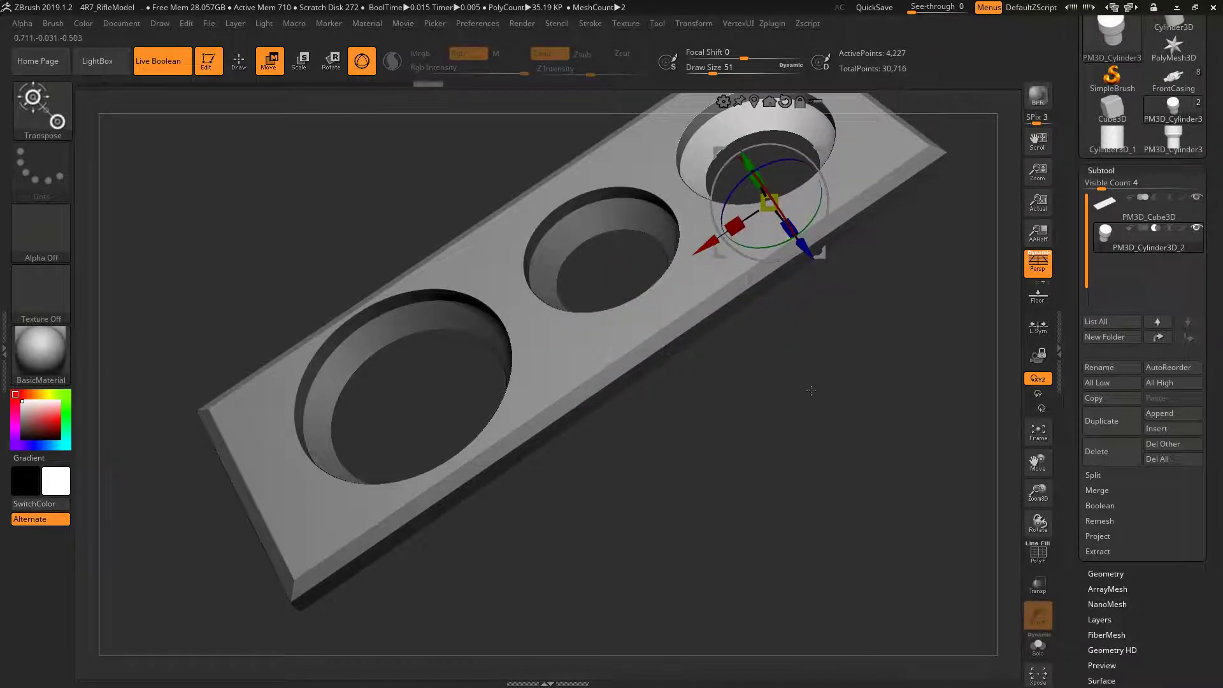
Step: Check the three holes from several angles with wireframe shown, then leave transform mode
{"action": "left_click_drag", "start_coordinate": [783, 356], "coordinate": [862, 397]}
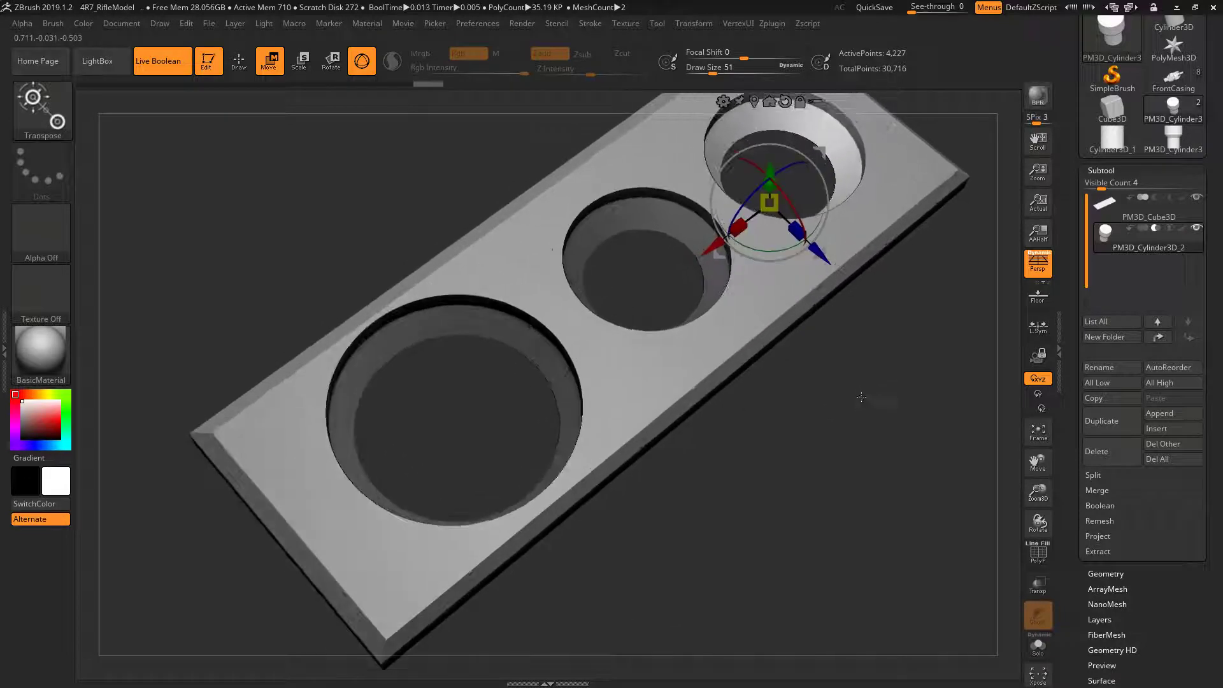
{"action": "left_click_drag", "start_coordinate": [903, 357], "coordinate": [875, 386]}
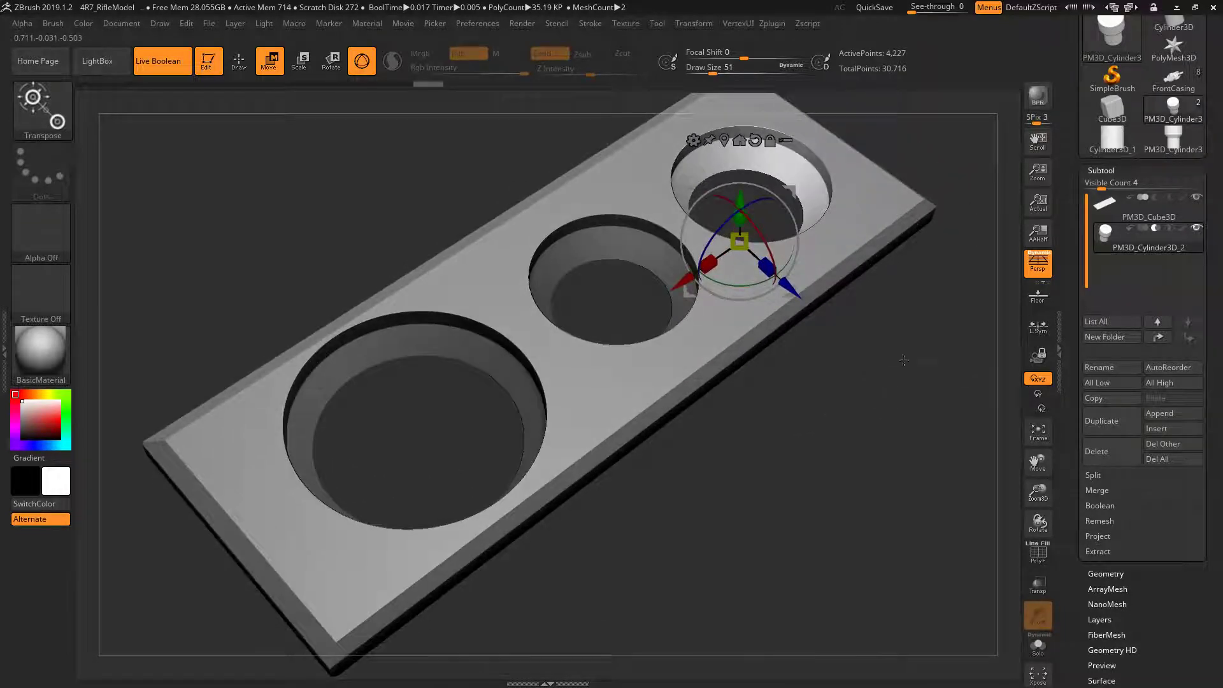
{"action": "mouse_move", "coordinate": [957, 406]}
{"action": "left_mouse_down"}
{"action": "mouse_move", "coordinate": [879, 472]}
{"action": "mouse_move", "coordinate": [899, 394]}
{"action": "mouse_move", "coordinate": [847, 473]}
{"action": "mouse_move", "coordinate": [868, 446]}
{"action": "mouse_move", "coordinate": [857, 484]}
{"action": "left_mouse_up"}
{"action": "key", "text": "shift+f"}
{"action": "key", "text": "shift+f"}
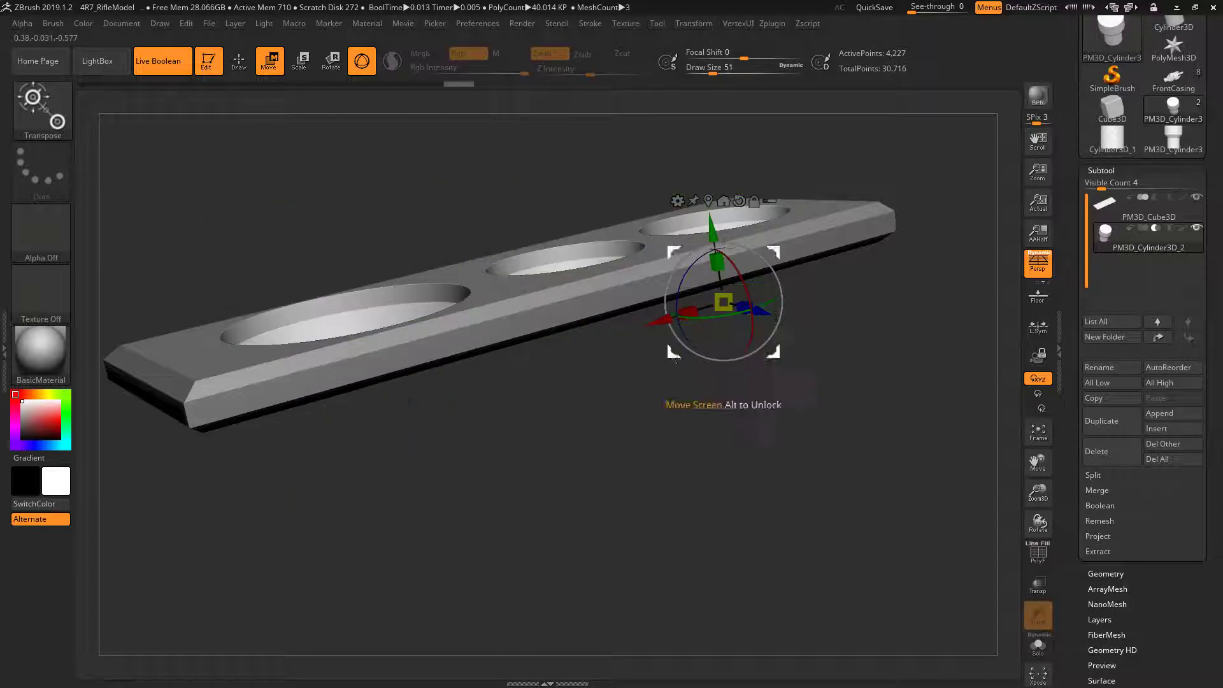
{"action": "mouse_move", "coordinate": [869, 376]}
{"action": "left_mouse_down"}
{"action": "mouse_move", "coordinate": [880, 413]}
{"action": "mouse_move", "coordinate": [892, 388]}
{"action": "left_mouse_up"}
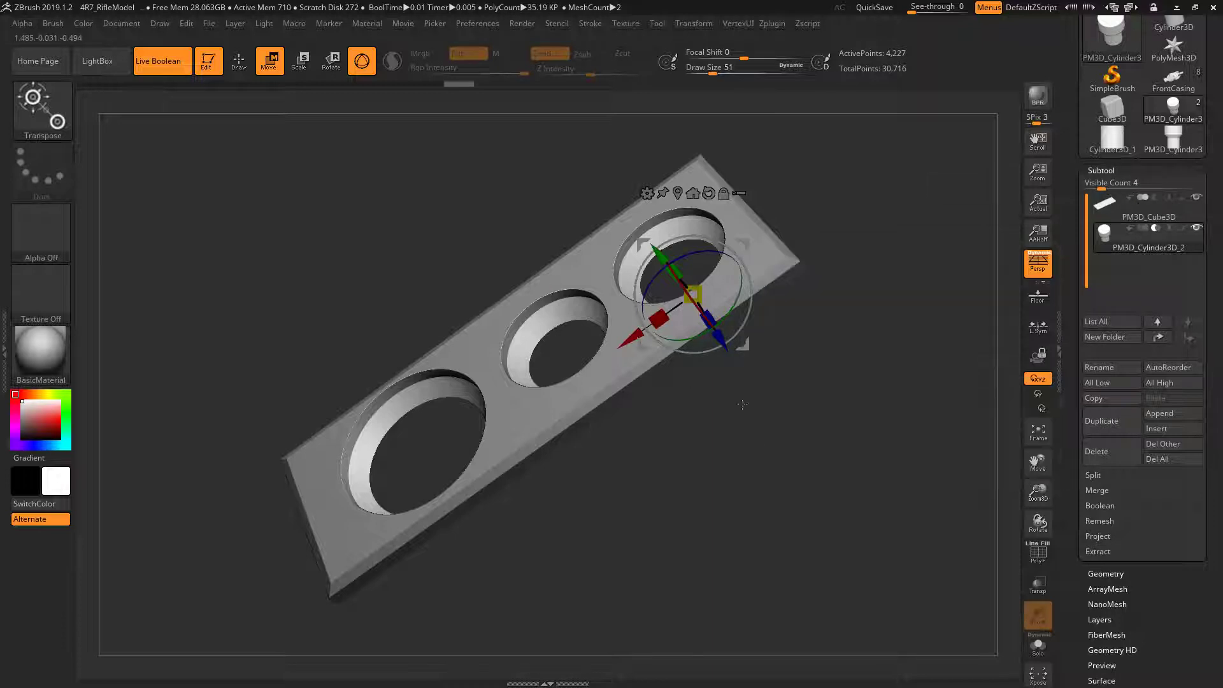
{"action": "mouse_move", "coordinate": [765, 484]}
{"action": "left_mouse_down"}
{"action": "mouse_move", "coordinate": [780, 461]}
{"action": "mouse_move", "coordinate": [831, 464]}
{"action": "mouse_move", "coordinate": [859, 442]}
{"action": "mouse_move", "coordinate": [836, 434]}
{"action": "mouse_move", "coordinate": [841, 419]}
{"action": "left_mouse_up"}
{"action": "key", "text": "q"}
{"action": "mouse_move", "coordinate": [730, 379]}
{"action": "left_mouse_down"}
{"action": "mouse_move", "coordinate": [790, 439]}
{"action": "mouse_move", "coordinate": [786, 410]}
{"action": "left_mouse_up"}
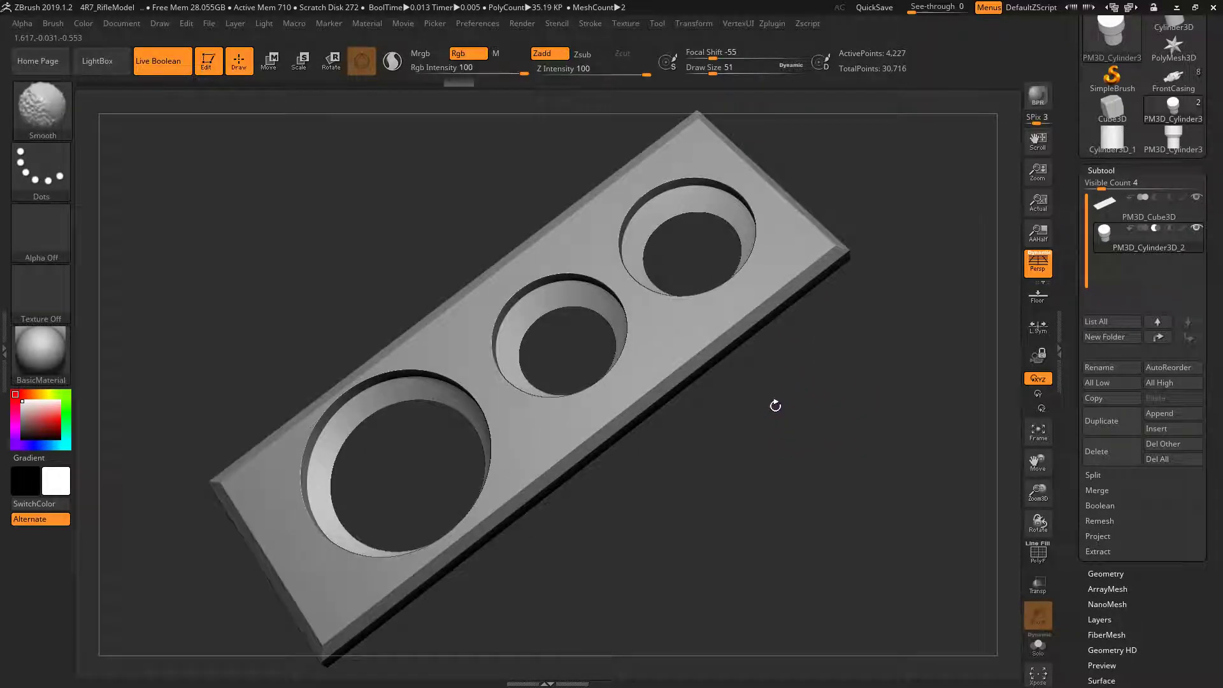
Step: Make Boolean Mesh from the plate and cutters, select the new UMesh, and show PolyFrame
{"action": "left_click", "coordinate": [707, 362]}
{"action": "mouse_move", "coordinate": [998, 304]}
{"action": "left_mouse_down"}
{"action": "mouse_move", "coordinate": [898, 375]}
{"action": "mouse_move", "coordinate": [944, 390]}
{"action": "left_mouse_up"}
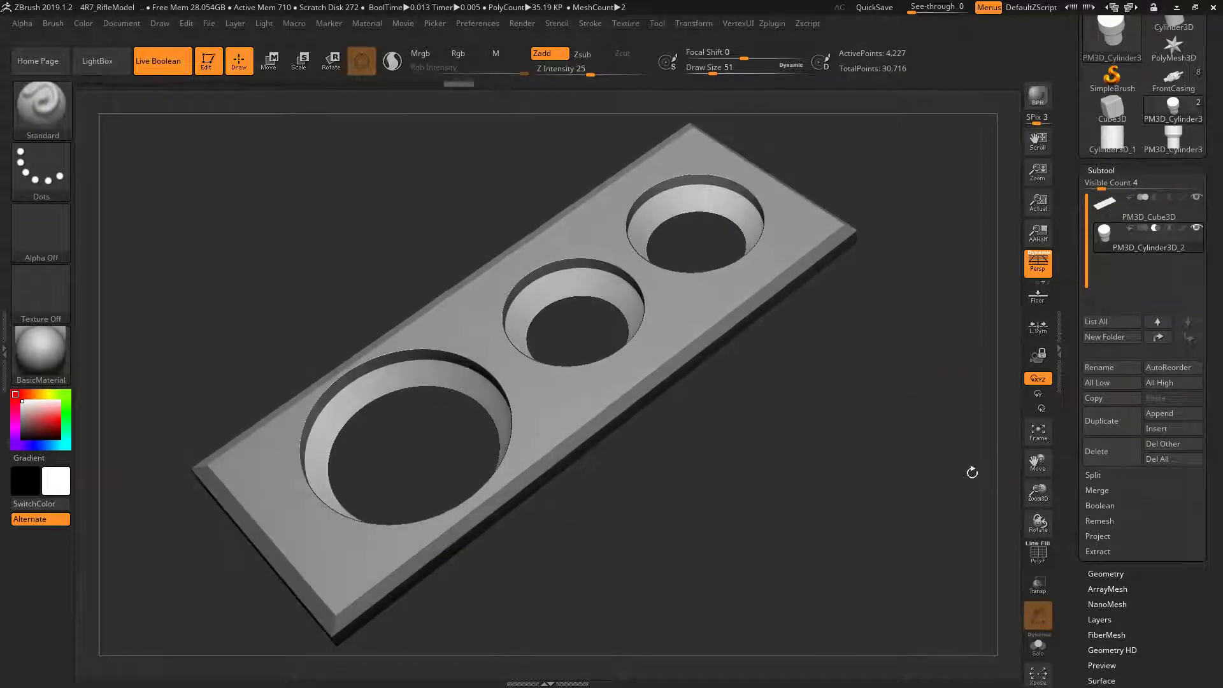
{"action": "left_click", "coordinate": [1101, 506]}
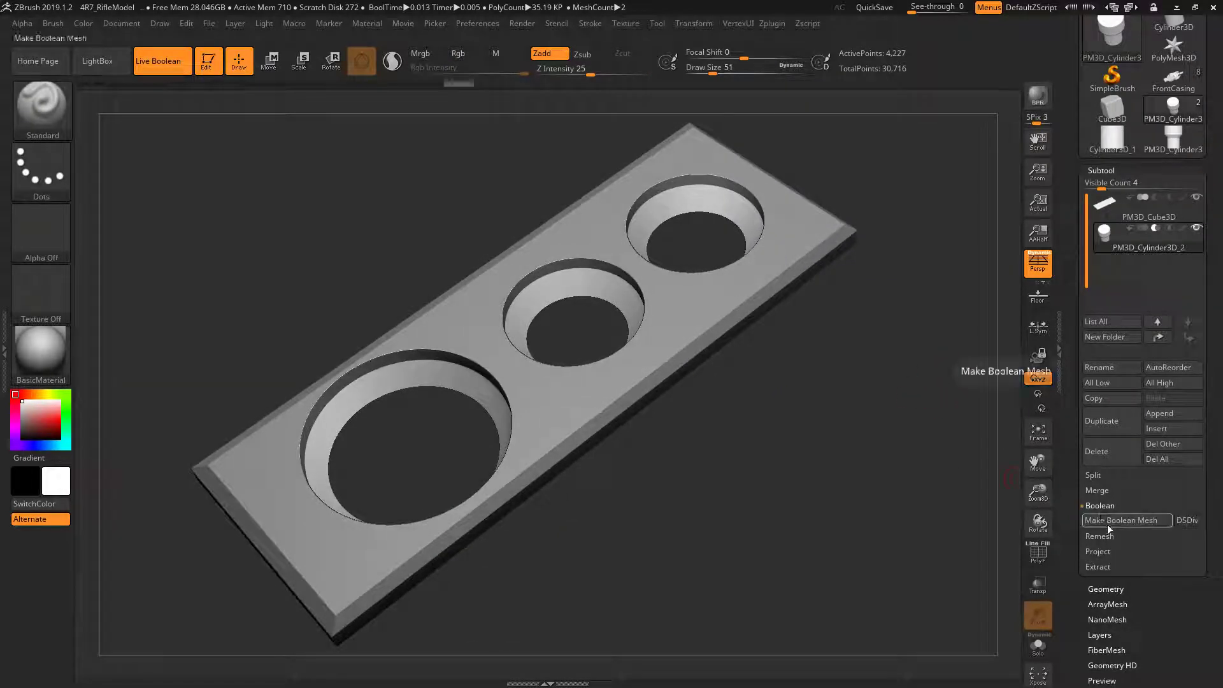
{"action": "left_click", "coordinate": [1115, 518]}
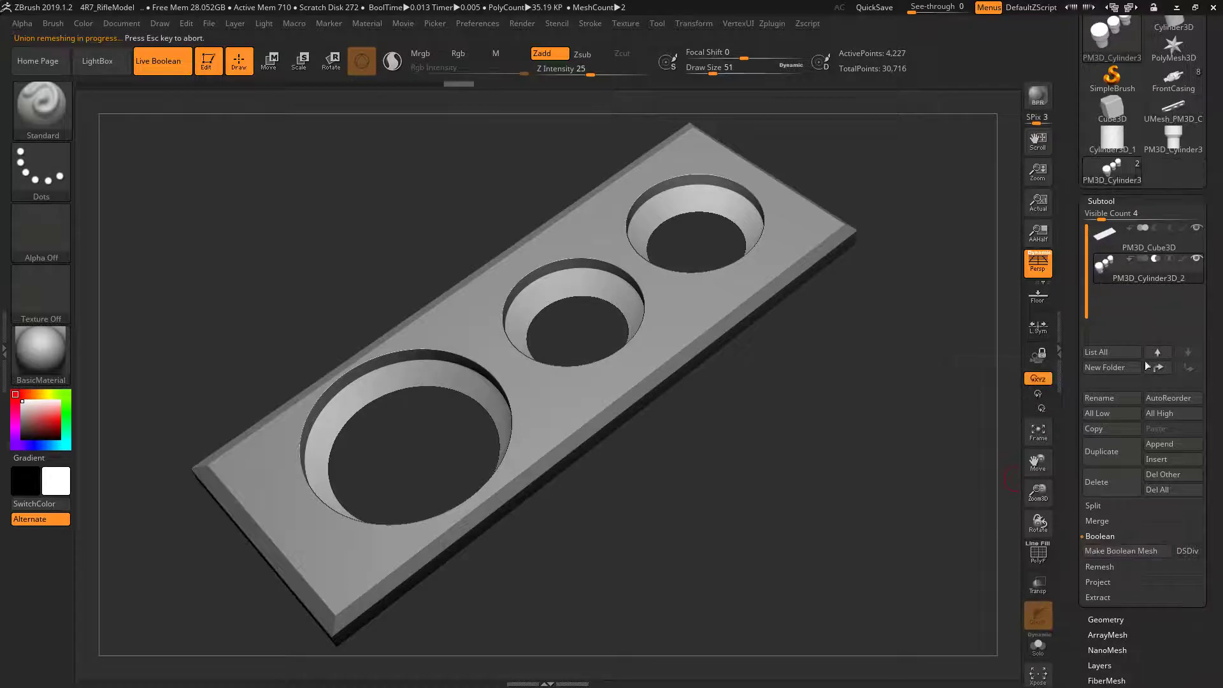
{"action": "left_click", "coordinate": [1176, 113]}
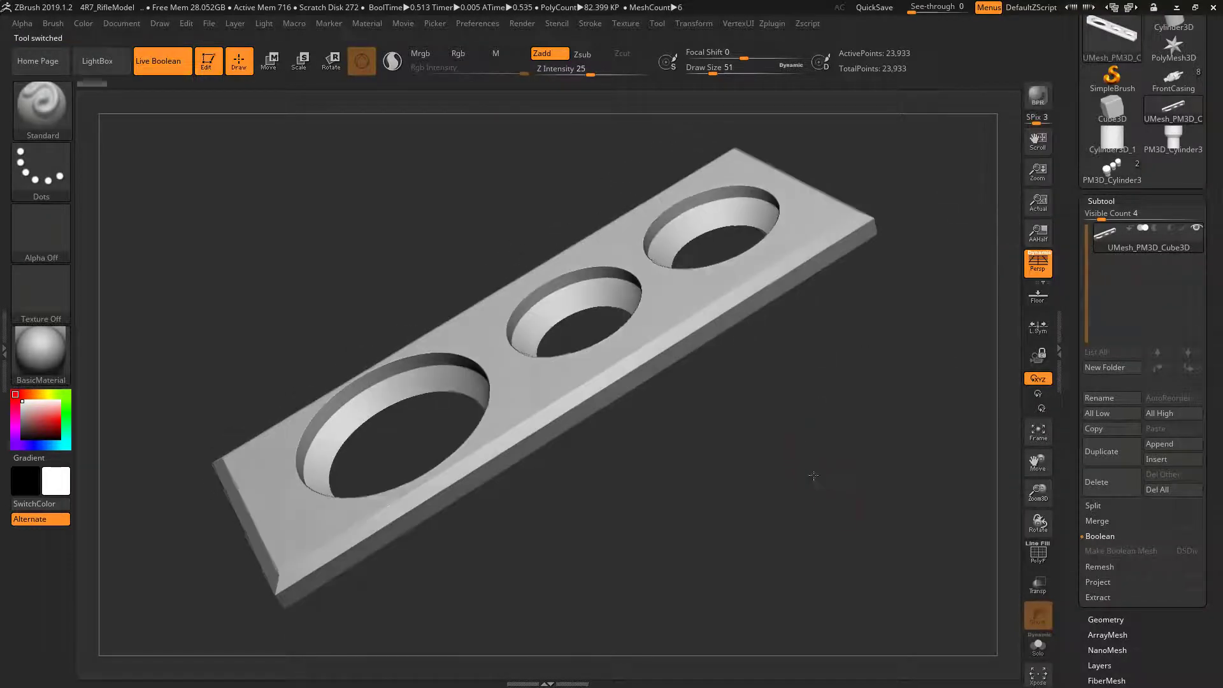
{"action": "mouse_move", "coordinate": [814, 475]}
{"action": "left_mouse_down"}
{"action": "mouse_move", "coordinate": [802, 459]}
{"action": "mouse_move", "coordinate": [817, 456]}
{"action": "mouse_move", "coordinate": [850, 506]}
{"action": "mouse_move", "coordinate": [858, 417]}
{"action": "mouse_move", "coordinate": [873, 428]}
{"action": "mouse_move", "coordinate": [855, 341]}
{"action": "mouse_move", "coordinate": [830, 437]}
{"action": "mouse_move", "coordinate": [832, 355]}
{"action": "mouse_move", "coordinate": [883, 395]}
{"action": "mouse_move", "coordinate": [876, 341]}
{"action": "mouse_move", "coordinate": [896, 331]}
{"action": "mouse_move", "coordinate": [916, 408]}
{"action": "left_mouse_up"}
{"action": "key", "text": "shift+f"}
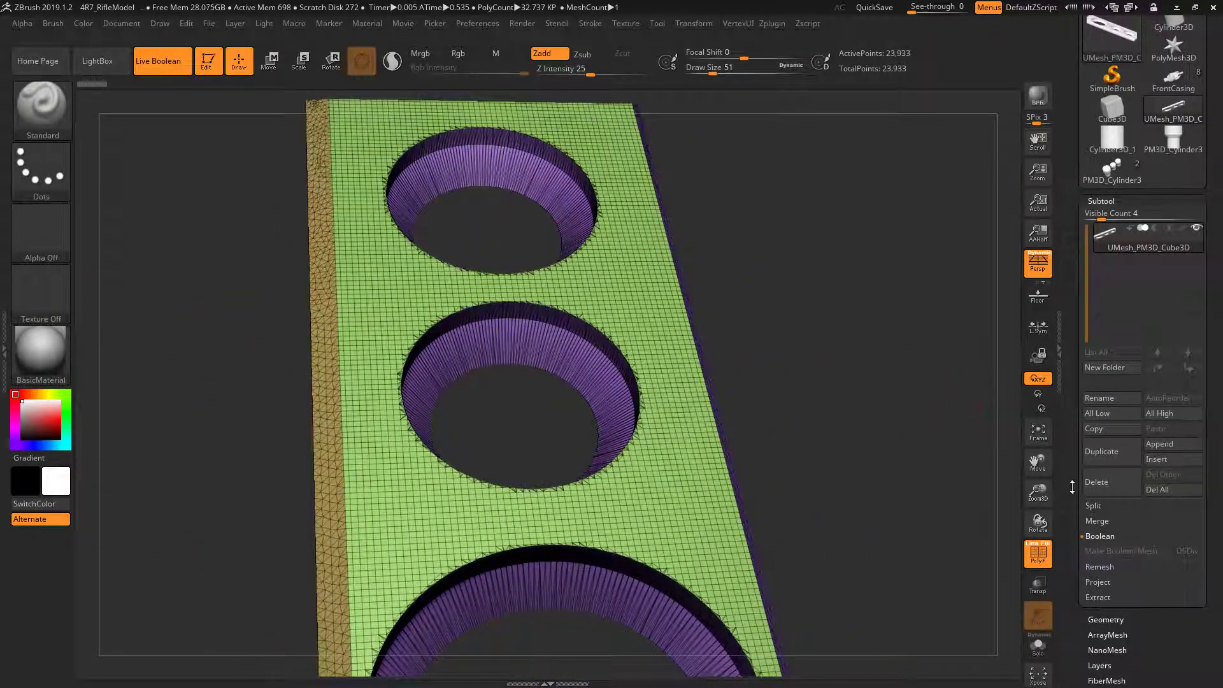
Step: Show the merged plate's ZRemesher options (Target Polygons Count 5, Adapt) under Tool > Geometry
{"action": "scroll", "coordinate": [1093, 414], "scroll_direction": "down", "scroll_amount": 3}
{"action": "scroll", "coordinate": [1093, 414], "scroll_direction": "down", "scroll_amount": 1}
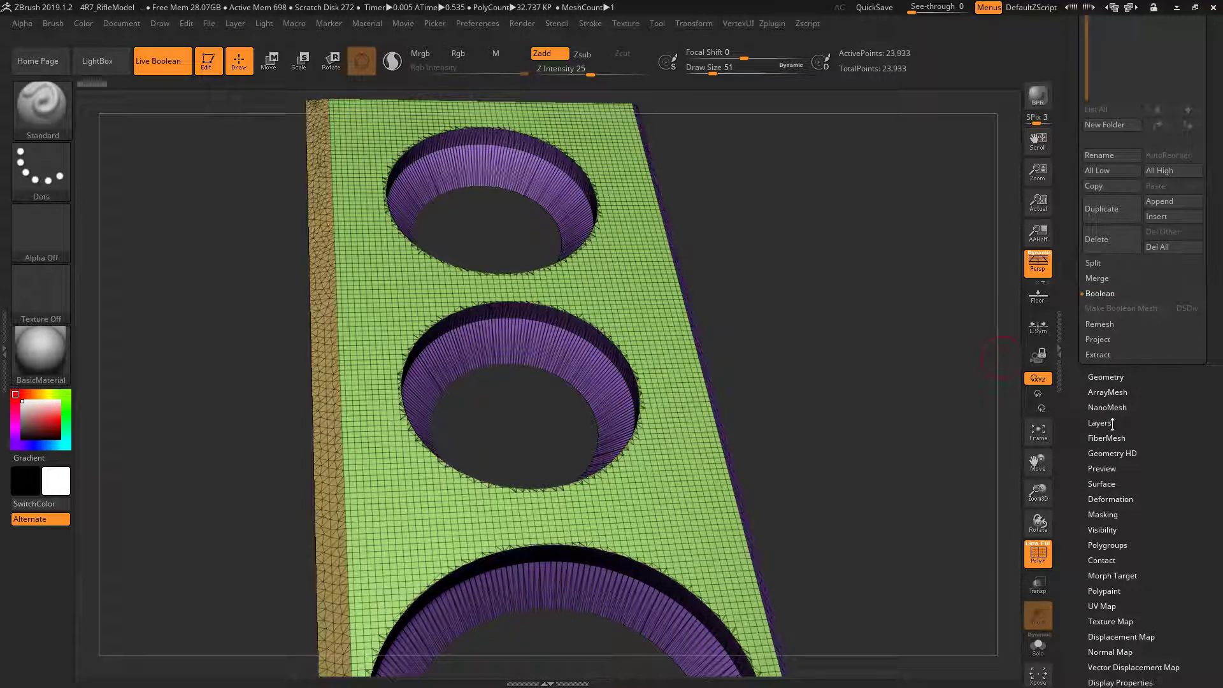
{"action": "scroll", "coordinate": [1141, 459], "scroll_direction": "down", "scroll_amount": 1}
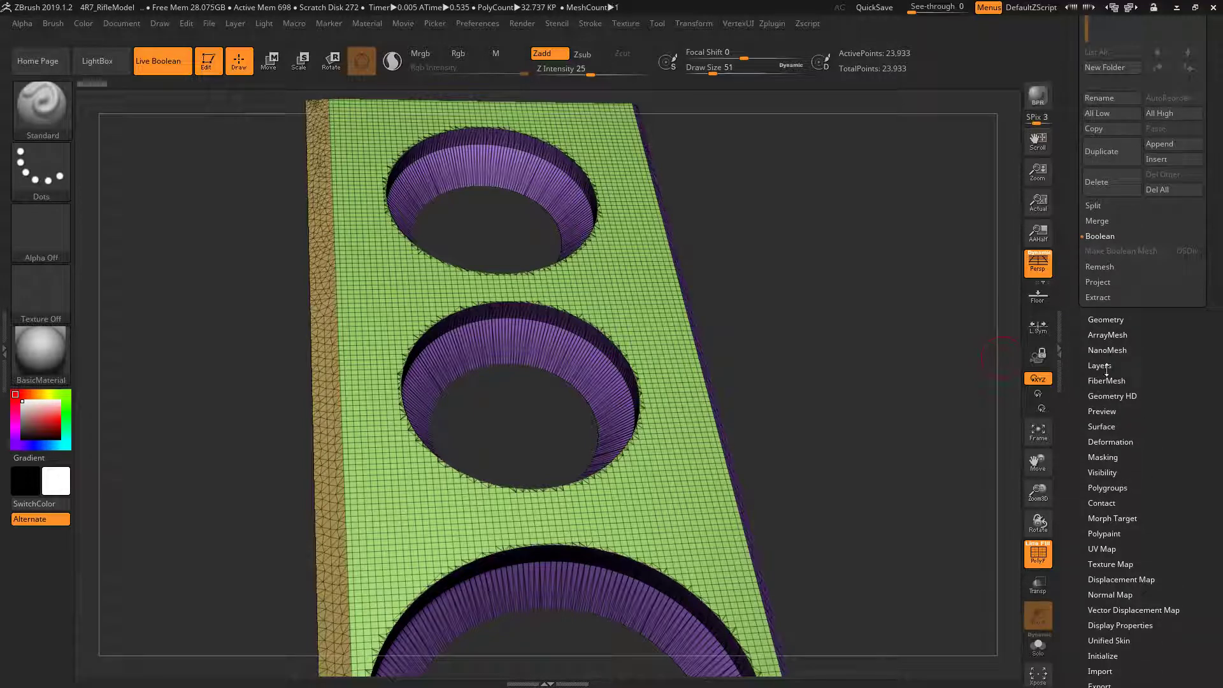
{"action": "left_click", "coordinate": [1107, 319]}
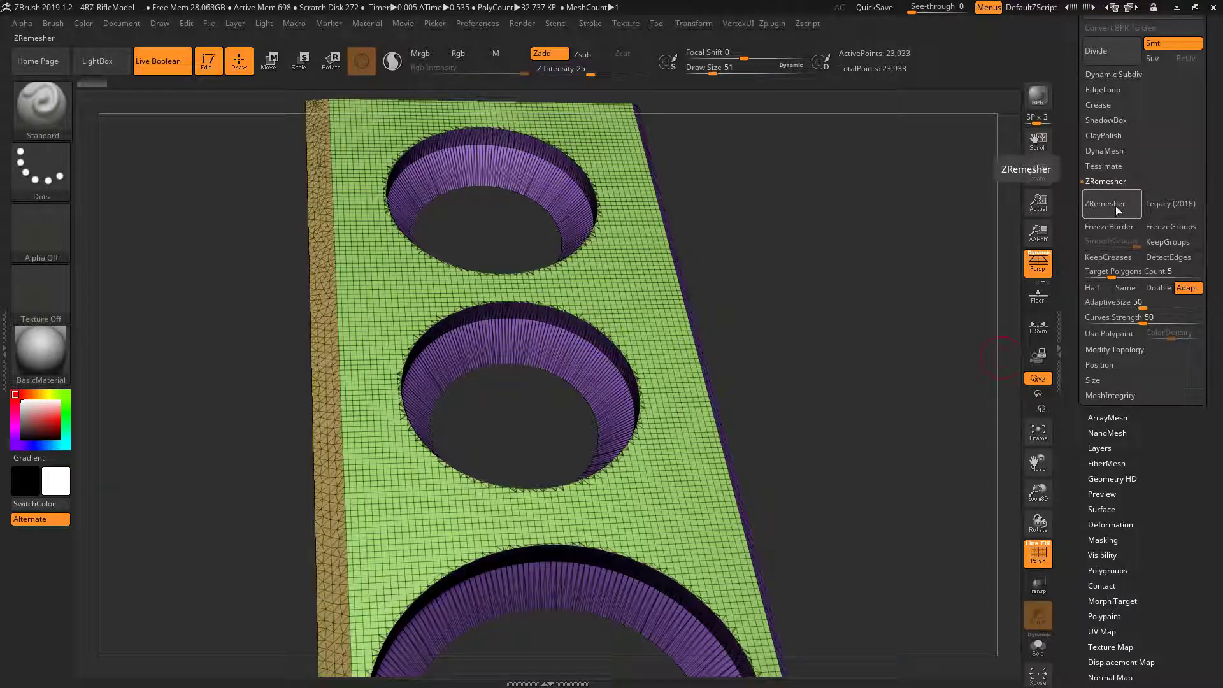
{"action": "left_click", "coordinate": [1179, 205]}
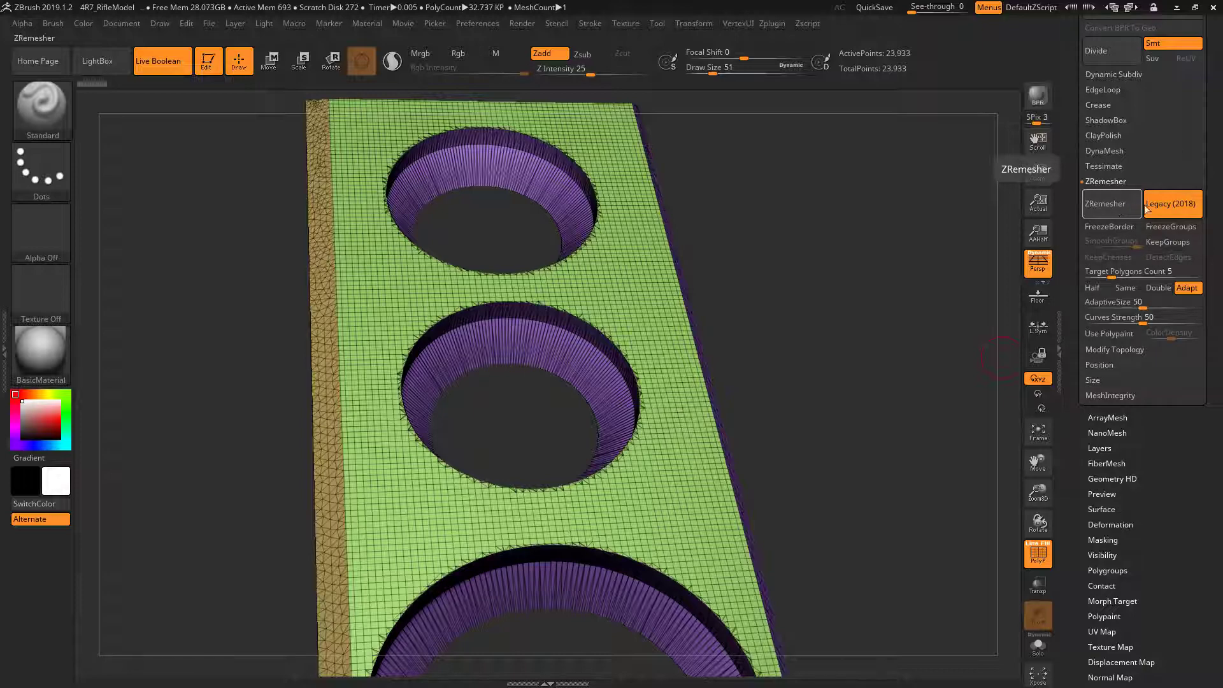
{"action": "mouse_move", "coordinate": [846, 313]}
{"action": "left_mouse_down"}
{"action": "mouse_move", "coordinate": [800, 253]}
{"action": "mouse_move", "coordinate": [825, 480]}
{"action": "left_mouse_up"}
{"action": "left_click_drag", "start_coordinate": [849, 594], "coordinate": [950, 334], "text": "alt"}
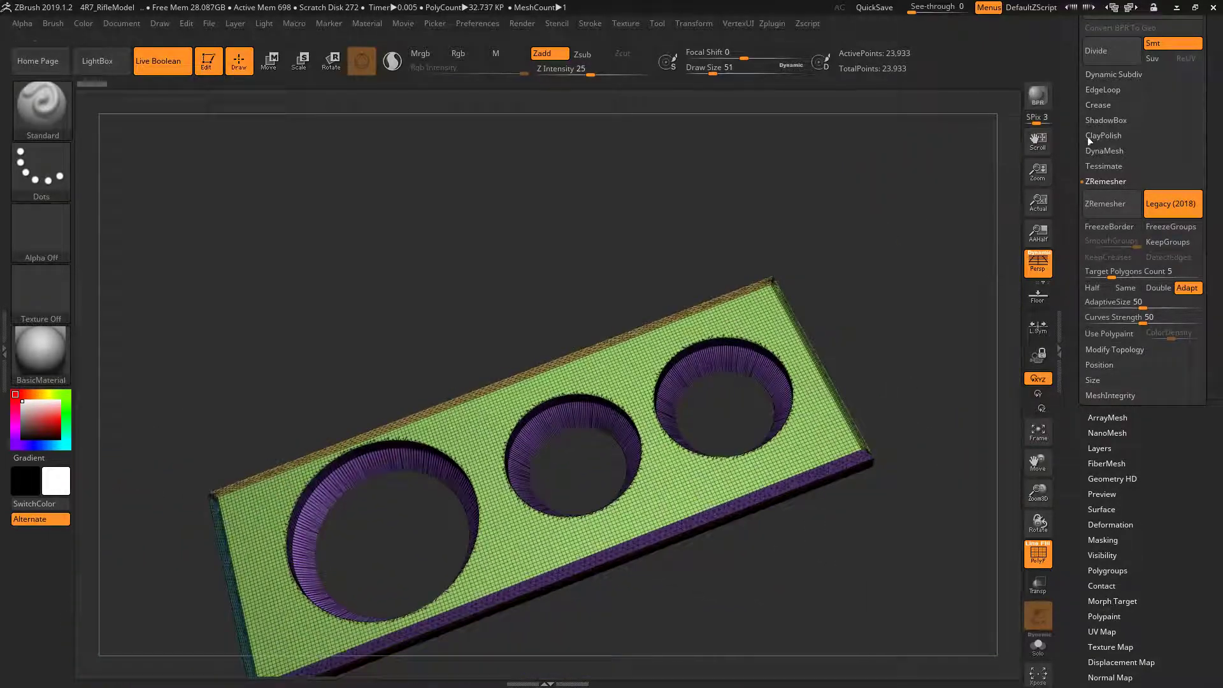
{"action": "left_click", "coordinate": [1177, 215]}
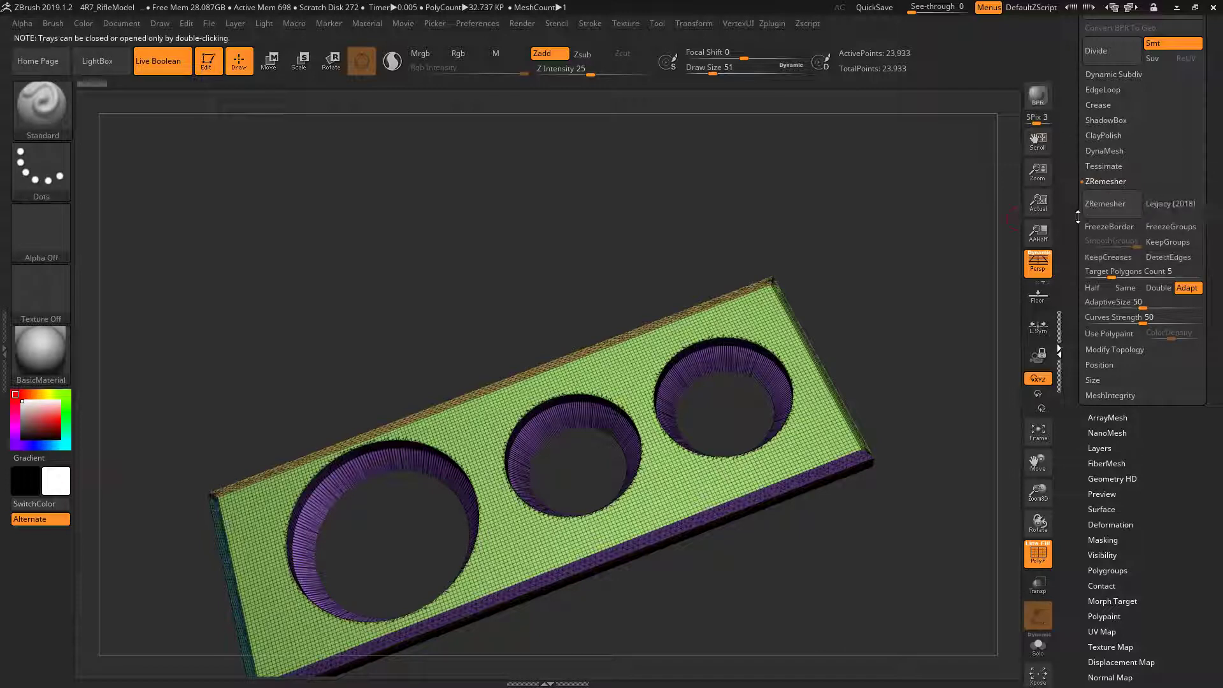
{"action": "scroll", "coordinate": [1109, 287], "scroll_direction": "up", "scroll_amount": 3}
Step: Rename the plate subtool to 2019
{"action": "scroll", "coordinate": [1109, 287], "scroll_direction": "up", "scroll_amount": 2}
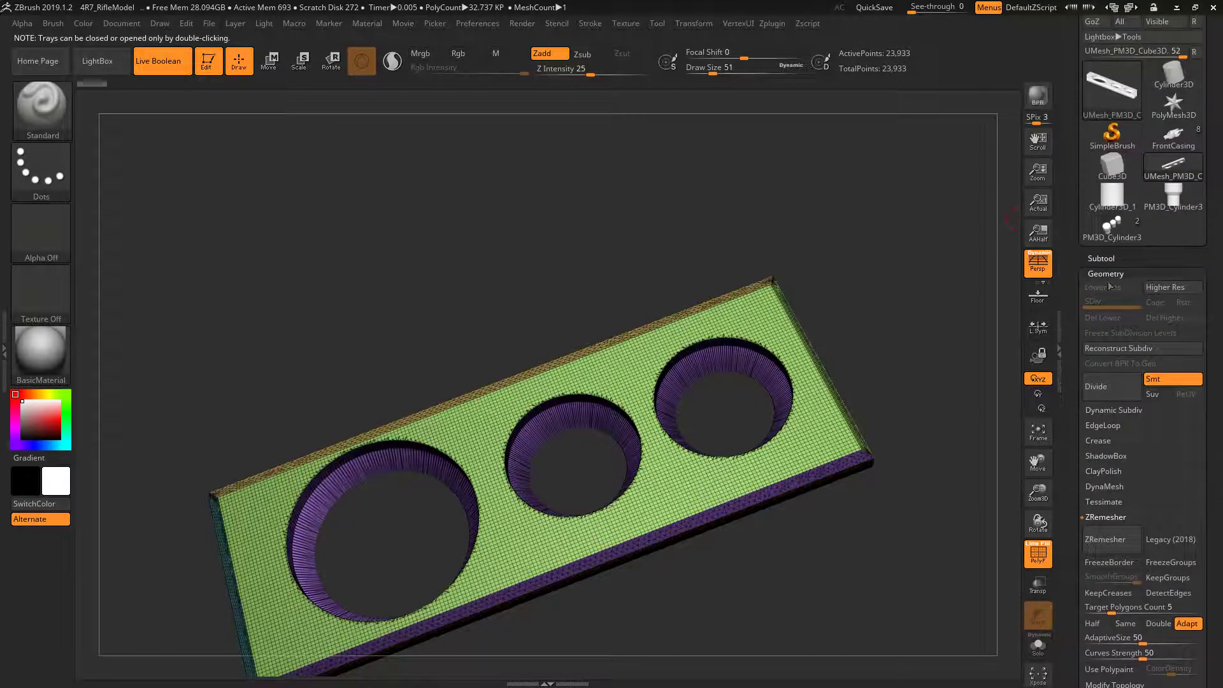
{"action": "left_click", "coordinate": [1108, 258]}
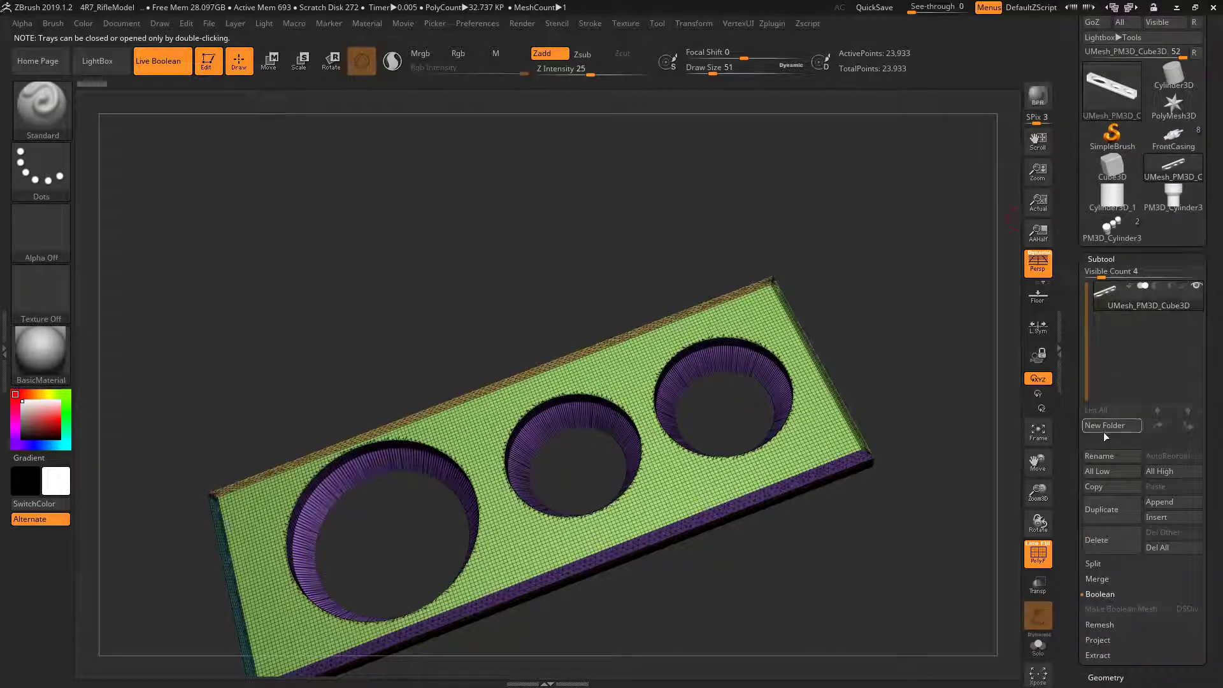
{"action": "left_click", "coordinate": [1106, 462]}
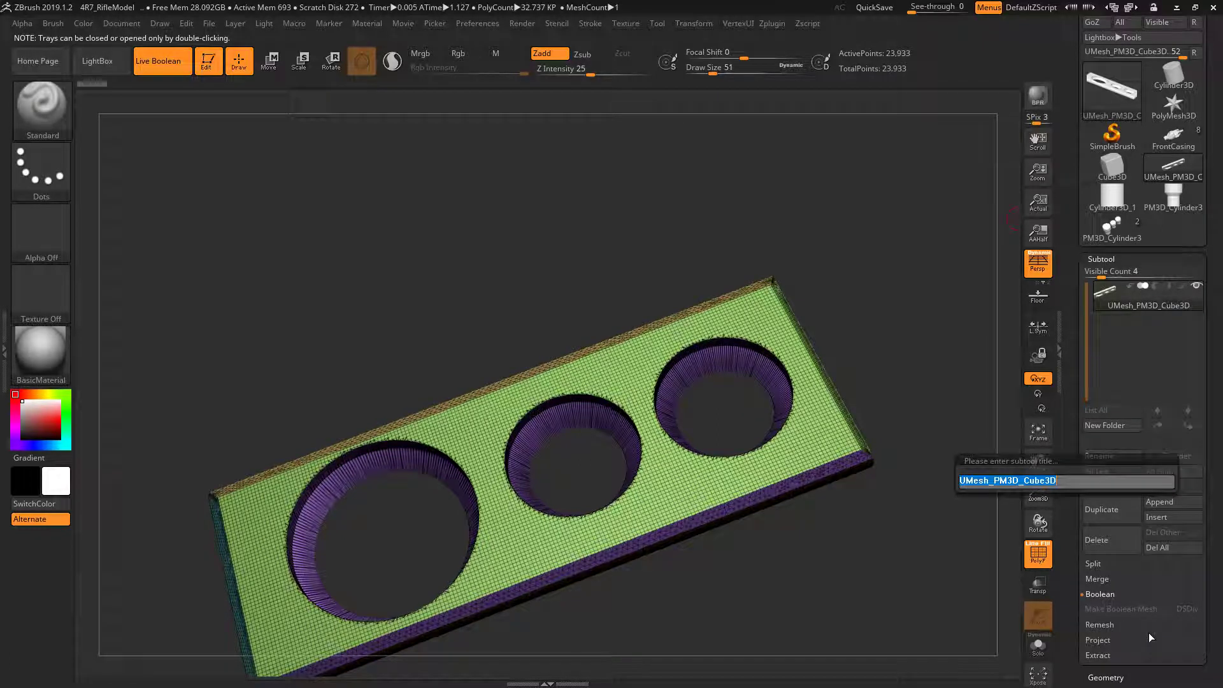
{"action": "type", "text": "wl"}
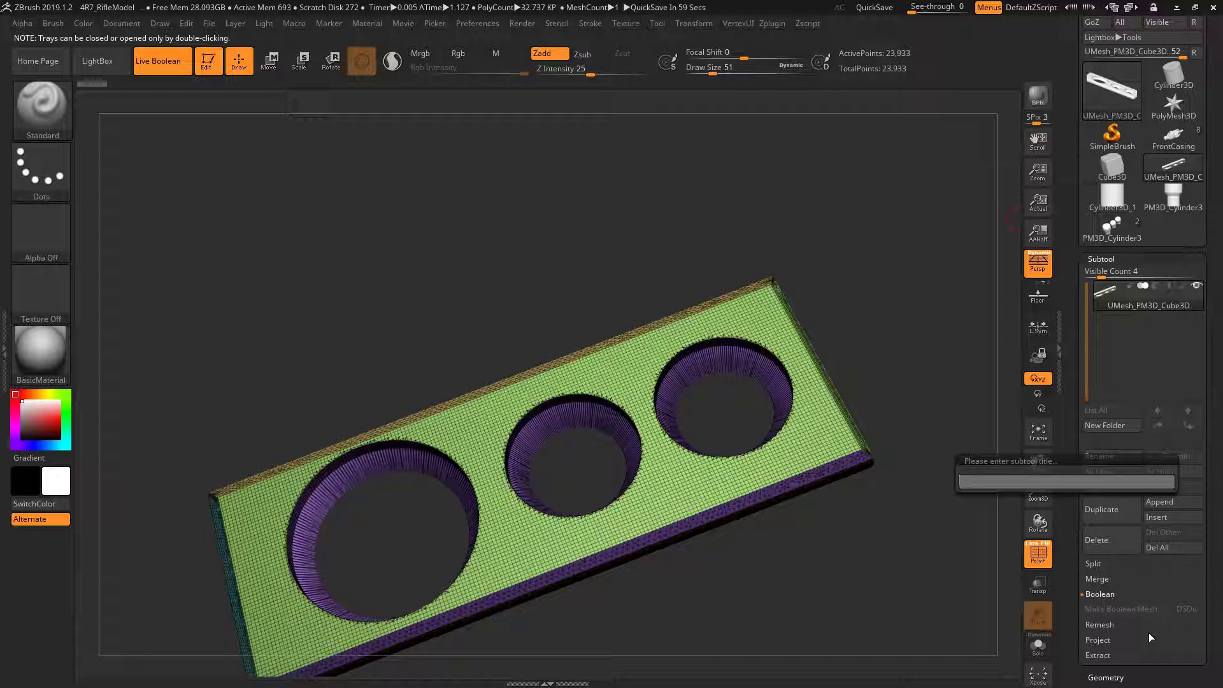
{"action": "type", "text": "019"}
{"action": "key", "text": "Return"}
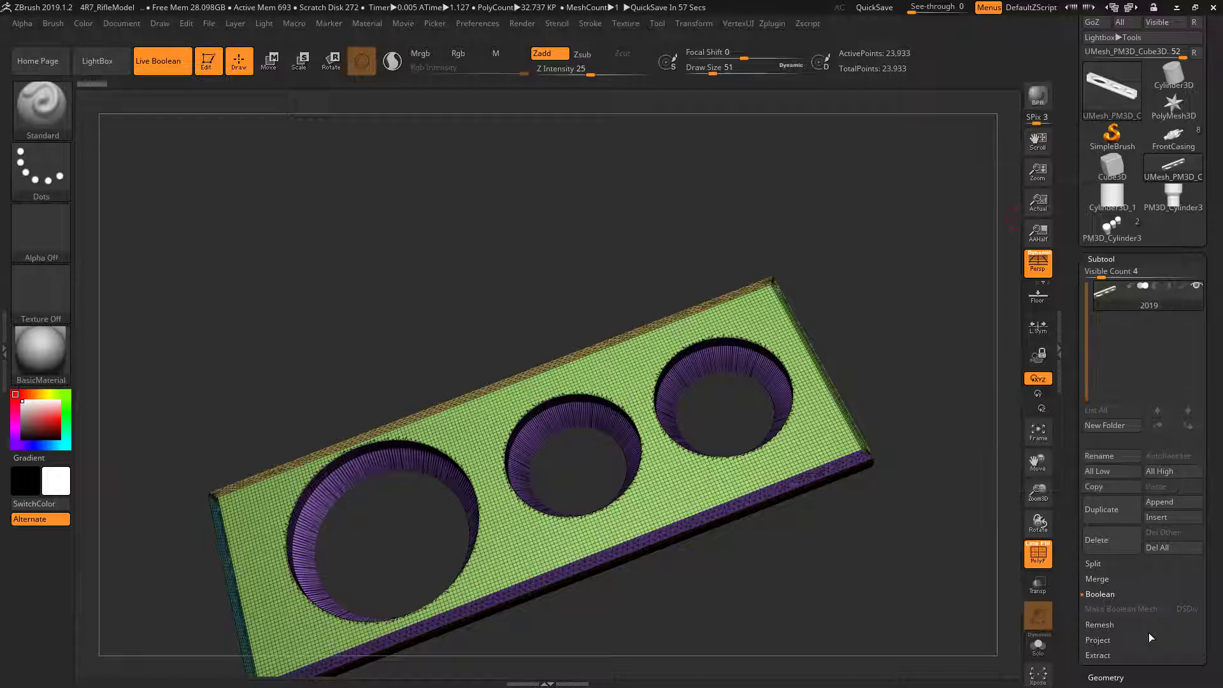
Step: Duplicate the 2019 subtool, name the copy 2018, and hide 2019
{"action": "left_click", "coordinate": [1109, 517]}
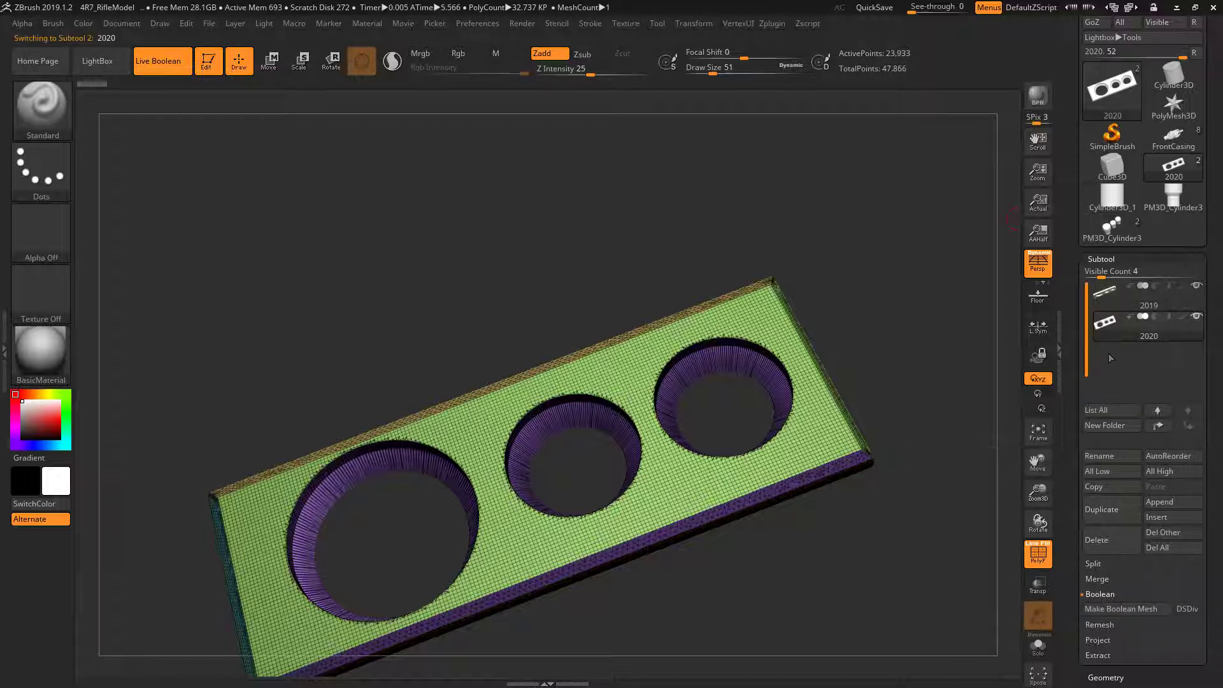
{"action": "left_click", "coordinate": [1106, 457]}
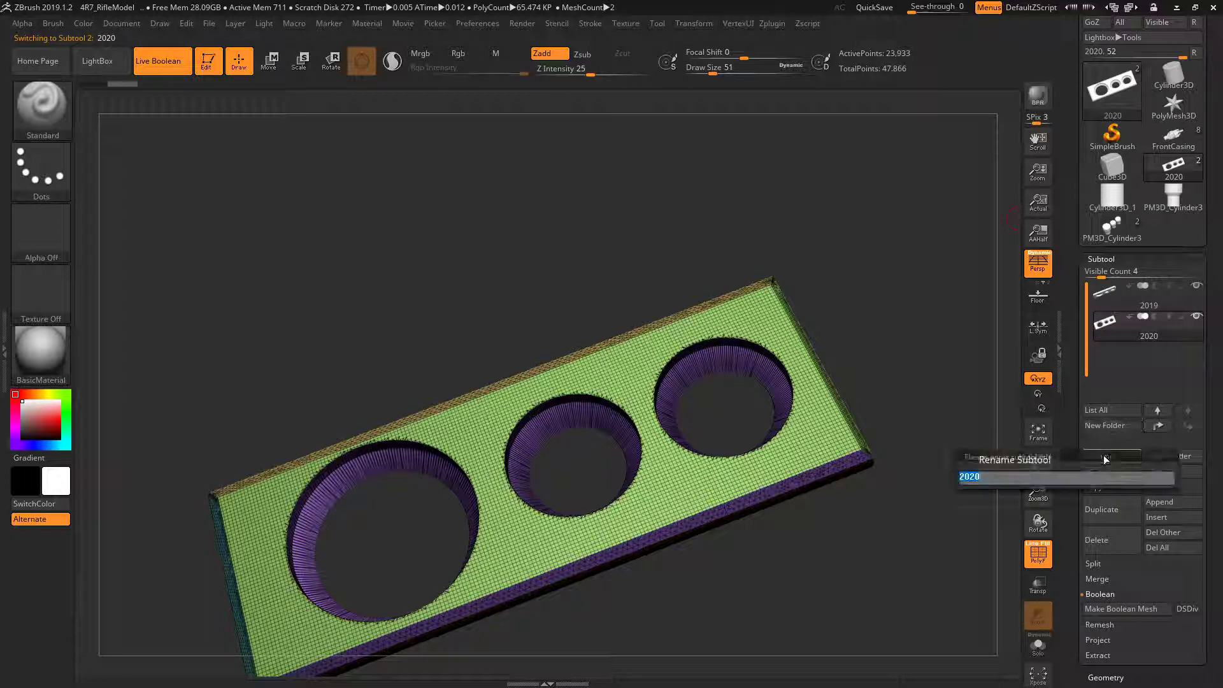
{"action": "type", "text": "202"}
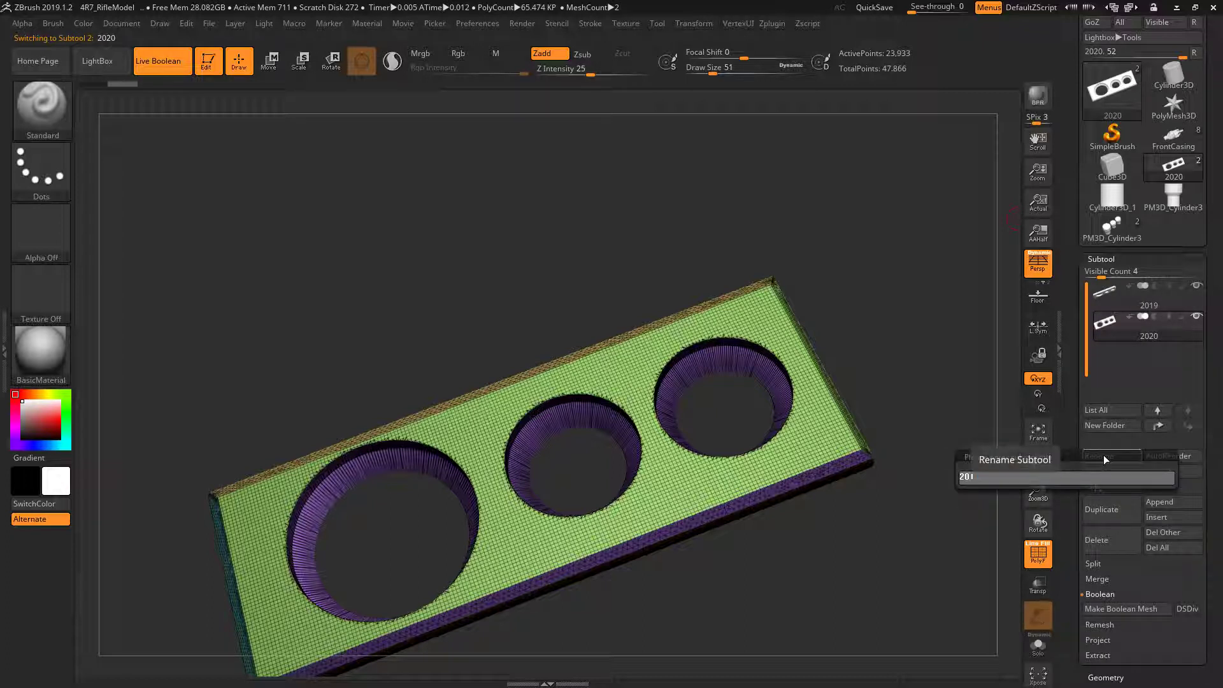
{"action": "key", "text": "BackSpace"}
{"action": "type", "text": "8"}
{"action": "key", "text": "Return"}
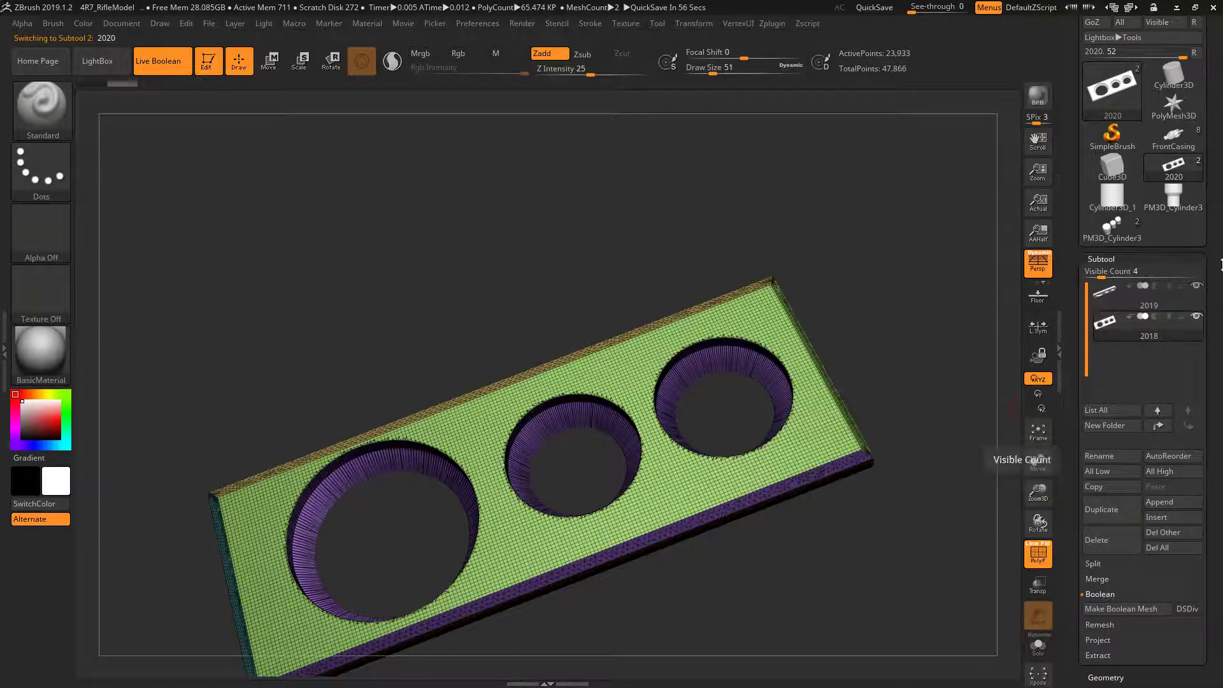
{"action": "left_click", "coordinate": [1197, 286]}
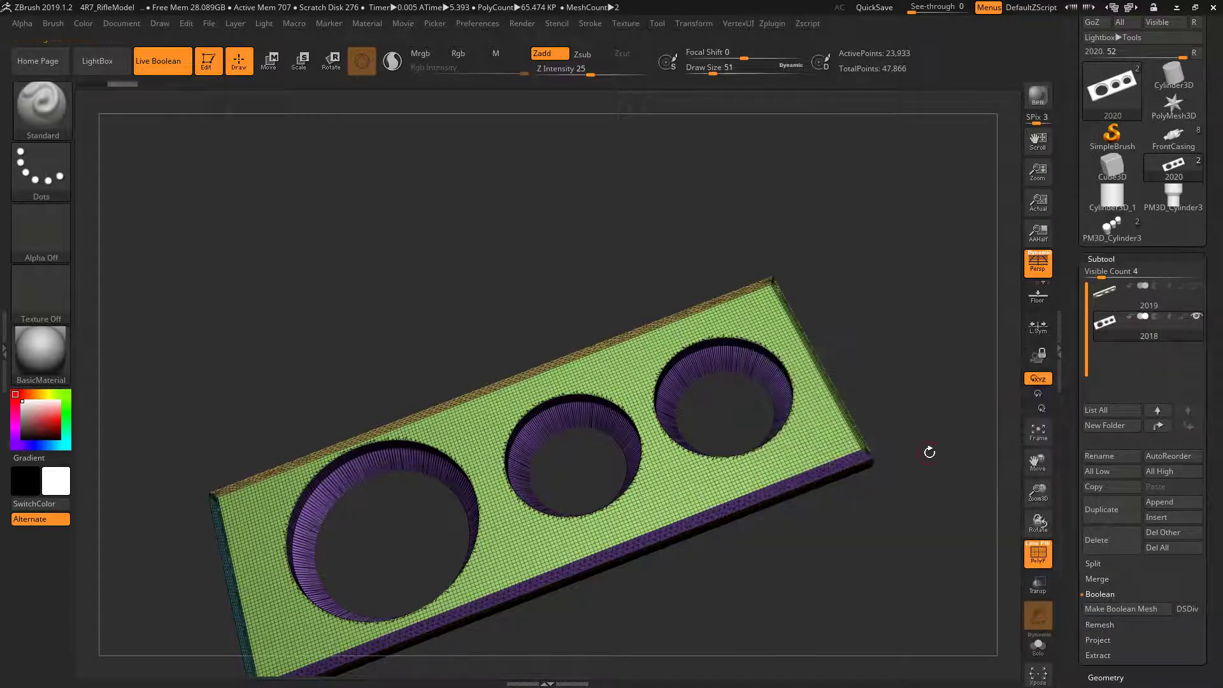
Step: Enable Legacy (2018) ZRemesher and remesh the 2018 copy into even quads of 13,732 points
{"action": "scroll", "coordinate": [1108, 350], "scroll_direction": "down", "scroll_amount": 5}
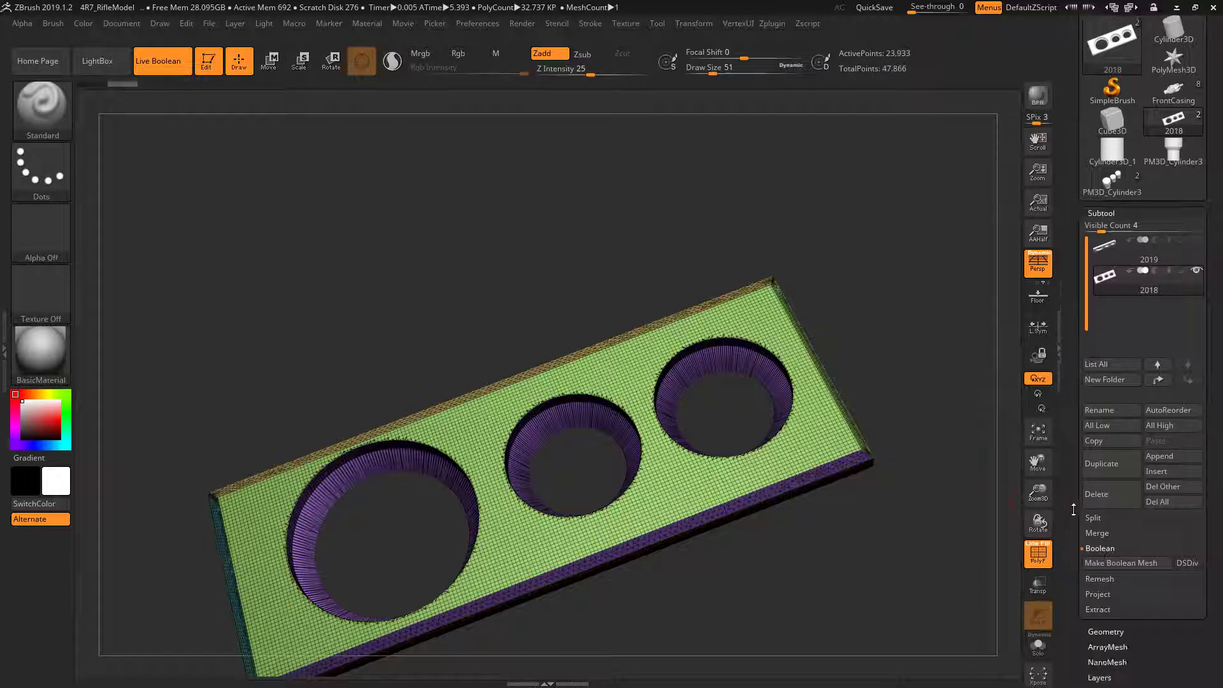
{"action": "scroll", "coordinate": [1102, 306], "scroll_direction": "down", "scroll_amount": 5}
{"action": "left_click", "coordinate": [1107, 266]}
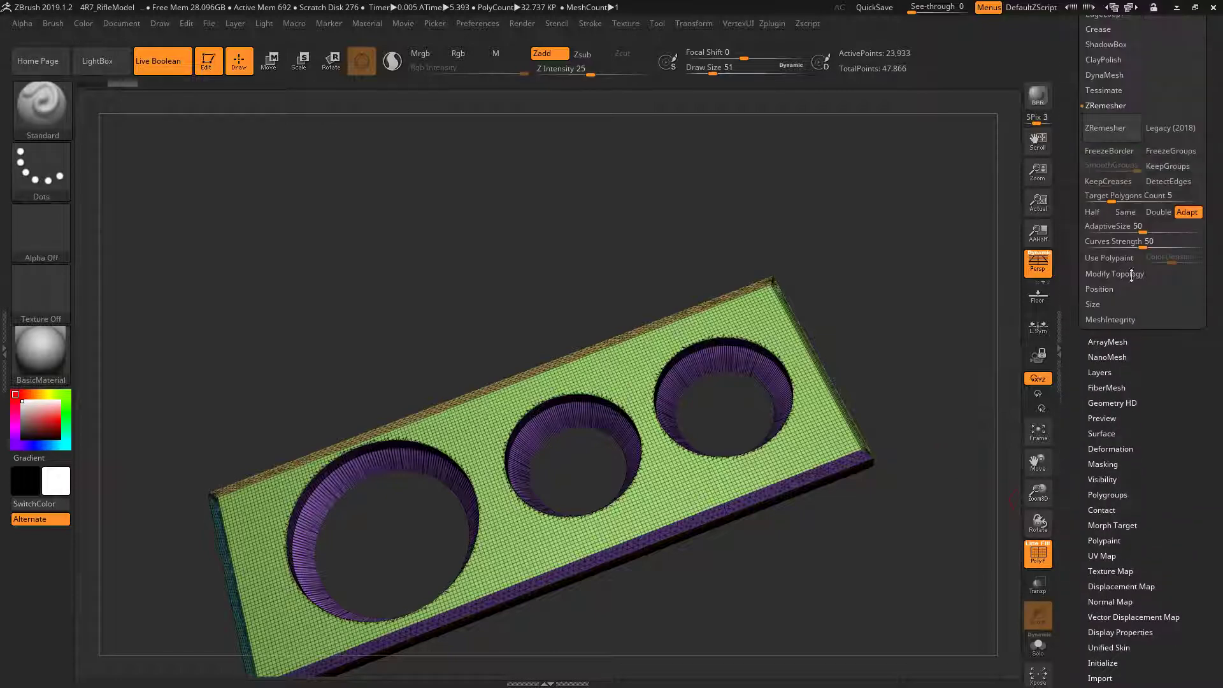
{"action": "mouse_move", "coordinate": [874, 568]}
{"action": "left_mouse_down"}
{"action": "mouse_move", "coordinate": [912, 422]}
{"action": "mouse_move", "coordinate": [981, 397]}
{"action": "left_mouse_up"}
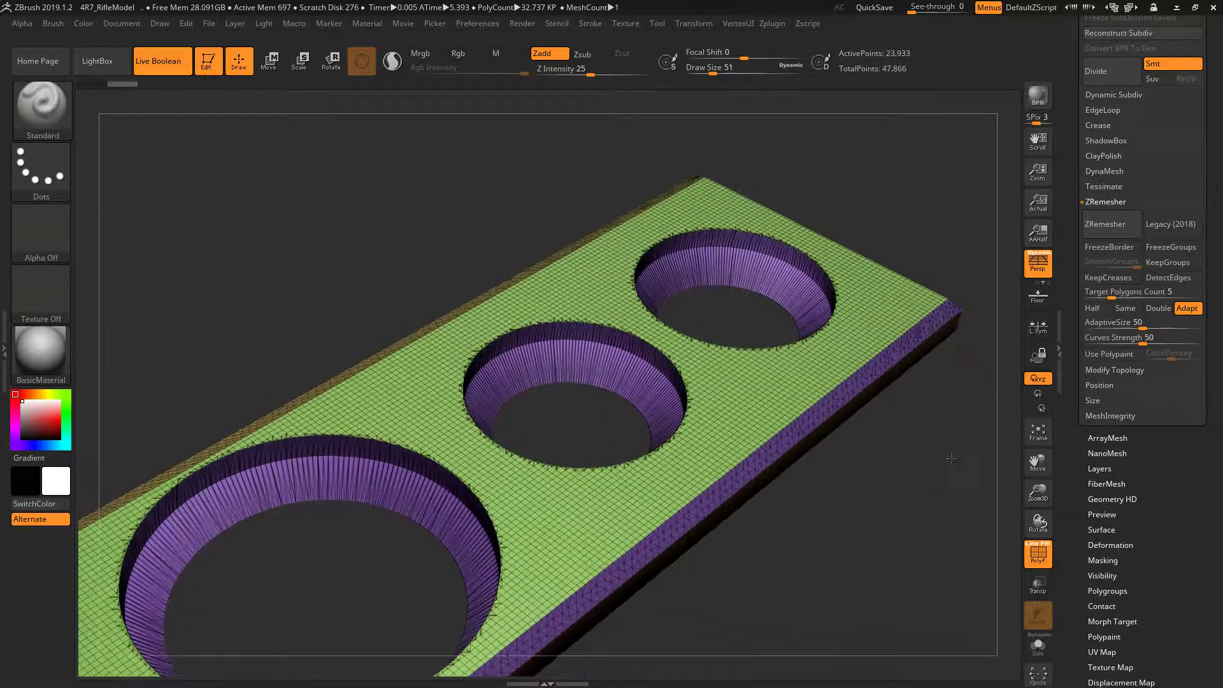
{"action": "mouse_move", "coordinate": [951, 457]}
{"action": "left_mouse_down", "text": "alt"}
{"action": "mouse_move", "coordinate": [916, 515]}
{"action": "mouse_move", "coordinate": [946, 438]}
{"action": "left_mouse_up", "text": "alt"}
{"action": "left_click", "coordinate": [1164, 218]}
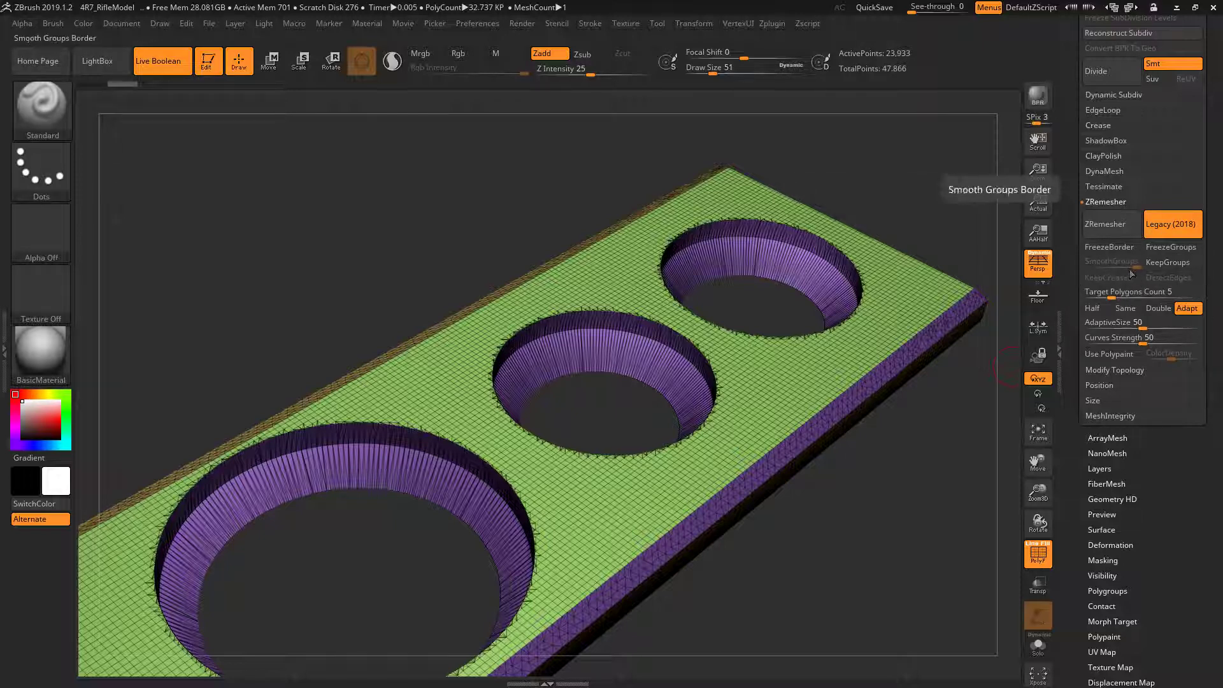
{"action": "left_click", "coordinate": [1110, 222]}
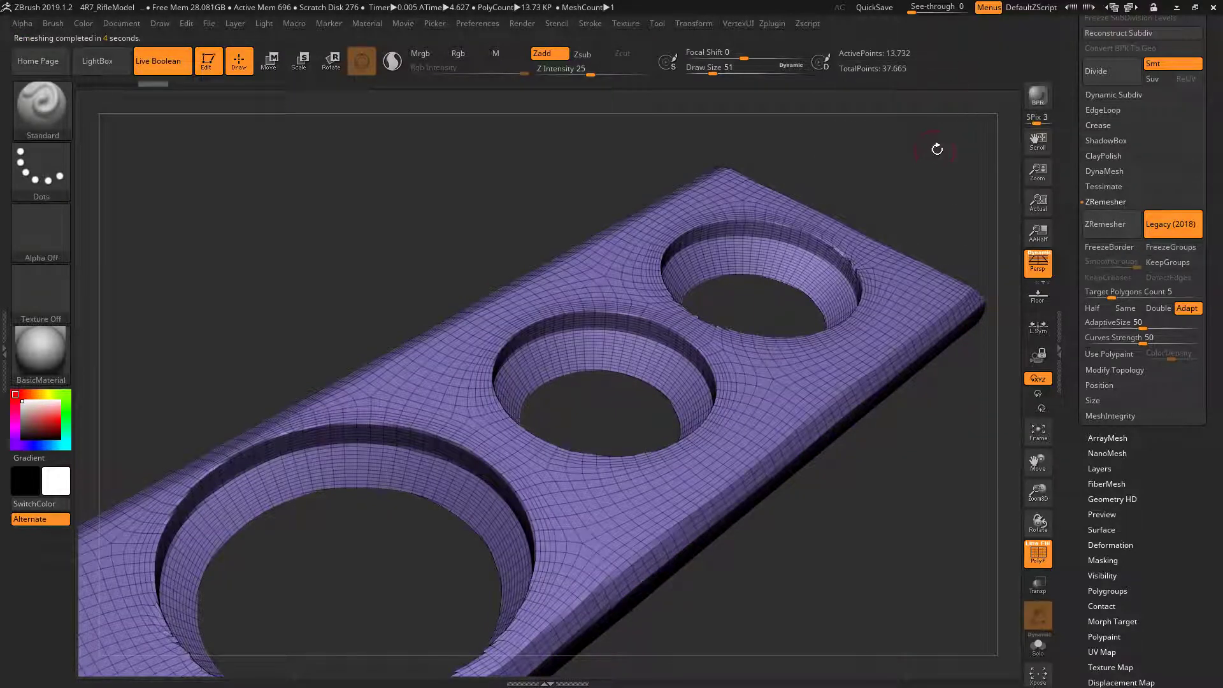
Step: Orbit around the remeshed plate to inspect the holes with and without PolyFrame
{"action": "mouse_move", "coordinate": [939, 150]}
{"action": "left_mouse_down"}
{"action": "mouse_move", "coordinate": [944, 200]}
{"action": "mouse_move", "coordinate": [895, 417]}
{"action": "left_mouse_up"}
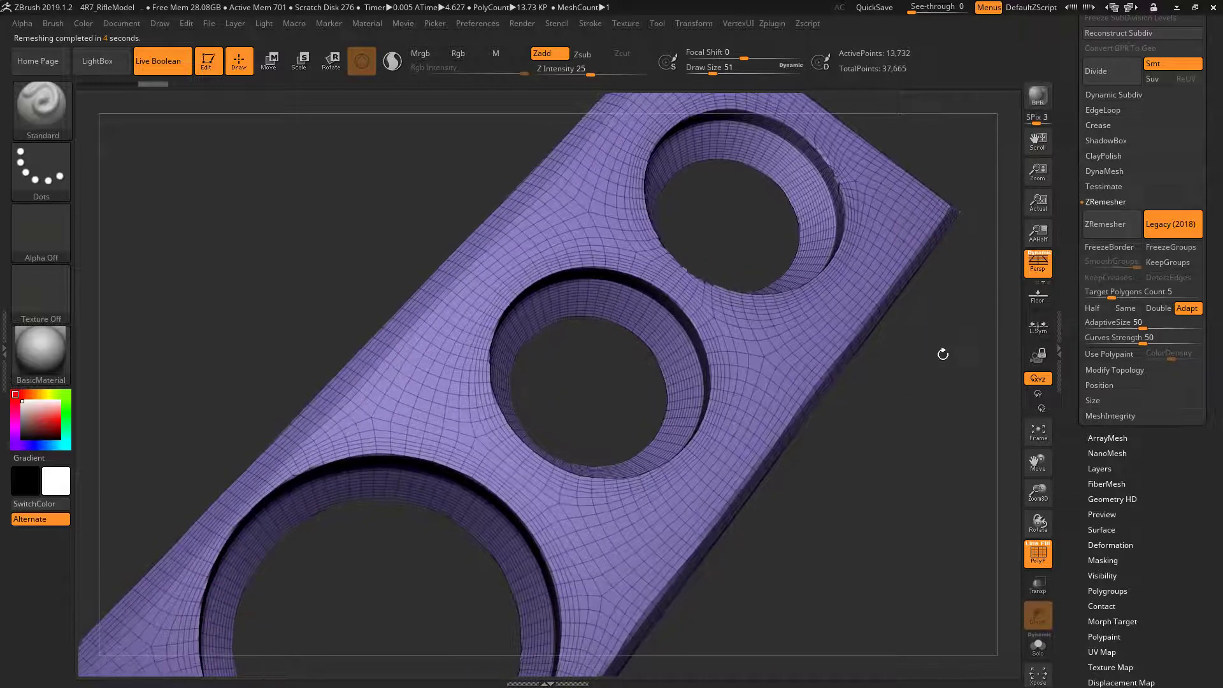
{"action": "key", "text": "shift+f"}
{"action": "left_click_drag", "start_coordinate": [939, 399], "coordinate": [851, 365]}
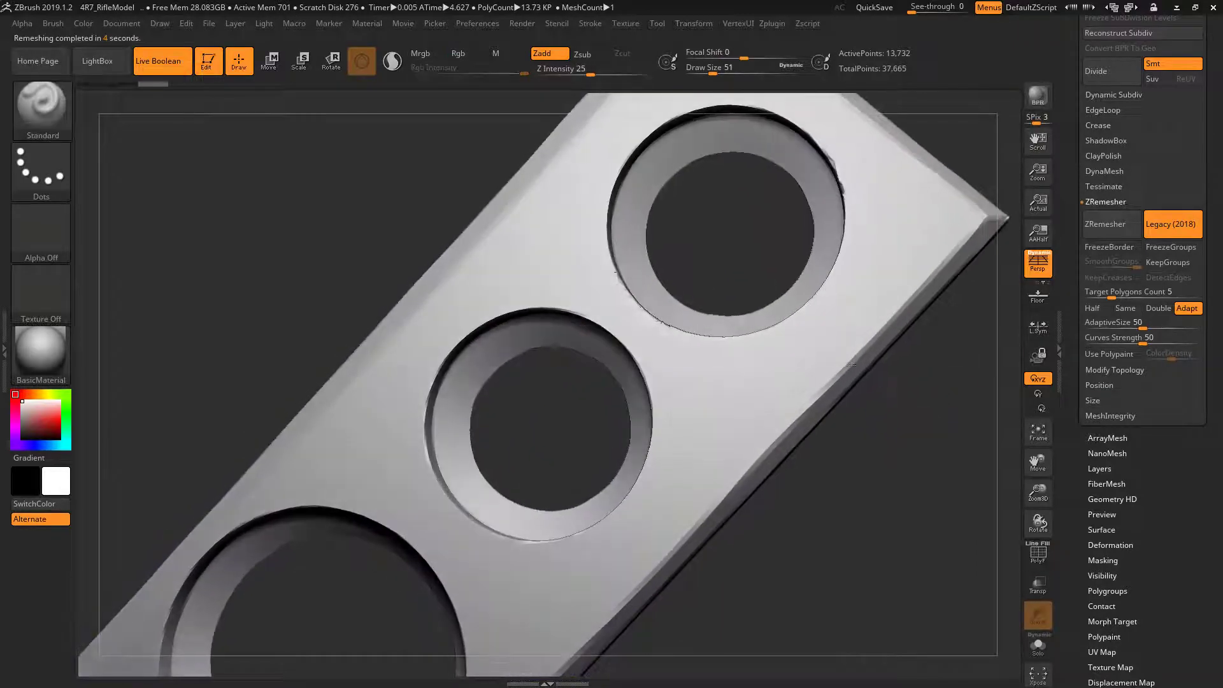
{"action": "mouse_move", "coordinate": [874, 456]}
{"action": "left_mouse_down"}
{"action": "mouse_move", "coordinate": [845, 272]}
{"action": "mouse_move", "coordinate": [737, 292]}
{"action": "mouse_move", "coordinate": [739, 268]}
{"action": "left_mouse_up"}
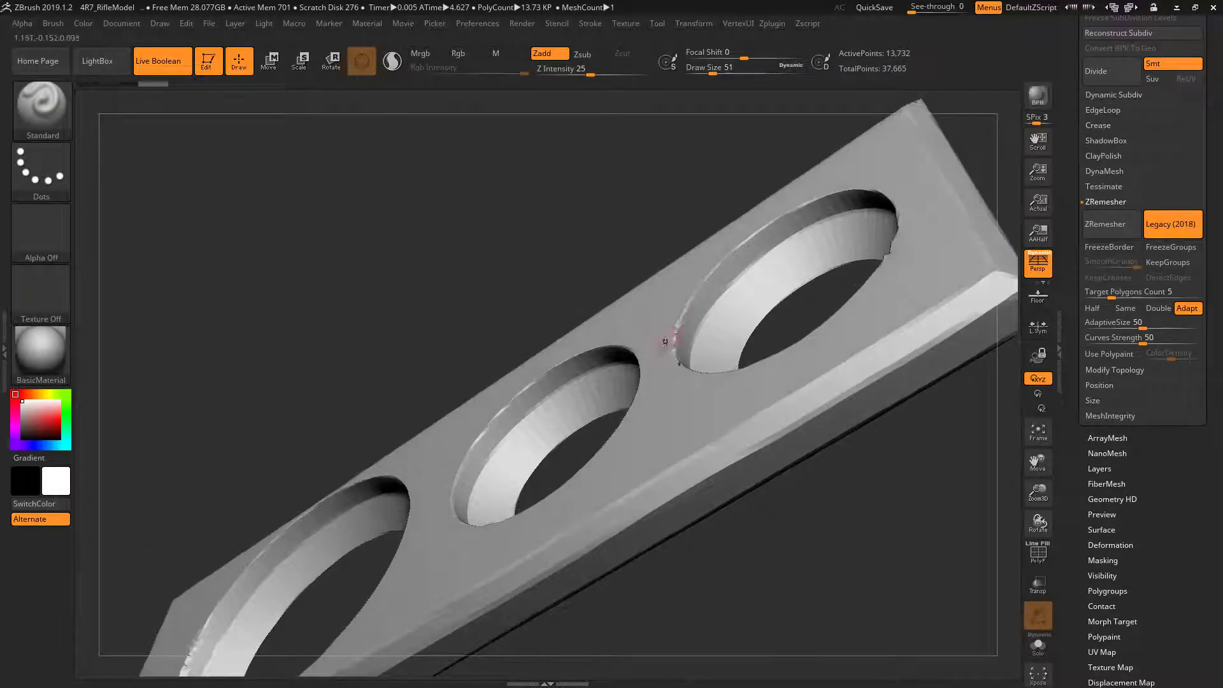
{"action": "left_click_drag", "start_coordinate": [529, 278], "coordinate": [570, 229]}
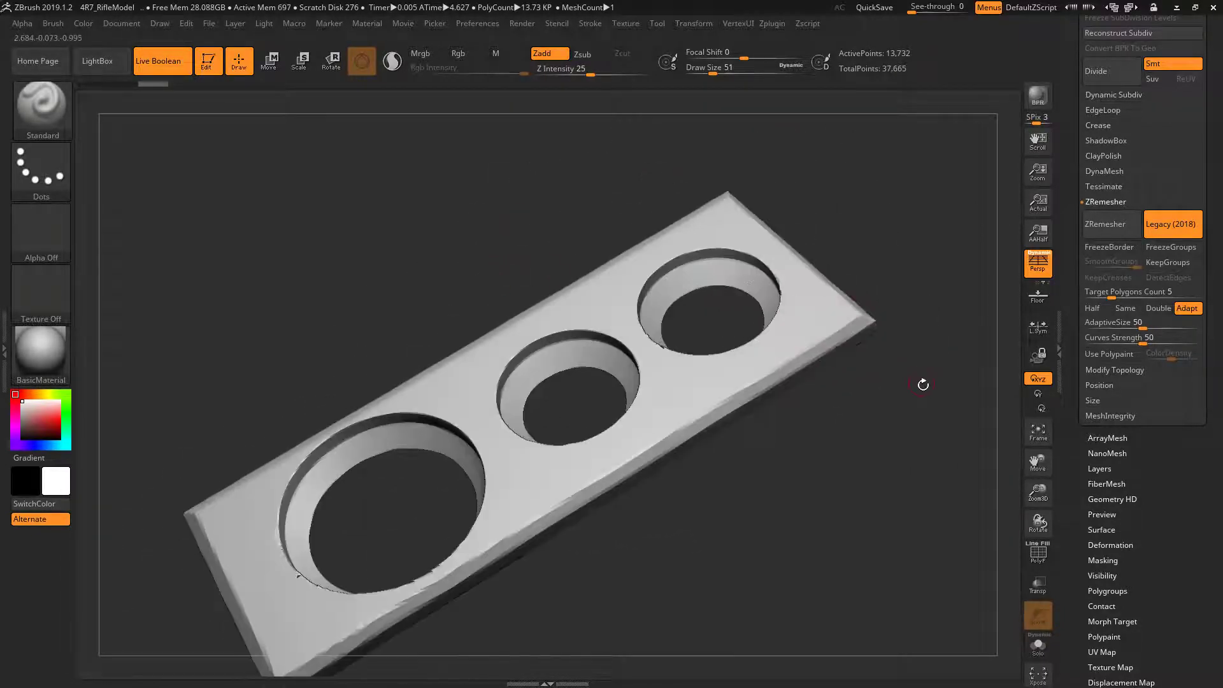
{"action": "mouse_move", "coordinate": [923, 382]}
{"action": "left_mouse_down"}
{"action": "mouse_move", "coordinate": [899, 432]}
{"action": "mouse_move", "coordinate": [874, 421]}
{"action": "left_mouse_up"}
{"action": "mouse_move", "coordinate": [795, 495]}
{"action": "left_mouse_down"}
{"action": "mouse_move", "coordinate": [804, 487]}
{"action": "mouse_move", "coordinate": [732, 431]}
{"action": "left_mouse_up"}
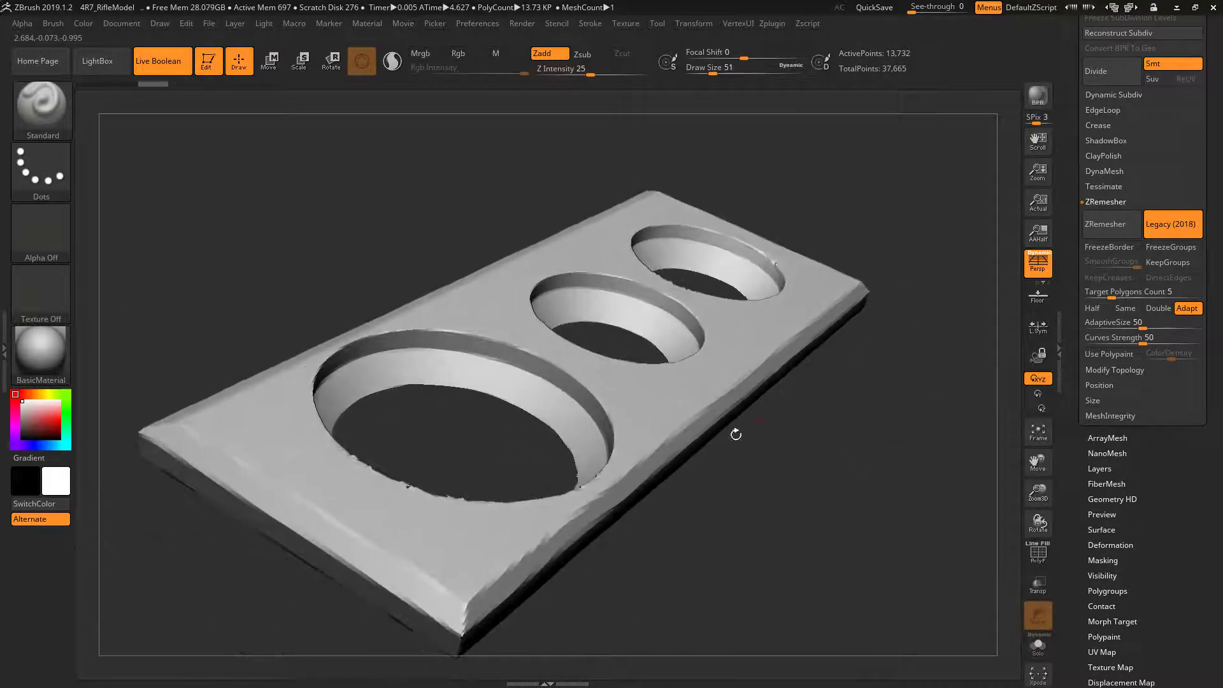
{"action": "key", "text": "shift+f"}
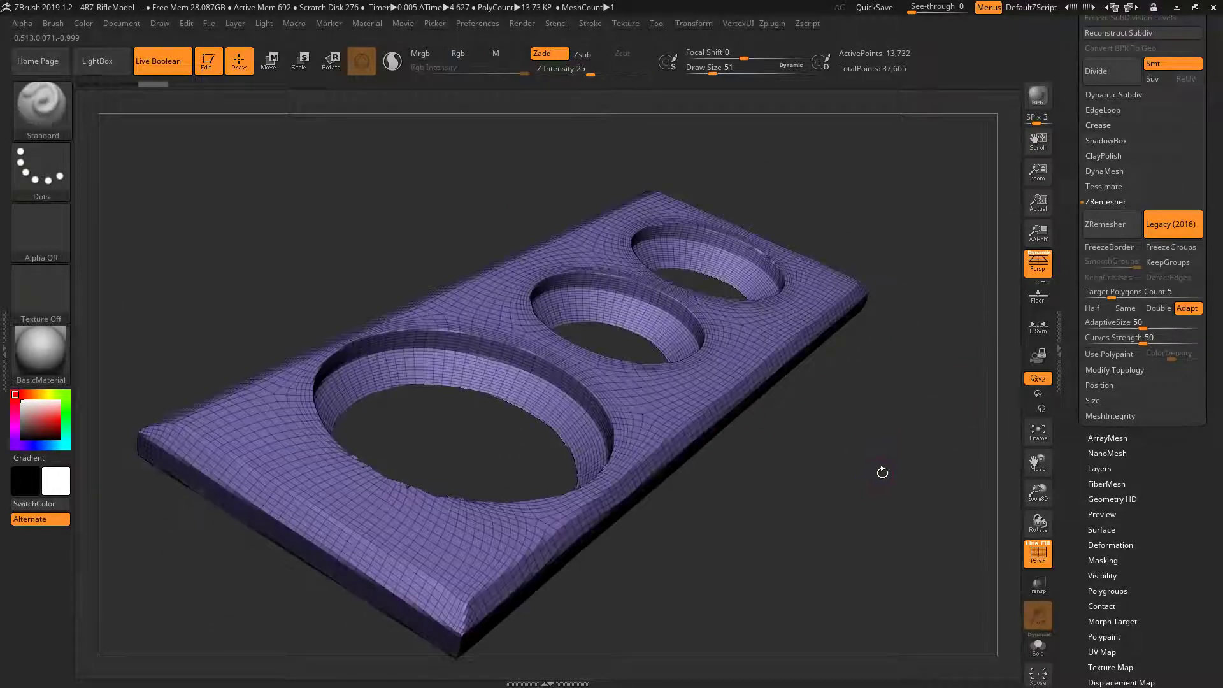
{"action": "left_click_drag", "start_coordinate": [879, 472], "coordinate": [860, 486]}
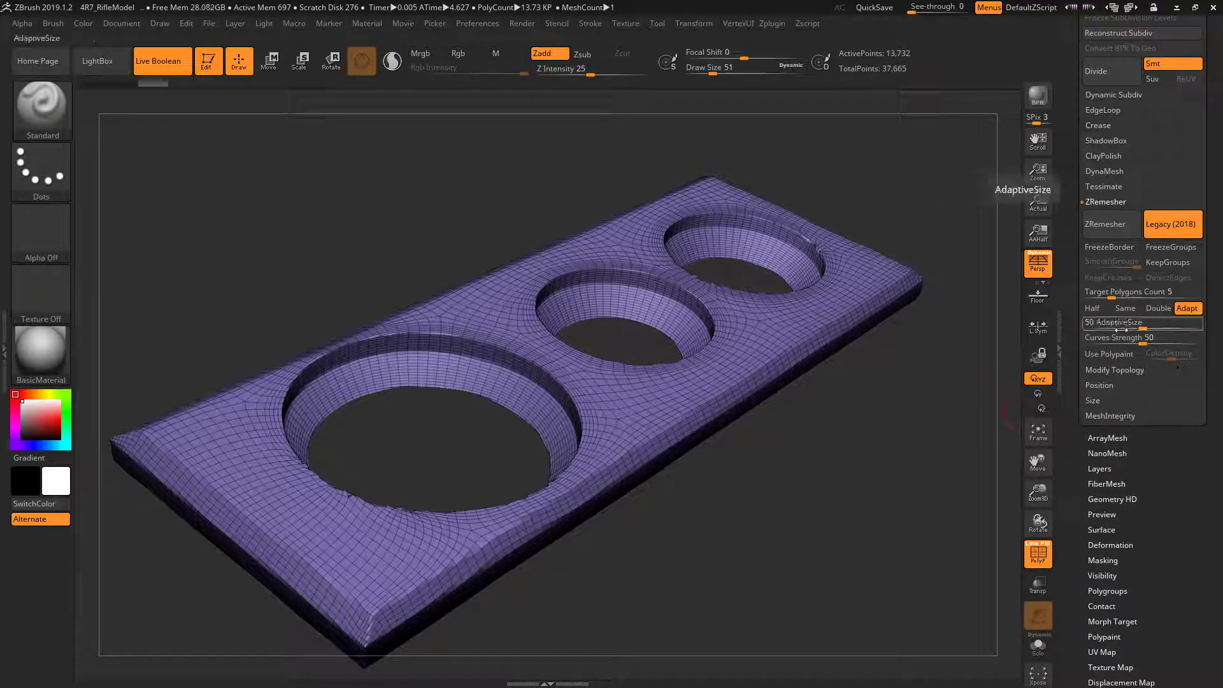
Step: Turn Legacy (2018) off so ZRemesher uses the new algorithm
{"action": "left_click", "coordinate": [1173, 227]}
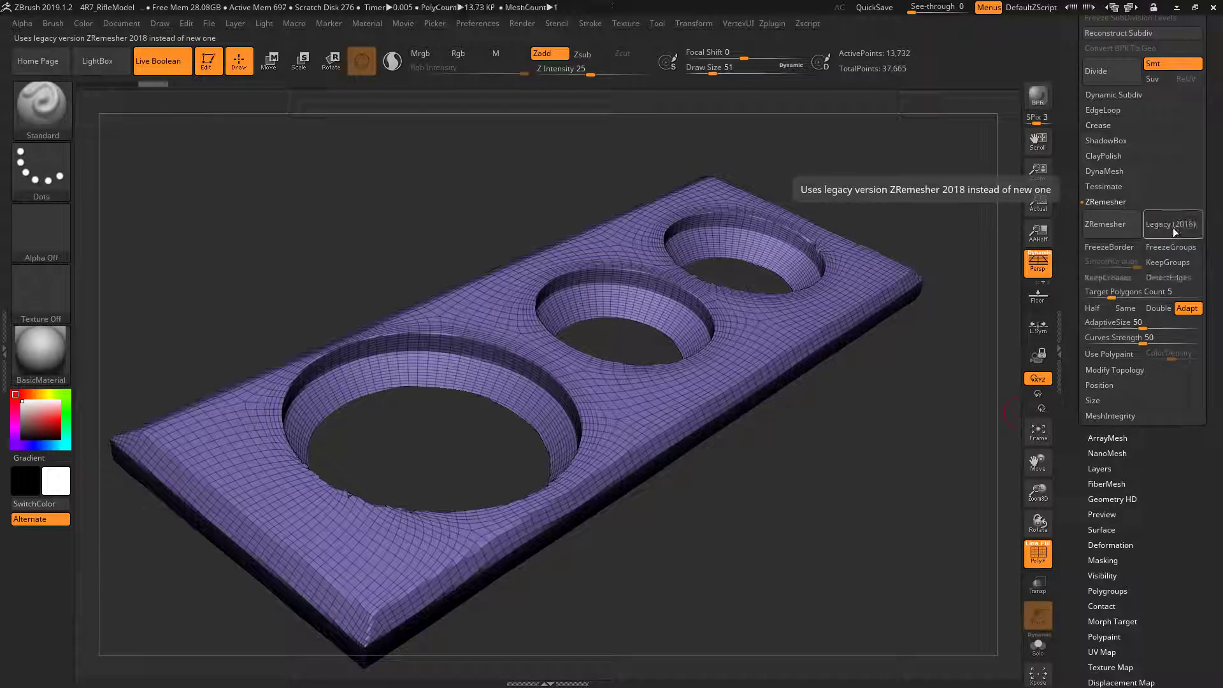
{"action": "left_click", "coordinate": [1178, 227]}
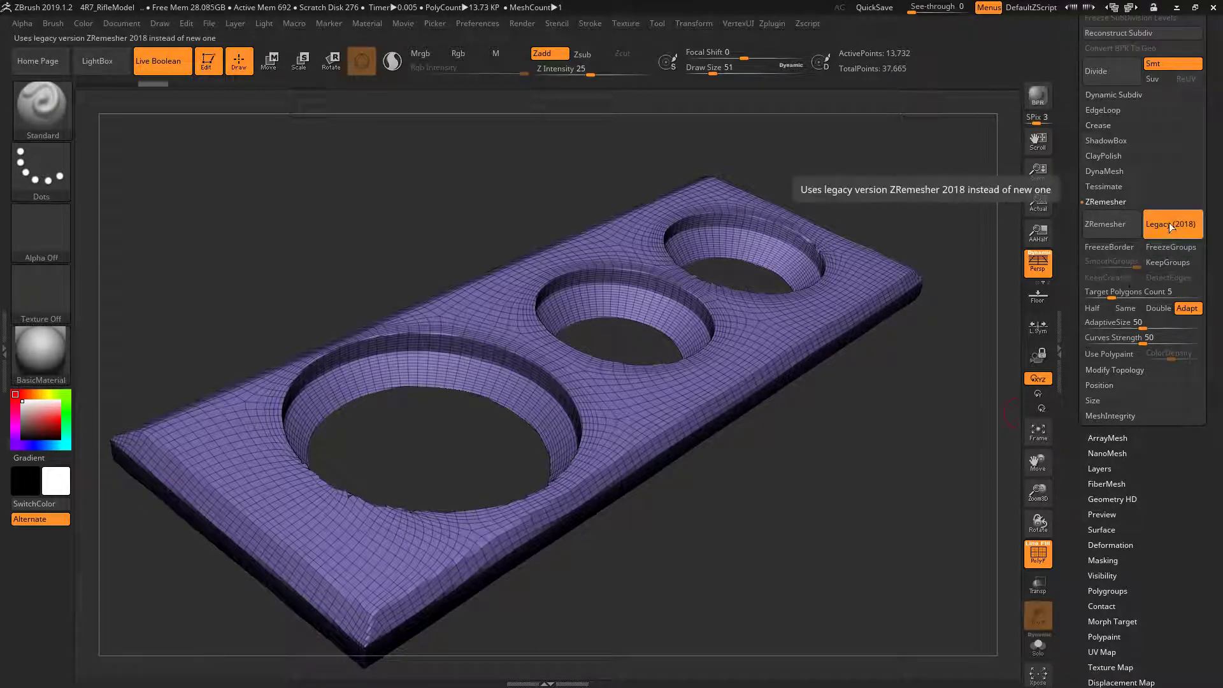
{"action": "left_click", "coordinate": [1175, 227]}
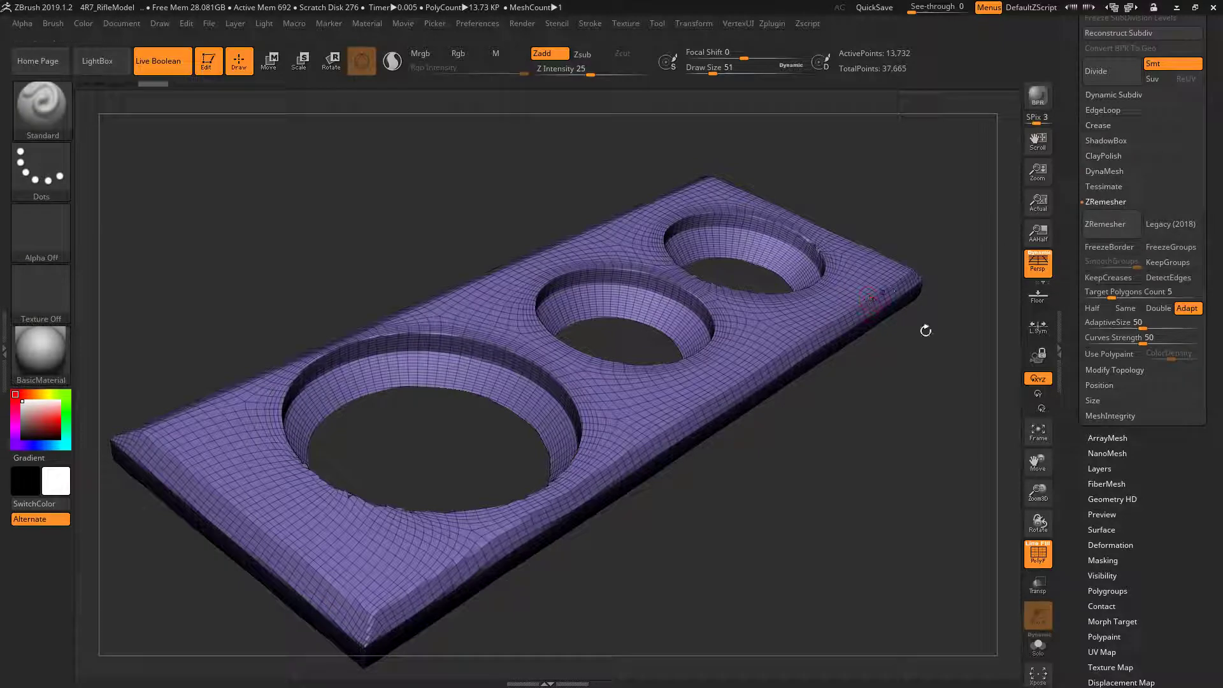
Step: Undo the remesh and turn on Legacy (2018) mode with KeepGroups
{"action": "key", "text": "ctrl"}
{"action": "key", "text": "ctrl+z"}
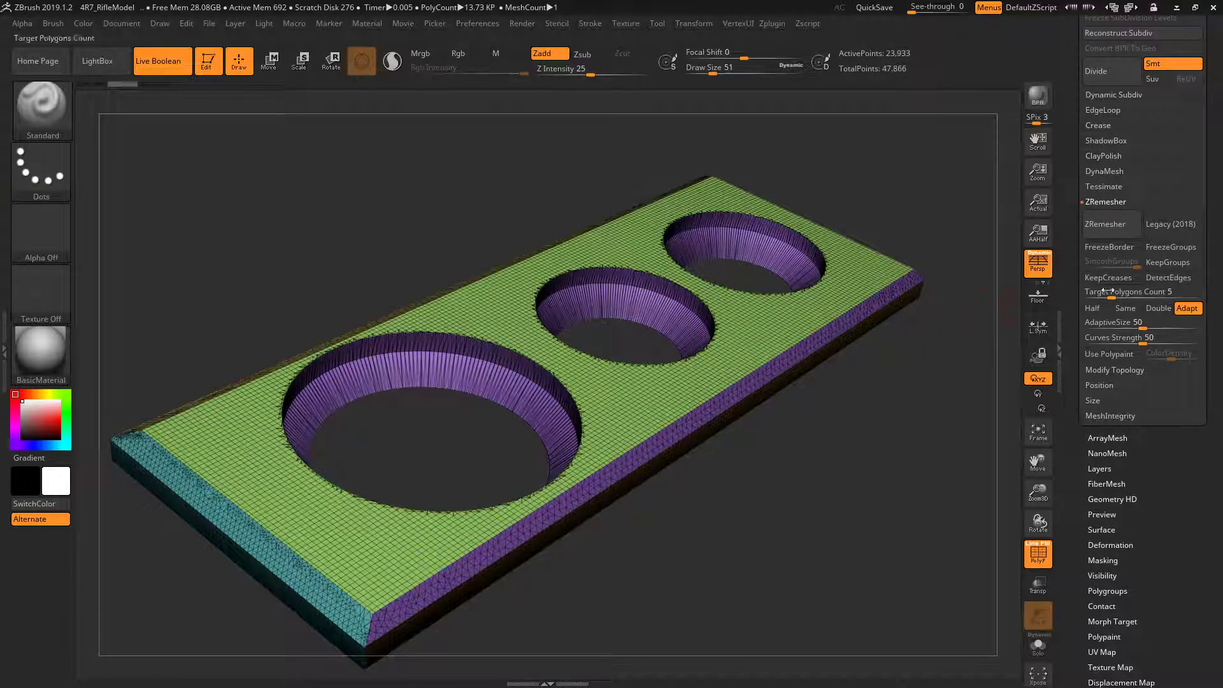
{"action": "left_click", "coordinate": [1173, 225]}
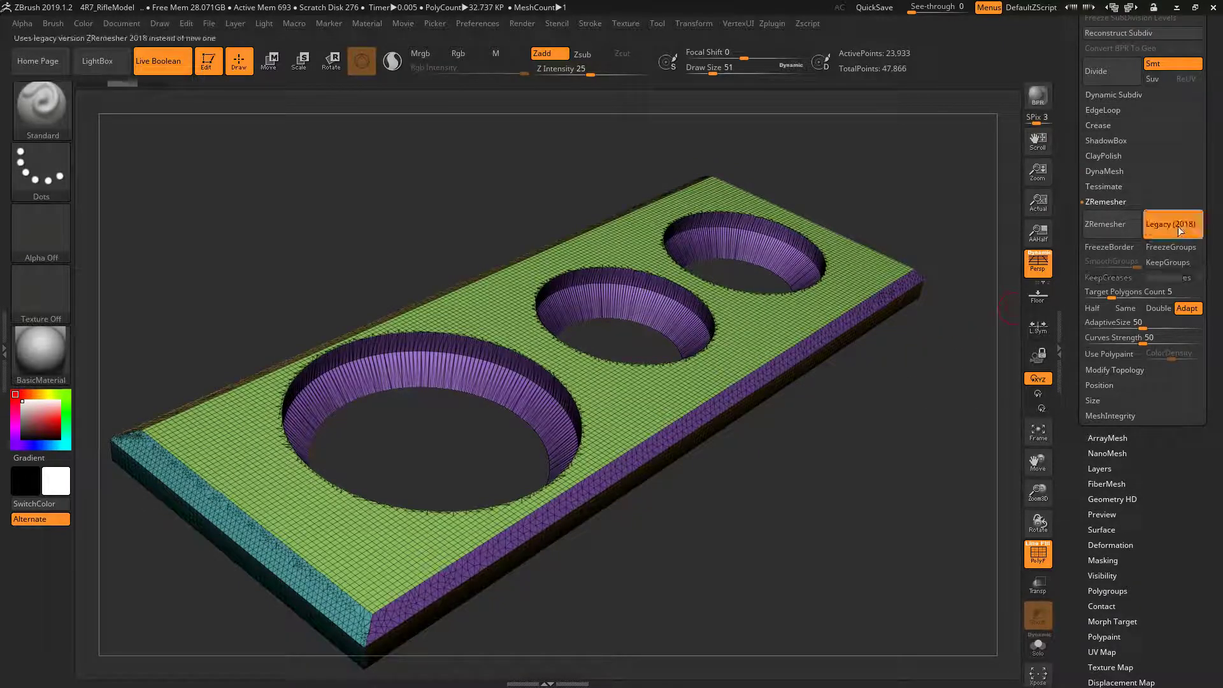
{"action": "left_click", "coordinate": [1174, 261]}
Step: Set SmoothGroups near 0 and rerun ZRemesher for a 12,821-point quad plate
{"action": "mouse_move", "coordinate": [864, 442]}
{"action": "left_mouse_down"}
{"action": "mouse_move", "coordinate": [863, 457]}
{"action": "mouse_move", "coordinate": [943, 378]}
{"action": "left_mouse_up"}
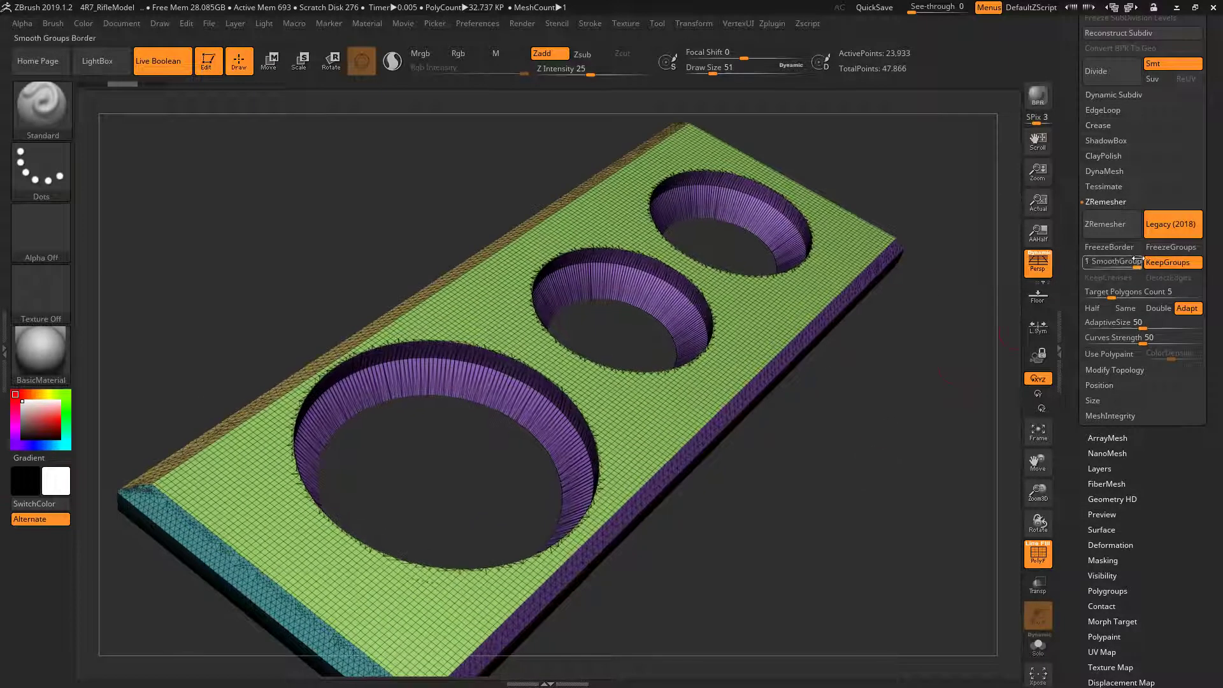
{"action": "left_click_drag", "start_coordinate": [1138, 261], "coordinate": [1105, 266]}
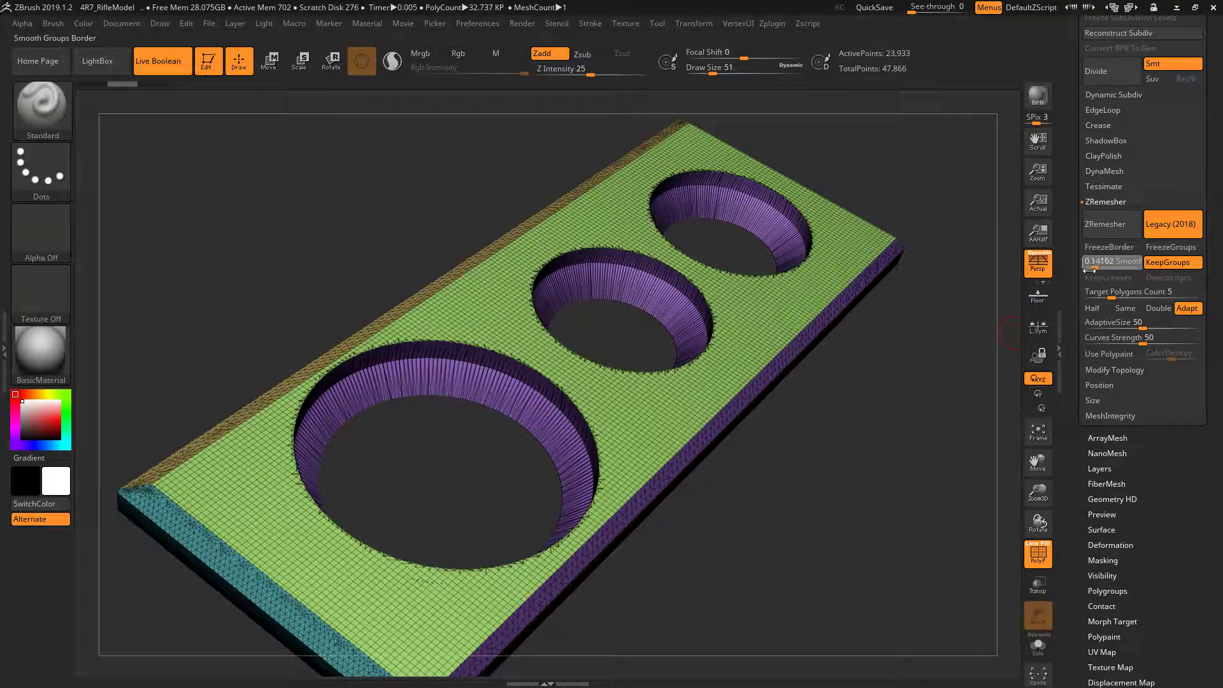
{"action": "left_click_drag", "start_coordinate": [1118, 268], "coordinate": [1119, 268]}
{"action": "type", "text": "0.01282"}
{"action": "key", "text": "Return"}
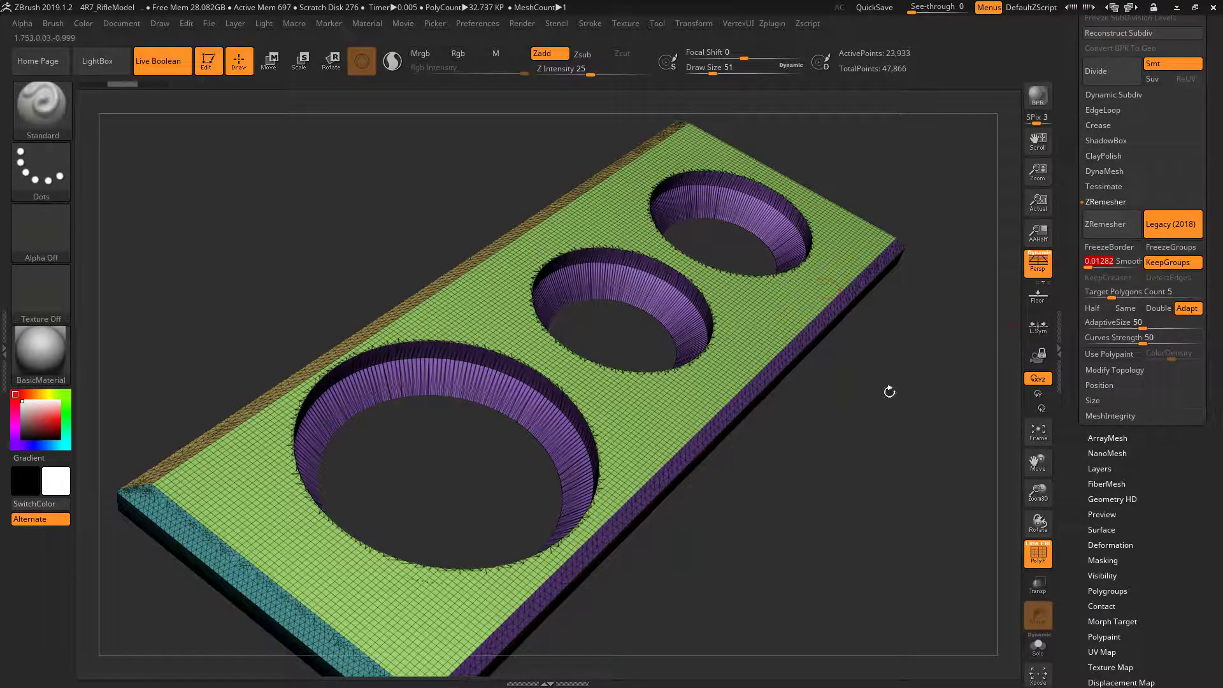
{"action": "mouse_move", "coordinate": [888, 390]}
{"action": "left_mouse_down"}
{"action": "mouse_move", "coordinate": [900, 401]}
{"action": "mouse_move", "coordinate": [888, 437]}
{"action": "mouse_move", "coordinate": [833, 418]}
{"action": "mouse_move", "coordinate": [875, 442]}
{"action": "mouse_move", "coordinate": [968, 380]}
{"action": "left_mouse_up"}
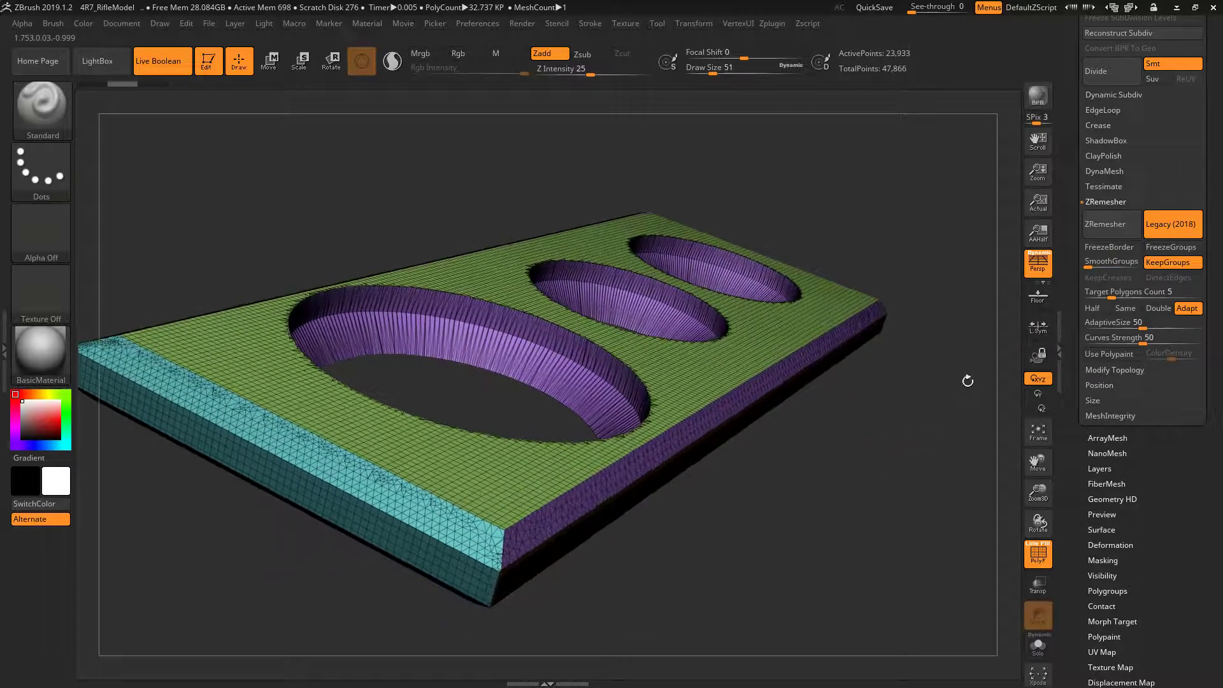
{"action": "left_click", "coordinate": [1114, 226]}
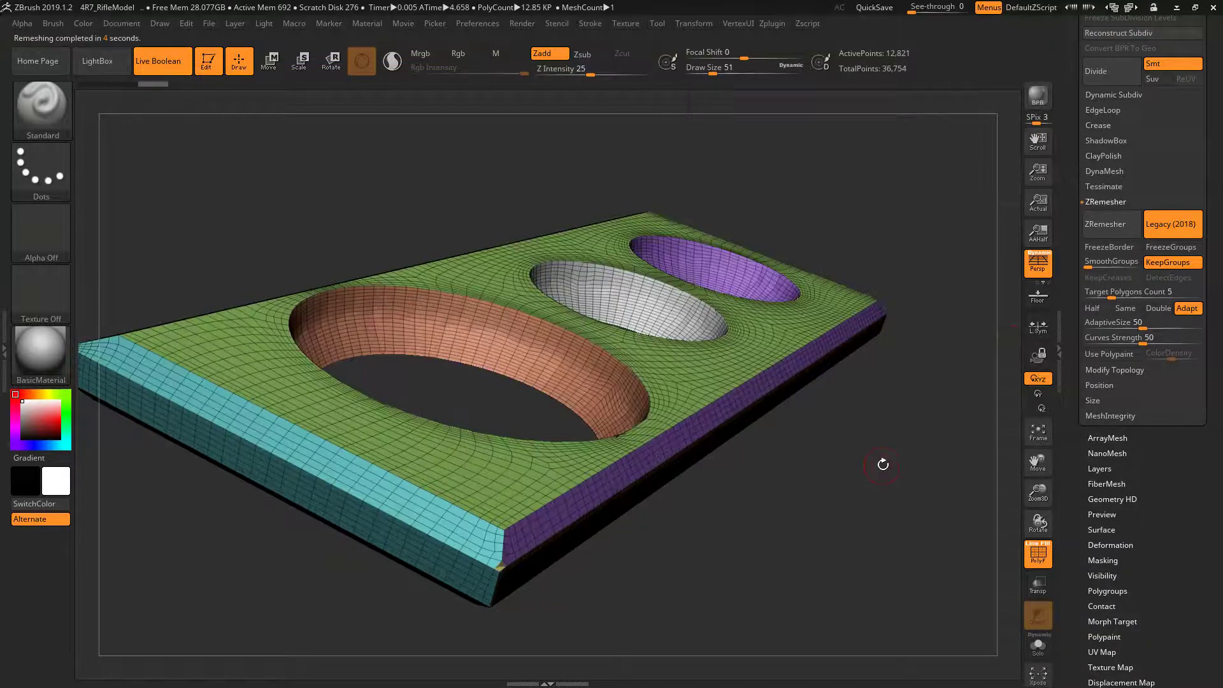
Step: Hide PolyFrame and orbit around the shaded remeshed plate and its holes
{"action": "mouse_move", "coordinate": [883, 464]}
{"action": "left_mouse_down"}
{"action": "mouse_move", "coordinate": [847, 423]}
{"action": "mouse_move", "coordinate": [797, 157]}
{"action": "mouse_move", "coordinate": [748, 214]}
{"action": "left_mouse_up"}
{"action": "key", "text": "shift+f"}
{"action": "left_click_drag", "start_coordinate": [927, 152], "coordinate": [973, 188]}
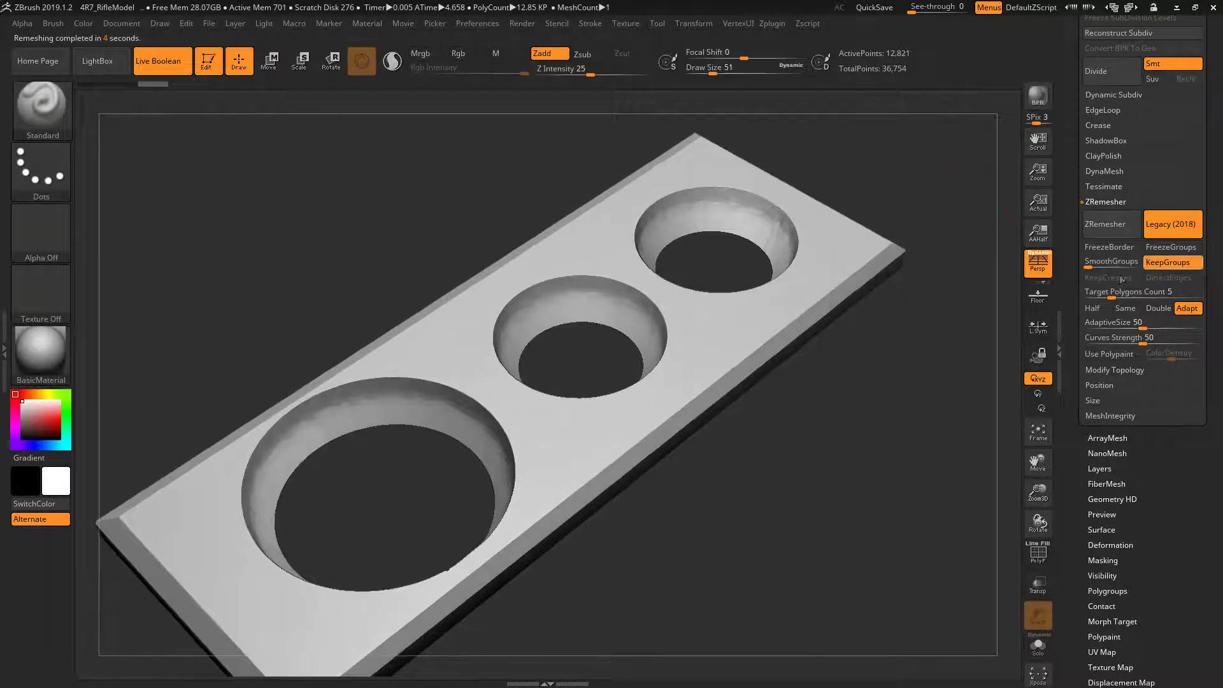
{"action": "left_click_drag", "start_coordinate": [956, 191], "coordinate": [904, 95]}
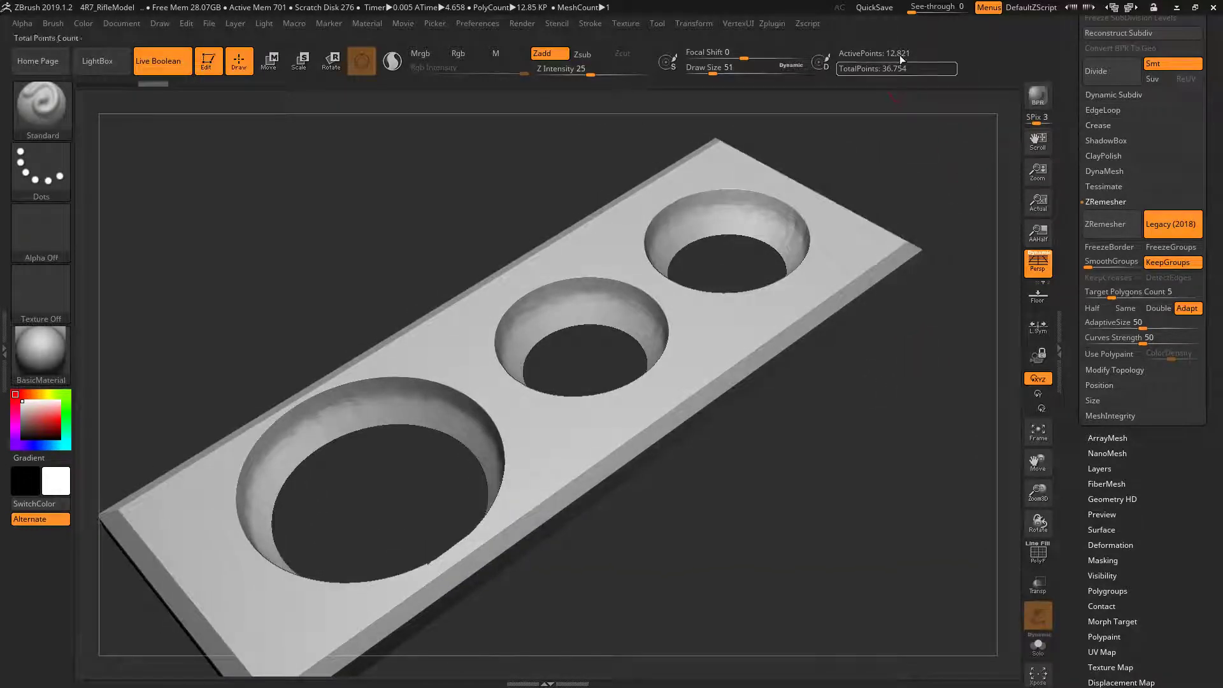
{"action": "mouse_move", "coordinate": [946, 137]}
{"action": "left_mouse_down"}
{"action": "mouse_move", "coordinate": [920, 224]}
{"action": "mouse_move", "coordinate": [904, 216]}
{"action": "mouse_move", "coordinate": [964, 246]}
{"action": "mouse_move", "coordinate": [974, 210]}
{"action": "left_mouse_up"}
{"action": "scroll", "coordinate": [1076, 248], "scroll_direction": "up", "scroll_amount": 5}
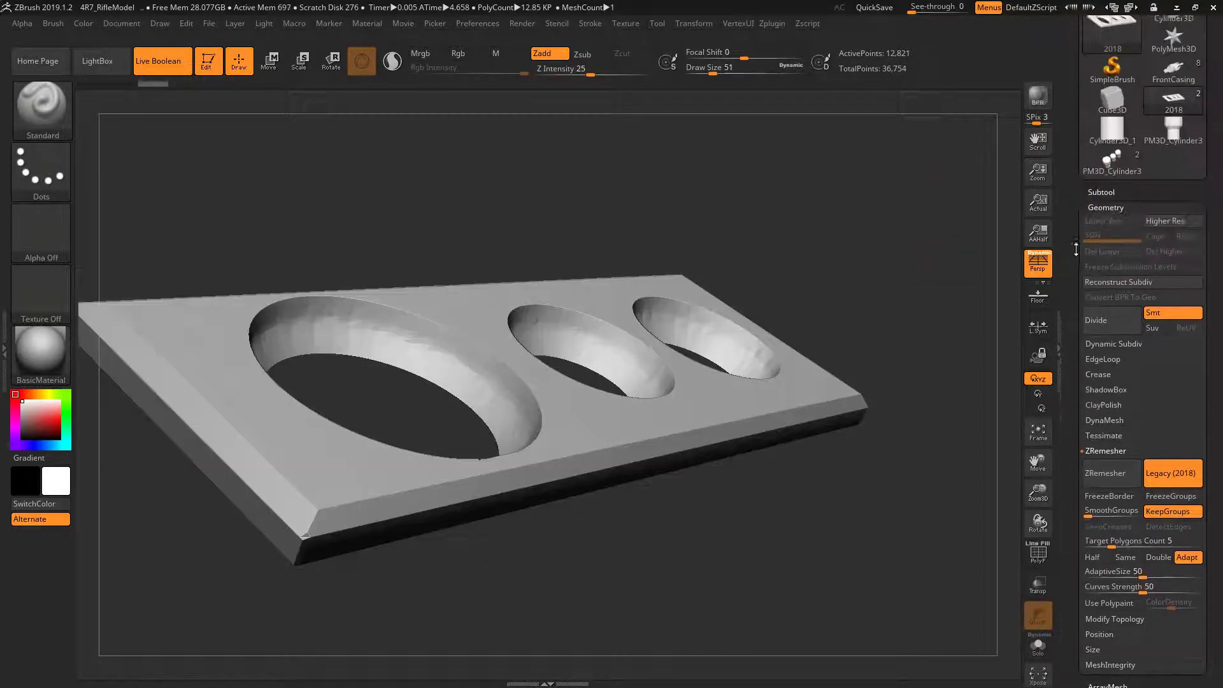
{"action": "scroll", "coordinate": [1076, 249], "scroll_direction": "up", "scroll_amount": 1}
{"action": "scroll", "coordinate": [1068, 418], "scroll_direction": "down", "scroll_amount": 3}
{"action": "mouse_move", "coordinate": [885, 299]}
{"action": "left_mouse_down"}
{"action": "mouse_move", "coordinate": [879, 325]}
{"action": "mouse_move", "coordinate": [929, 405]}
{"action": "left_mouse_up"}
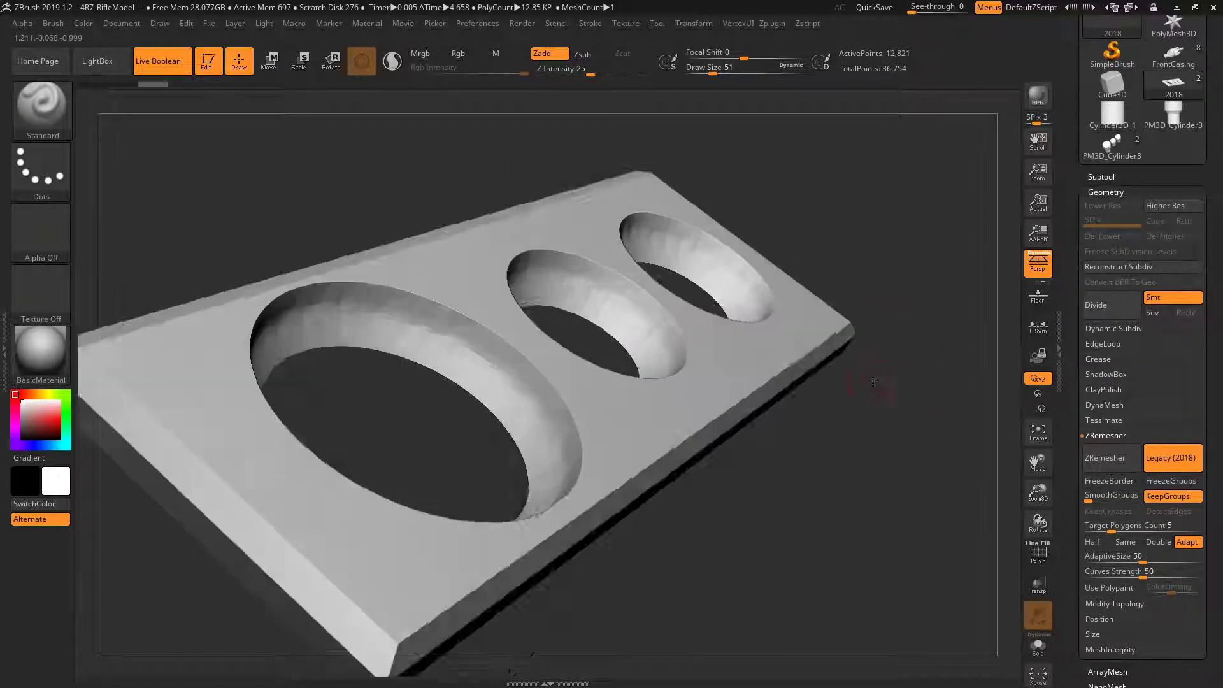
Step: Briefly show the polygroup wireframe around the holes, then hide it again
{"action": "key", "text": "shift+f"}
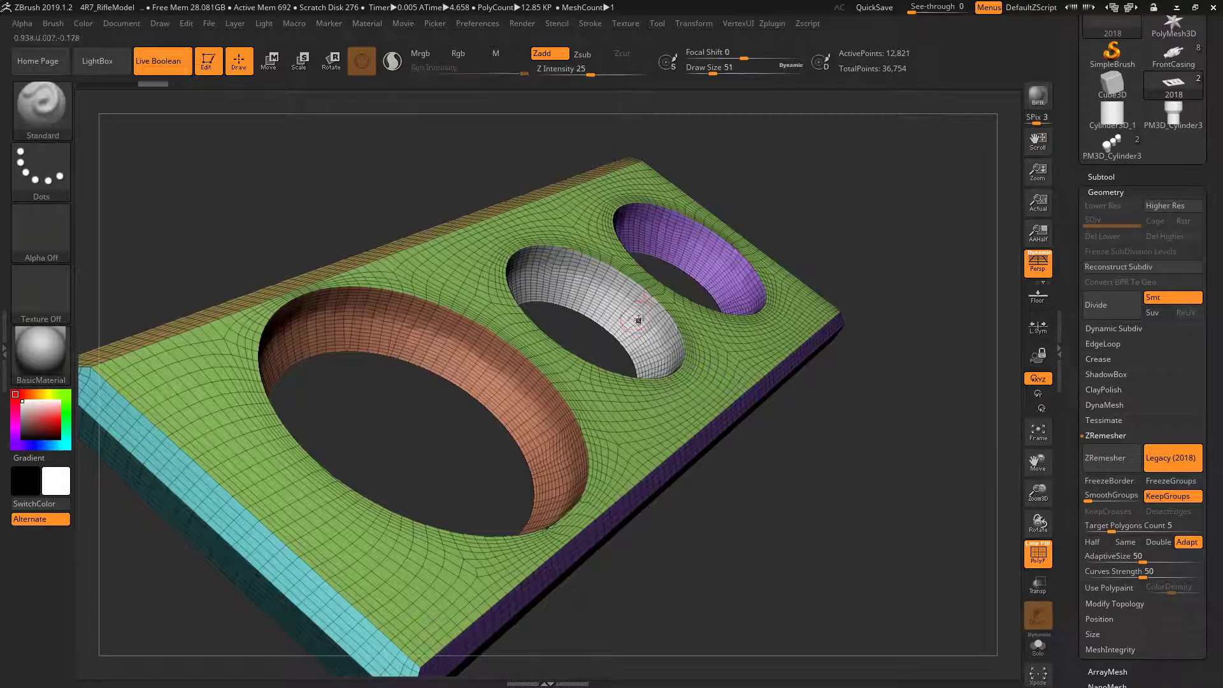
{"action": "left_click_drag", "start_coordinate": [639, 320], "coordinate": [741, 282]}
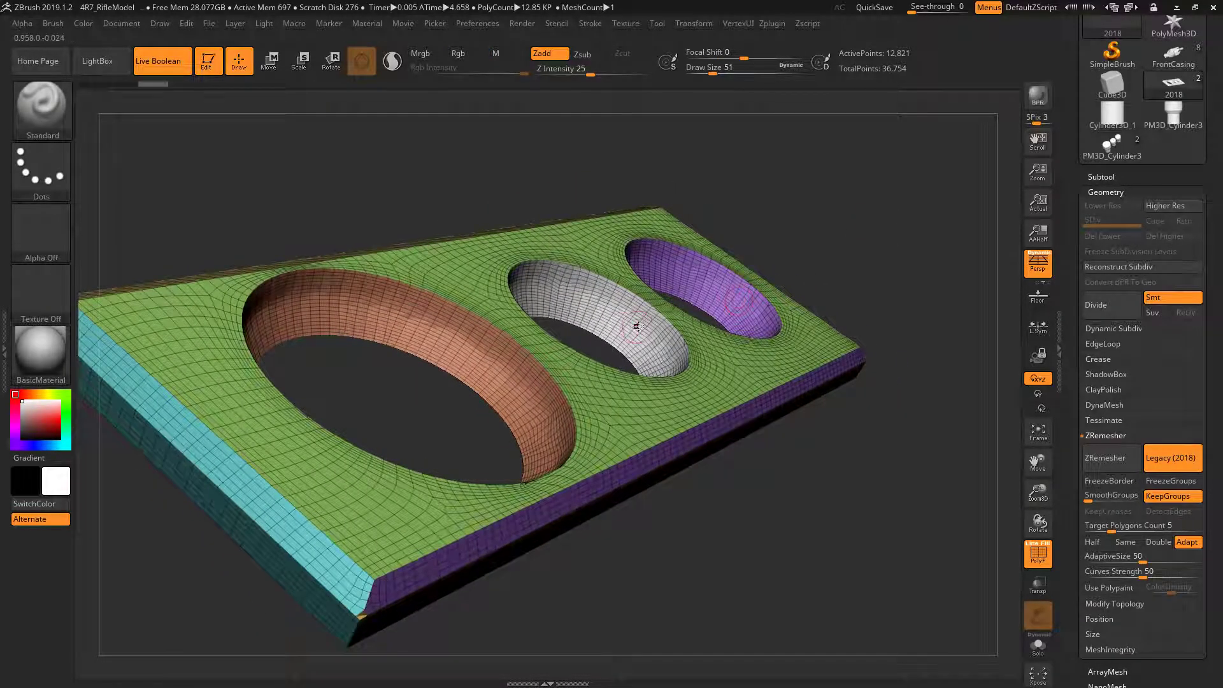
{"action": "key", "text": "shift"}
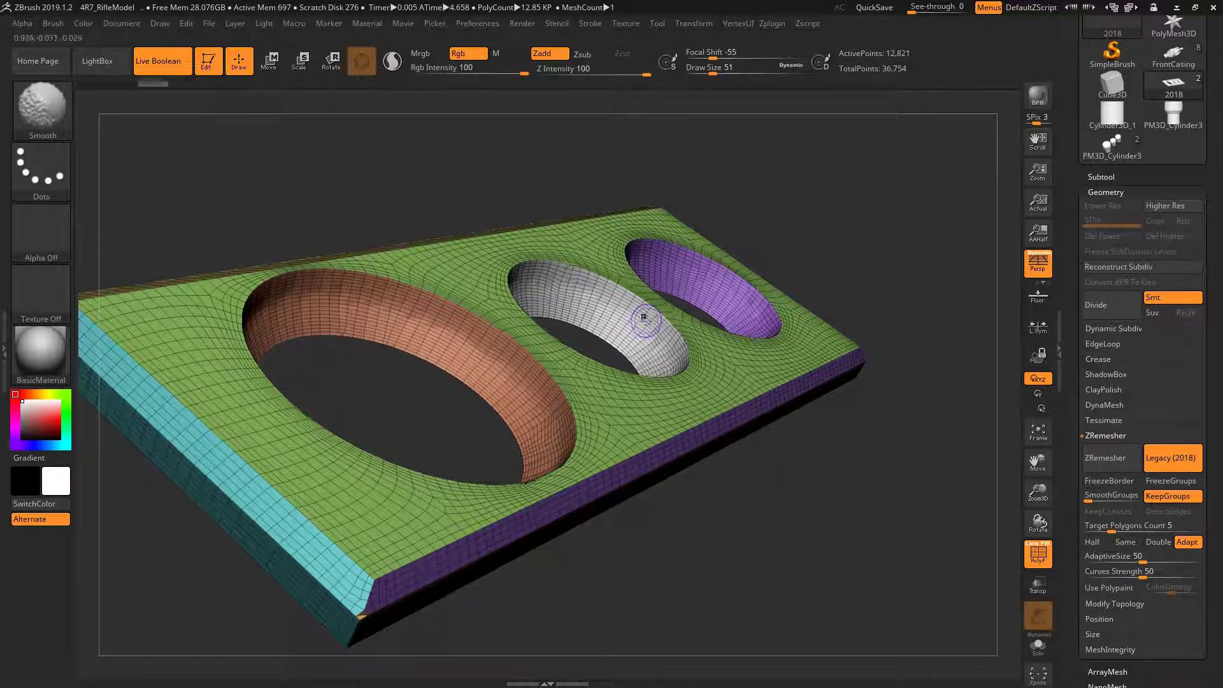
{"action": "key", "text": "shift+f"}
{"action": "left_click_drag", "start_coordinate": [884, 240], "coordinate": [889, 204]}
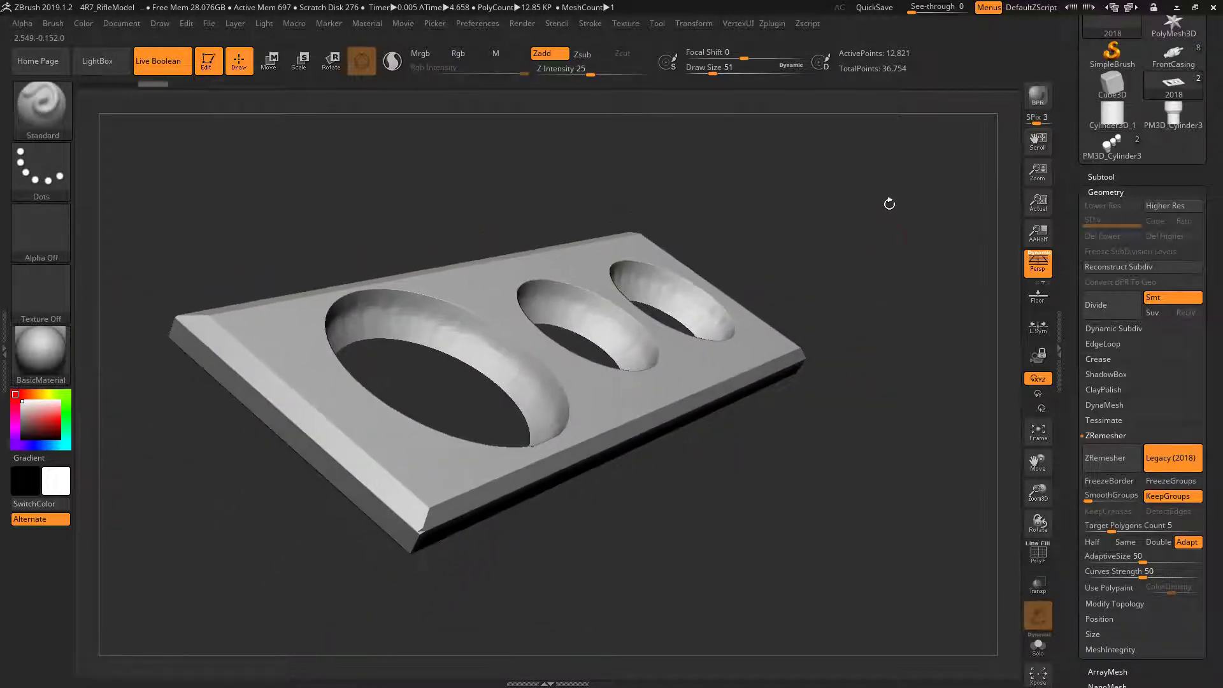
Step: Select subtool 2019, hide 2018, and duplicate 2019 into a 2020 copy
{"action": "left_click", "coordinate": [1105, 177]}
{"action": "left_click", "coordinate": [1106, 211]}
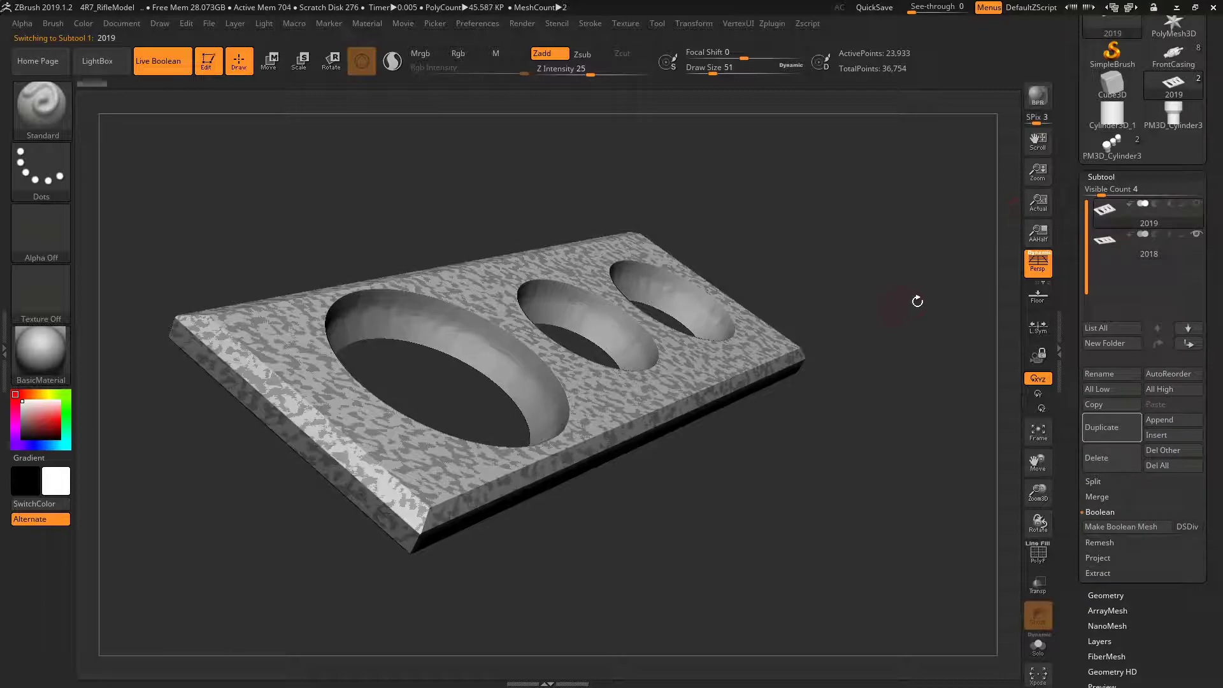
{"action": "left_click_drag", "start_coordinate": [917, 301], "coordinate": [904, 280]}
{"action": "left_click", "coordinate": [1196, 234]}
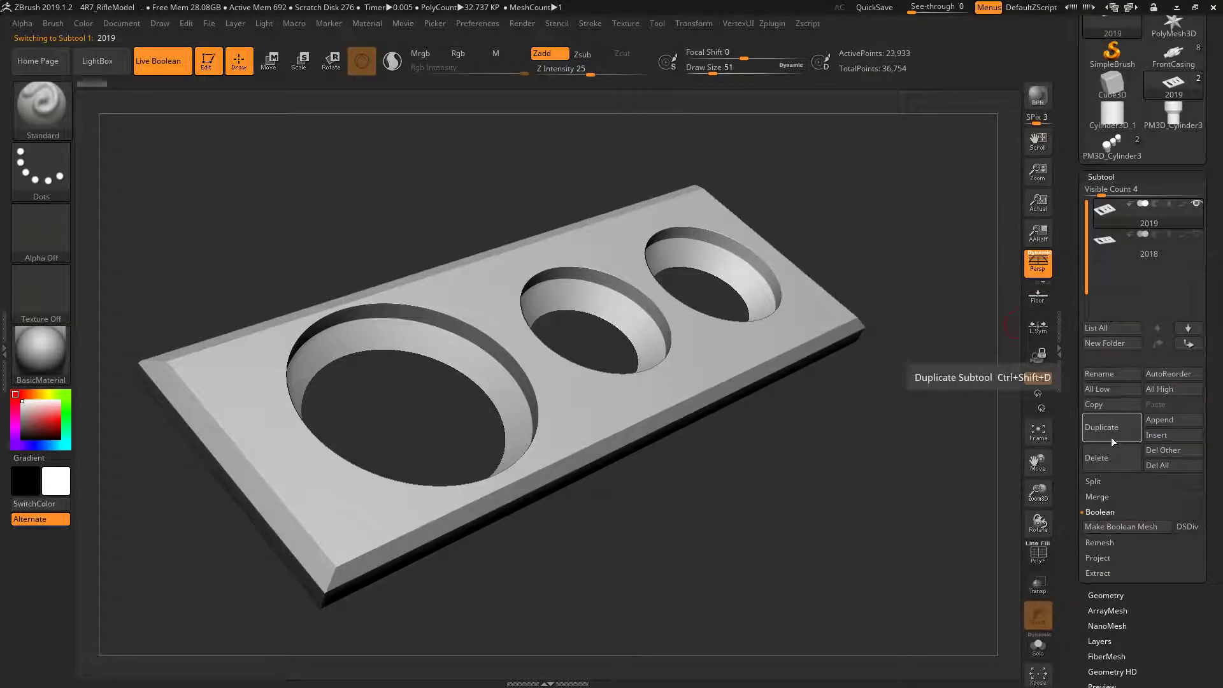
{"action": "left_click", "coordinate": [1111, 437]}
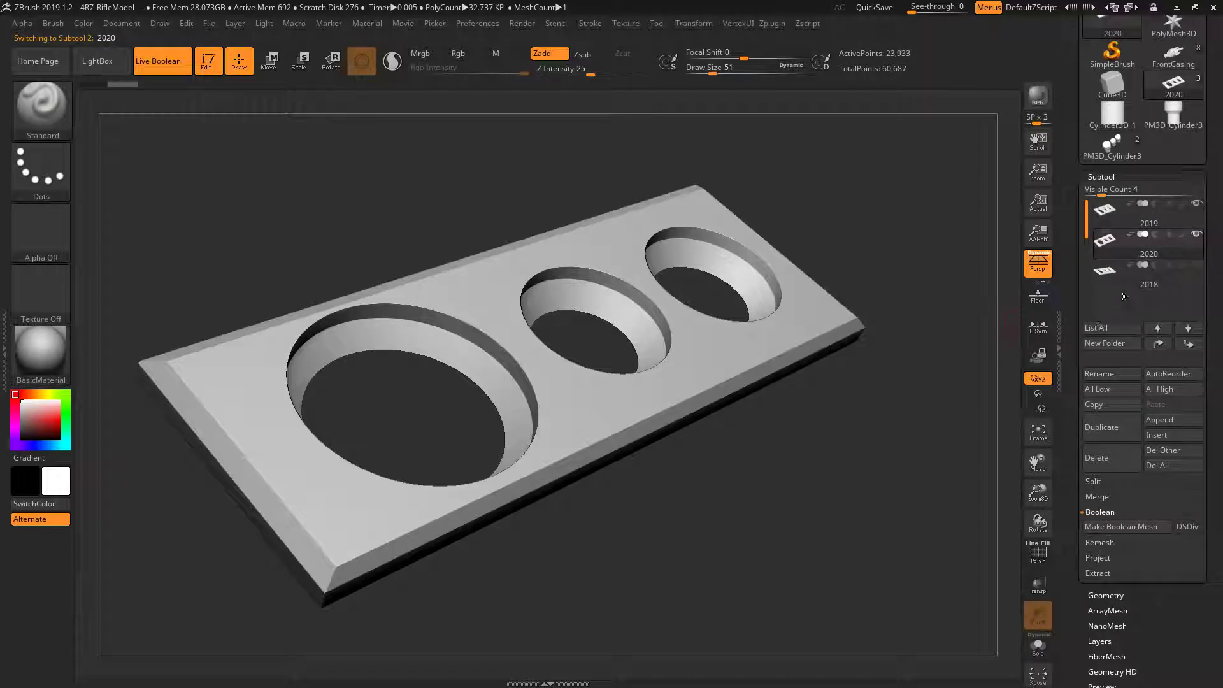
{"action": "left_click", "coordinate": [1107, 211]}
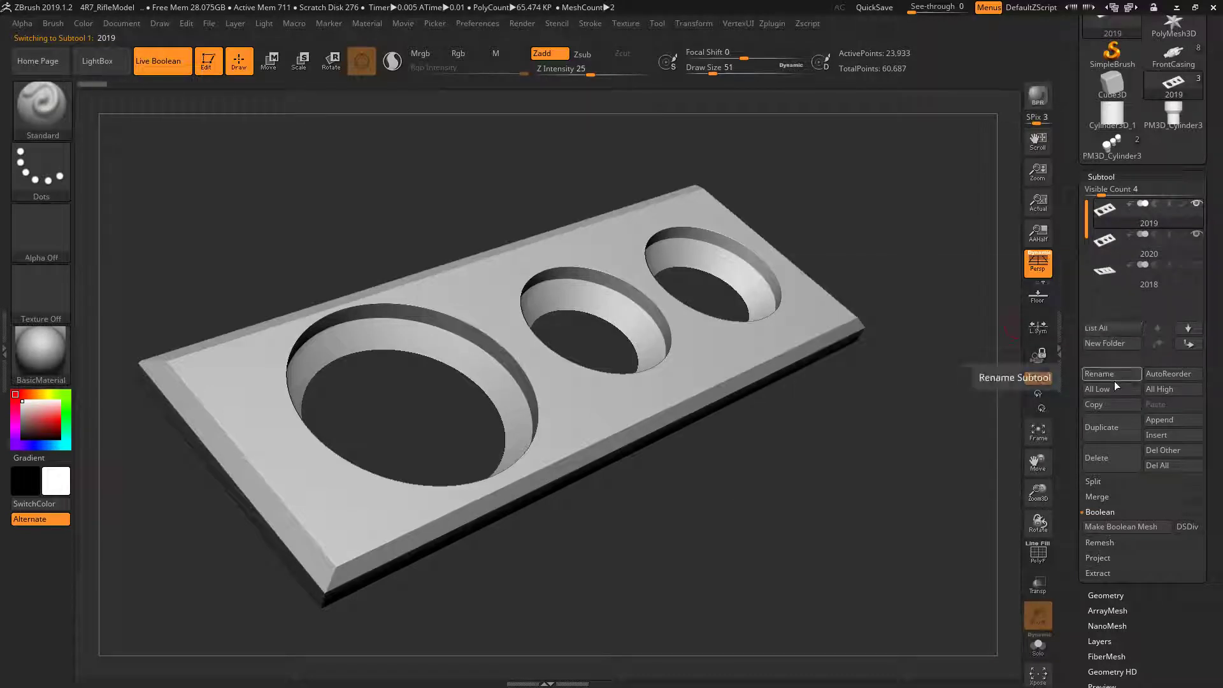
Step: Rename the active 2019 subtool to 'Original'
{"action": "left_click", "coordinate": [1113, 373]}
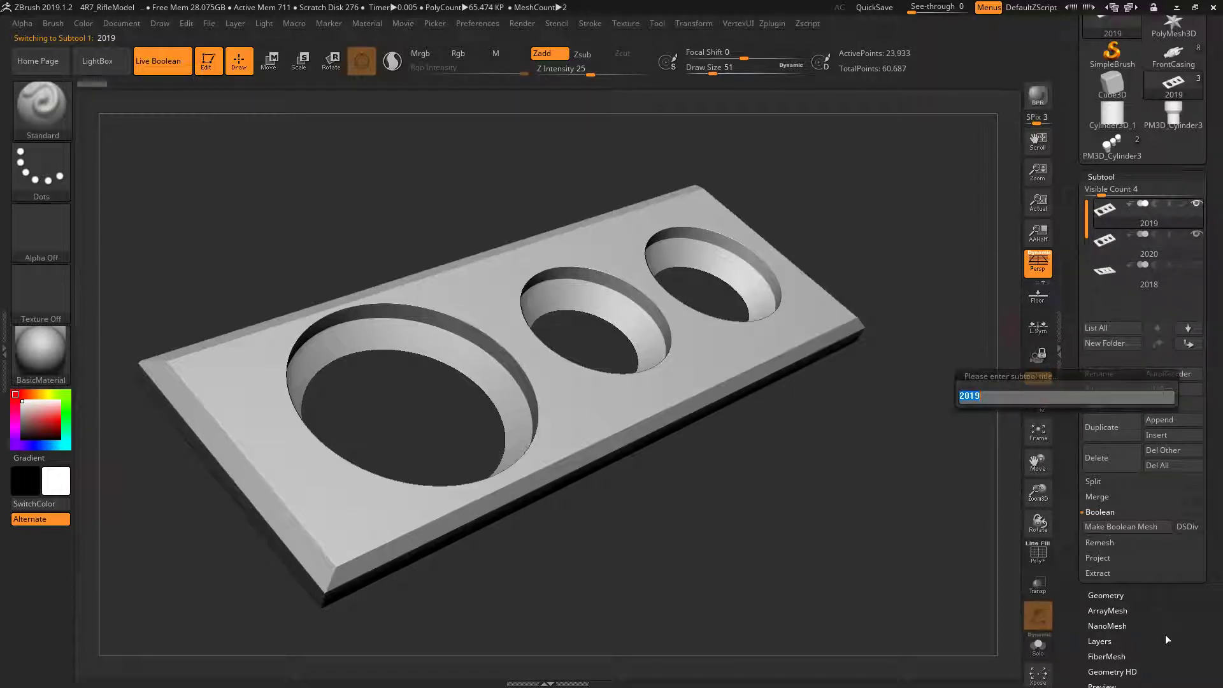
{"action": "type", "text": "0Origina"}
{"action": "type", "text": "l"}
{"action": "key", "text": "Return"}
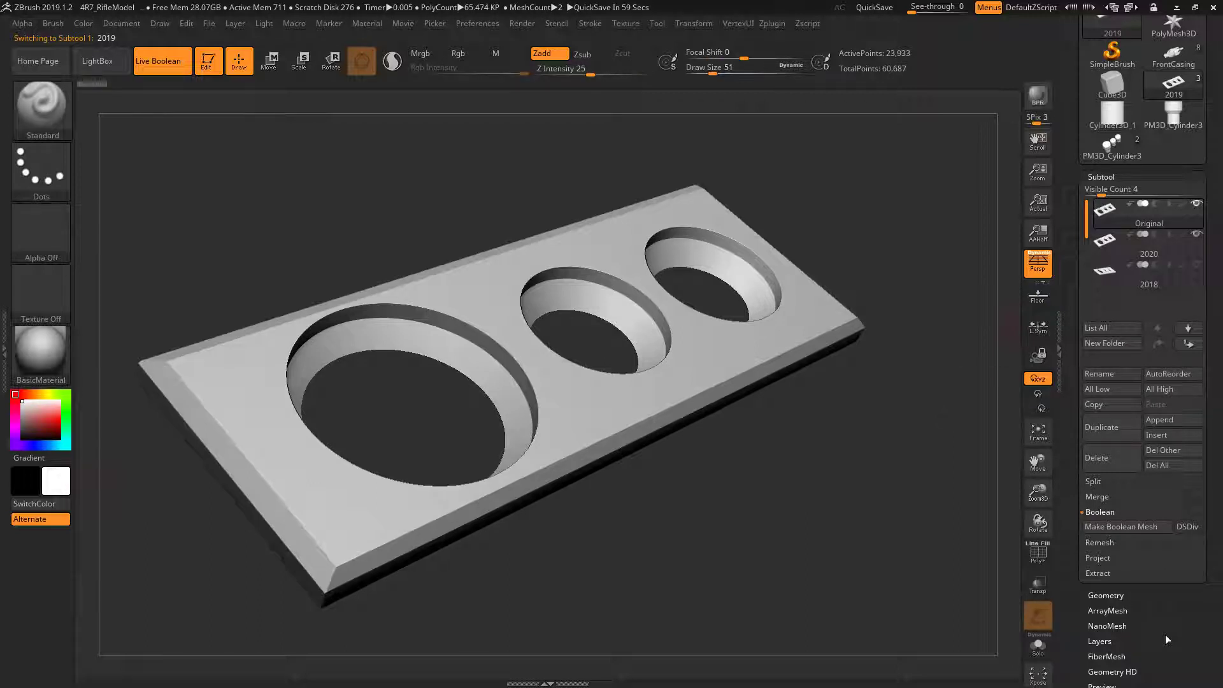
{"action": "mouse_move", "coordinate": [893, 341]}
{"action": "left_mouse_down"}
{"action": "mouse_move", "coordinate": [950, 352]}
{"action": "mouse_move", "coordinate": [934, 357]}
{"action": "left_mouse_up"}
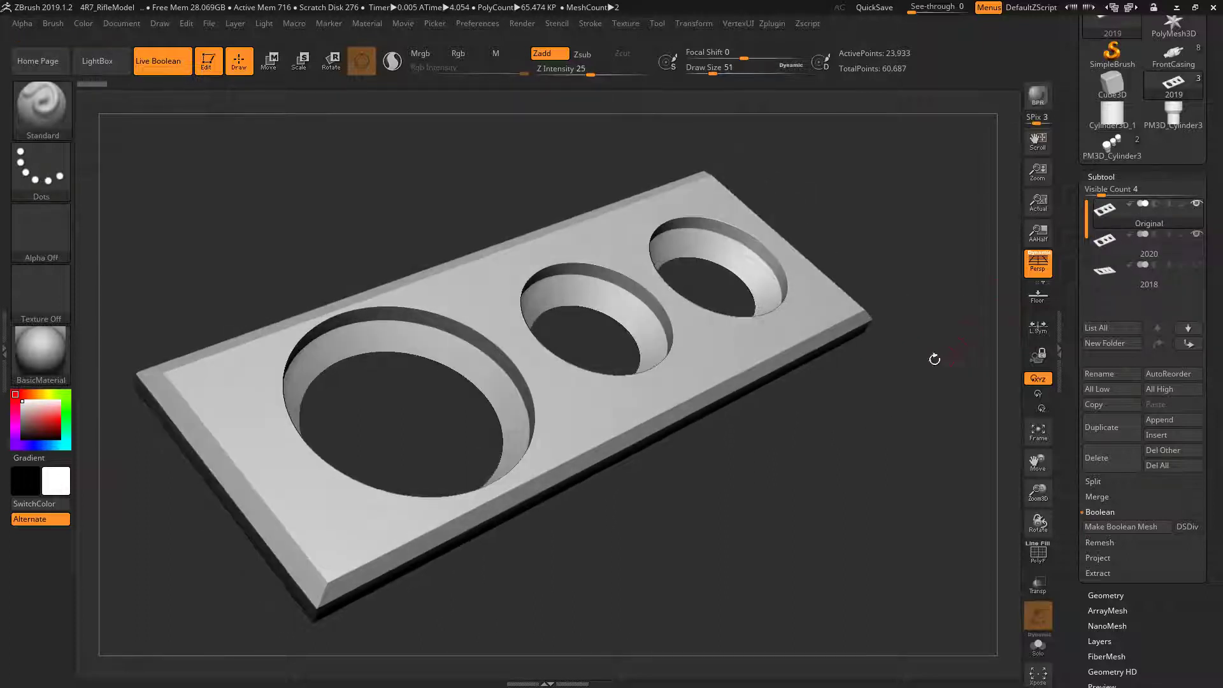
Step: Hide Original, rename the 2020 copy to '2019', and show the polygroup wireframe
{"action": "left_click", "coordinate": [1098, 244]}
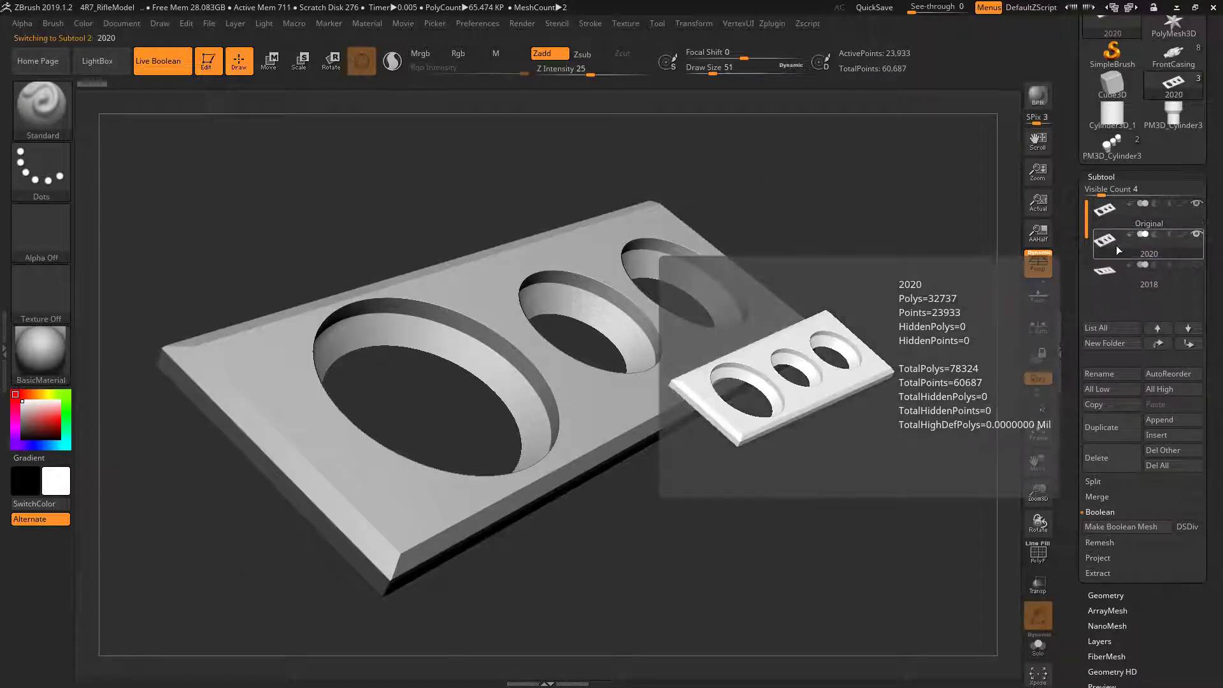
{"action": "left_click", "coordinate": [1196, 203]}
{"action": "left_click", "coordinate": [1118, 377]}
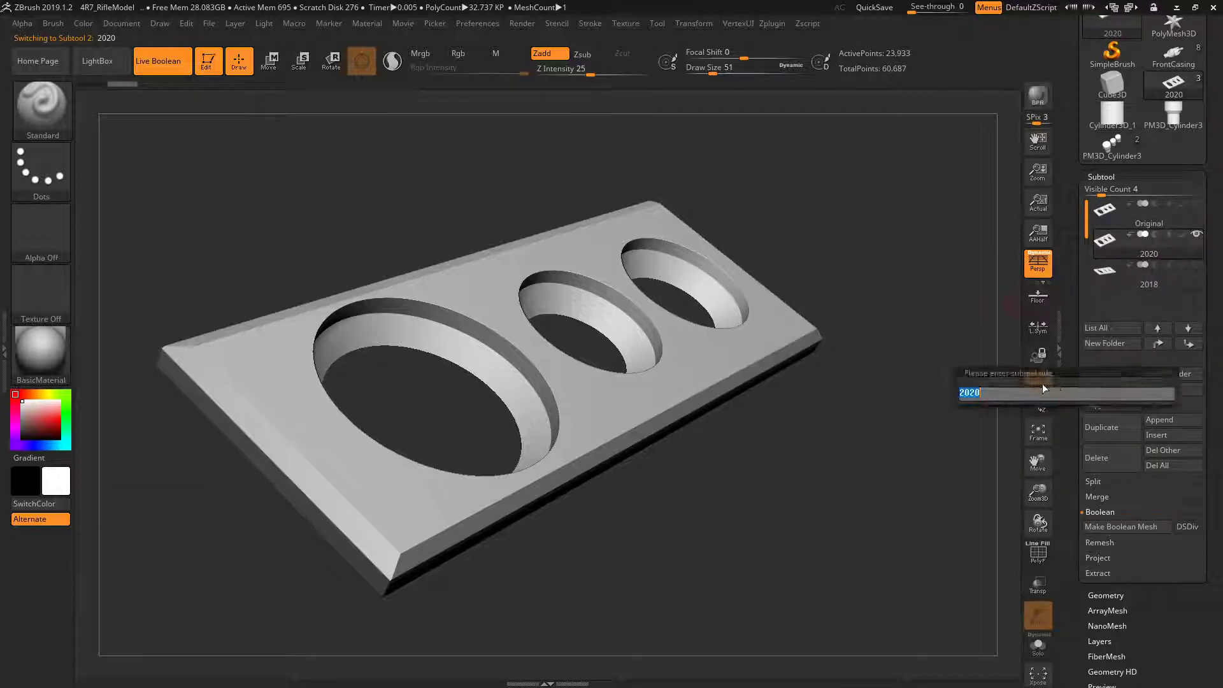
{"action": "type", "text": "201"}
{"action": "type", "text": "9"}
{"action": "key", "text": "Return"}
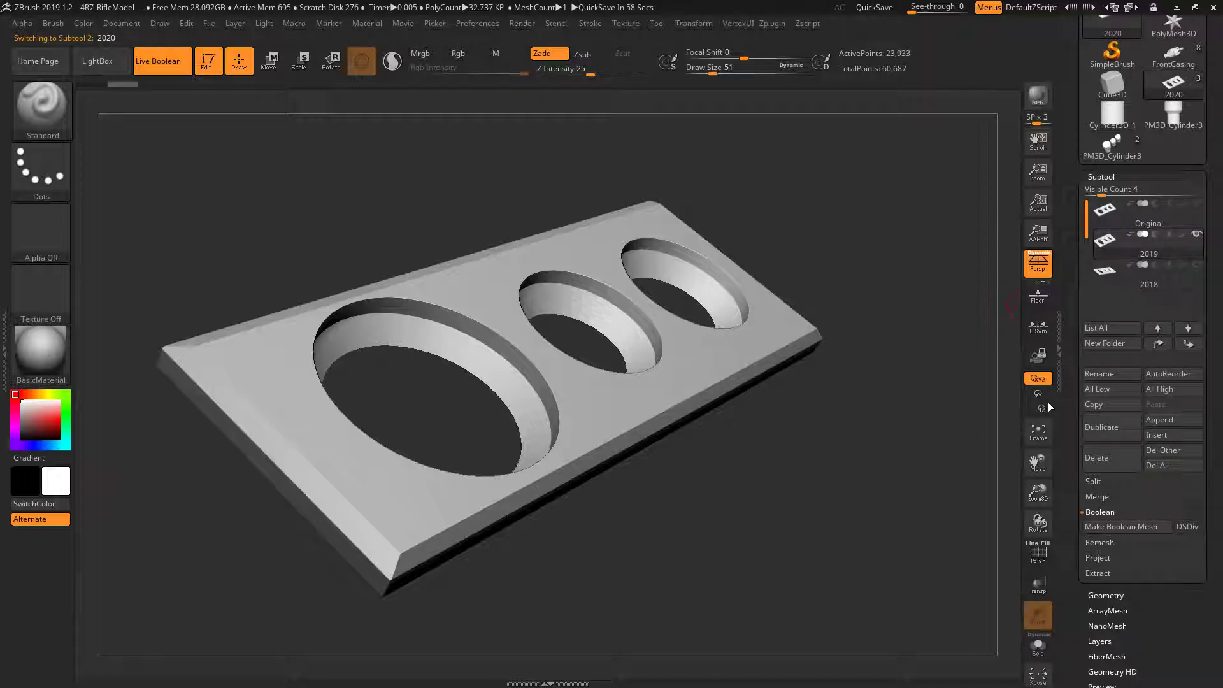
{"action": "mouse_move", "coordinate": [770, 526]}
{"action": "left_mouse_down"}
{"action": "mouse_move", "coordinate": [807, 537]}
{"action": "mouse_move", "coordinate": [627, 443]}
{"action": "left_mouse_up"}
{"action": "key", "text": "shift+f"}
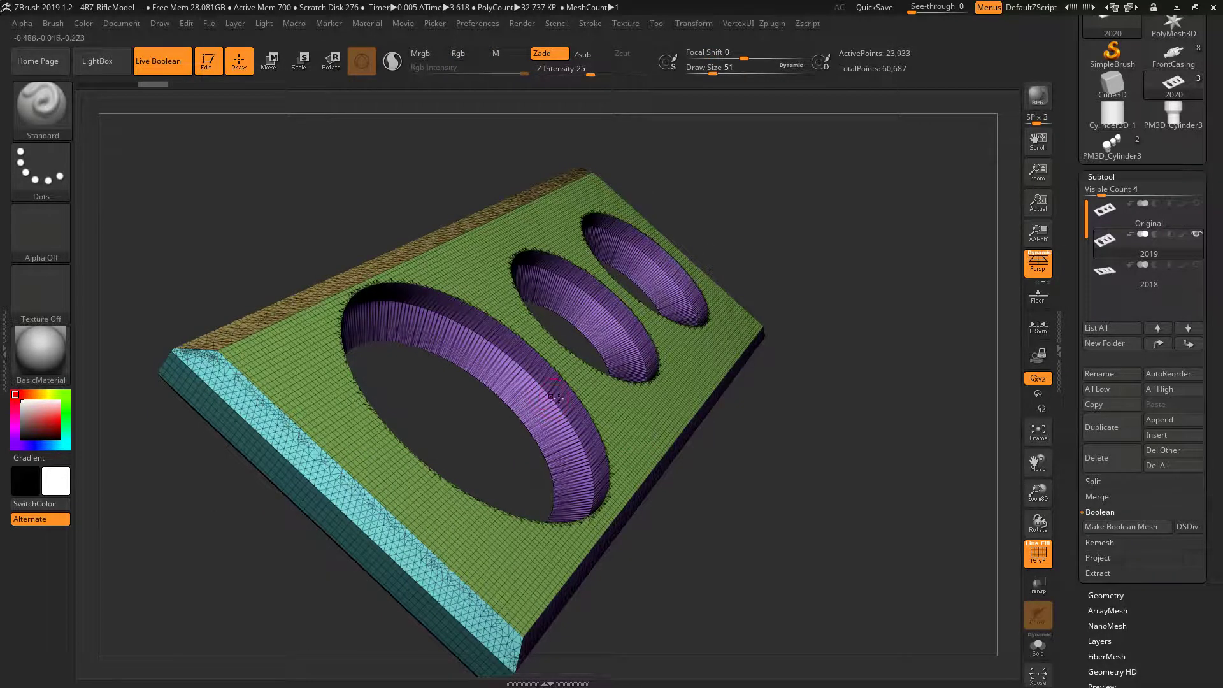
Step: Bring up the Geometry ZRemesher settings and hide the wireframe overlay
{"action": "mouse_move", "coordinate": [784, 493]}
{"action": "left_mouse_down"}
{"action": "mouse_move", "coordinate": [802, 530]}
{"action": "mouse_move", "coordinate": [966, 338]}
{"action": "left_mouse_up"}
{"action": "left_click_drag", "start_coordinate": [864, 490], "coordinate": [883, 455]}
{"action": "left_click_drag", "start_coordinate": [1075, 497], "coordinate": [1077, 429]}
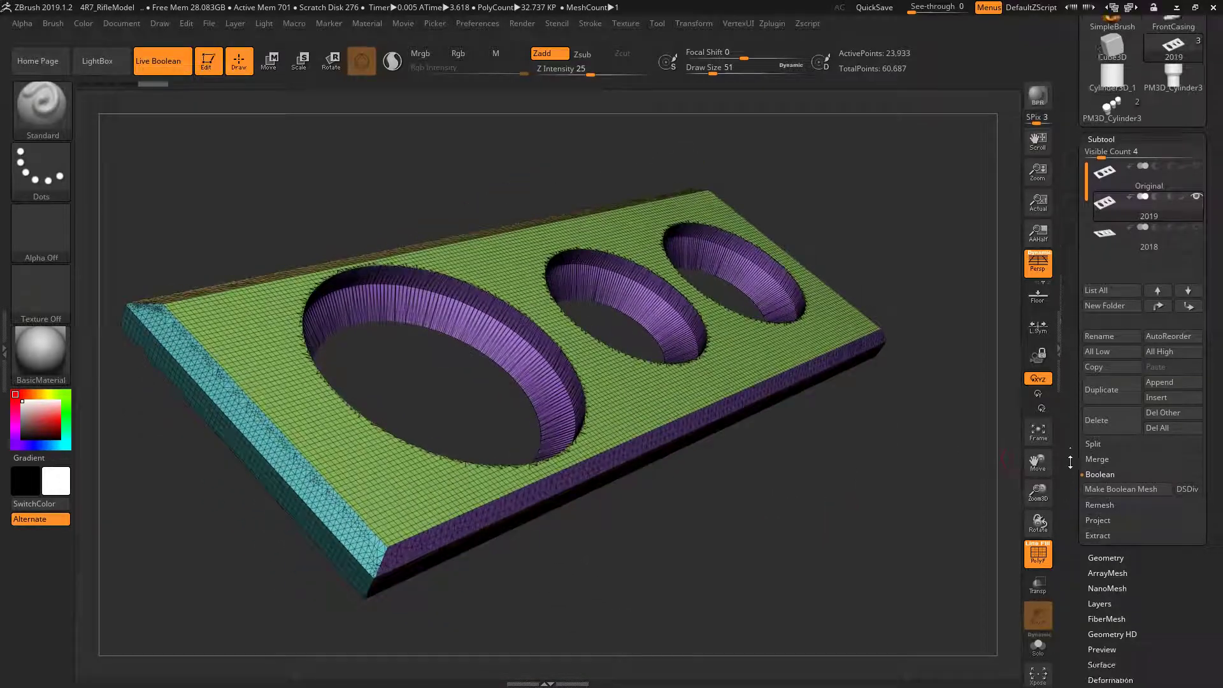
{"action": "left_click", "coordinate": [1108, 472]}
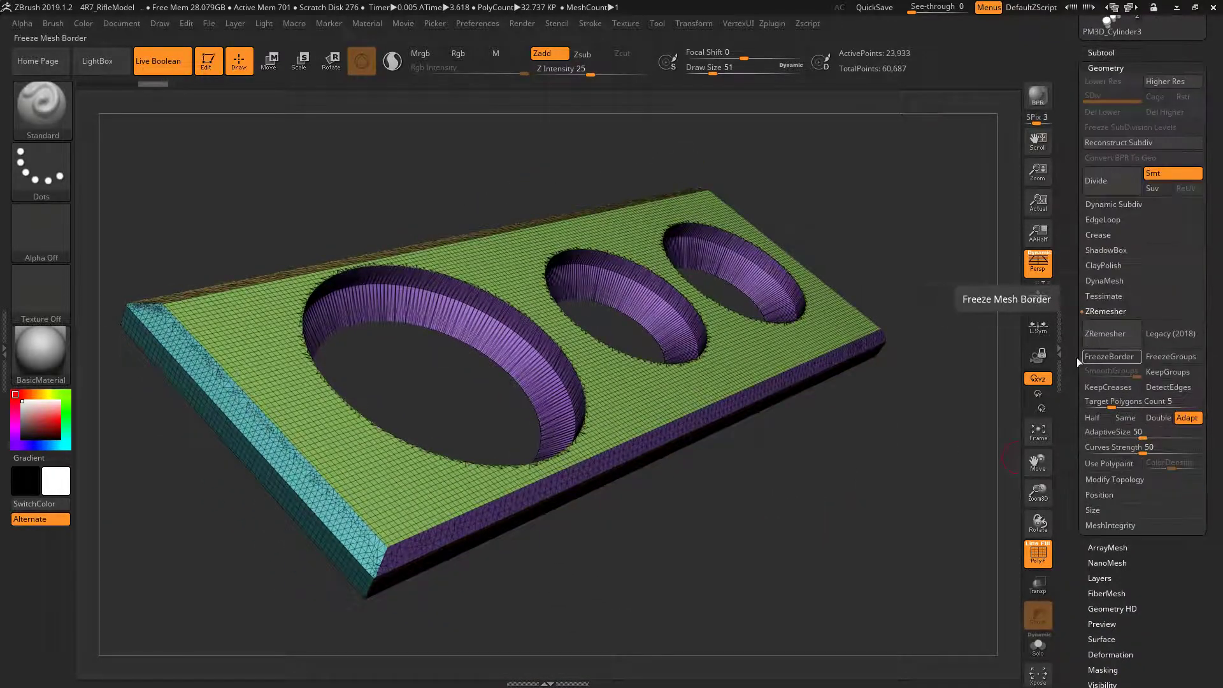
{"action": "left_click_drag", "start_coordinate": [988, 357], "coordinate": [937, 455]}
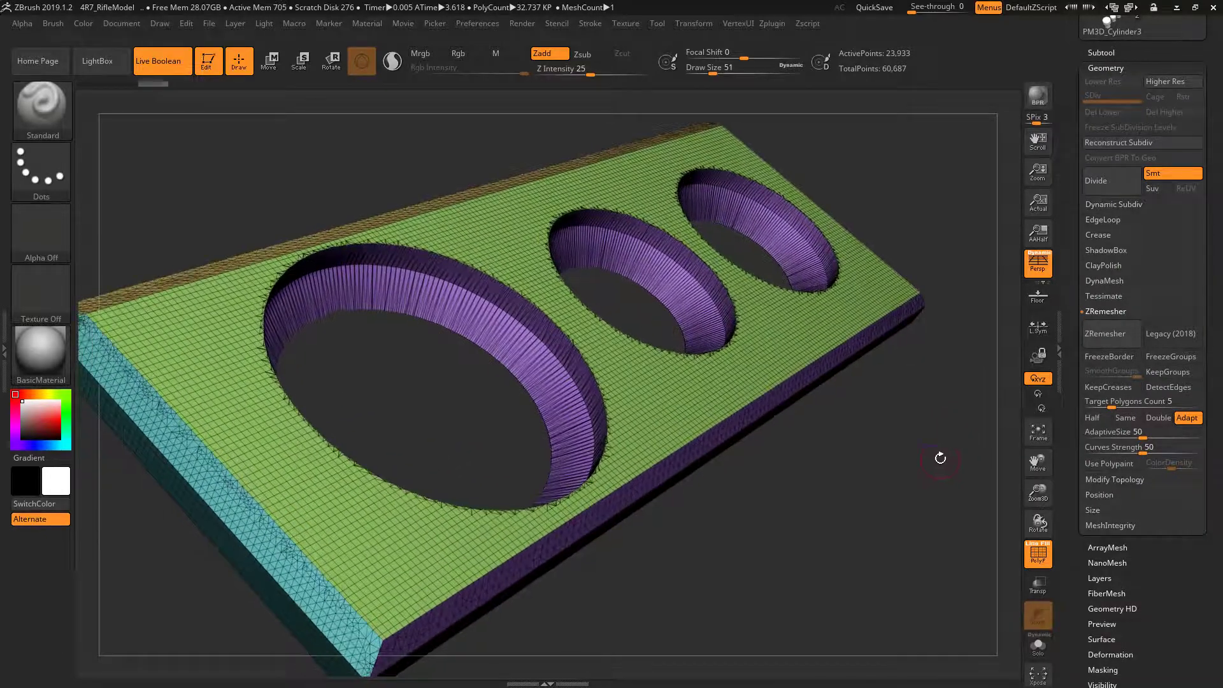
{"action": "key", "text": "shift+f"}
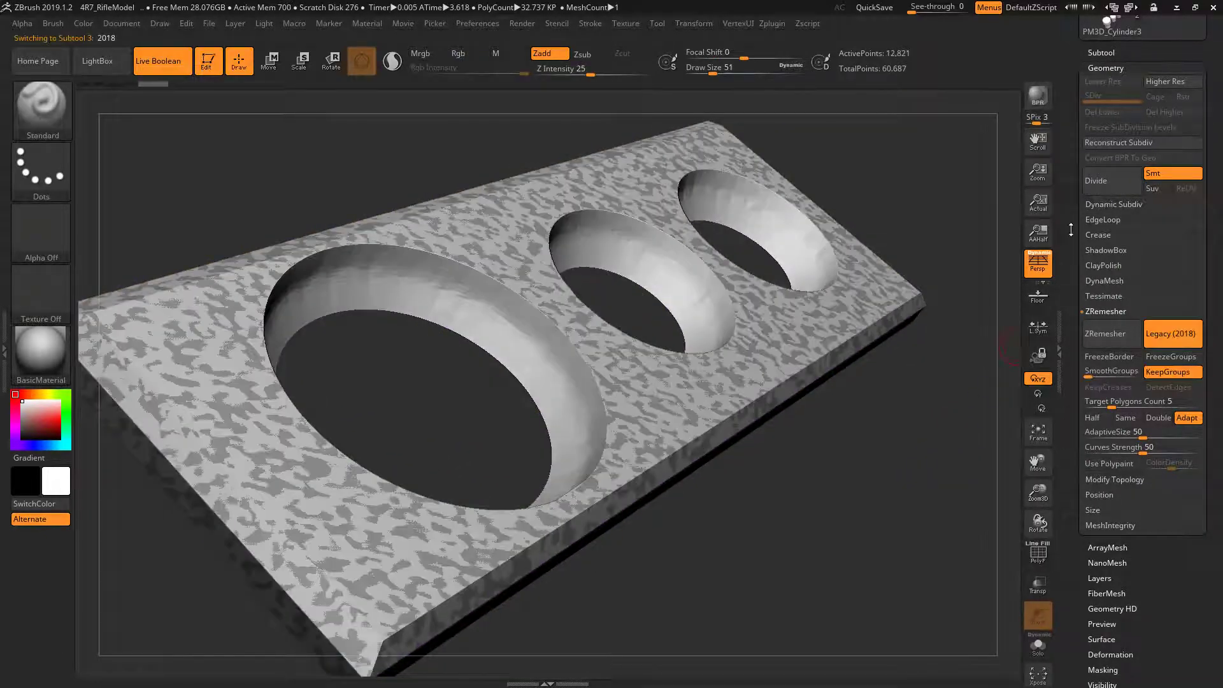
Step: Solo the 2019 plate and leave ZRemesher's Legacy (2018) mode off
{"action": "left_click", "coordinate": [747, 392], "text": "alt"}
{"action": "left_click_drag", "start_coordinate": [815, 513], "coordinate": [822, 491]}
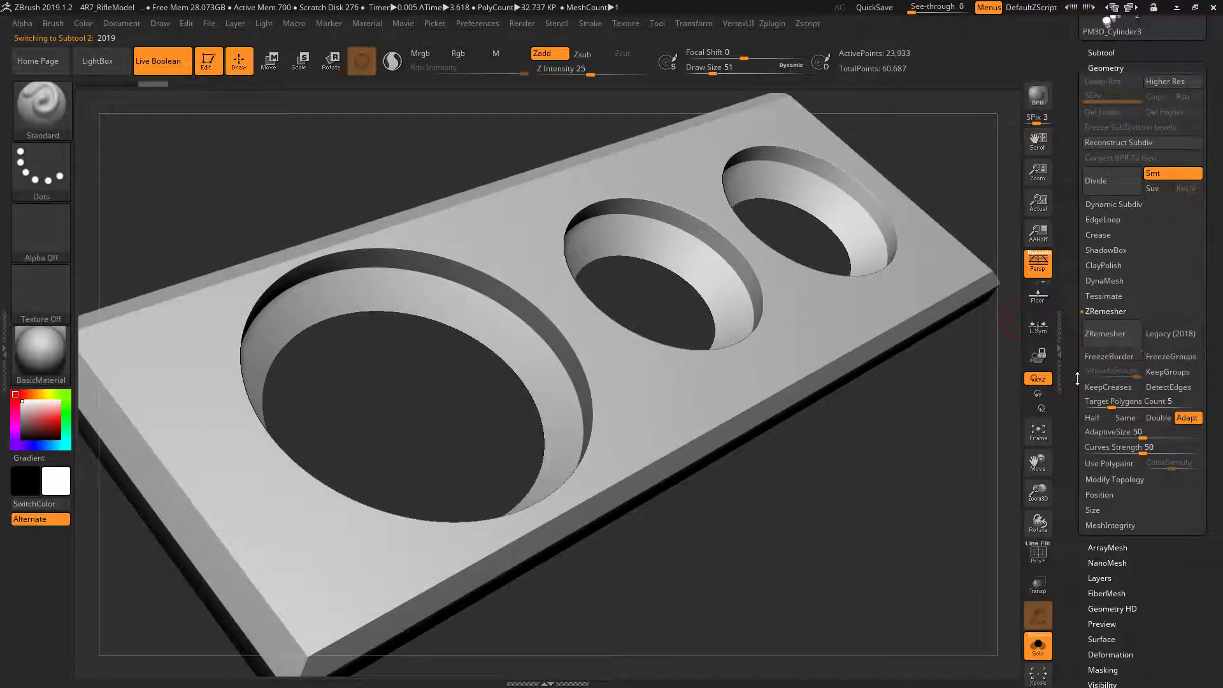
{"action": "left_click", "coordinate": [1173, 331]}
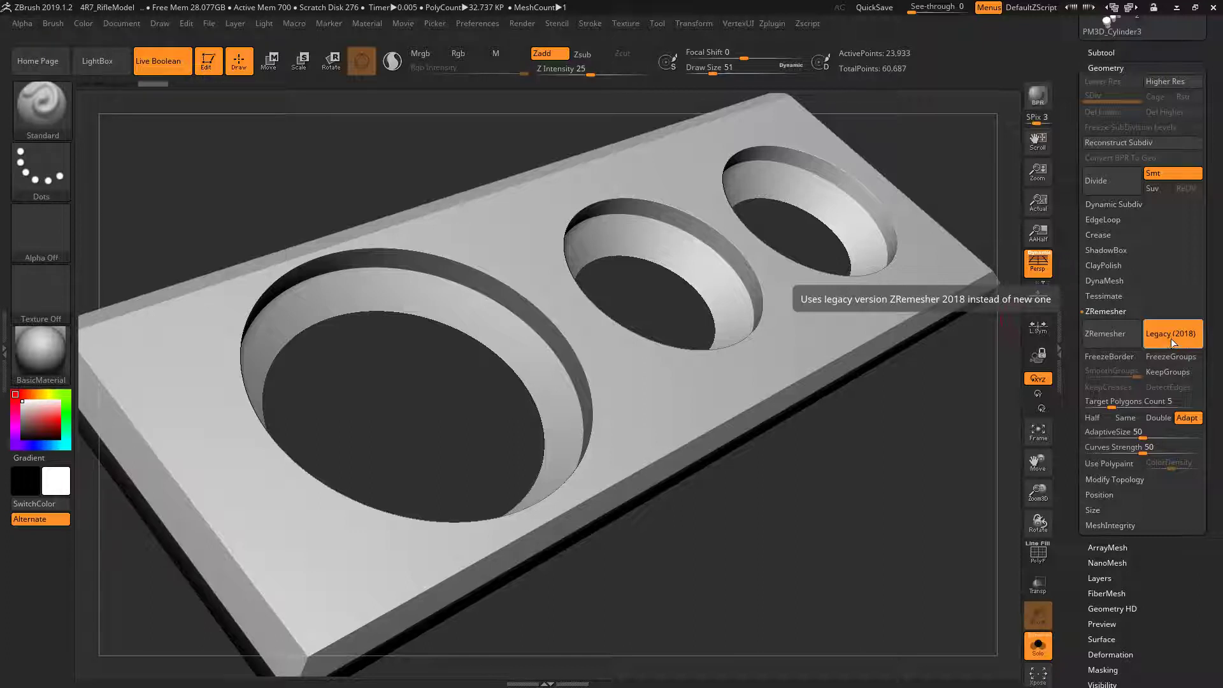
{"action": "left_click", "coordinate": [1178, 336]}
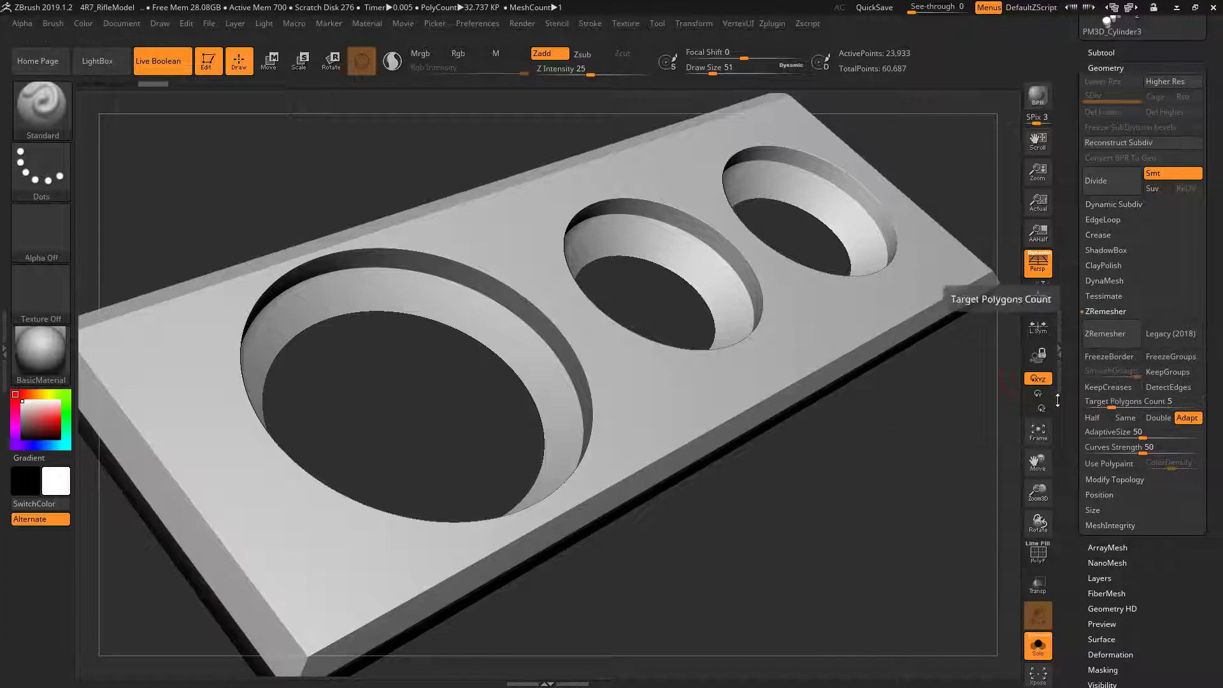
Step: Turn on KeepCreases in ZRemesher with the polygroup wireframe visible
{"action": "mouse_move", "coordinate": [955, 465]}
{"action": "left_mouse_down"}
{"action": "mouse_move", "coordinate": [879, 497]}
{"action": "mouse_move", "coordinate": [937, 391]}
{"action": "left_mouse_up"}
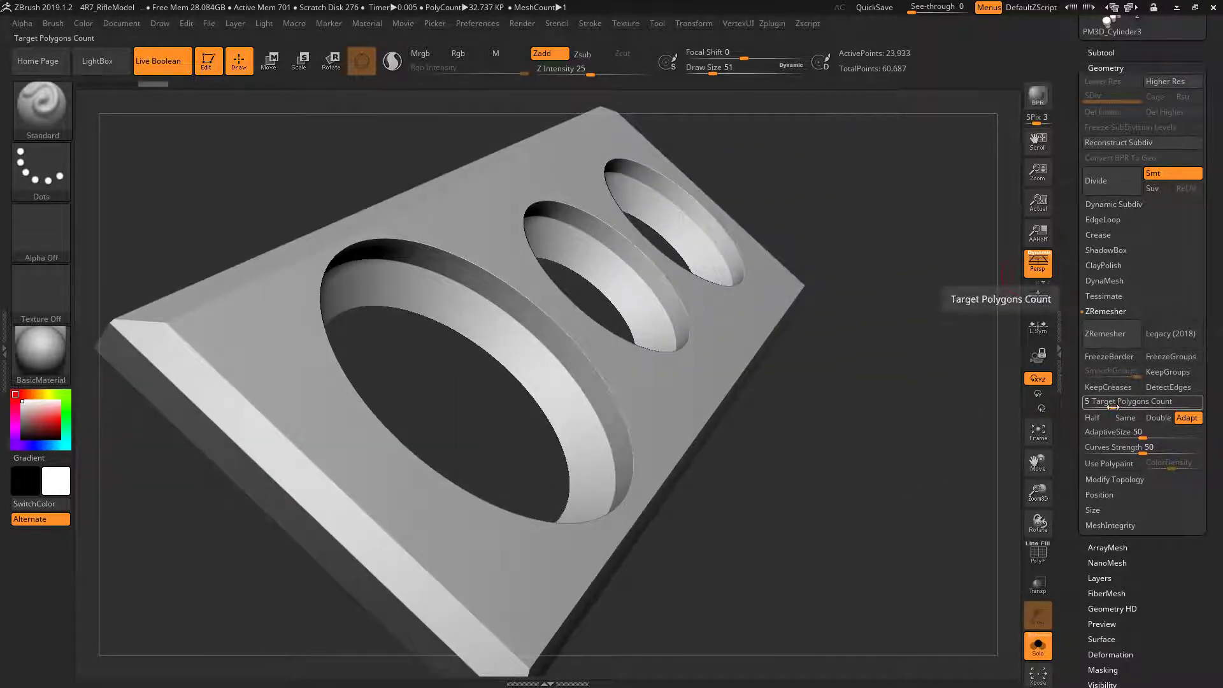
{"action": "left_click_drag", "start_coordinate": [945, 464], "coordinate": [1010, 432]}
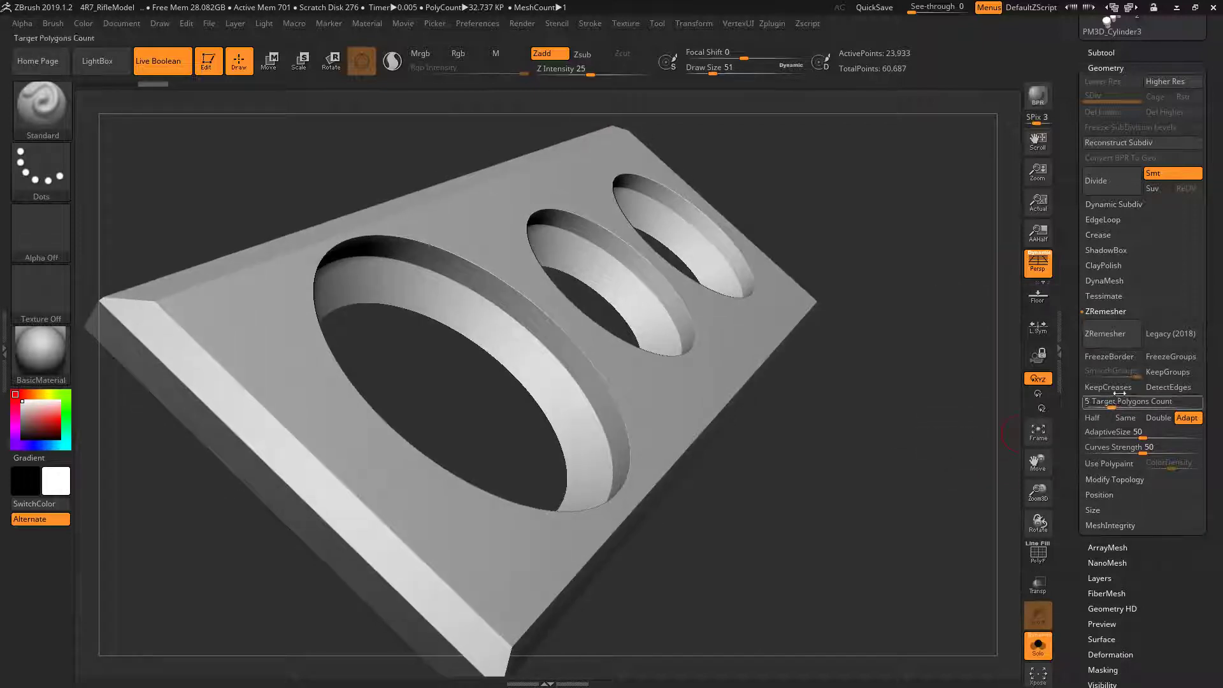
{"action": "left_click_drag", "start_coordinate": [904, 486], "coordinate": [900, 481]}
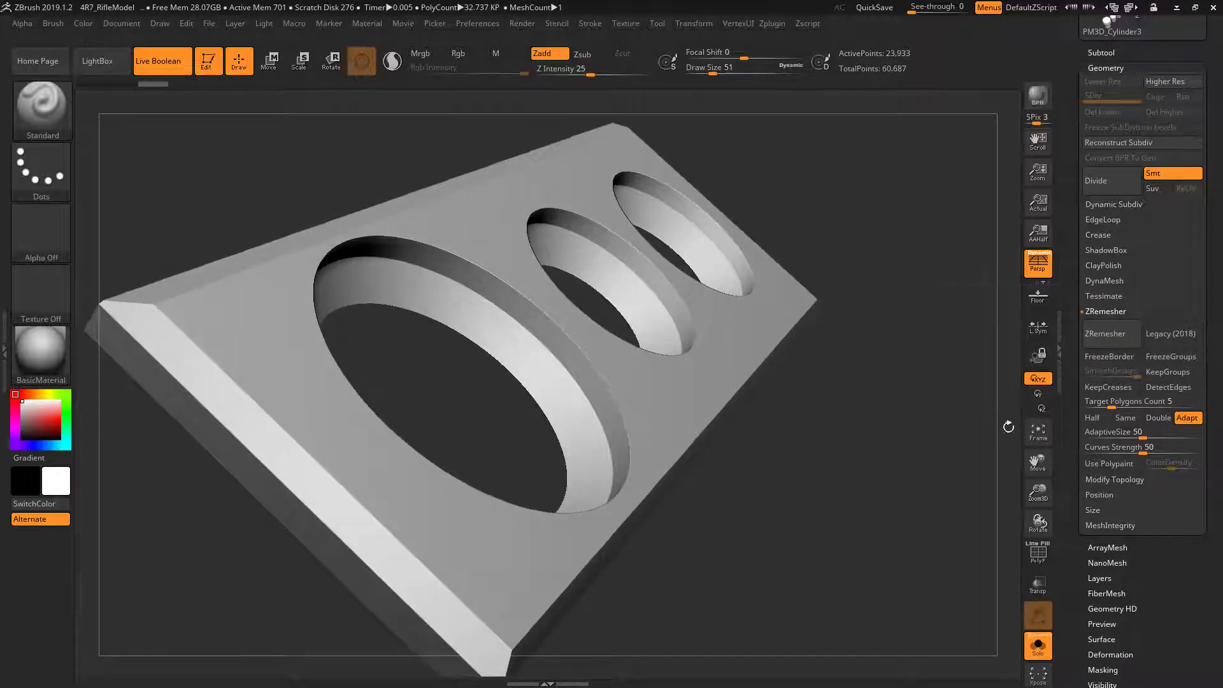
{"action": "left_click", "coordinate": [1115, 392]}
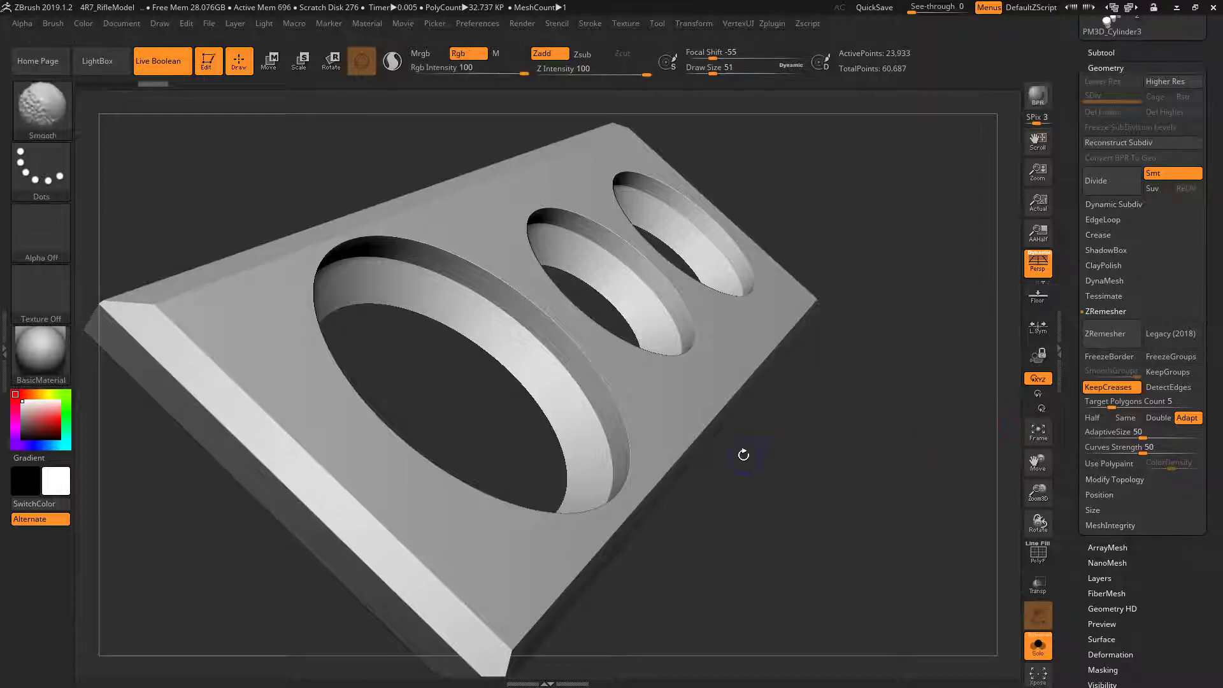
{"action": "key", "text": "shift+f"}
Step: Enable DetectEdges and remesh the plate at target 5, giving 5,163 points
{"action": "mouse_move", "coordinate": [739, 433]}
{"action": "left_mouse_down"}
{"action": "mouse_move", "coordinate": [828, 437]}
{"action": "mouse_move", "coordinate": [621, 420]}
{"action": "left_mouse_up"}
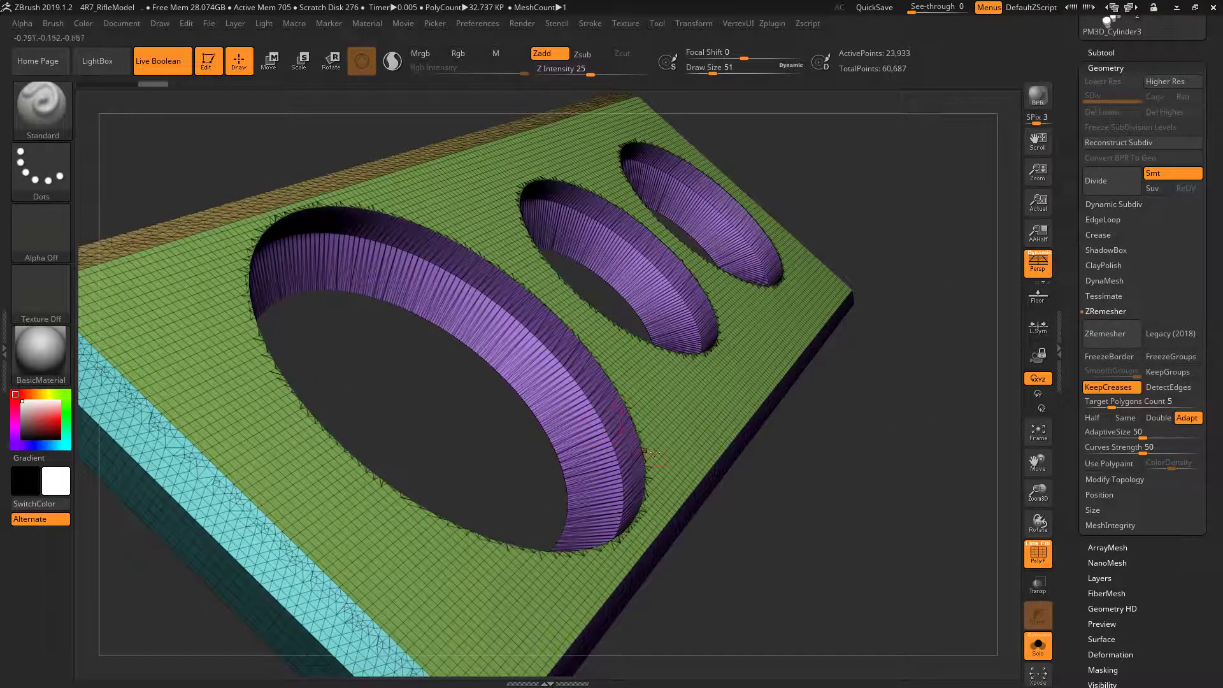
{"action": "left_click_drag", "start_coordinate": [848, 485], "coordinate": [629, 433]}
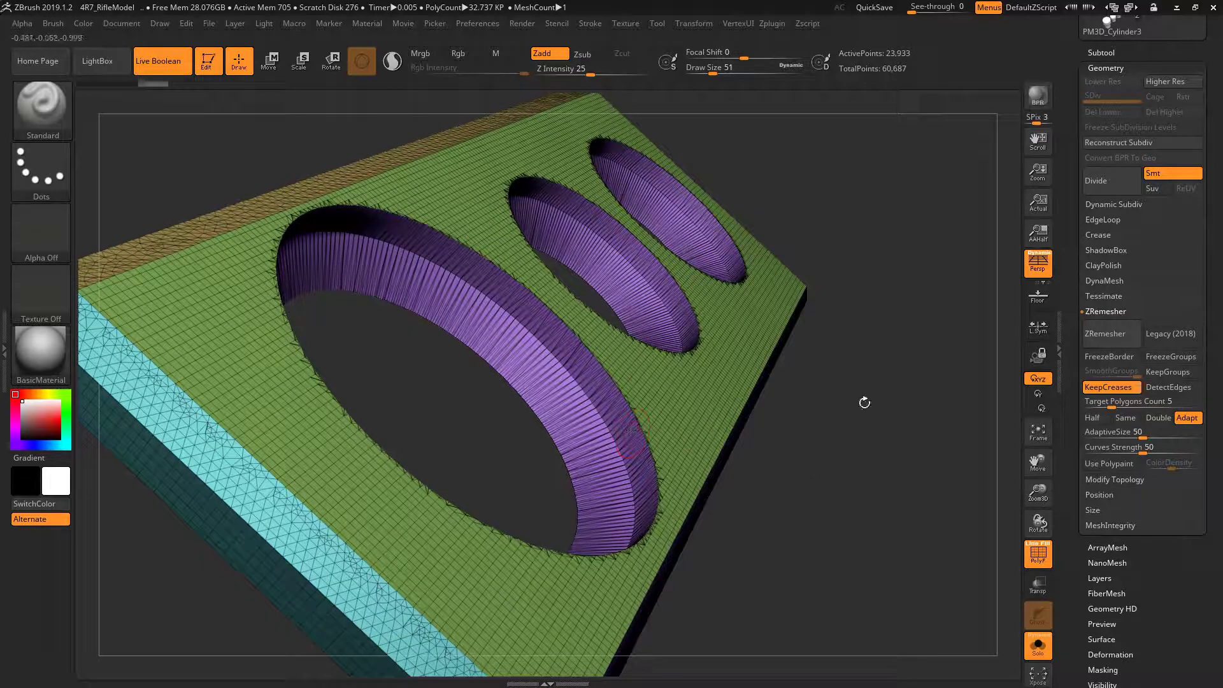
{"action": "left_click", "coordinate": [1171, 387]}
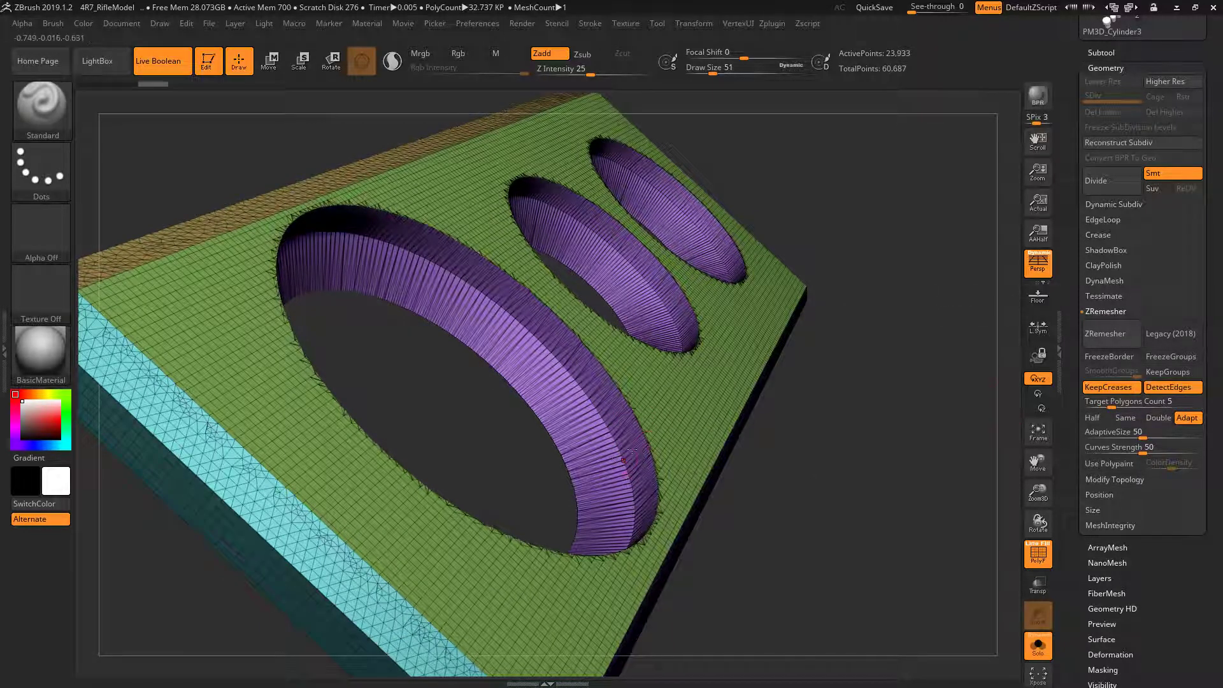
{"action": "left_click_drag", "start_coordinate": [857, 532], "coordinate": [916, 478]}
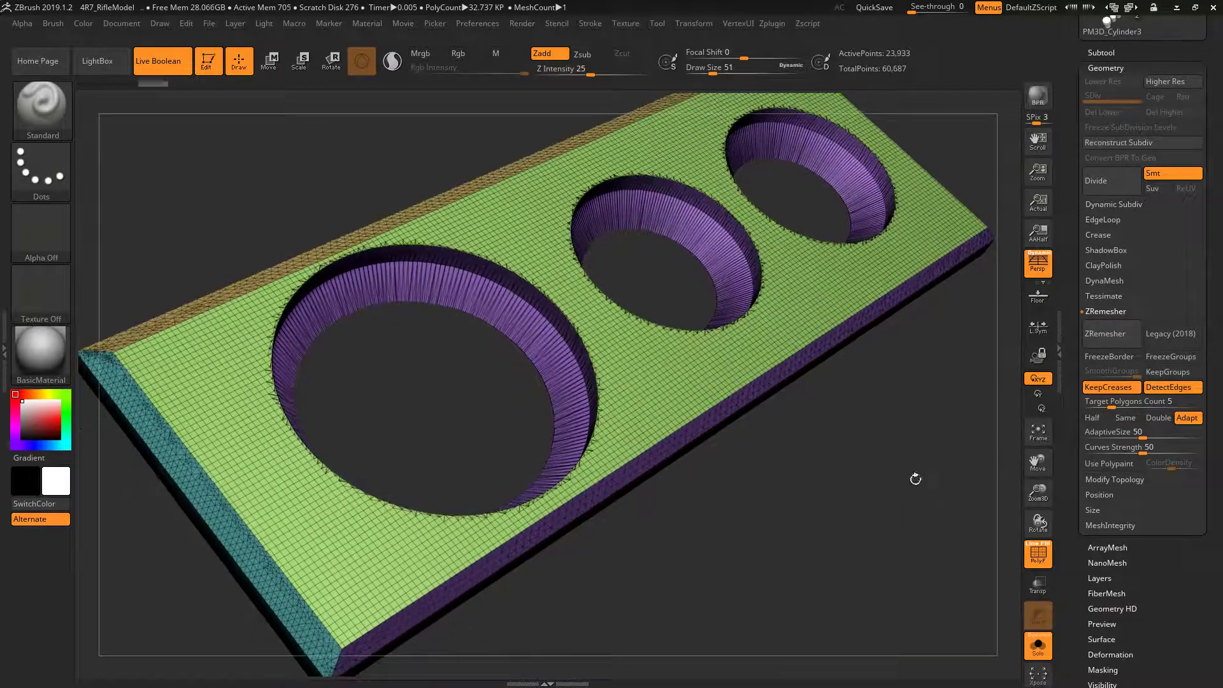
{"action": "left_click", "coordinate": [1105, 334]}
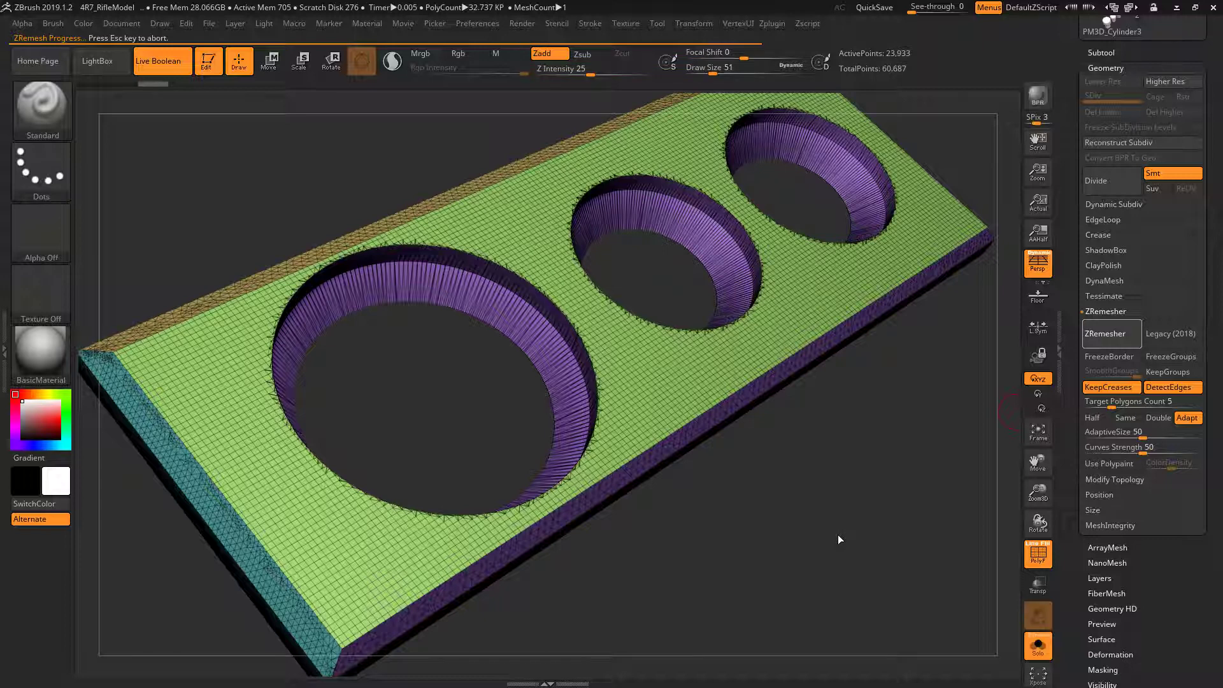
{"action": "mouse_move", "coordinate": [838, 534]}
{"action": "left_mouse_down"}
{"action": "mouse_move", "coordinate": [855, 528]}
{"action": "mouse_move", "coordinate": [854, 540]}
{"action": "mouse_move", "coordinate": [969, 138]}
{"action": "left_mouse_up"}
{"action": "key", "text": "shift+f"}
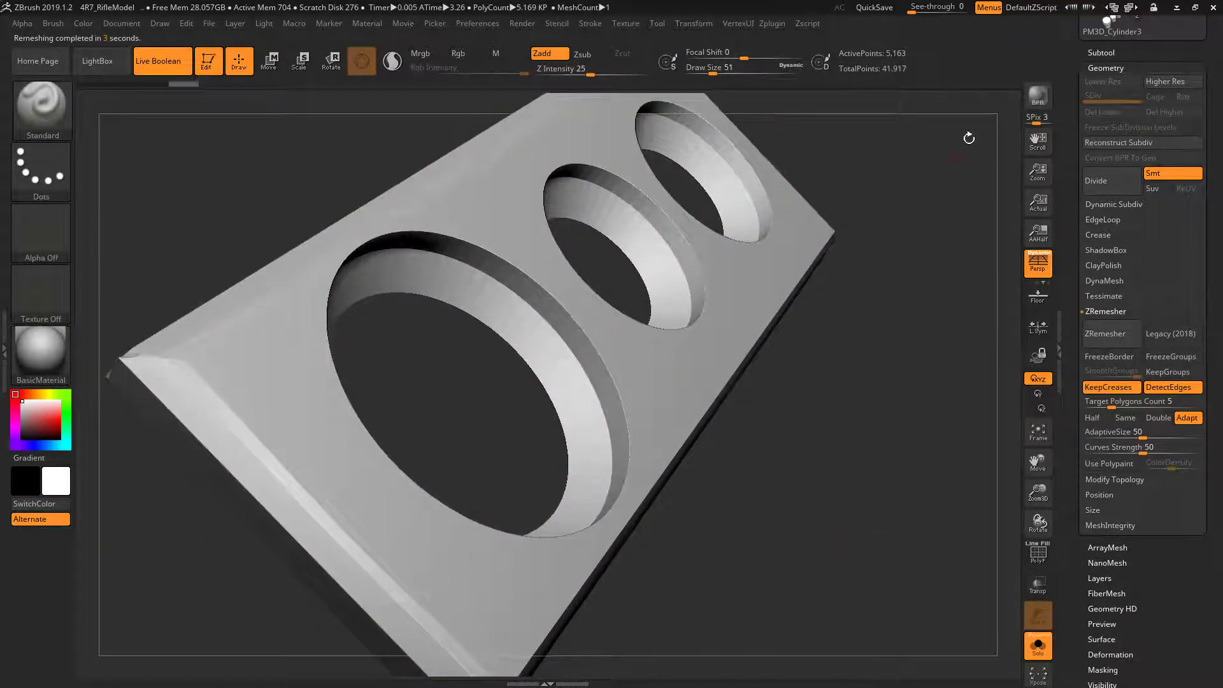
Step: Inspect the 5,163-point quad layout in PolyFrame, then undo back to 23,933 points
{"action": "mouse_move", "coordinate": [896, 229]}
{"action": "left_mouse_down"}
{"action": "mouse_move", "coordinate": [895, 330]}
{"action": "mouse_move", "coordinate": [916, 362]}
{"action": "mouse_move", "coordinate": [903, 291]}
{"action": "mouse_move", "coordinate": [920, 313]}
{"action": "mouse_move", "coordinate": [925, 227]}
{"action": "mouse_move", "coordinate": [874, 306]}
{"action": "mouse_move", "coordinate": [559, 414]}
{"action": "left_mouse_up"}
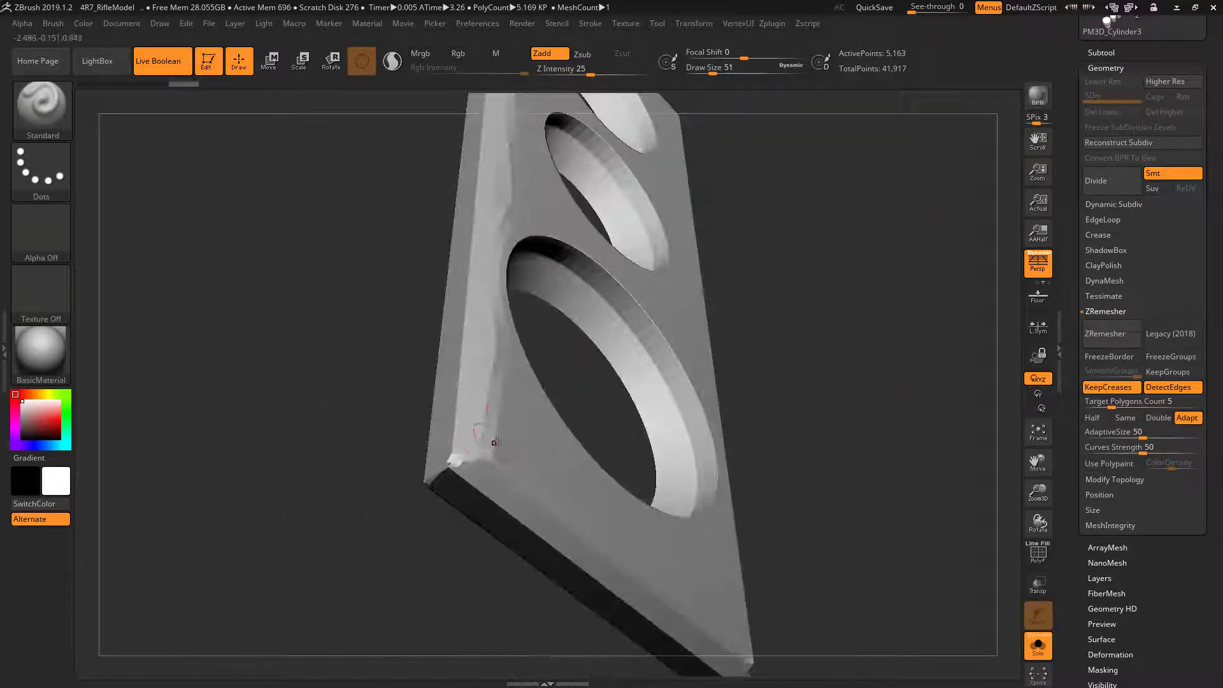
{"action": "mouse_move", "coordinate": [496, 441]}
{"action": "left_mouse_down"}
{"action": "mouse_move", "coordinate": [927, 442]}
{"action": "mouse_move", "coordinate": [900, 418]}
{"action": "mouse_move", "coordinate": [834, 431]}
{"action": "left_mouse_up"}
{"action": "key", "text": "shift+f"}
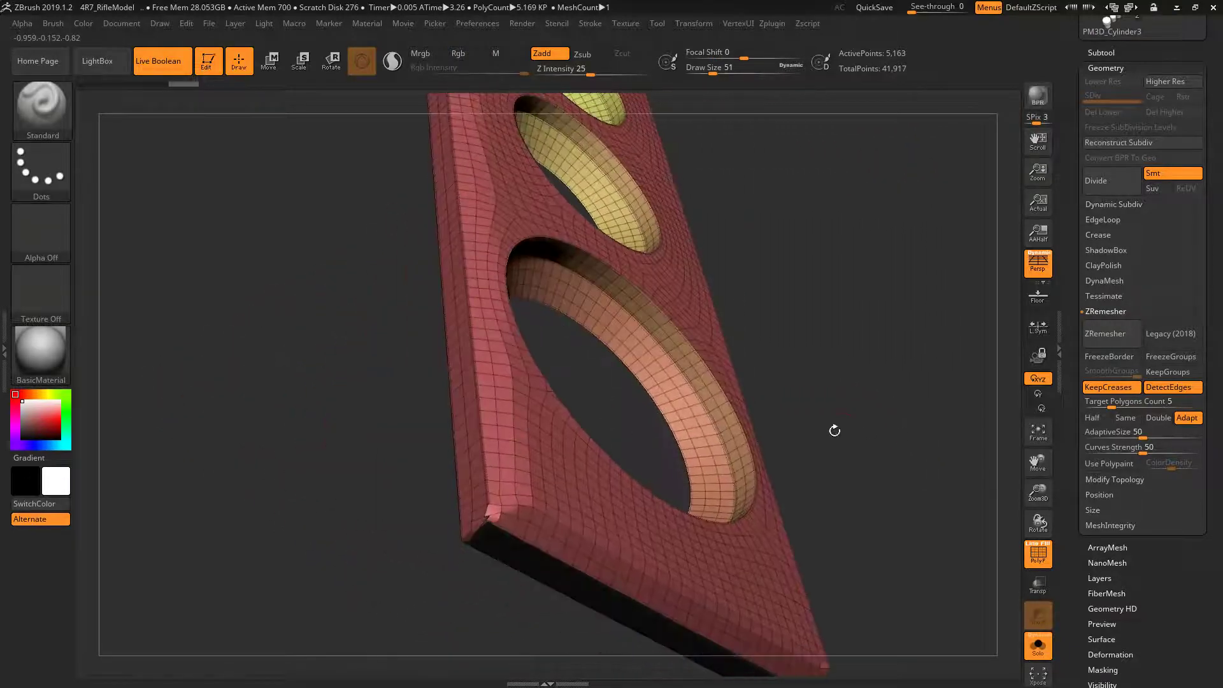
{"action": "mouse_move", "coordinate": [919, 448]}
{"action": "left_mouse_down"}
{"action": "mouse_move", "coordinate": [889, 415]}
{"action": "mouse_move", "coordinate": [910, 466]}
{"action": "mouse_move", "coordinate": [762, 372]}
{"action": "left_mouse_up"}
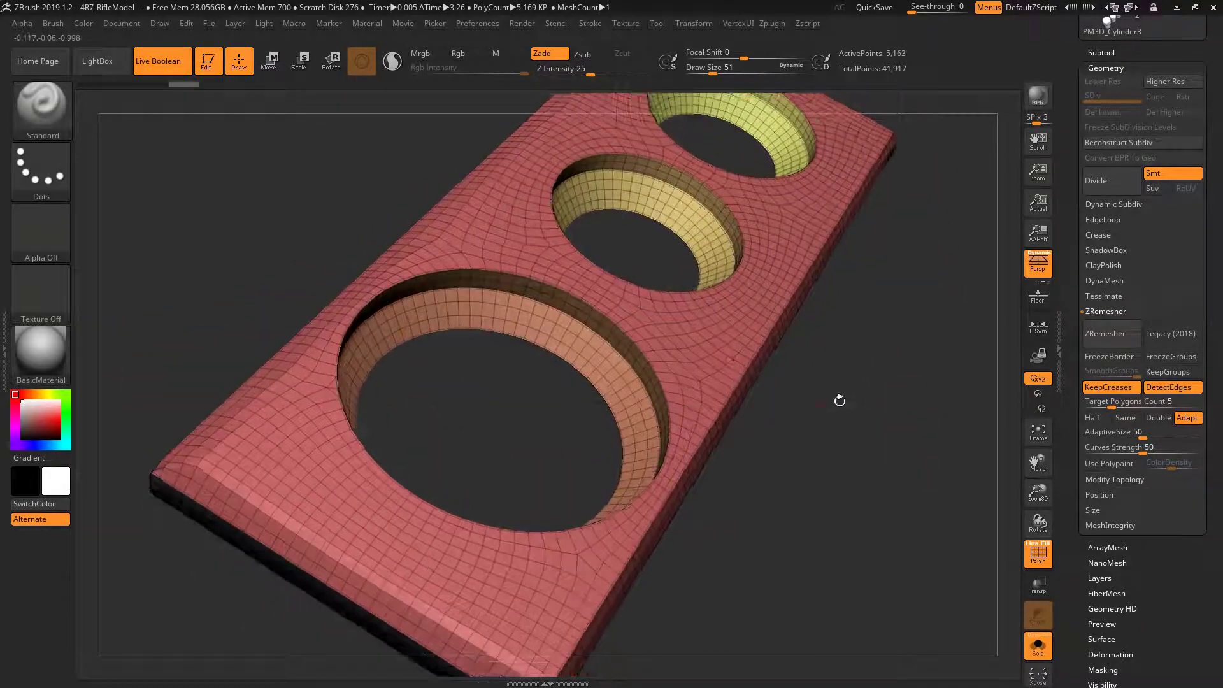
{"action": "mouse_move", "coordinate": [841, 402]}
{"action": "left_mouse_down"}
{"action": "mouse_move", "coordinate": [847, 393]}
{"action": "mouse_move", "coordinate": [663, 351]}
{"action": "mouse_move", "coordinate": [854, 414]}
{"action": "mouse_move", "coordinate": [848, 425]}
{"action": "left_mouse_up"}
{"action": "mouse_move", "coordinate": [787, 397]}
{"action": "left_mouse_down"}
{"action": "mouse_move", "coordinate": [685, 490]}
{"action": "mouse_move", "coordinate": [790, 511]}
{"action": "mouse_move", "coordinate": [912, 446]}
{"action": "mouse_move", "coordinate": [919, 459]}
{"action": "mouse_move", "coordinate": [904, 416]}
{"action": "left_mouse_up"}
{"action": "key", "text": "shift+f"}
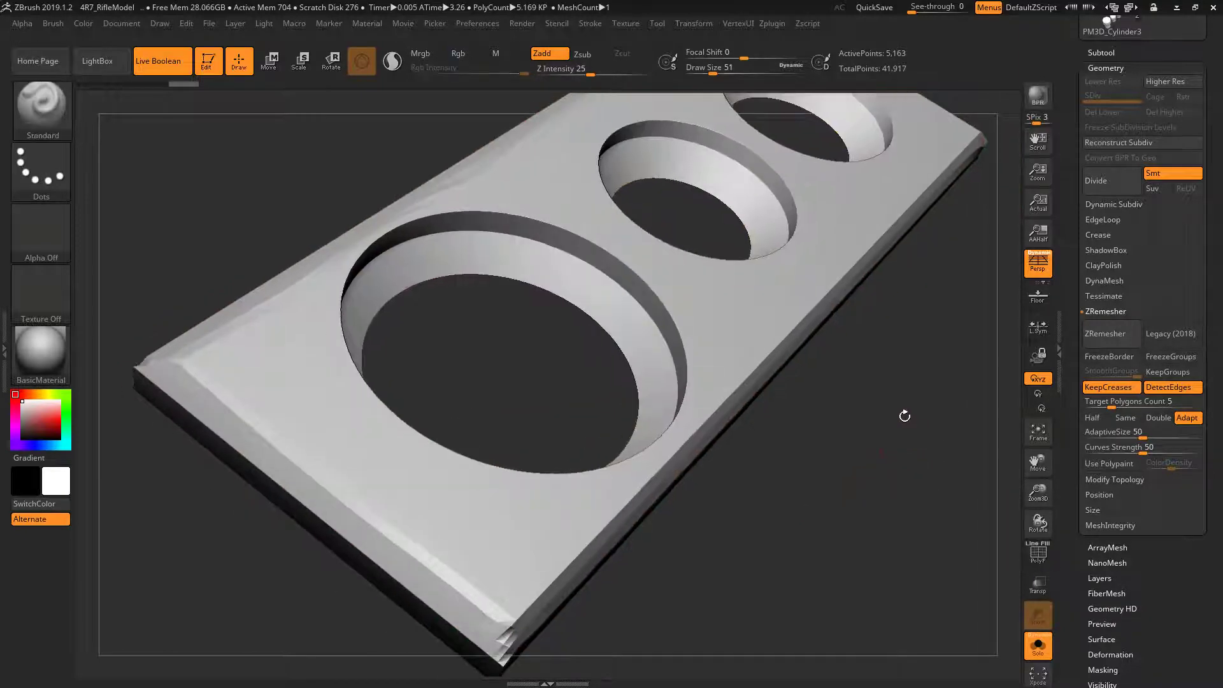
{"action": "key", "text": "ctrl+d"}
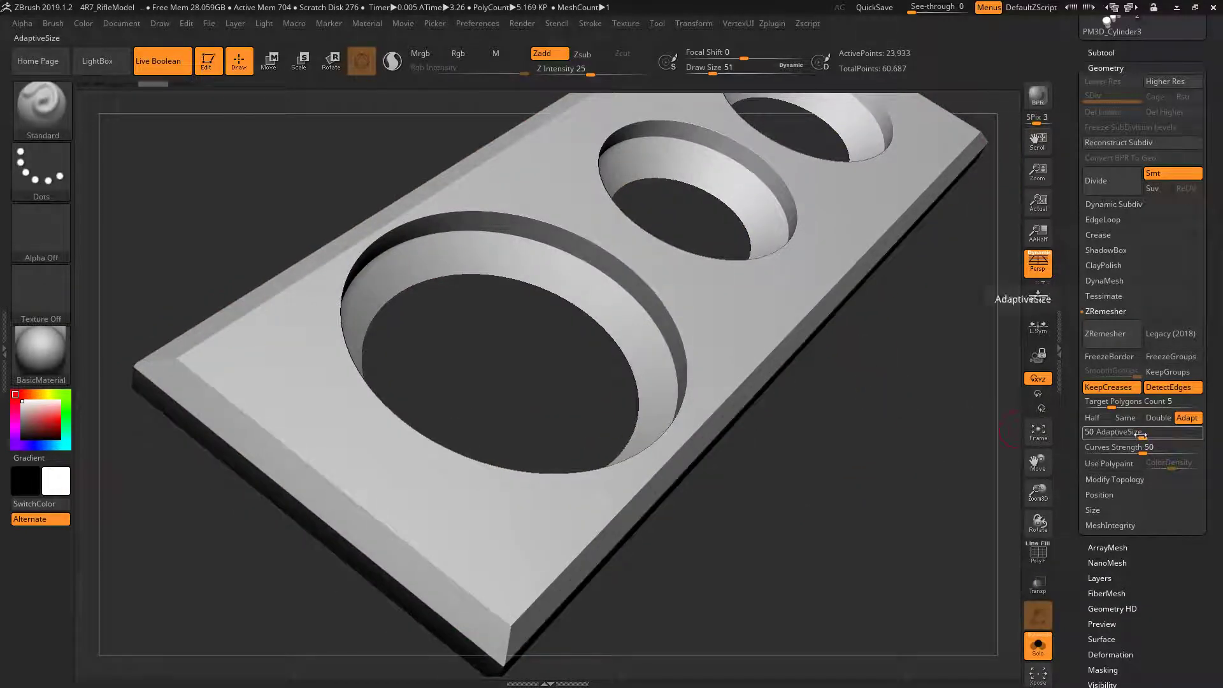
Step: Remesh at Target Polygons Count 10 for 6,878 points and inspect its polygroup wireframe
{"action": "mouse_move", "coordinate": [1107, 402]}
{"action": "left_mouse_down"}
{"action": "mouse_move", "coordinate": [1120, 403]}
{"action": "mouse_move", "coordinate": [1110, 401]}
{"action": "left_mouse_up"}
{"action": "type", "text": "10"}
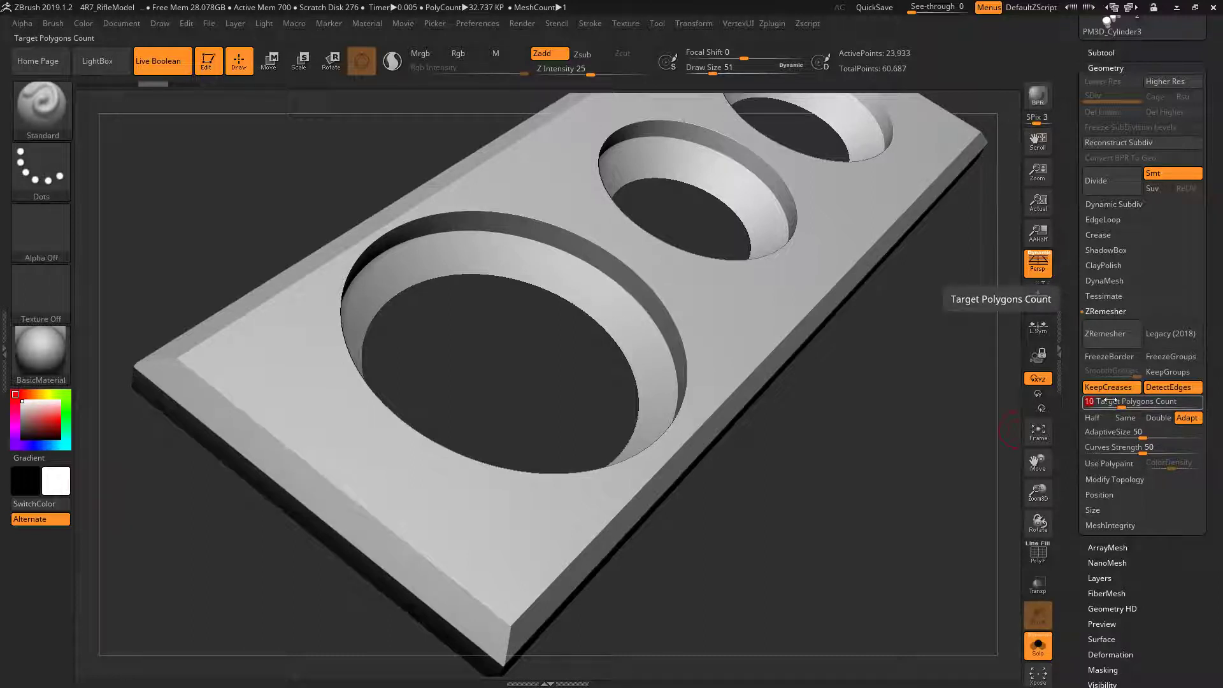
{"action": "key", "text": "Return"}
{"action": "left_click", "coordinate": [1105, 333]}
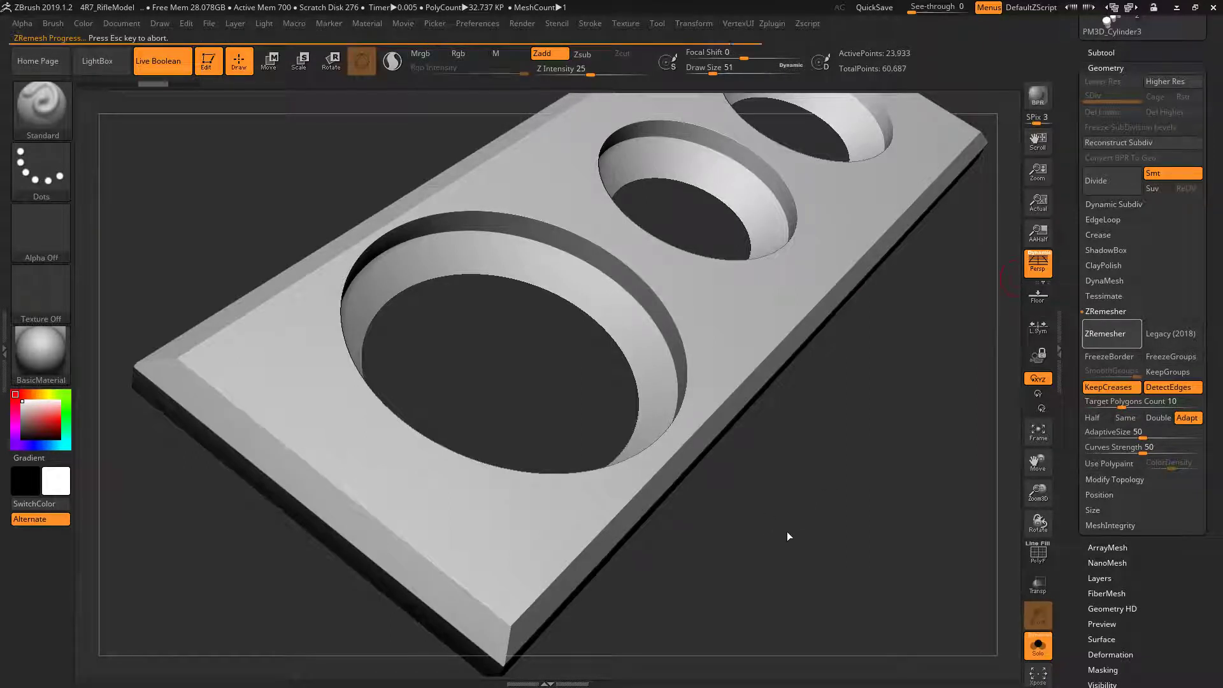
{"action": "mouse_move", "coordinate": [851, 513]}
{"action": "left_mouse_down"}
{"action": "mouse_move", "coordinate": [838, 391]}
{"action": "mouse_move", "coordinate": [869, 399]}
{"action": "mouse_move", "coordinate": [876, 377]}
{"action": "mouse_move", "coordinate": [920, 478]}
{"action": "left_mouse_up"}
{"action": "key", "text": "shift+f"}
{"action": "left_click_drag", "start_coordinate": [956, 444], "coordinate": [952, 384]}
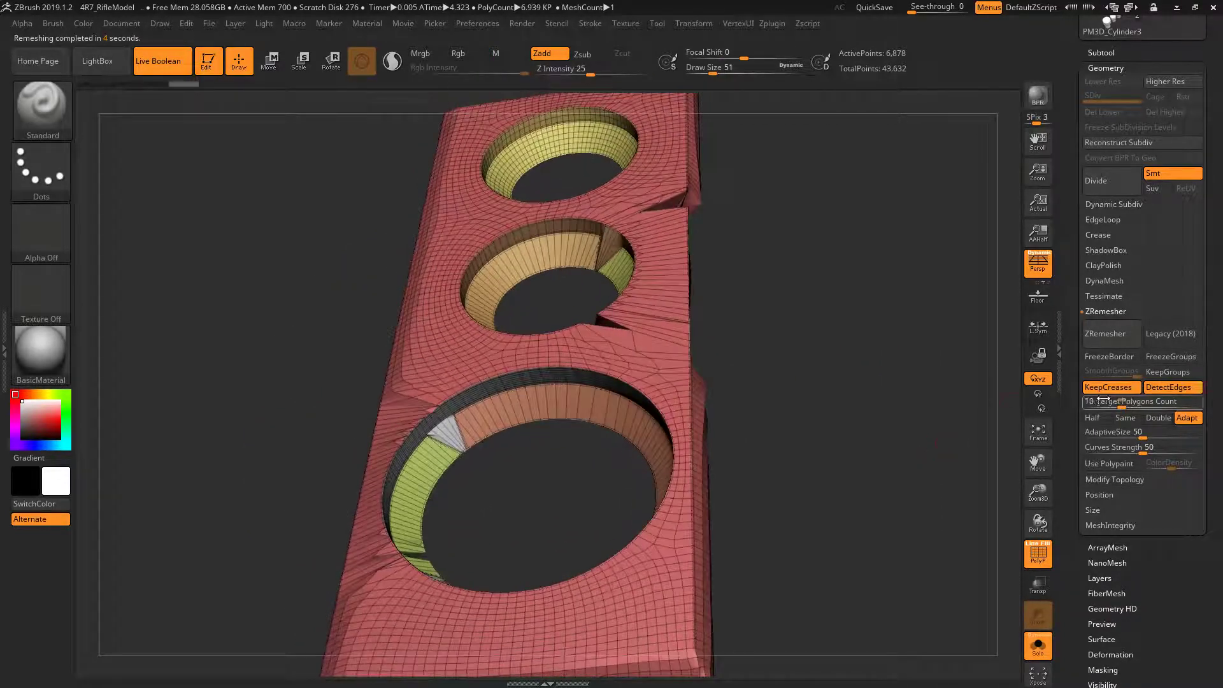
{"action": "key", "text": "ctrl+z"}
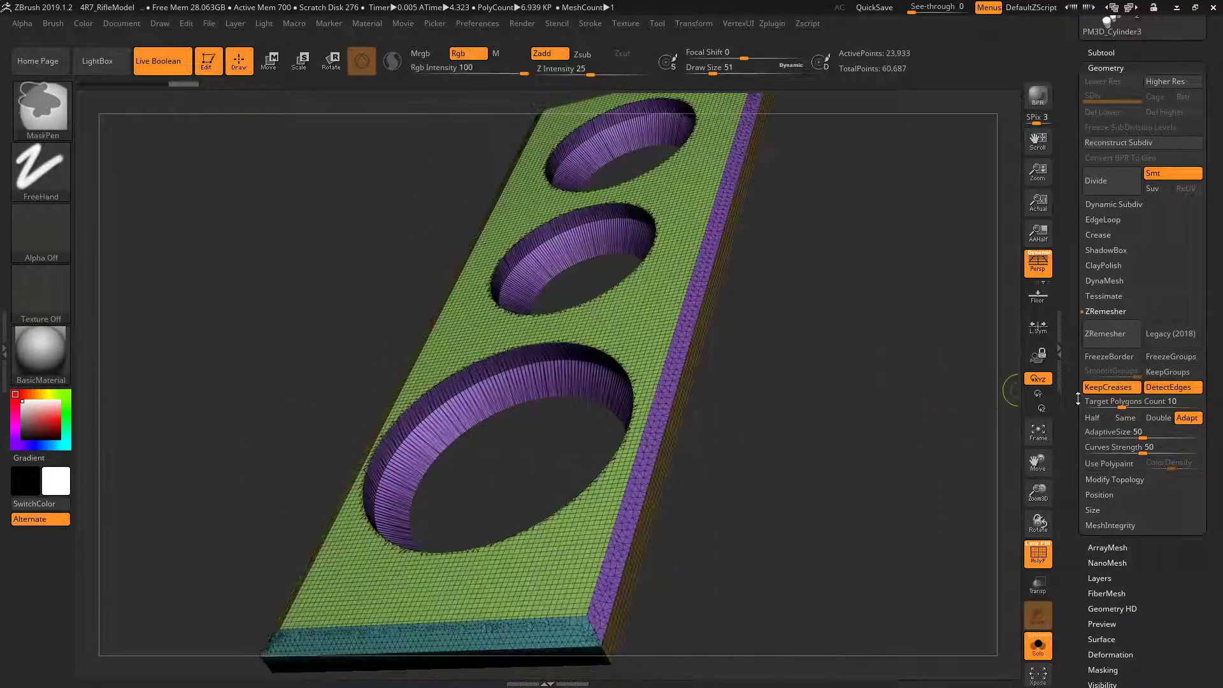
{"action": "left_click_drag", "start_coordinate": [1124, 403], "coordinate": [1137, 403]}
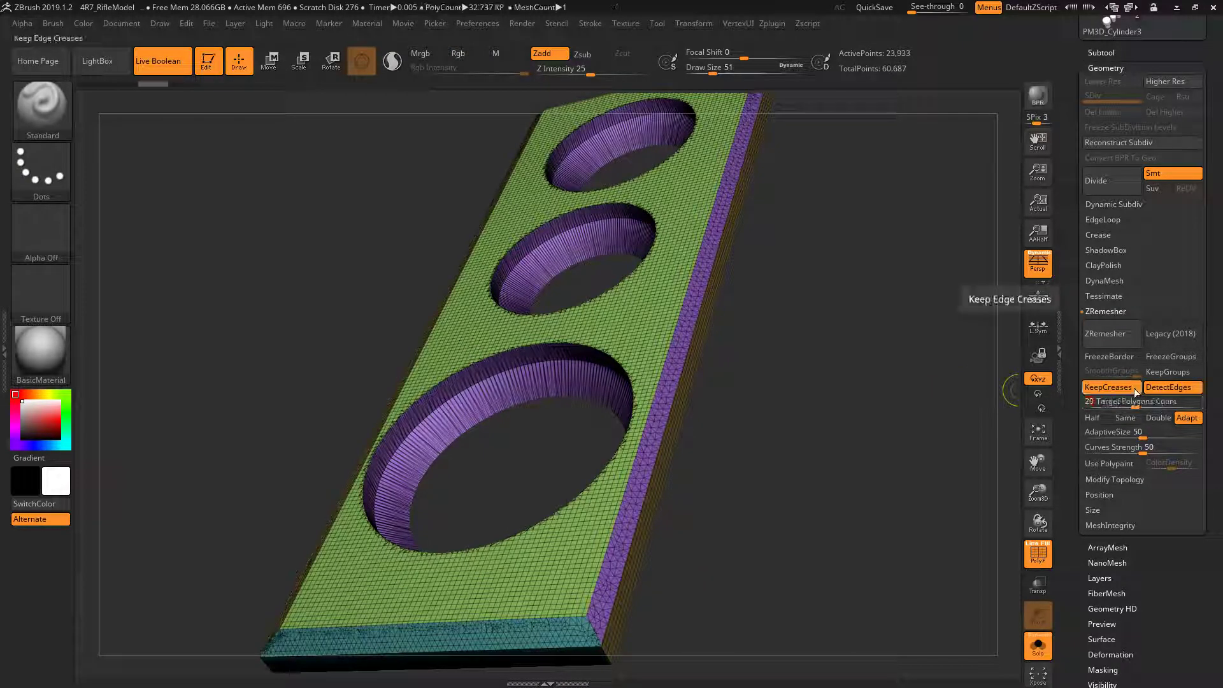
{"action": "left_click", "coordinate": [1127, 344]}
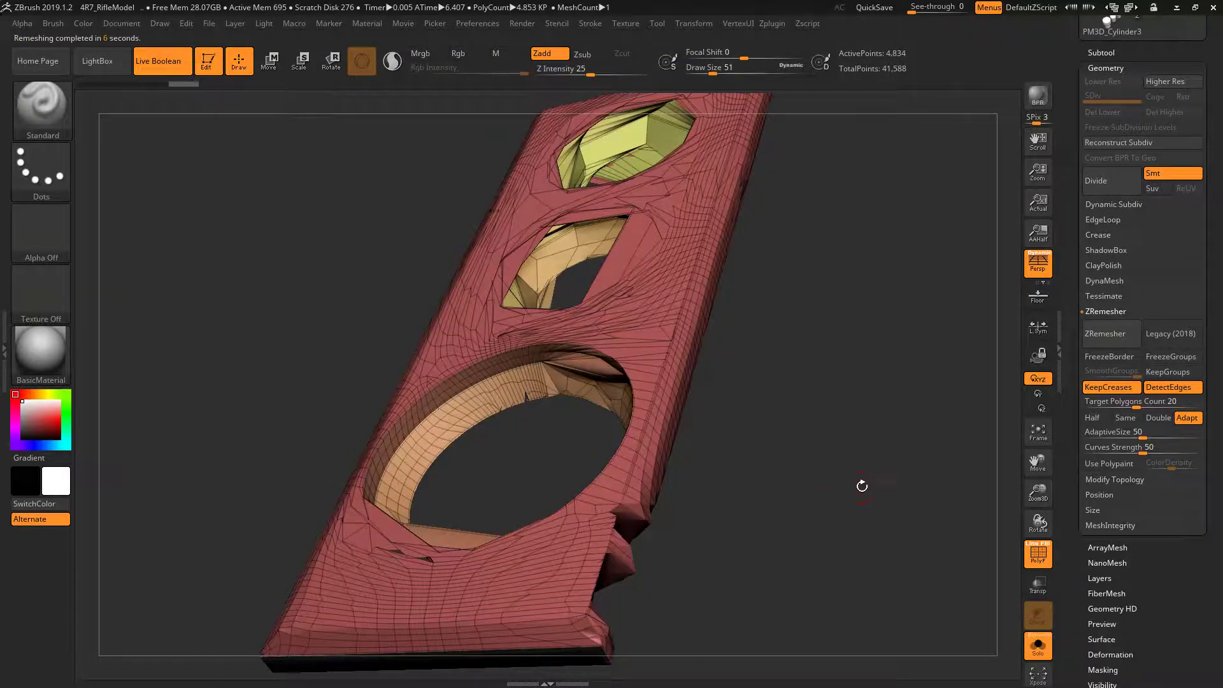
{"action": "mouse_move", "coordinate": [861, 486]}
{"action": "left_mouse_down"}
{"action": "mouse_move", "coordinate": [861, 386]}
{"action": "mouse_move", "coordinate": [937, 525]}
{"action": "mouse_move", "coordinate": [924, 503]}
{"action": "mouse_move", "coordinate": [962, 498]}
{"action": "left_mouse_up"}
{"action": "key", "text": "ctrl"}
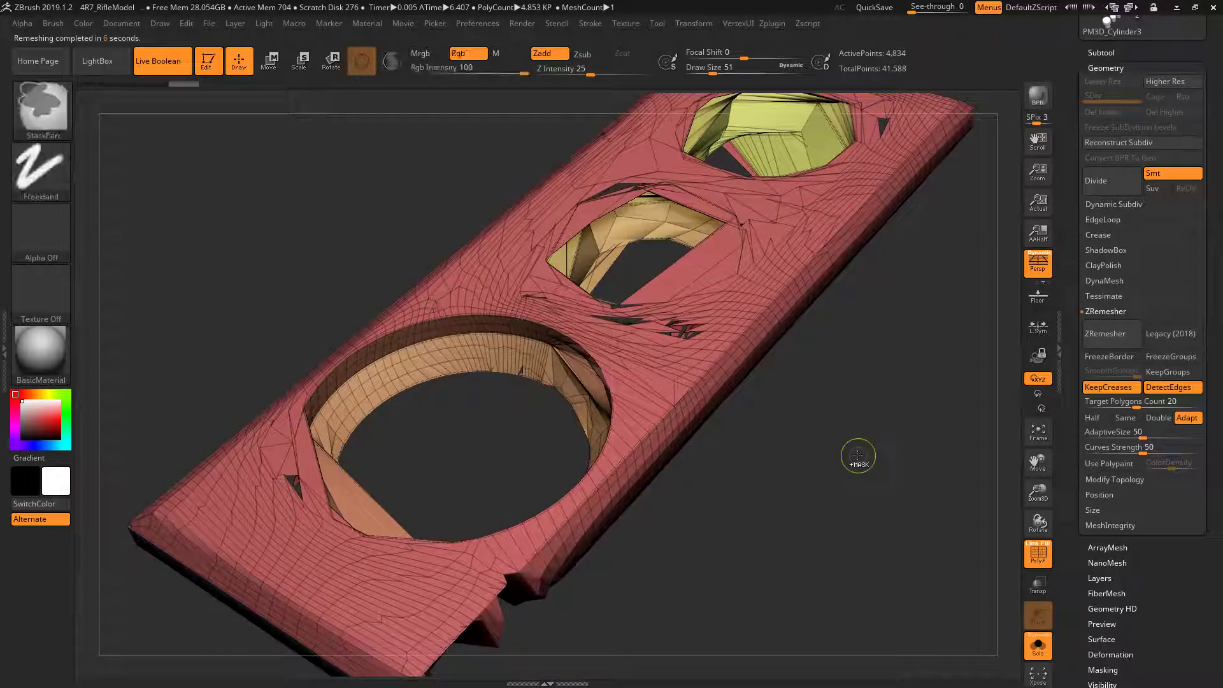
{"action": "key", "text": "ctrl+z"}
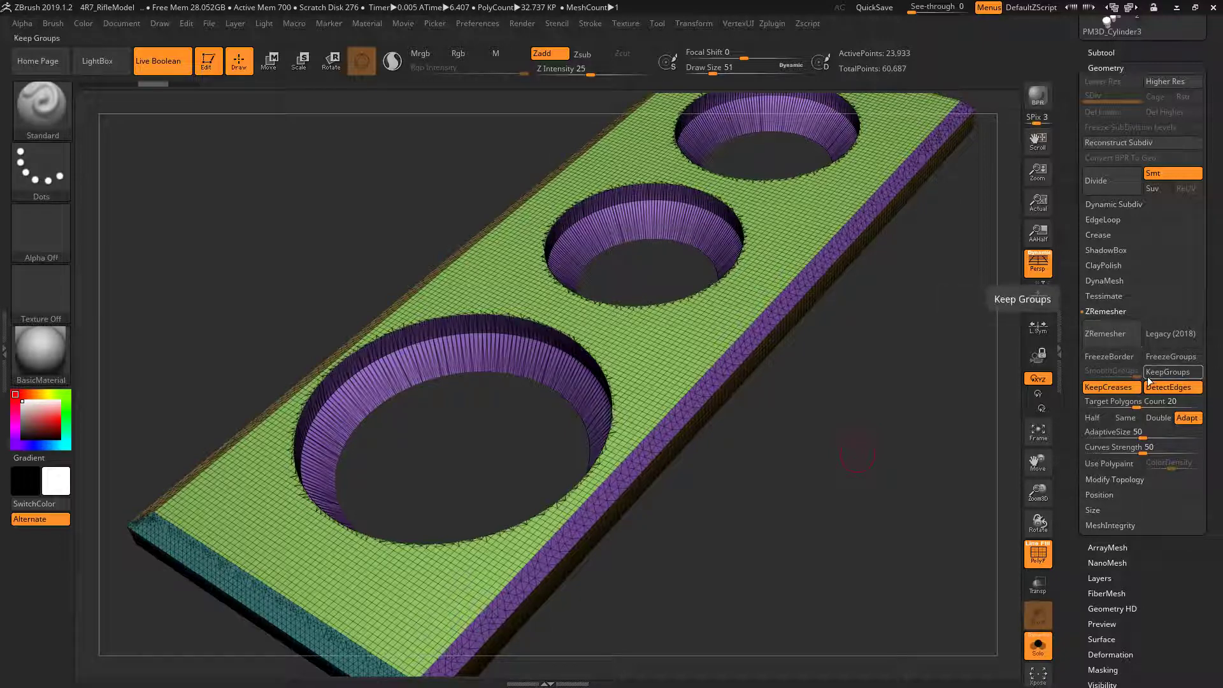
Step: Remesh at target 10, orbit the 6,878-point result, then undo to the dense mesh
{"action": "left_click", "coordinate": [1169, 400]}
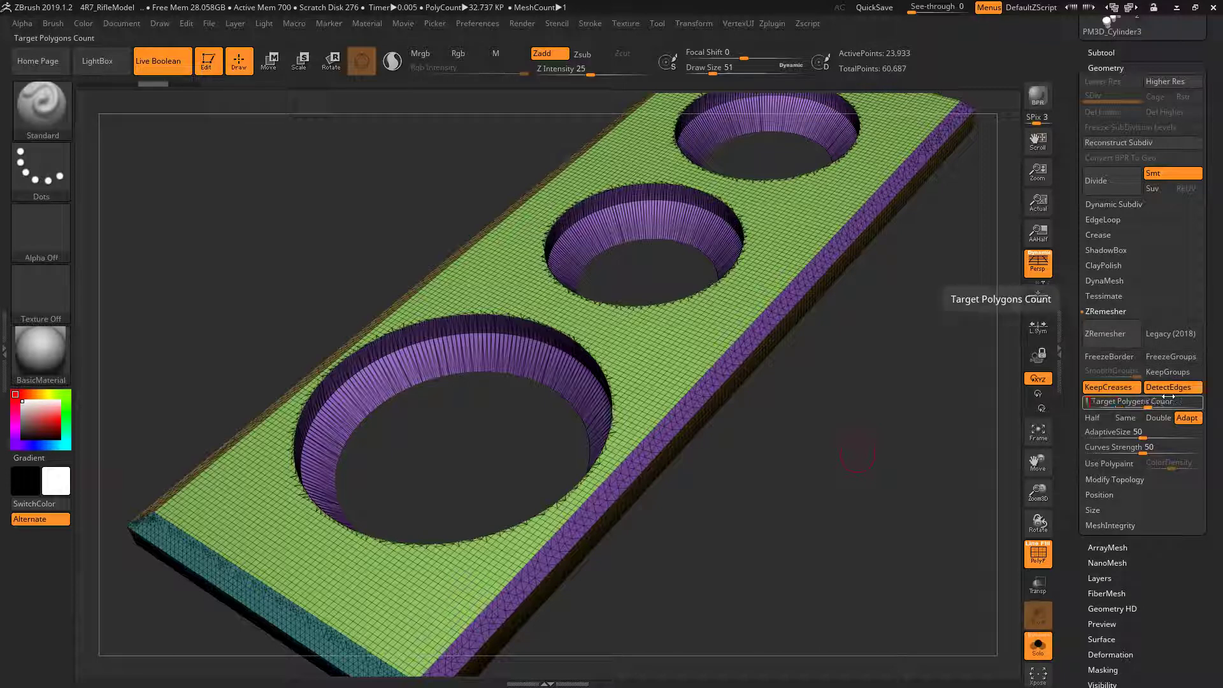
{"action": "type", "text": "10"}
{"action": "left_click_drag", "start_coordinate": [893, 468], "coordinate": [890, 466]}
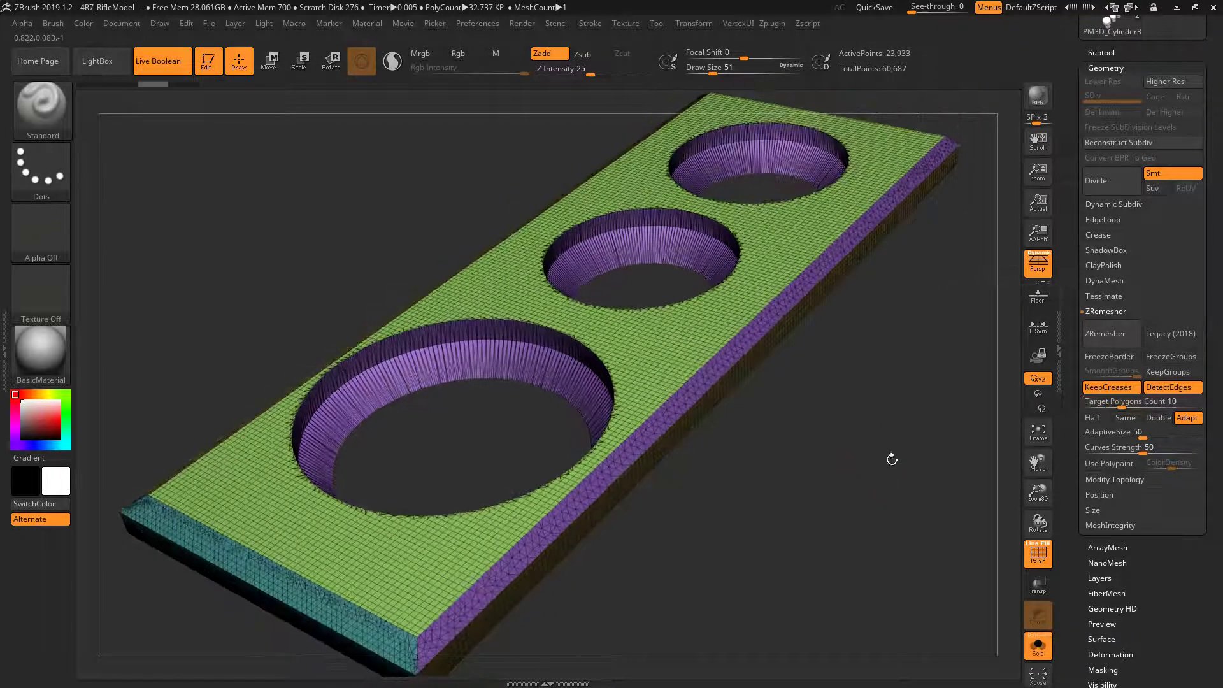
{"action": "left_click", "coordinate": [1119, 333]}
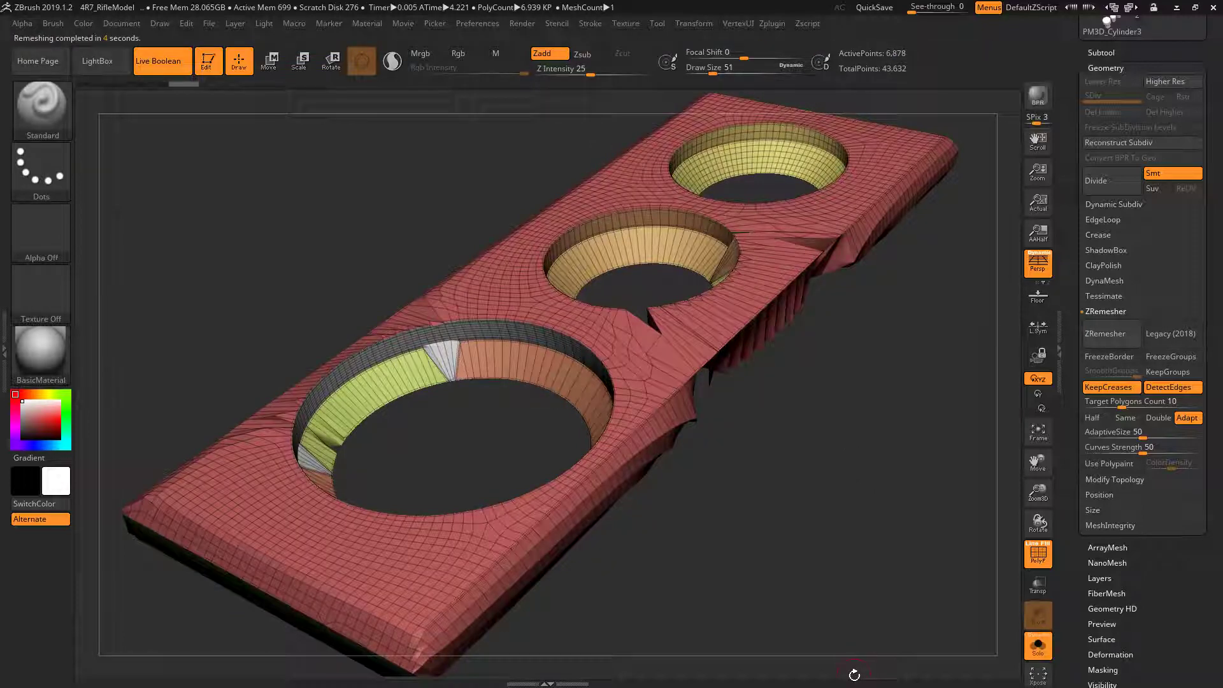
{"action": "left_click_drag", "start_coordinate": [765, 402], "coordinate": [820, 485]}
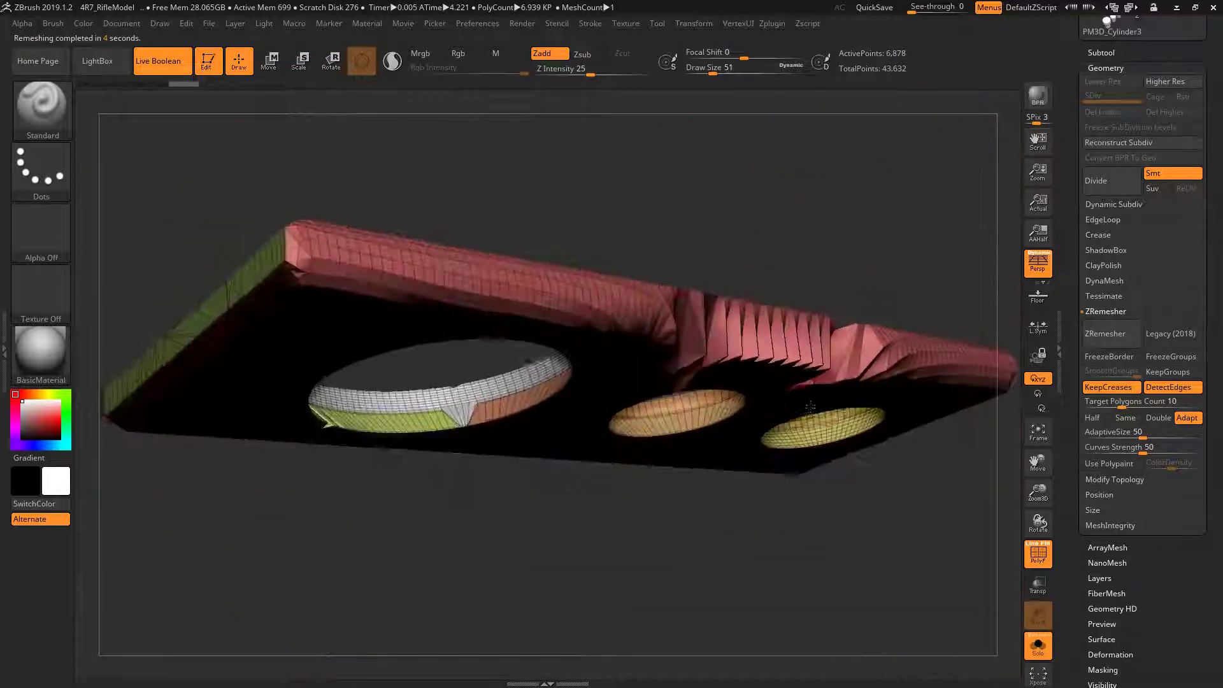
{"action": "left_click_drag", "start_coordinate": [820, 485], "coordinate": [820, 499]}
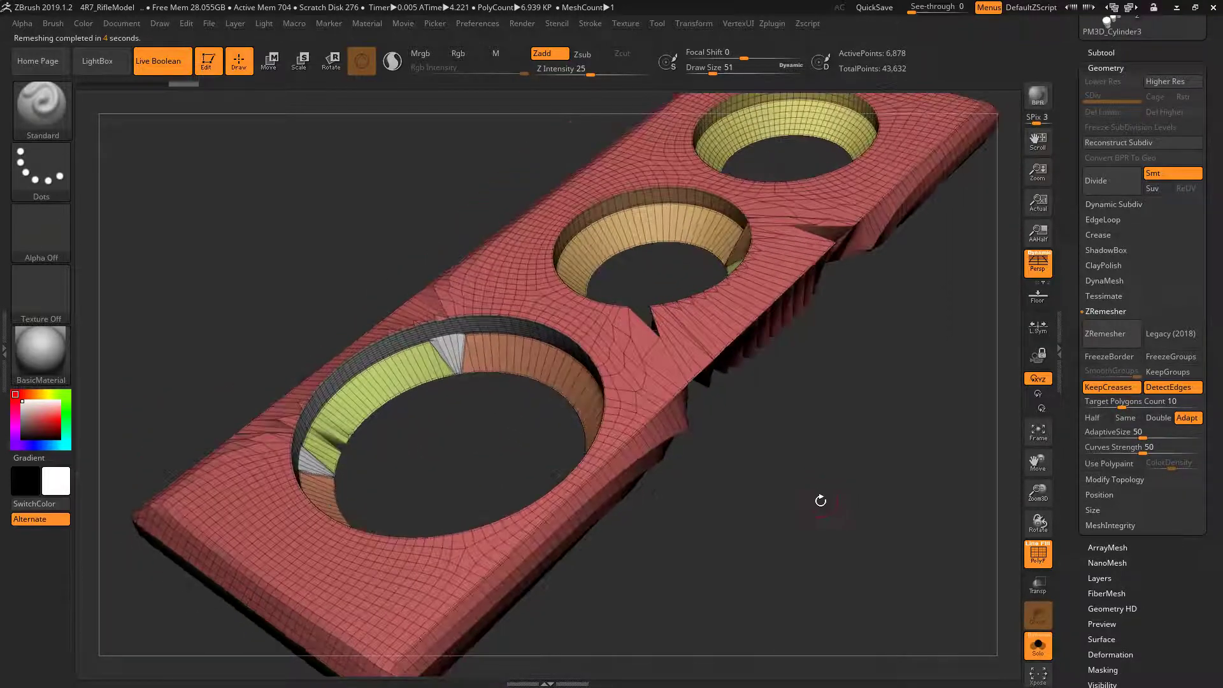
{"action": "key", "text": "ctrl"}
{"action": "key", "text": "ctrl+z"}
Step: Remesh at Target Polygons Count 5, inspect it, and undo to the dense mesh
{"action": "left_click", "coordinate": [1115, 402]}
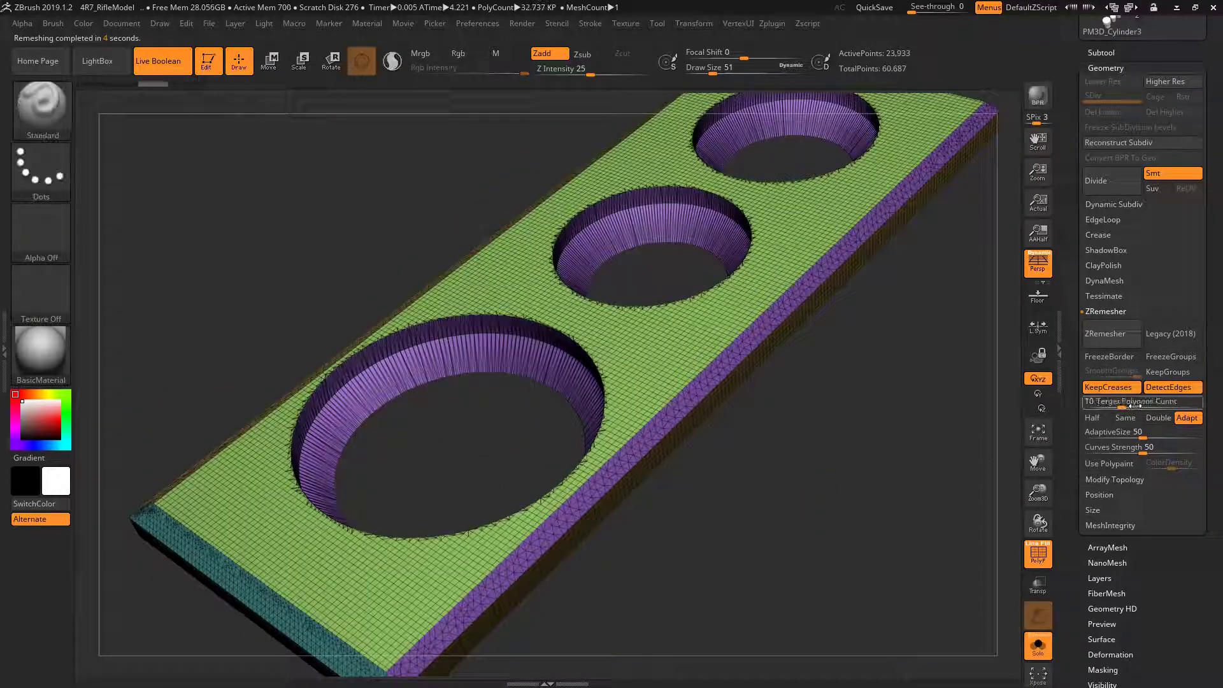
{"action": "type", "text": "5"}
{"action": "key", "text": "Return"}
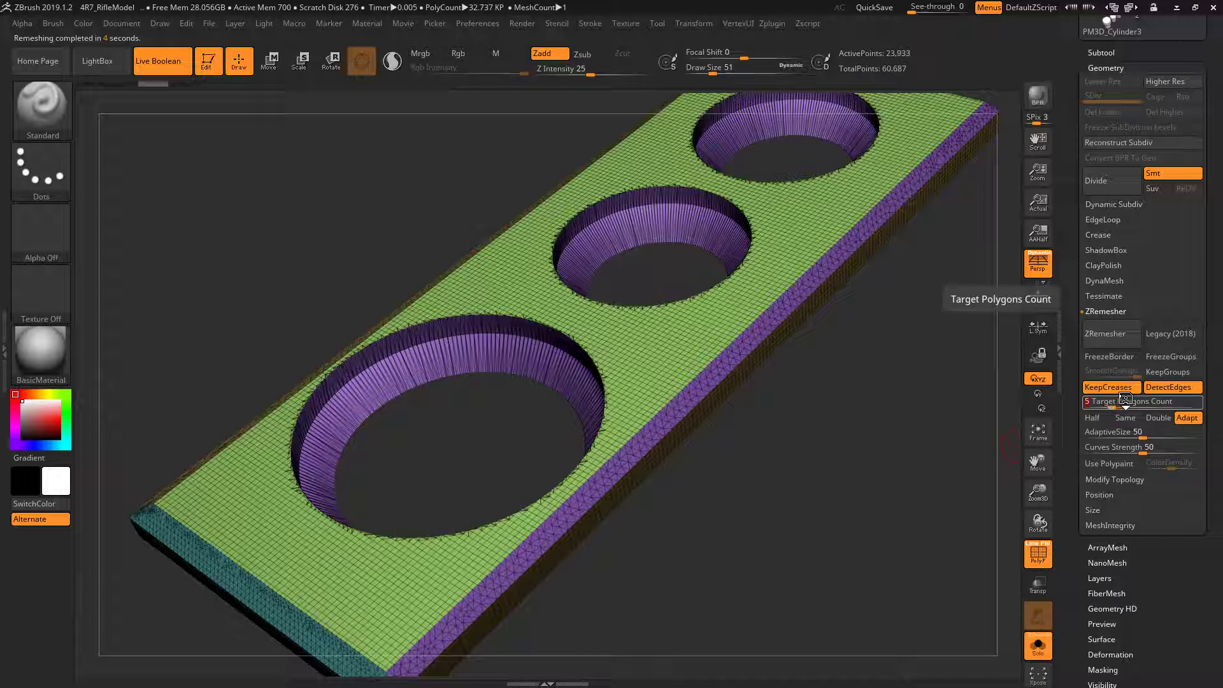
{"action": "left_click", "coordinate": [1105, 333]}
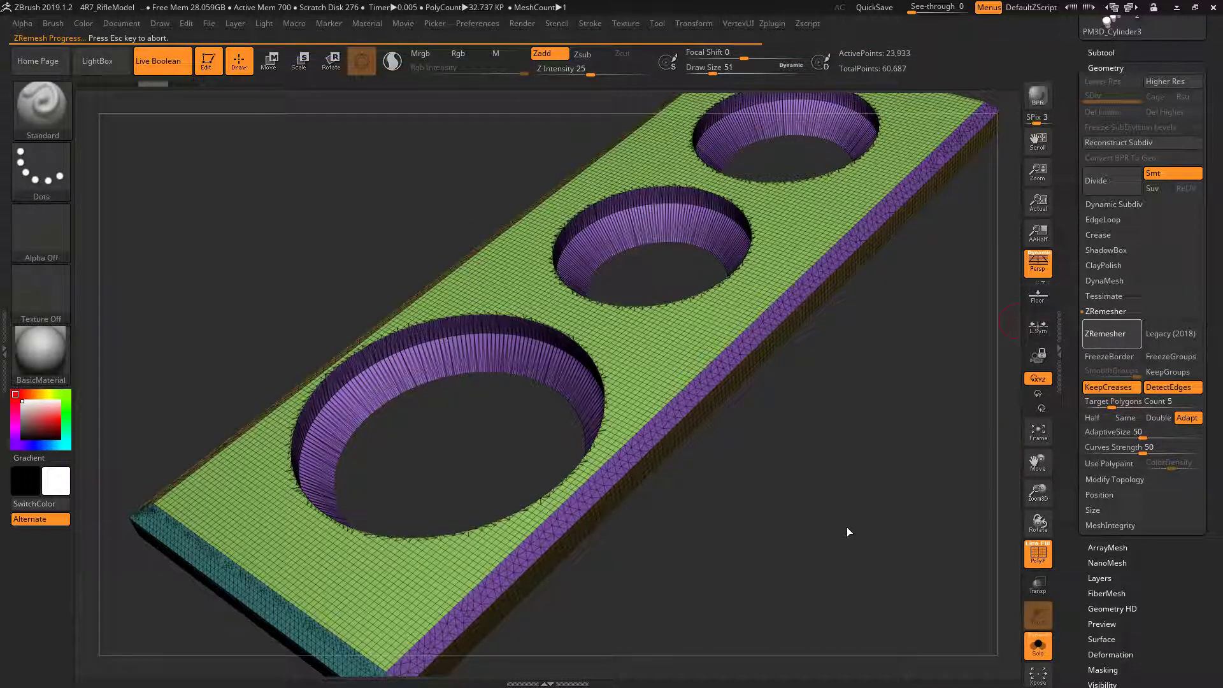
{"action": "mouse_move", "coordinate": [851, 526]}
{"action": "left_mouse_down"}
{"action": "mouse_move", "coordinate": [894, 528]}
{"action": "mouse_move", "coordinate": [876, 538]}
{"action": "mouse_move", "coordinate": [898, 426]}
{"action": "mouse_move", "coordinate": [884, 508]}
{"action": "mouse_move", "coordinate": [898, 494]}
{"action": "left_mouse_up"}
{"action": "key", "text": "ctrl+z"}
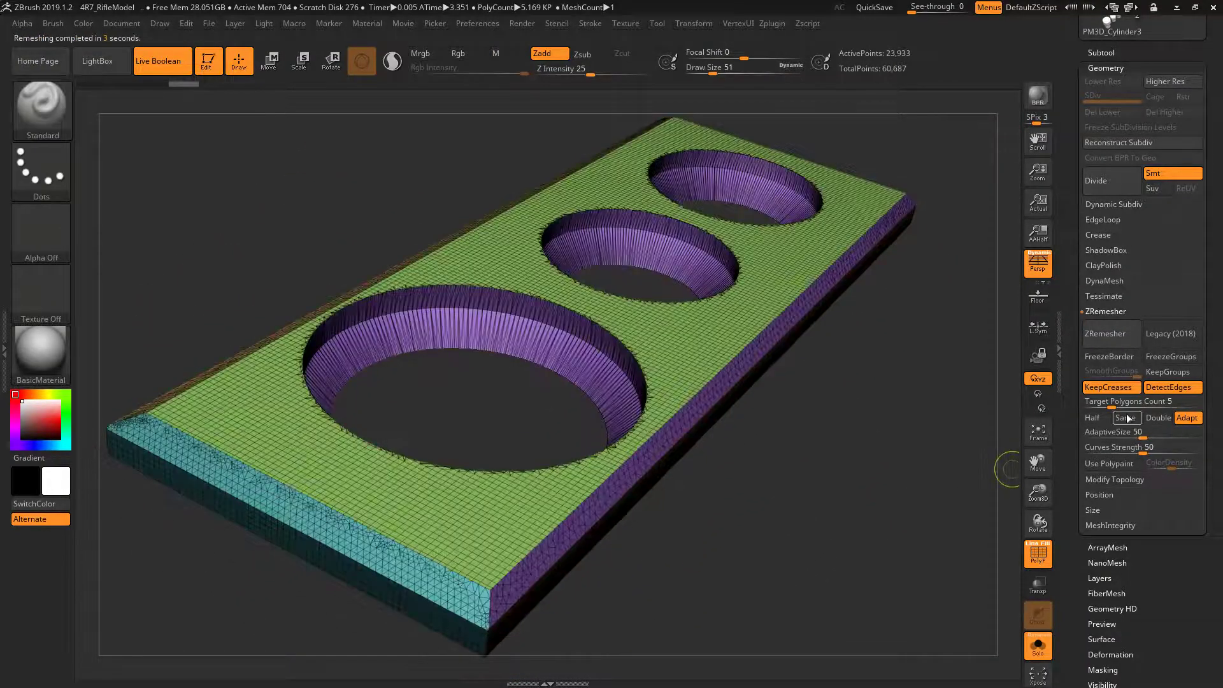
Step: Enter a target count of 3 and remesh the plate, orbiting the result
{"action": "left_click", "coordinate": [1125, 402]}
{"action": "type", "text": "3"}
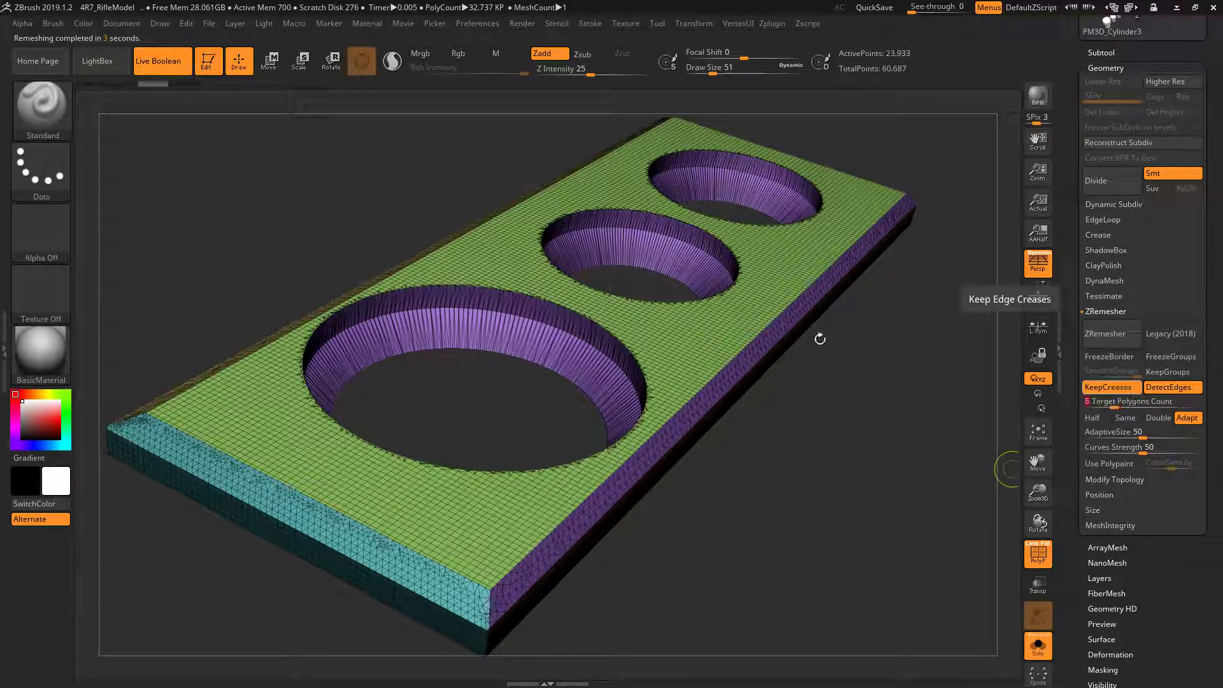
{"action": "left_click", "coordinate": [1105, 334]}
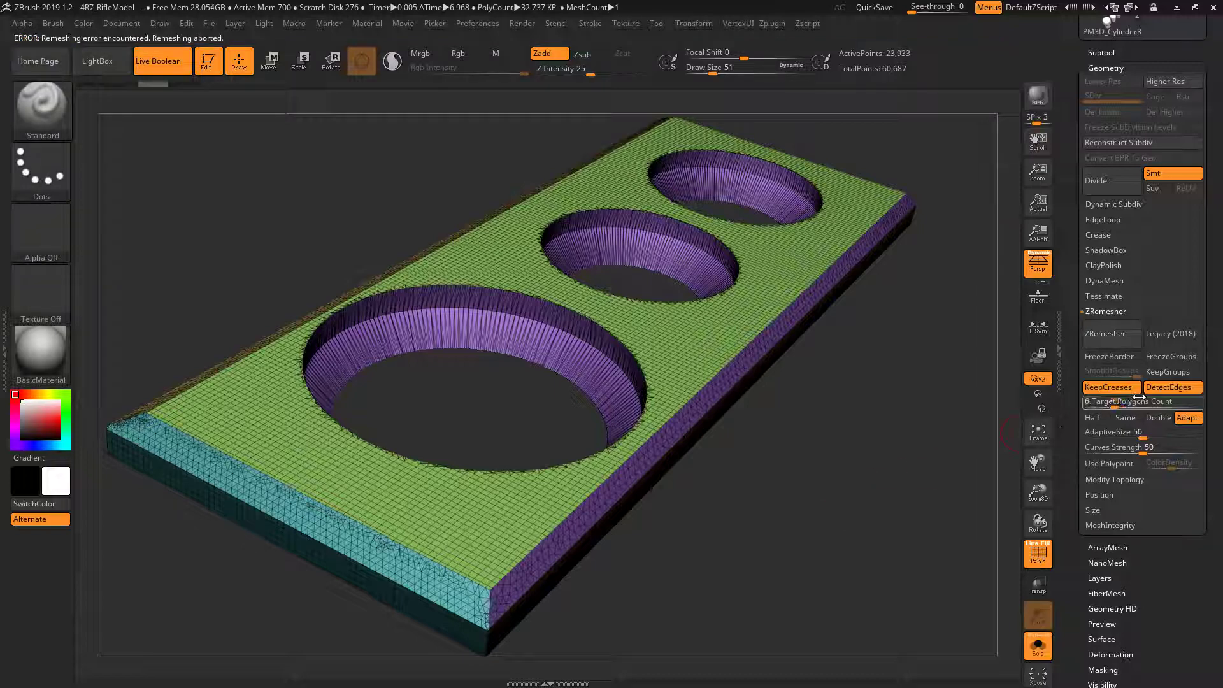
{"action": "mouse_move", "coordinate": [937, 456]}
{"action": "left_mouse_down"}
{"action": "mouse_move", "coordinate": [898, 497]}
{"action": "mouse_move", "coordinate": [410, 231]}
{"action": "left_mouse_up"}
{"action": "left_click_drag", "start_coordinate": [797, 368], "coordinate": [859, 471]}
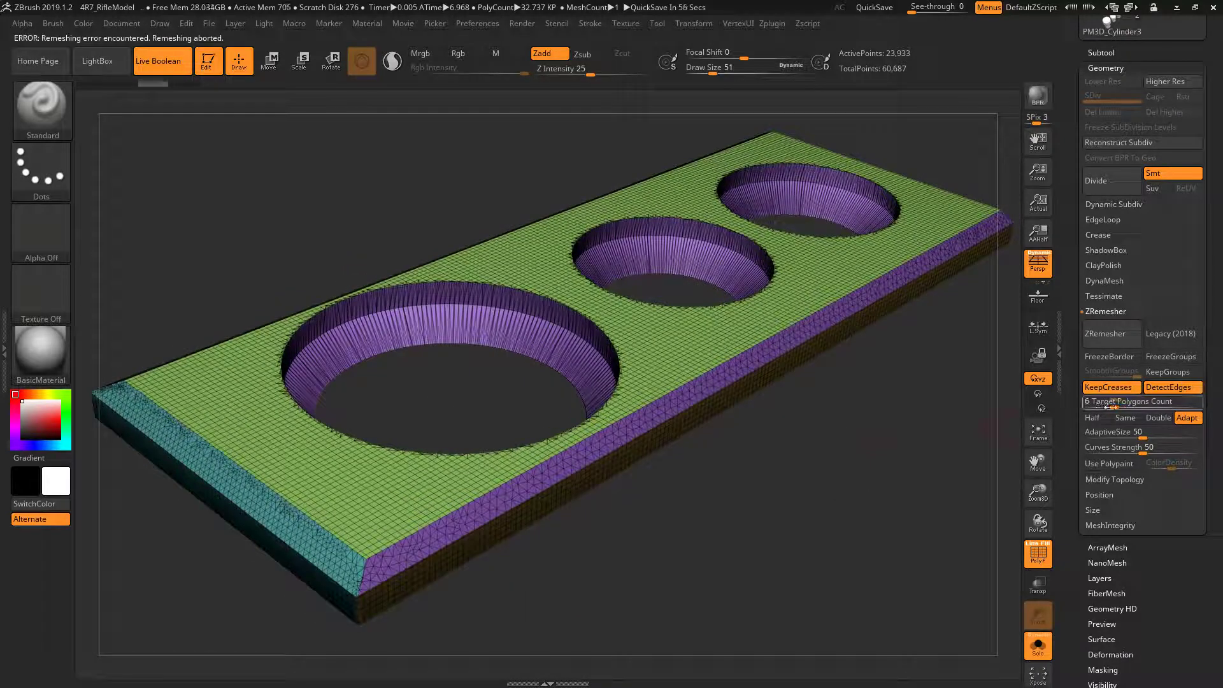
Step: Remesh at target 4 for a 2,838-point plate, then undo to 23,933 points
{"action": "left_click", "coordinate": [1127, 401]}
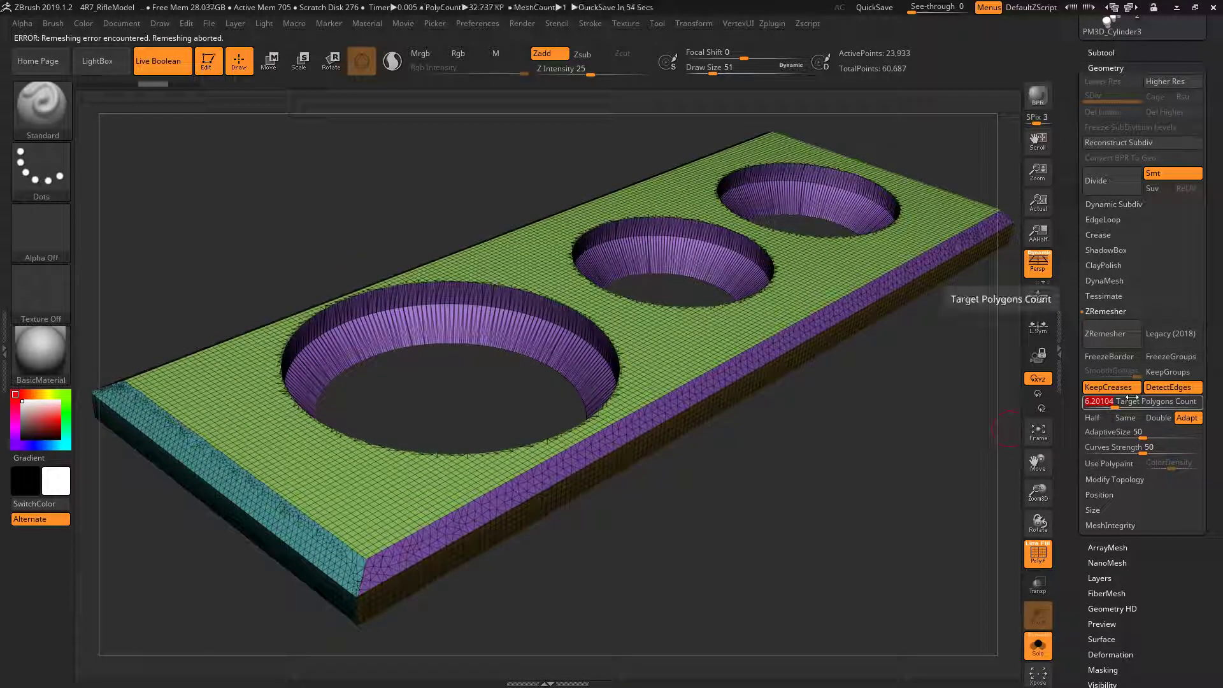
{"action": "type", "text": "4"}
{"action": "key", "text": "Return"}
{"action": "left_click", "coordinate": [1111, 345]}
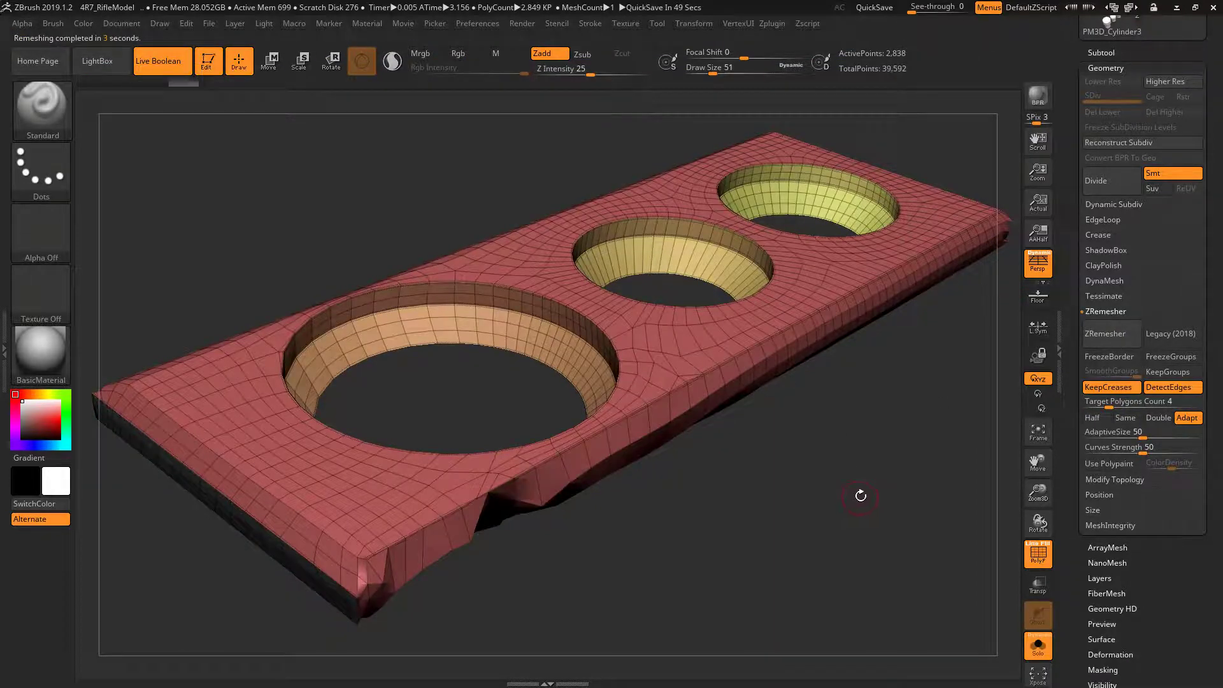
{"action": "left_click_drag", "start_coordinate": [860, 495], "coordinate": [1048, 414]}
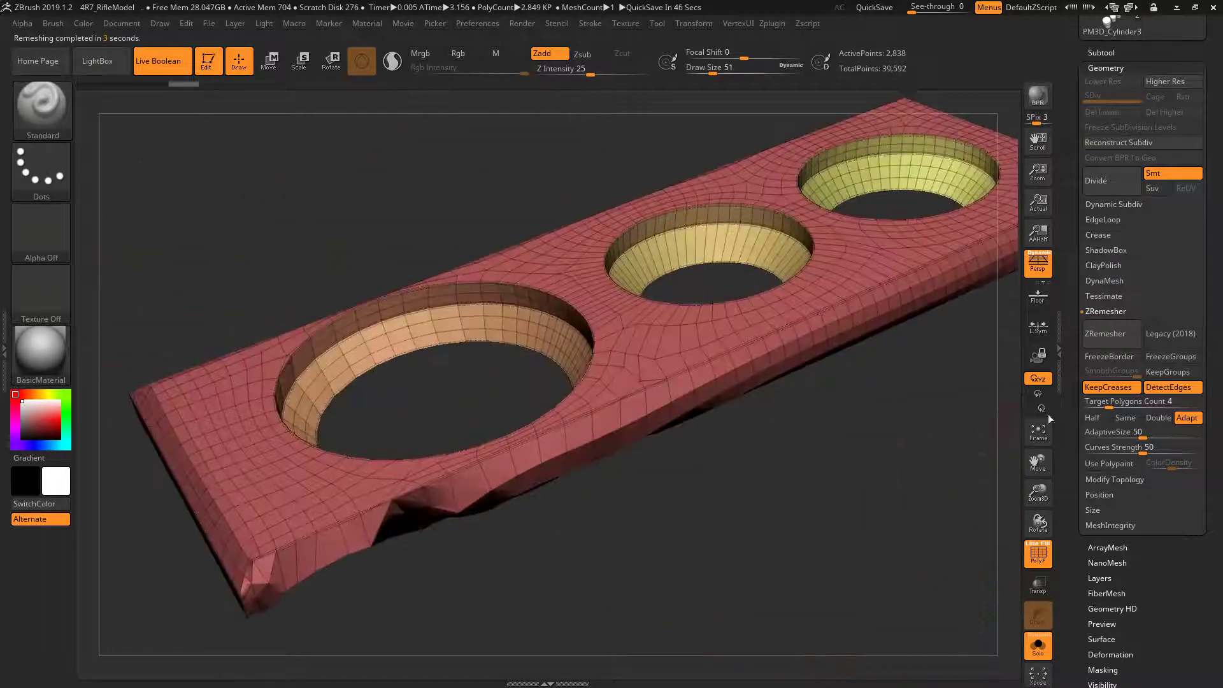
{"action": "key", "text": "ctrl+z"}
{"action": "left_click_drag", "start_coordinate": [903, 470], "coordinate": [1007, 410]}
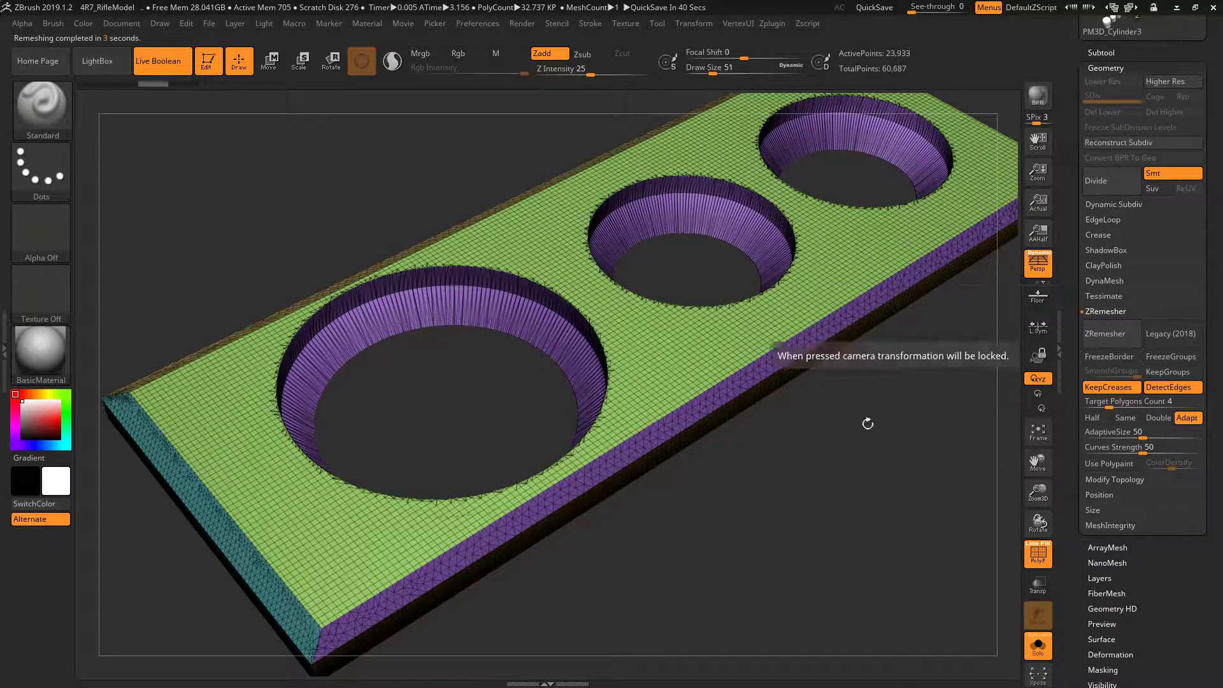
Step: Turn DetectEdges off and remesh the plate at Target Polygons Count 10
{"action": "mouse_move", "coordinate": [866, 421]}
{"action": "left_mouse_down"}
{"action": "mouse_move", "coordinate": [853, 476]}
{"action": "mouse_move", "coordinate": [1005, 446]}
{"action": "left_mouse_up"}
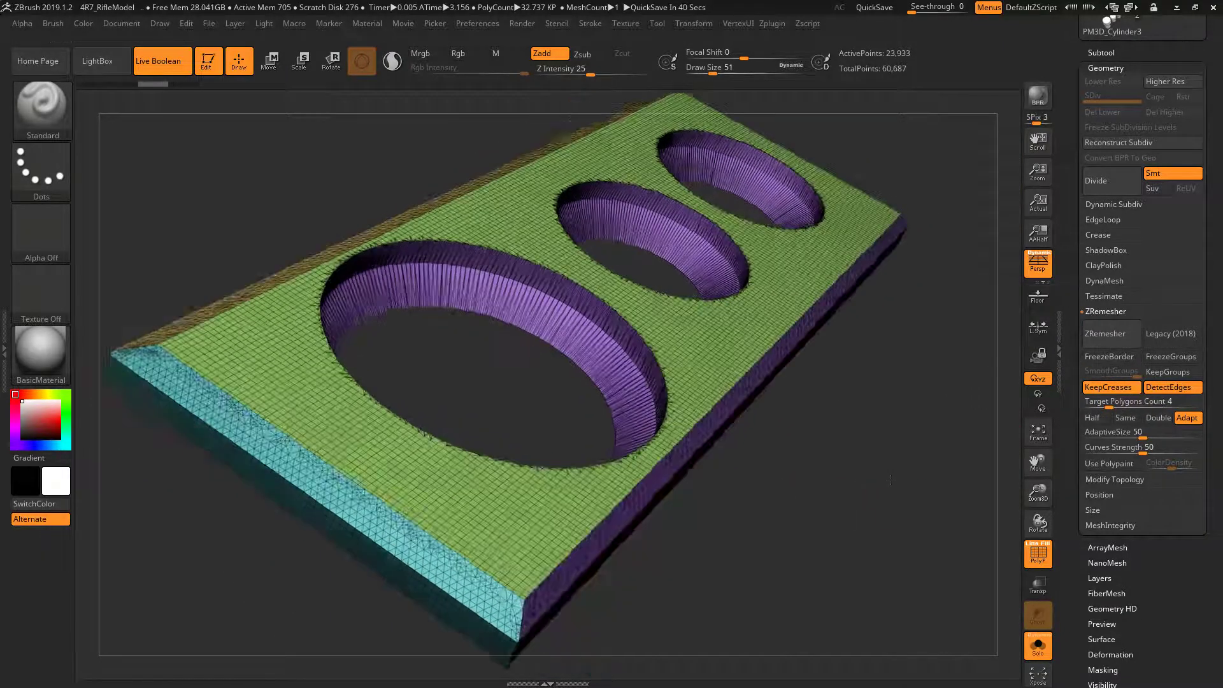
{"action": "left_click", "coordinate": [1110, 402]}
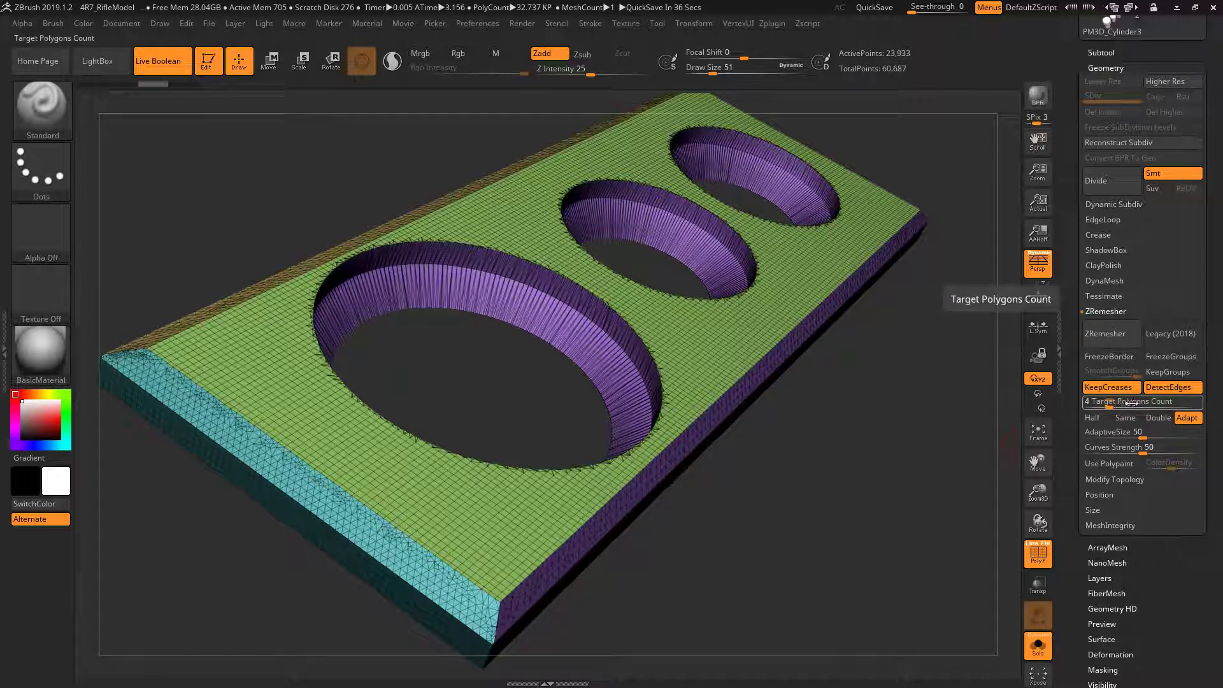
{"action": "left_click_drag", "start_coordinate": [1129, 403], "coordinate": [1121, 401]}
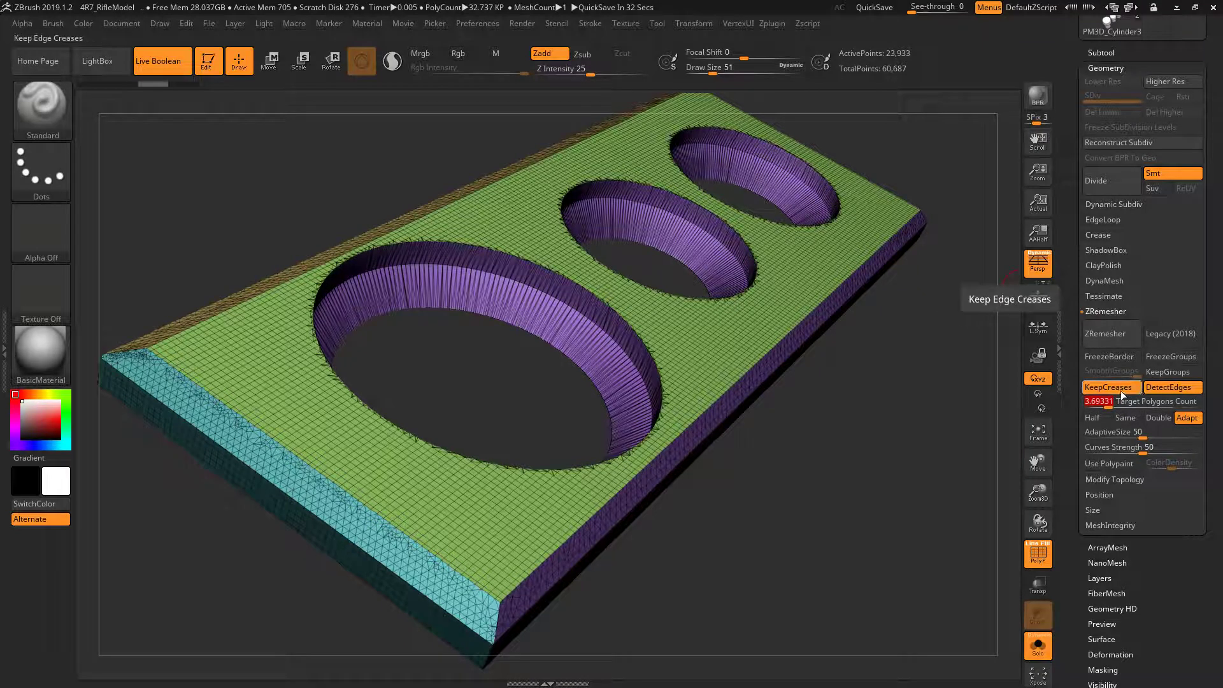
{"action": "left_click", "coordinate": [1167, 389]}
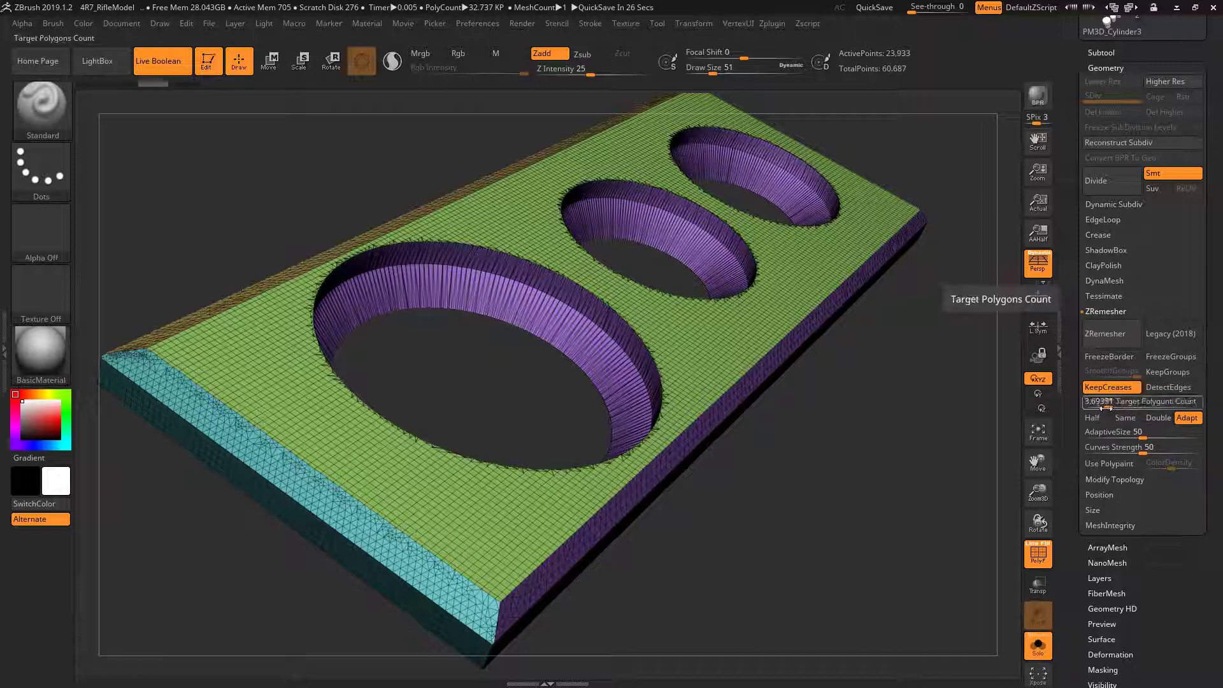
{"action": "left_click_drag", "start_coordinate": [1107, 405], "coordinate": [1133, 400]}
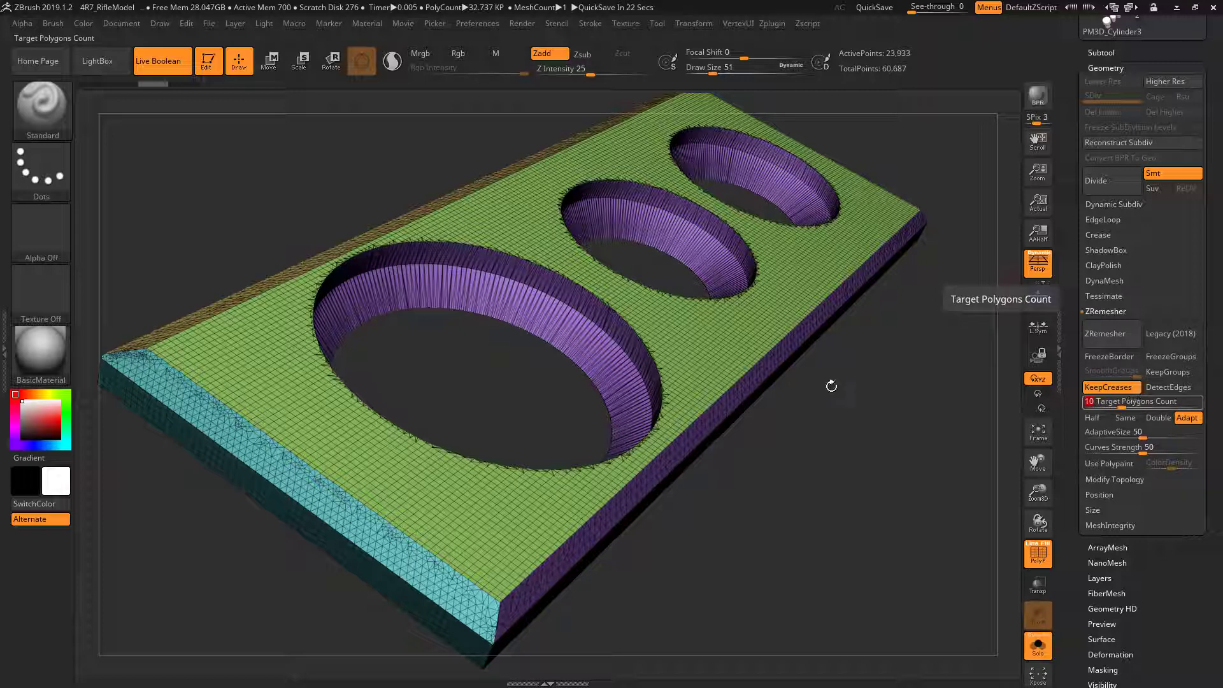
{"action": "left_click", "coordinate": [1106, 337]}
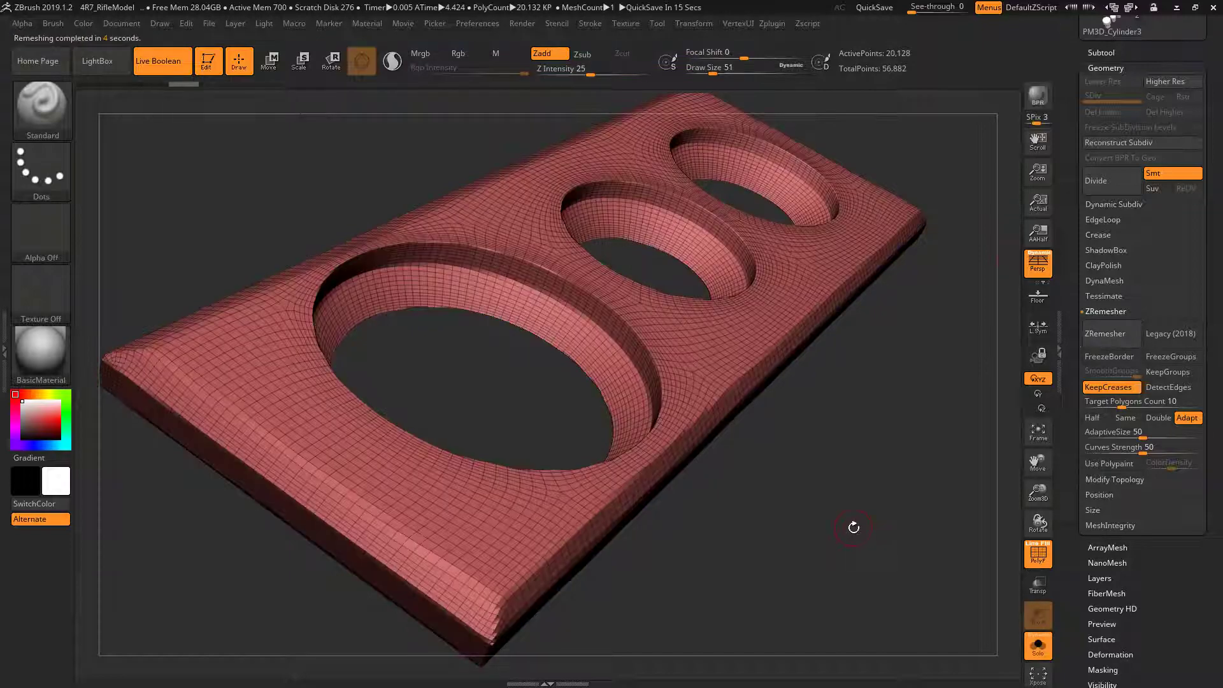
Step: Inspect the 20,128-point remesh around the large hole, then undo it and adjust the toggles
{"action": "mouse_move", "coordinate": [855, 526]}
{"action": "left_mouse_down"}
{"action": "mouse_move", "coordinate": [843, 303]}
{"action": "mouse_move", "coordinate": [845, 516]}
{"action": "mouse_move", "coordinate": [707, 449]}
{"action": "left_mouse_up"}
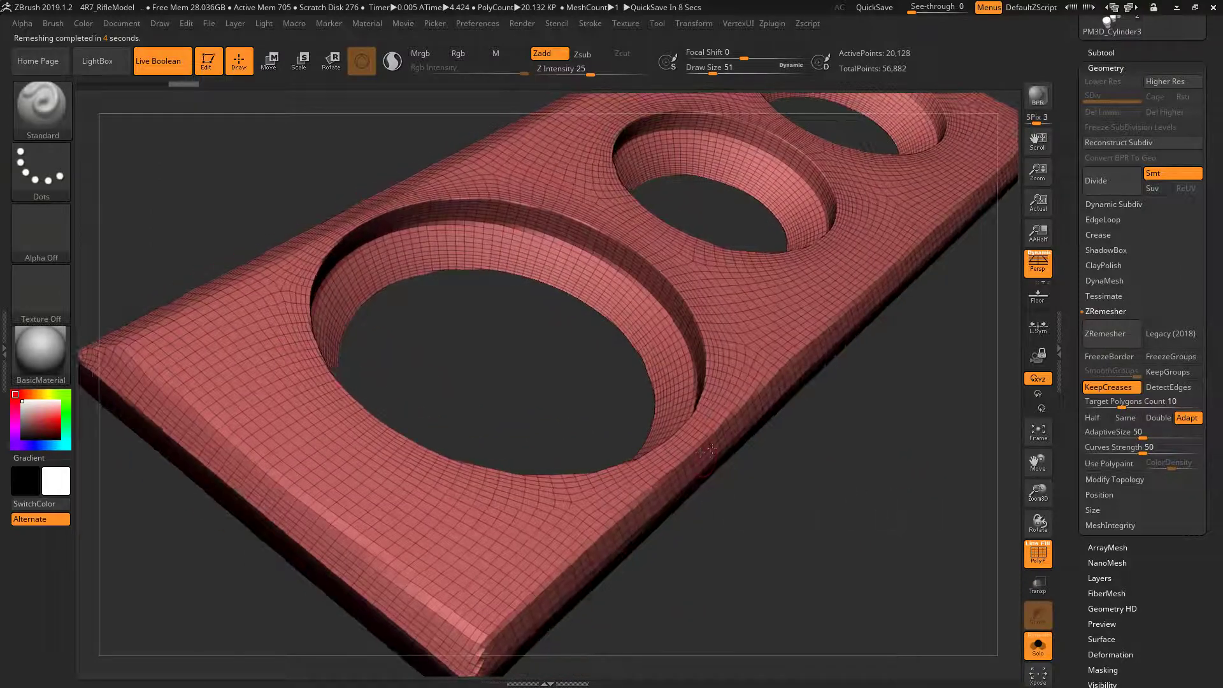
{"action": "mouse_move", "coordinate": [805, 467]}
{"action": "left_mouse_down"}
{"action": "mouse_move", "coordinate": [865, 508]}
{"action": "mouse_move", "coordinate": [903, 477]}
{"action": "left_mouse_up"}
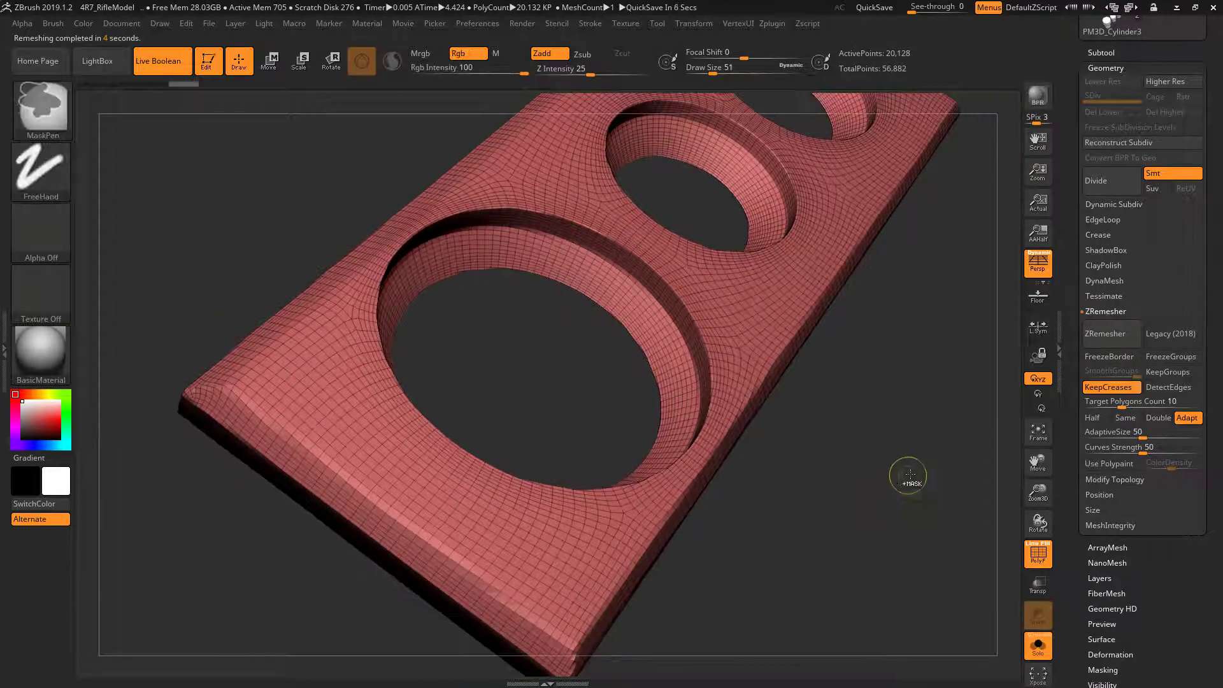
{"action": "key", "text": "ctrl+z"}
{"action": "left_click", "coordinate": [1153, 401]}
Step: Turn DetectEdges back on and remesh at target 10, giving 6,878 points
{"action": "left_click", "coordinate": [1107, 387]}
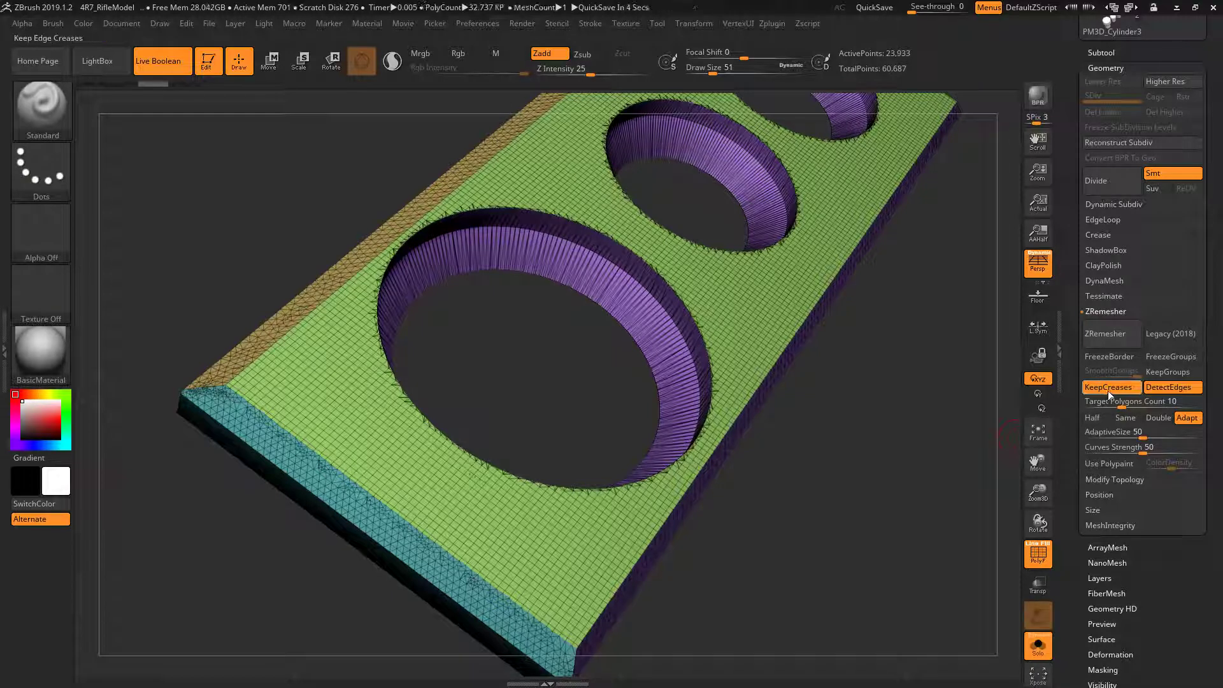
{"action": "left_click", "coordinate": [1108, 335]}
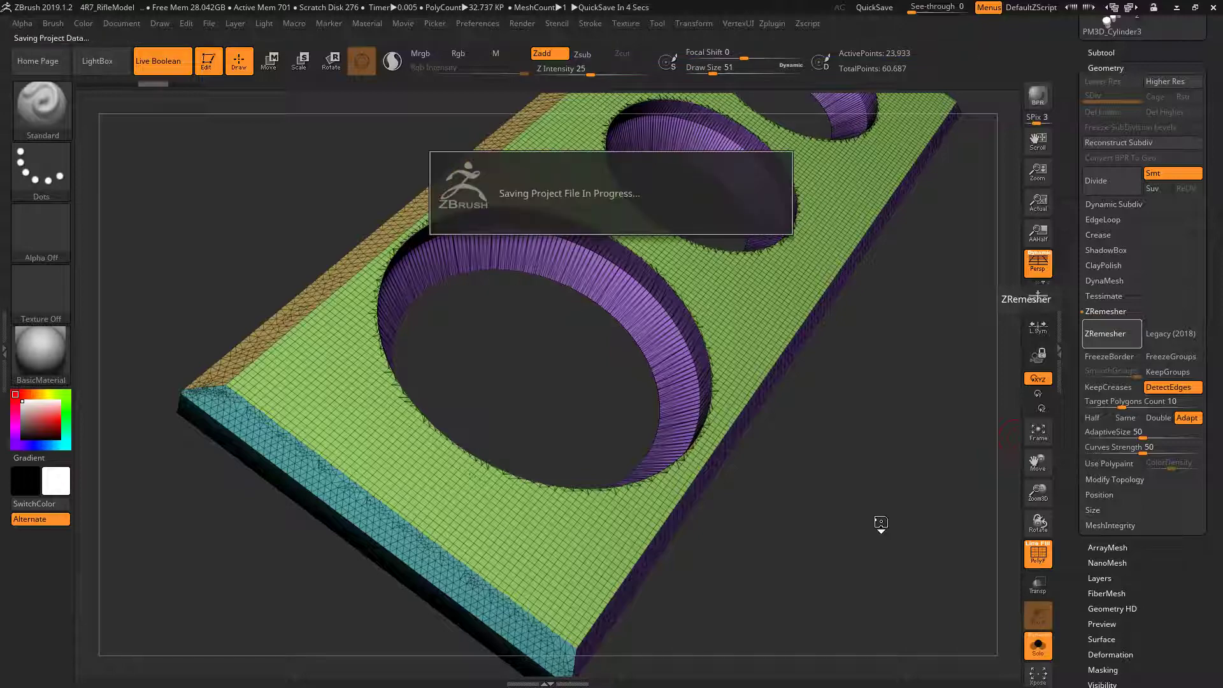
{"action": "mouse_move", "coordinate": [881, 520]}
{"action": "left_mouse_down"}
{"action": "mouse_move", "coordinate": [876, 479]}
{"action": "mouse_move", "coordinate": [891, 461]}
{"action": "mouse_move", "coordinate": [925, 544]}
{"action": "left_mouse_up"}
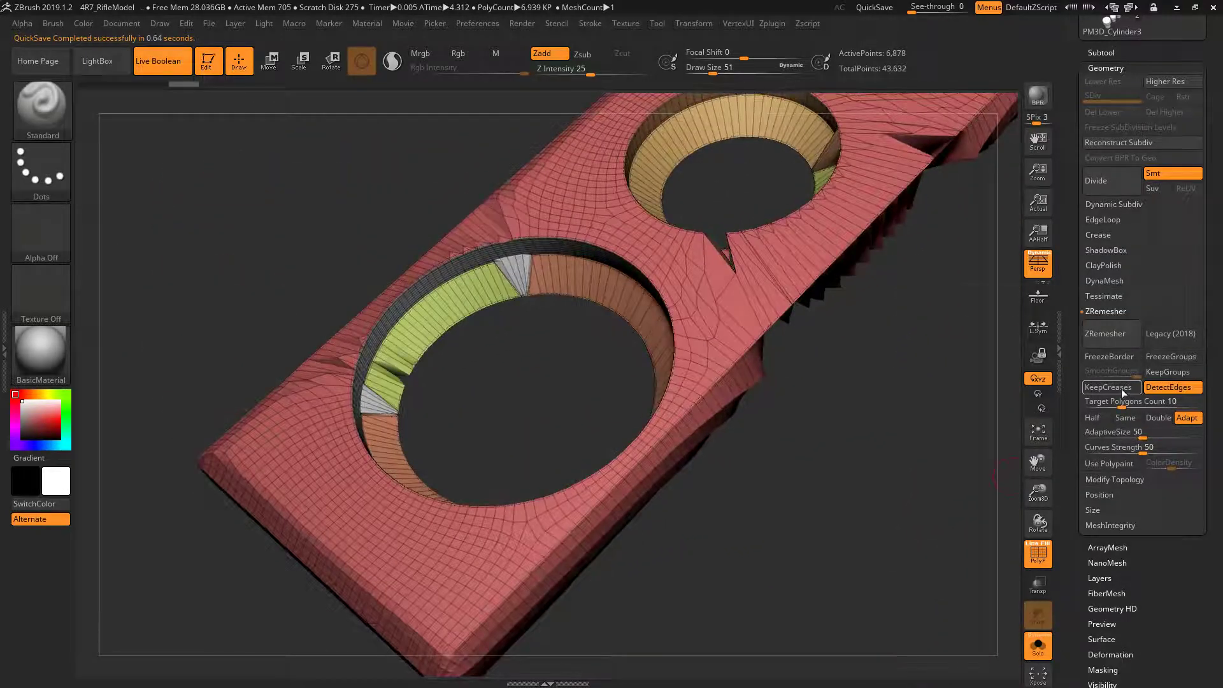
Step: Re-enable KeepCreases and undo twice to restore the 23,933-point plate
{"action": "left_click", "coordinate": [1121, 388]}
{"action": "key", "text": "ctrl"}
{"action": "key", "text": "ctrl+z"}
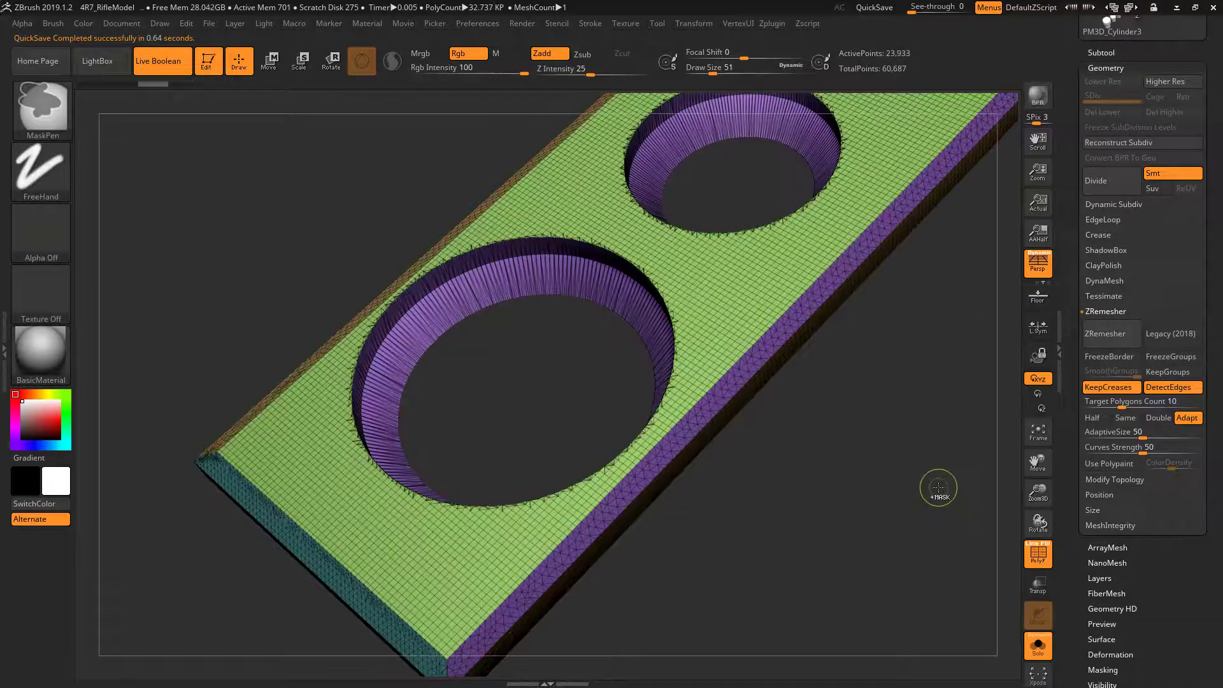
{"action": "key", "text": "ctrl+z"}
{"action": "key", "text": "ctrl+z"}
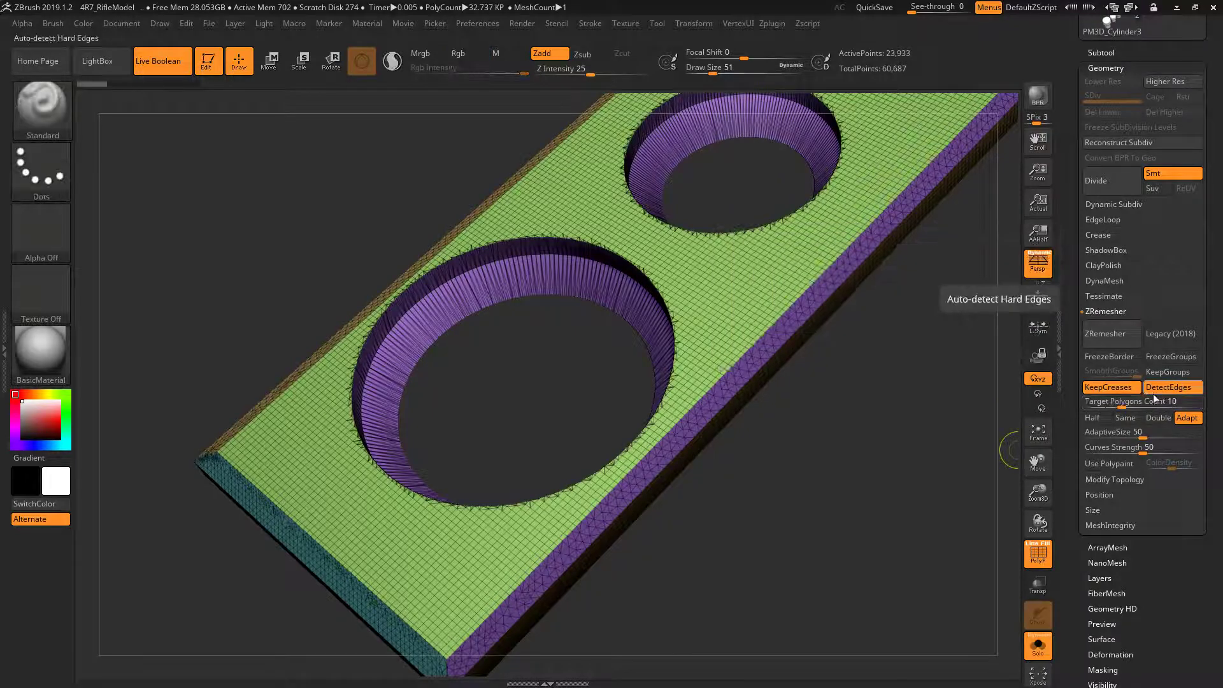
Step: Turn off DetectEdges and review the crease settings while orbiting around the holes
{"action": "left_click", "coordinate": [1177, 391]}
{"action": "left_click_drag", "start_coordinate": [887, 458], "coordinate": [846, 430]}
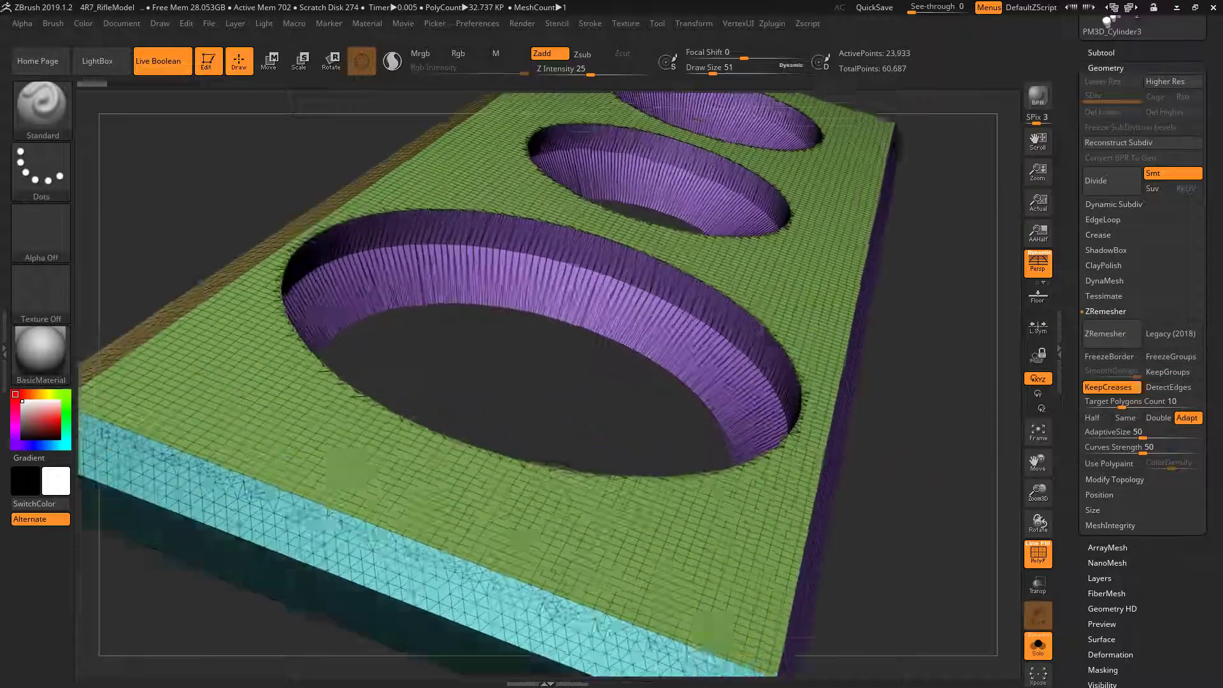
{"action": "left_click_drag", "start_coordinate": [964, 460], "coordinate": [905, 503]}
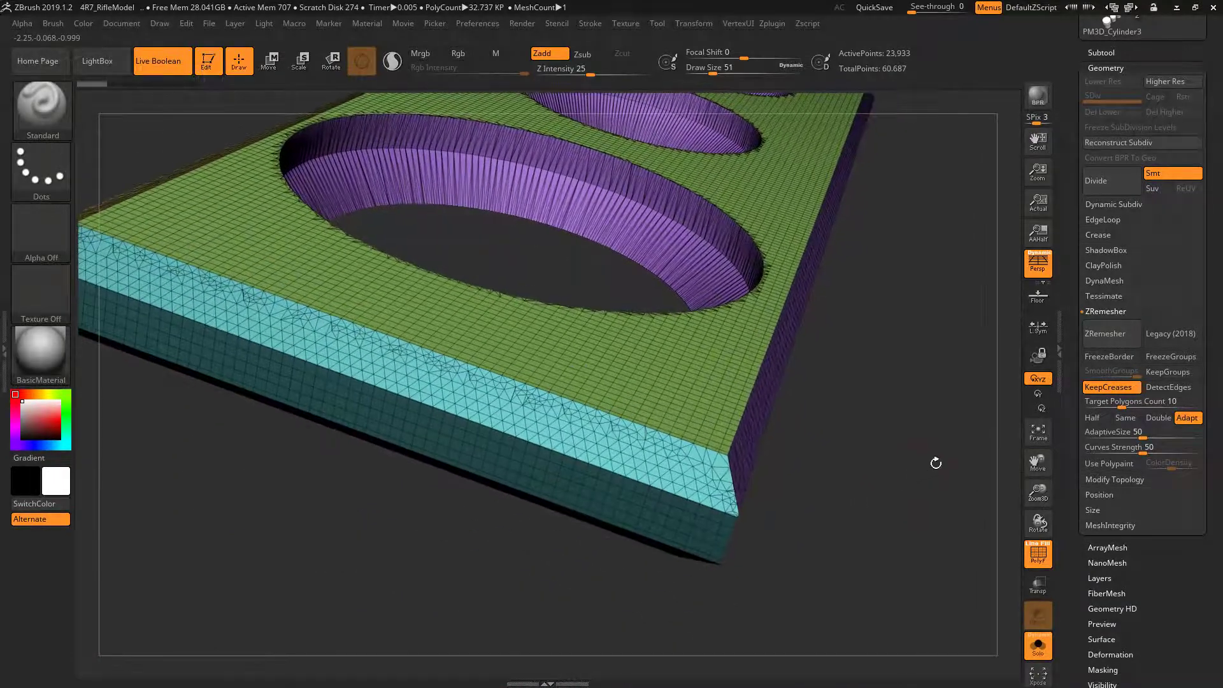
{"action": "left_click_drag", "start_coordinate": [906, 503], "coordinate": [952, 477]}
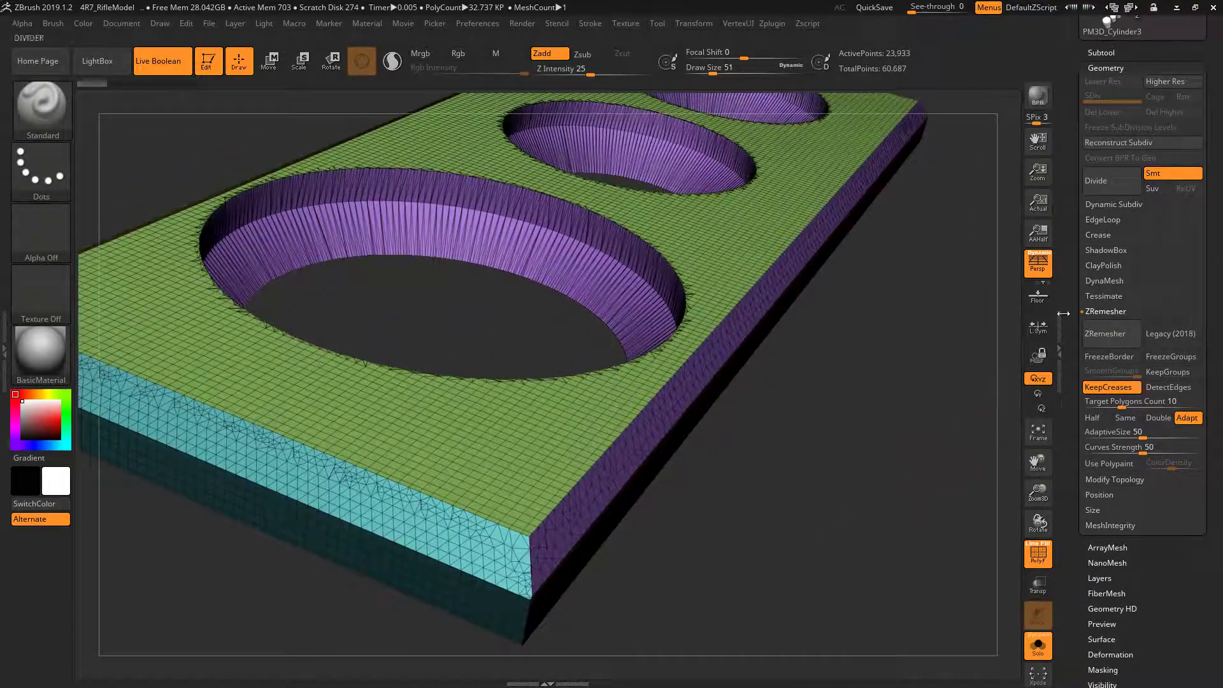
{"action": "left_click", "coordinate": [1102, 236]}
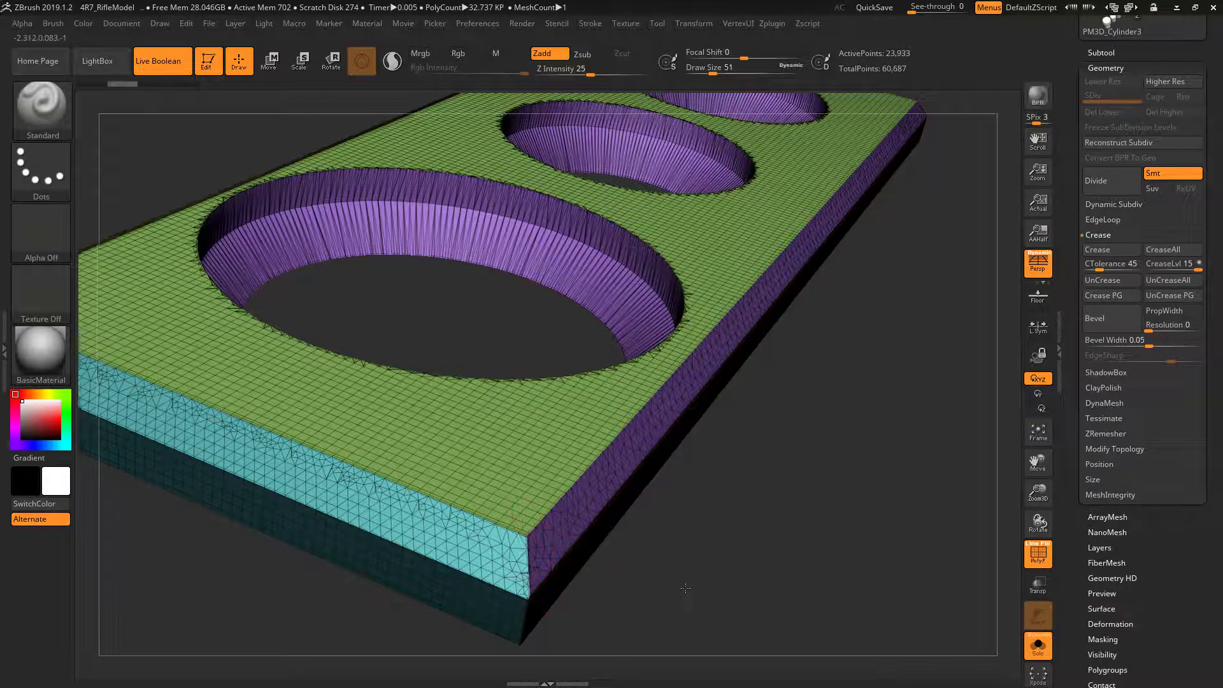
{"action": "mouse_move", "coordinate": [684, 588]}
{"action": "left_mouse_down"}
{"action": "mouse_move", "coordinate": [726, 499]}
{"action": "mouse_move", "coordinate": [986, 415]}
{"action": "left_mouse_up"}
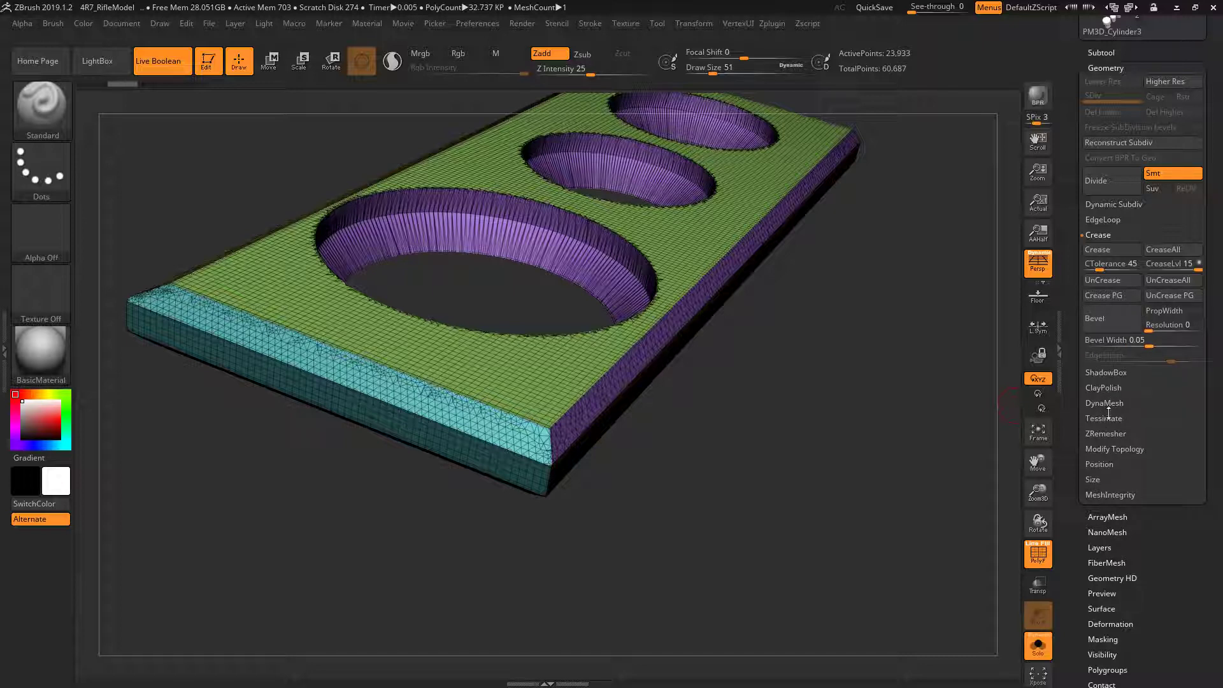
{"action": "left_click", "coordinate": [1109, 435]}
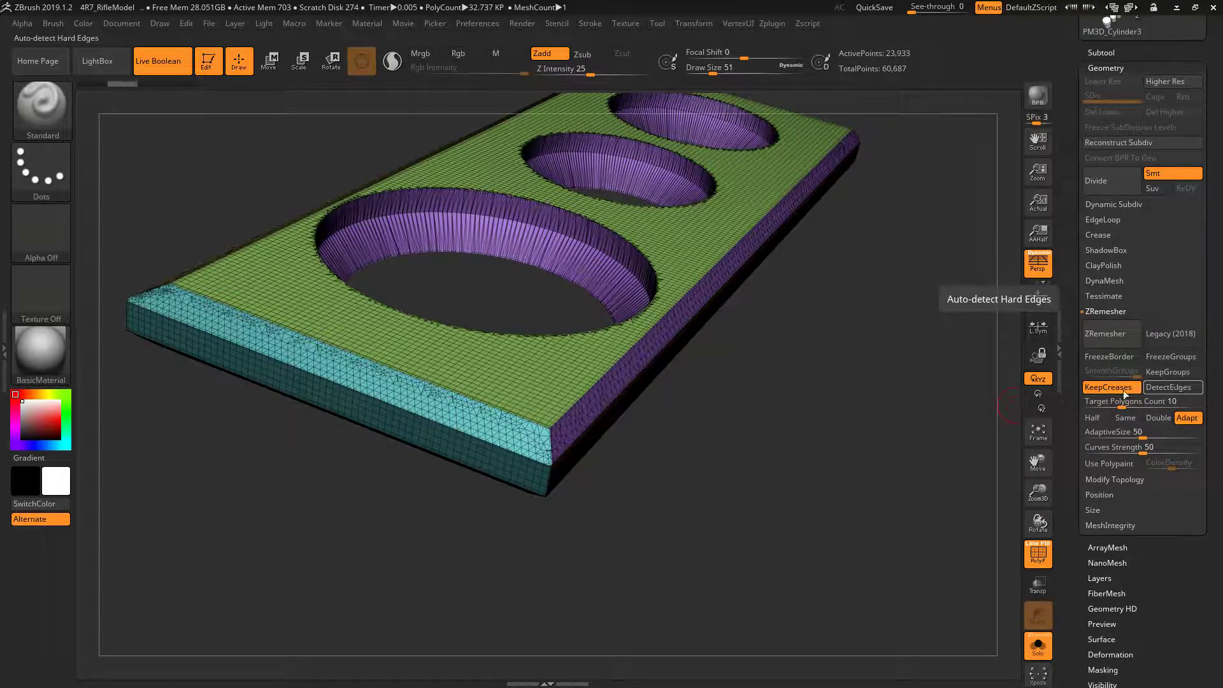
{"action": "left_click_drag", "start_coordinate": [800, 480], "coordinate": [1121, 419]}
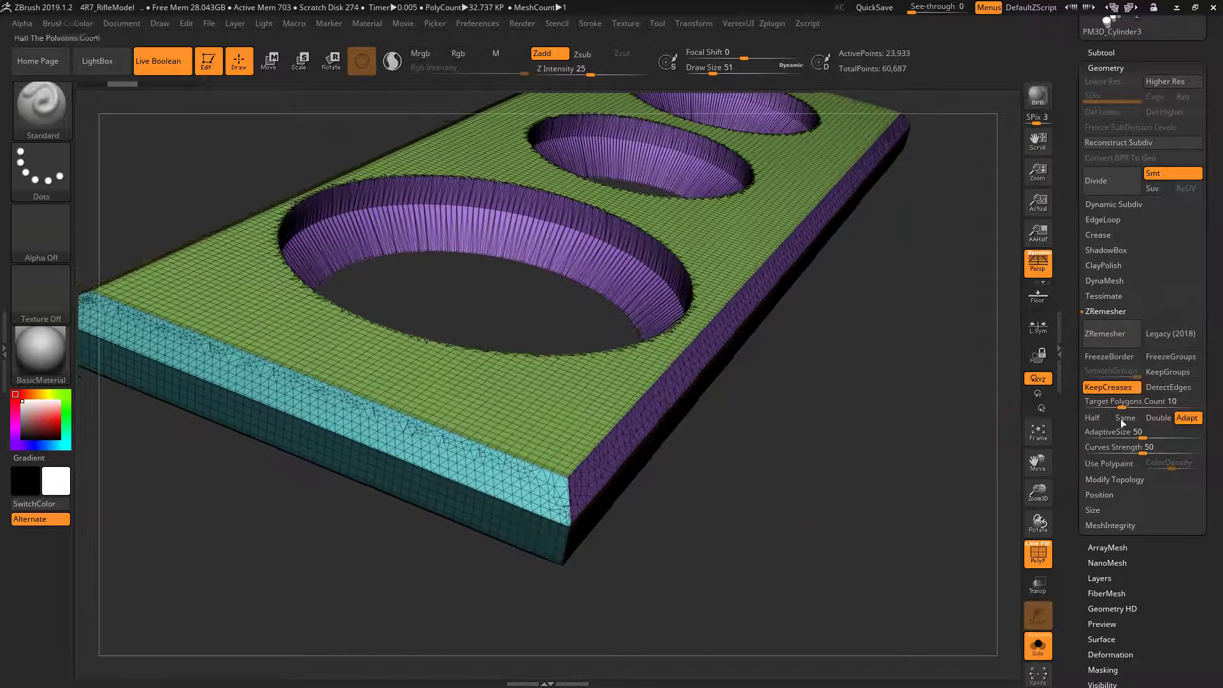
Step: Remesh at target 8 with KeepGroups, inspect the 9,504-point result, then undo and disable KeepGroups
{"action": "left_click", "coordinate": [1175, 375]}
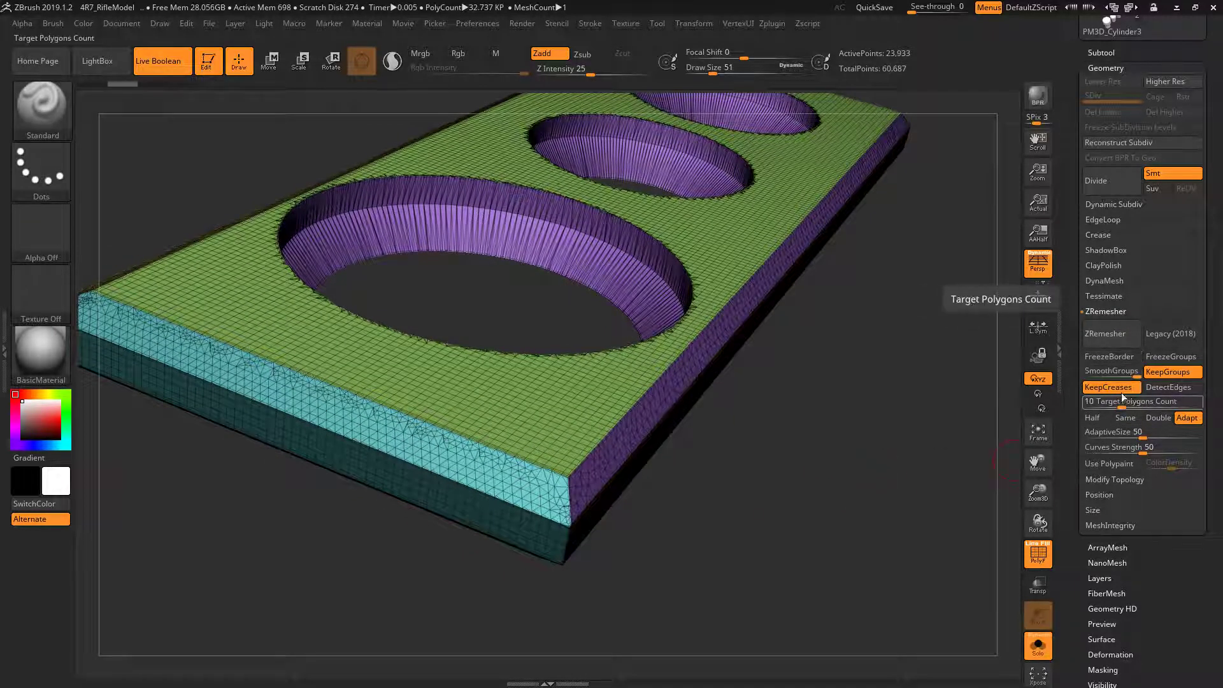
{"action": "left_click_drag", "start_coordinate": [1121, 401], "coordinate": [1119, 401]}
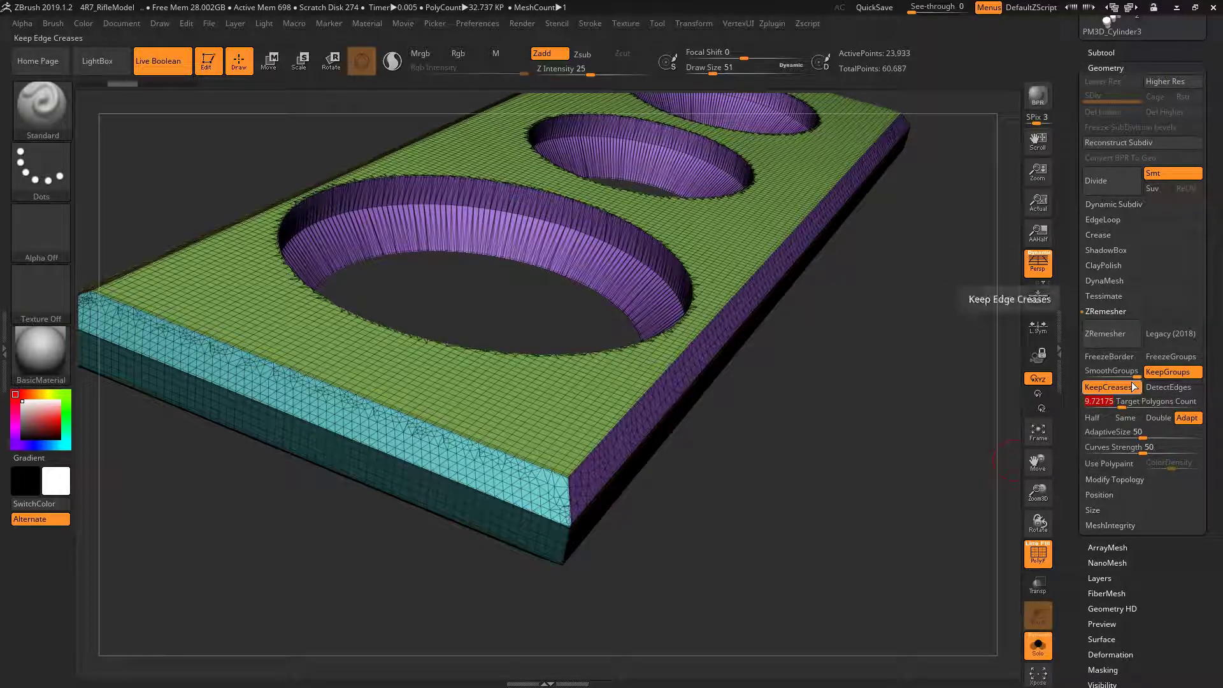
{"action": "left_click", "coordinate": [1106, 339]}
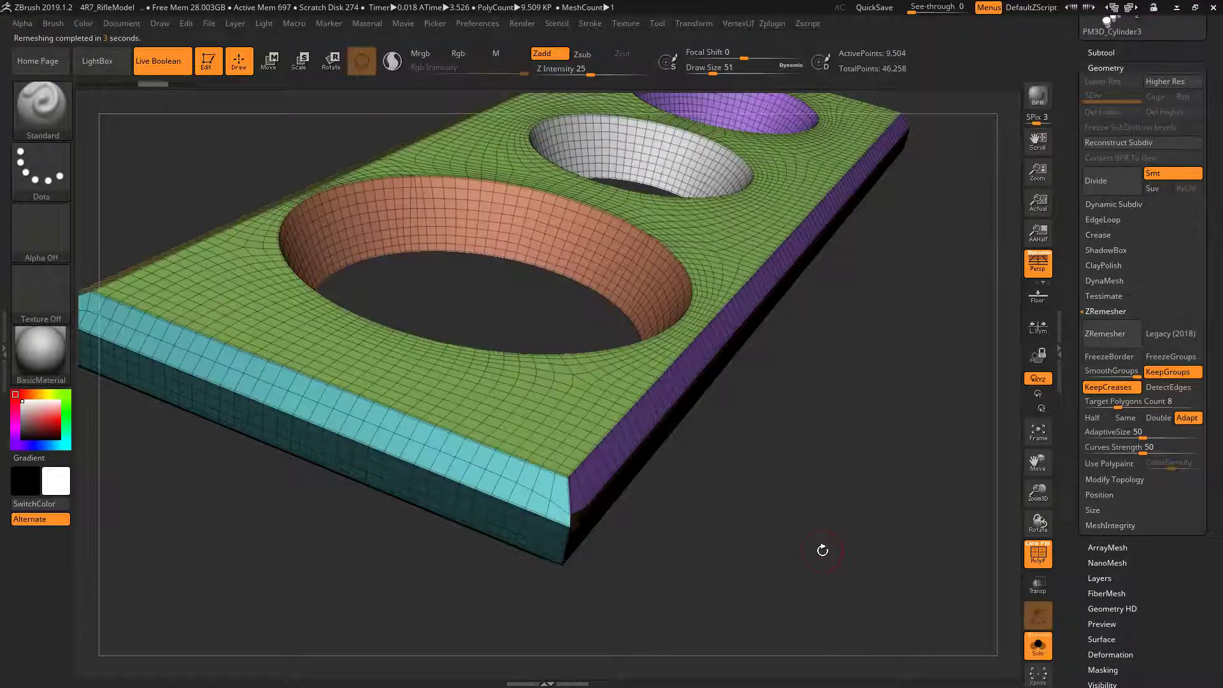
{"action": "mouse_move", "coordinate": [843, 497]}
{"action": "left_mouse_down"}
{"action": "mouse_move", "coordinate": [848, 537]}
{"action": "mouse_move", "coordinate": [822, 448]}
{"action": "mouse_move", "coordinate": [868, 444]}
{"action": "mouse_move", "coordinate": [885, 418]}
{"action": "mouse_move", "coordinate": [746, 318]}
{"action": "left_mouse_up"}
{"action": "left_click_drag", "start_coordinate": [888, 432], "coordinate": [1003, 419]}
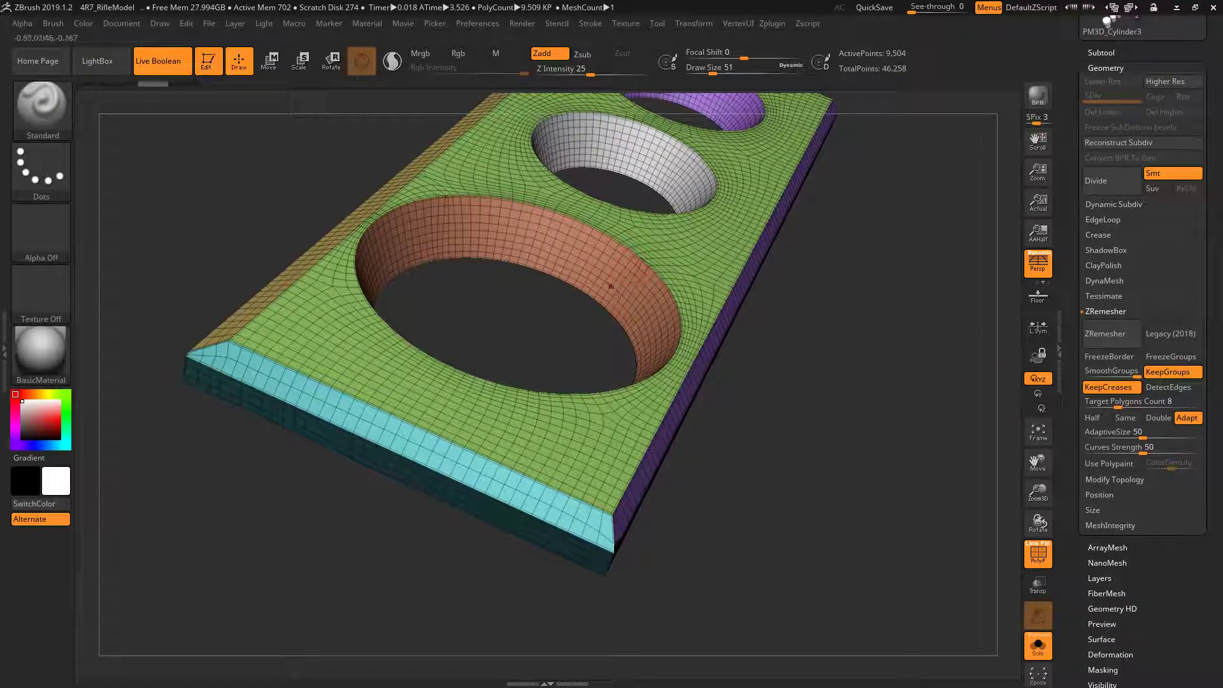
{"action": "left_click_drag", "start_coordinate": [834, 385], "coordinate": [611, 276]}
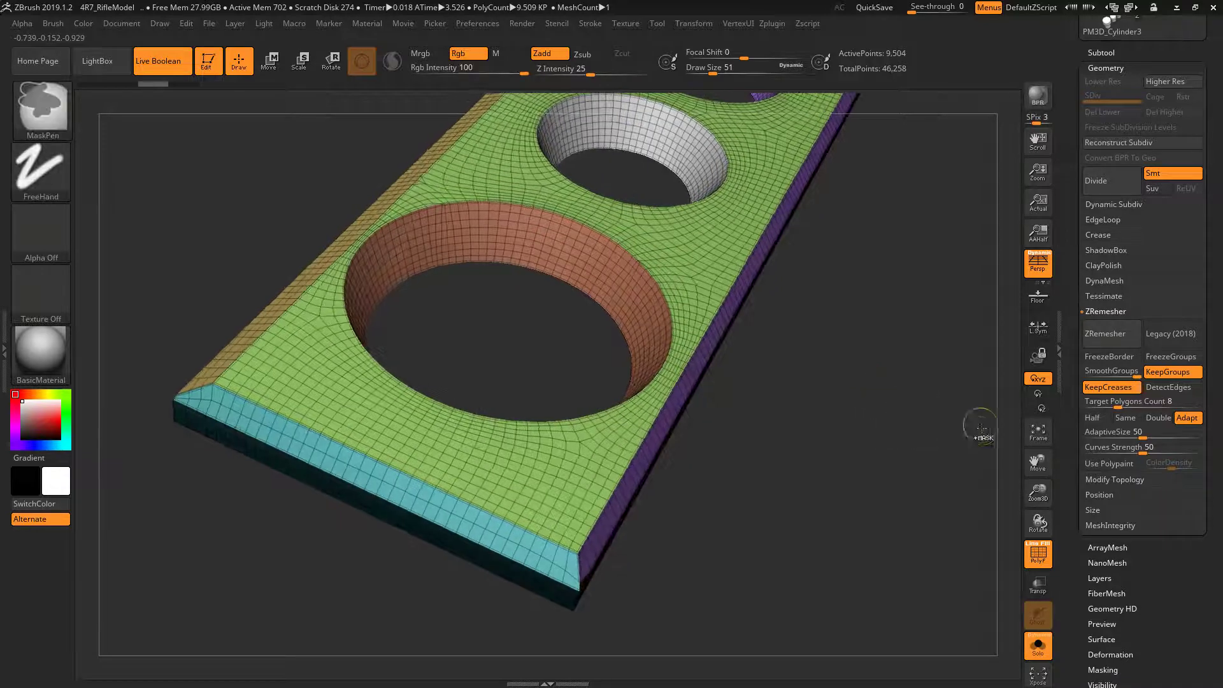
{"action": "key", "text": "ctrl+z"}
{"action": "left_click", "coordinate": [1174, 372]}
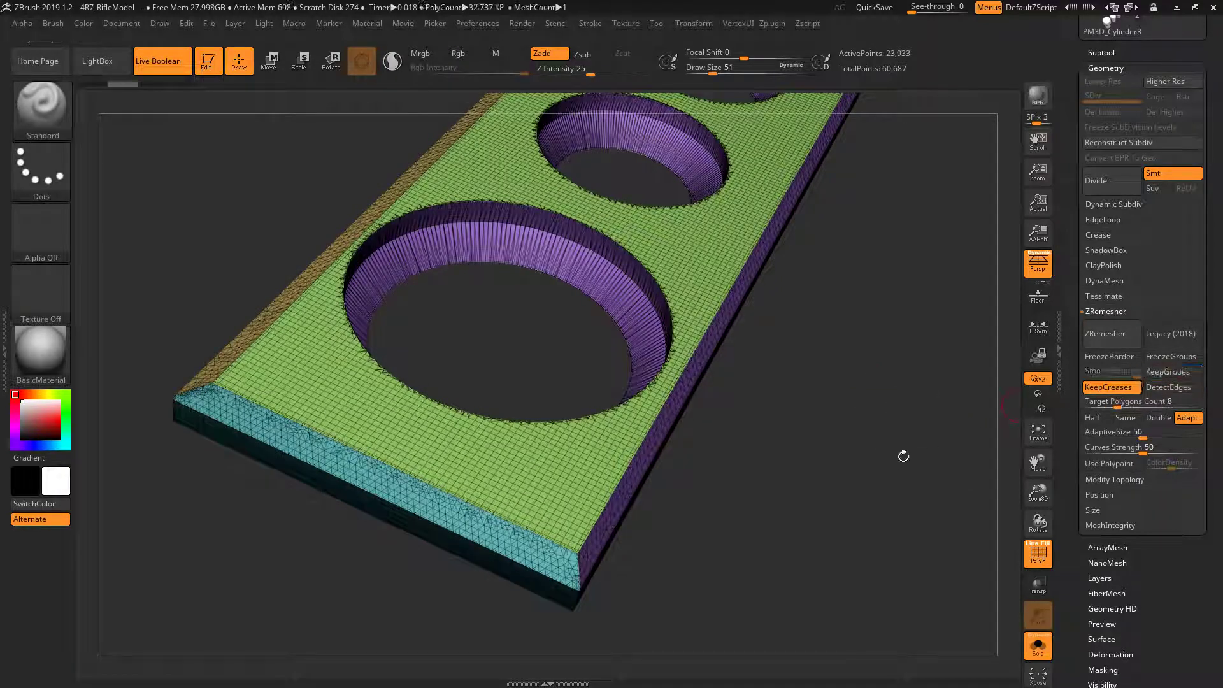
Step: Re-enable KeepGroups and remesh the plate at target 8, giving 6,714 points
{"action": "left_click", "coordinate": [1167, 373]}
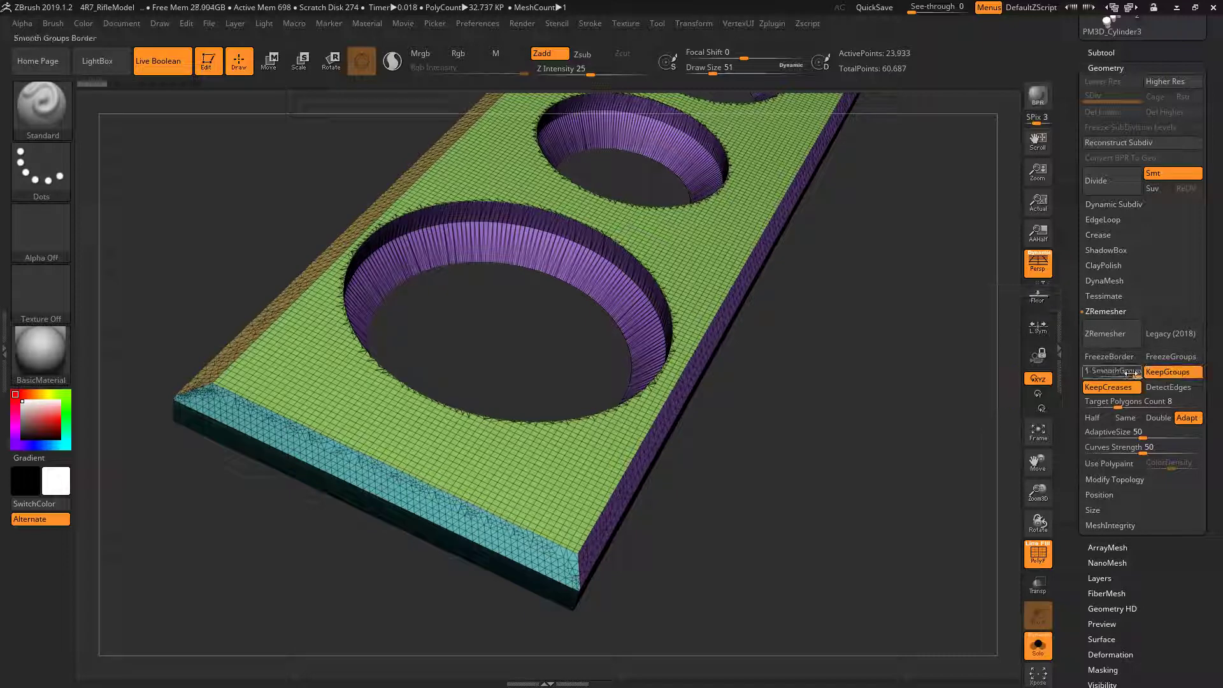
{"action": "left_click", "coordinate": [1119, 344]}
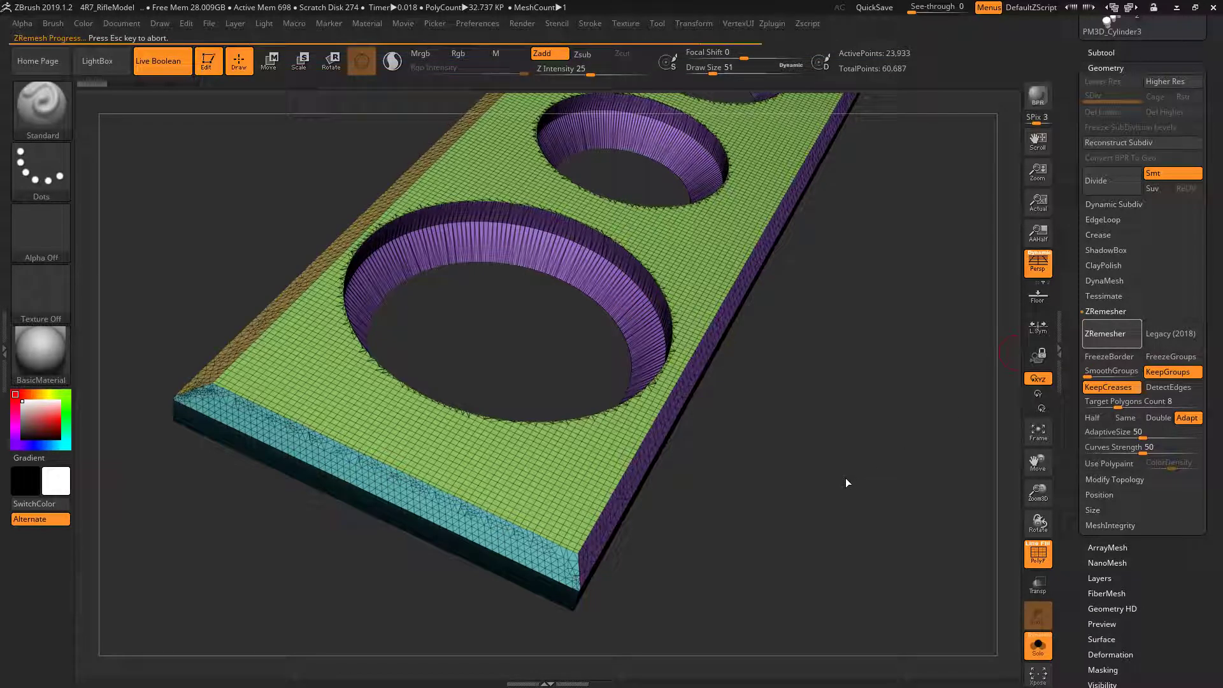
{"action": "left_click_drag", "start_coordinate": [846, 478], "coordinate": [992, 418]}
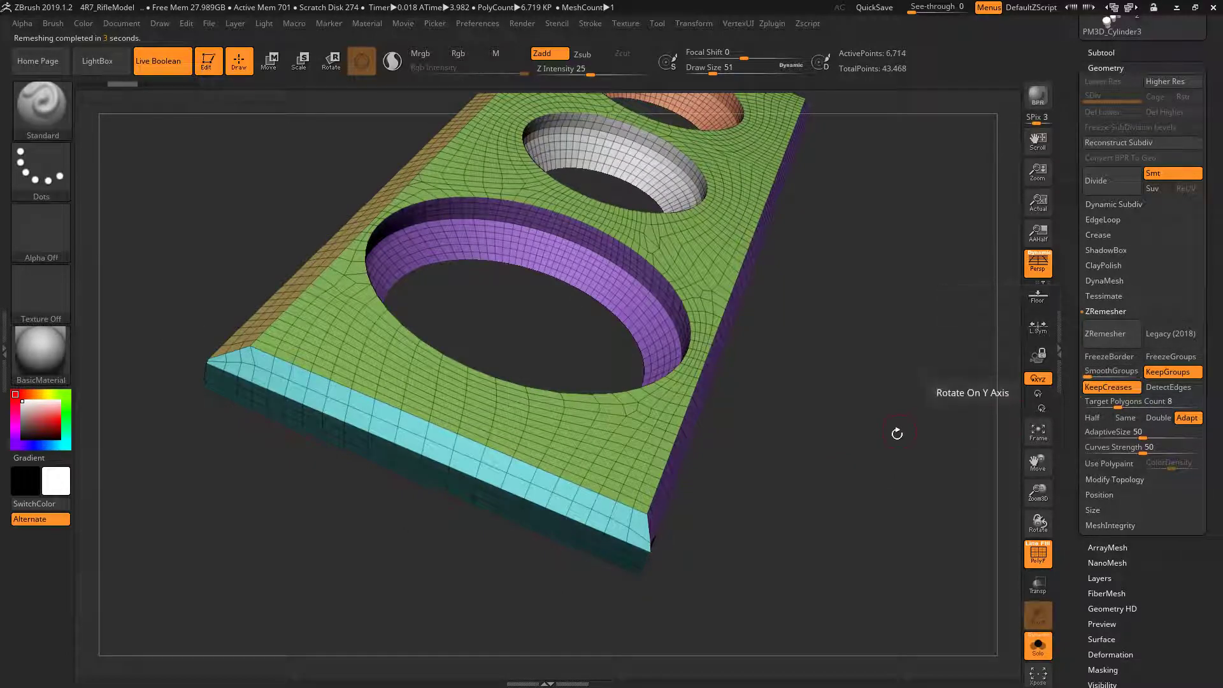
Step: Inspect the remeshed holes, undo the remesh, and raise Target Polygons Count to 10
{"action": "scroll", "coordinate": [893, 429], "scroll_direction": "up", "scroll_amount": 3}
{"action": "scroll", "coordinate": [895, 439], "scroll_direction": "up", "scroll_amount": 2}
{"action": "scroll", "coordinate": [708, 325], "scroll_direction": "up", "scroll_amount": 2}
{"action": "scroll", "coordinate": [828, 357], "scroll_direction": "down", "scroll_amount": 3}
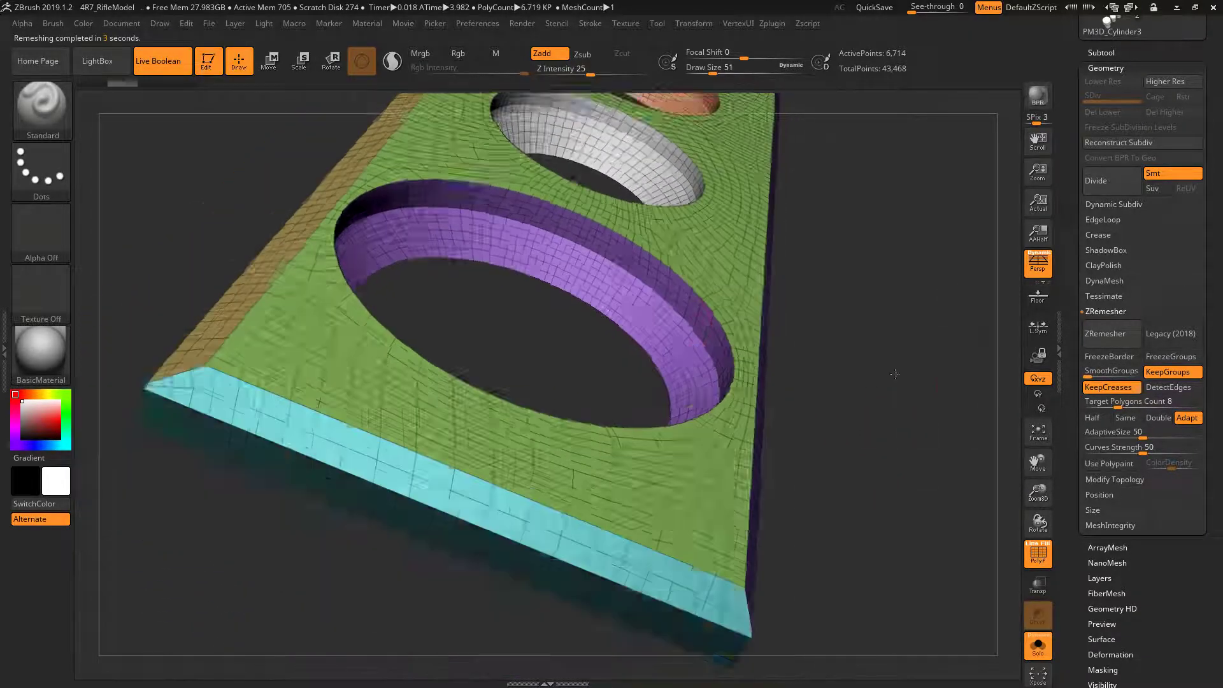
{"action": "mouse_move", "coordinate": [916, 381]}
{"action": "left_mouse_down"}
{"action": "mouse_move", "coordinate": [876, 401]}
{"action": "mouse_move", "coordinate": [873, 437]}
{"action": "mouse_move", "coordinate": [800, 466]}
{"action": "mouse_move", "coordinate": [849, 453]}
{"action": "mouse_move", "coordinate": [796, 519]}
{"action": "mouse_move", "coordinate": [872, 486]}
{"action": "mouse_move", "coordinate": [887, 293]}
{"action": "mouse_move", "coordinate": [829, 390]}
{"action": "mouse_move", "coordinate": [859, 389]}
{"action": "mouse_move", "coordinate": [785, 371]}
{"action": "left_mouse_up"}
{"action": "mouse_move", "coordinate": [600, 306]}
{"action": "left_mouse_down"}
{"action": "mouse_move", "coordinate": [688, 255]}
{"action": "mouse_move", "coordinate": [745, 196]}
{"action": "mouse_move", "coordinate": [726, 388]}
{"action": "mouse_move", "coordinate": [739, 353]}
{"action": "mouse_move", "coordinate": [797, 346]}
{"action": "mouse_move", "coordinate": [841, 380]}
{"action": "mouse_move", "coordinate": [865, 466]}
{"action": "mouse_move", "coordinate": [837, 494]}
{"action": "mouse_move", "coordinate": [898, 425]}
{"action": "left_mouse_up"}
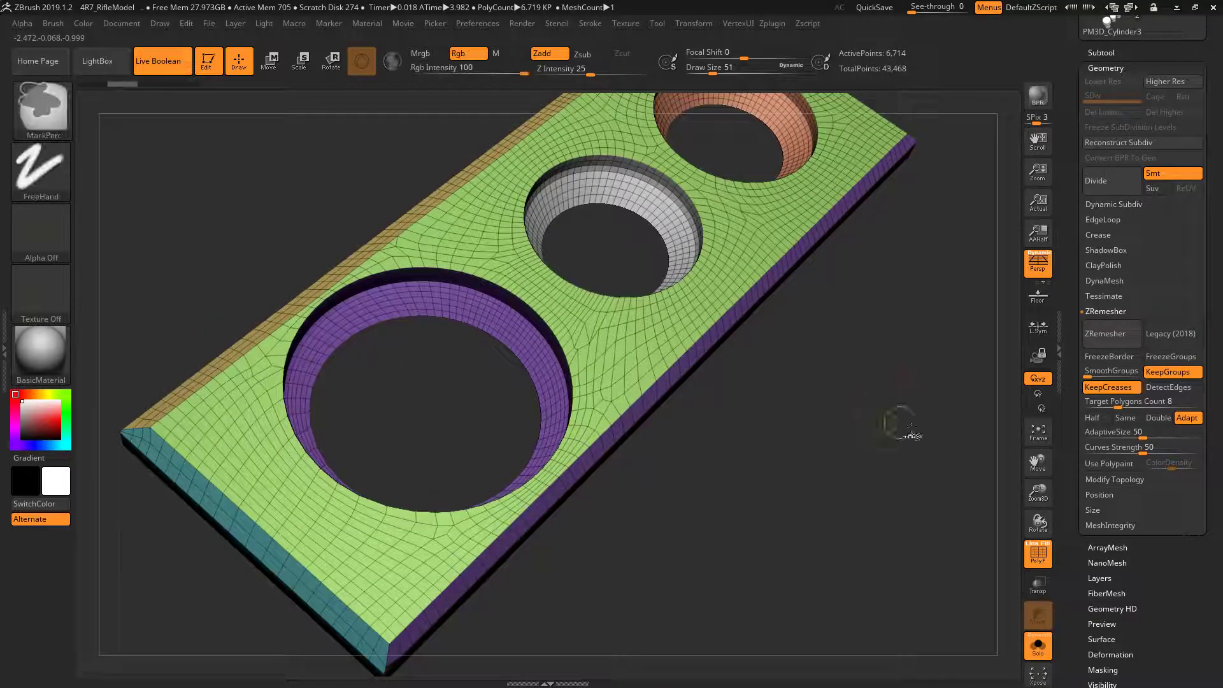
{"action": "key", "text": "ctrl+z"}
{"action": "left_click_drag", "start_coordinate": [1127, 404], "coordinate": [1136, 401]}
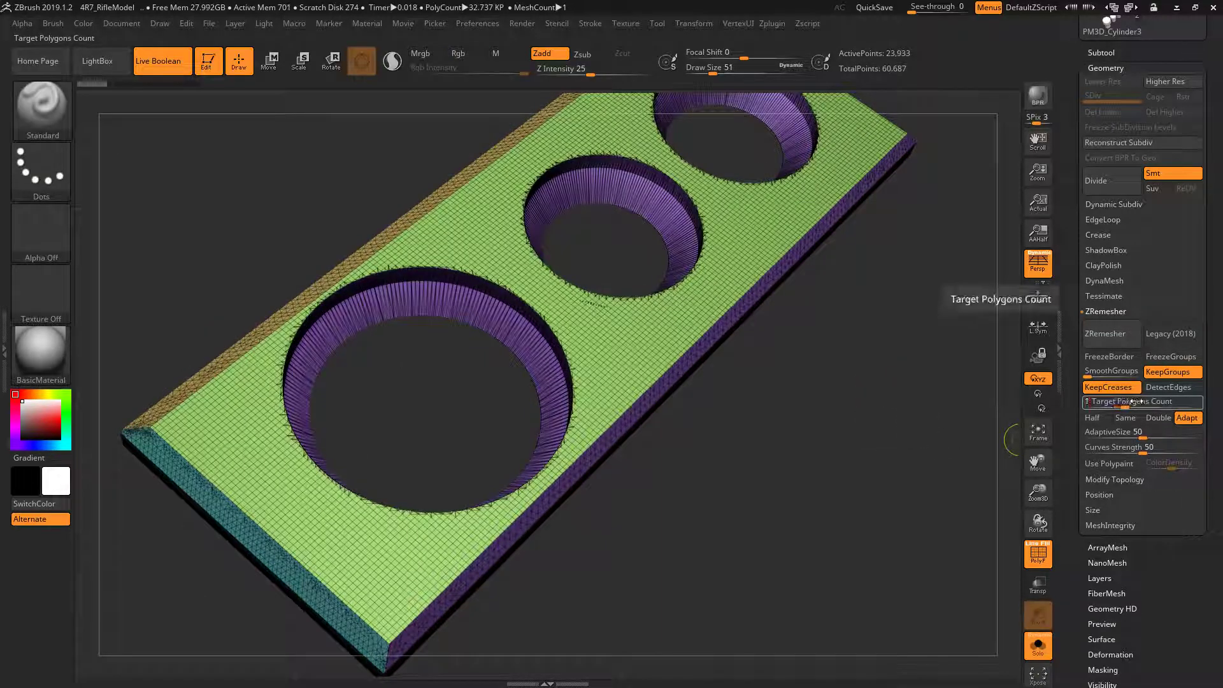
Step: Remesh at target 10, then undo the result that distorted the large hole
{"action": "left_click", "coordinate": [1109, 337]}
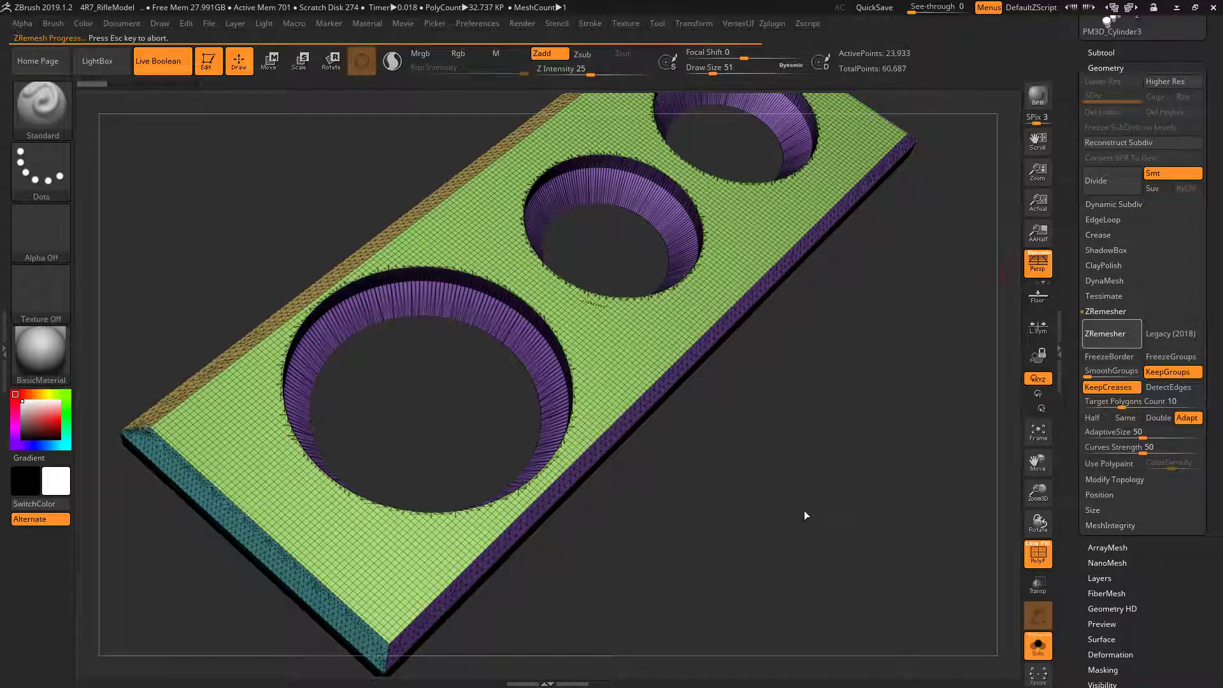
{"action": "mouse_move", "coordinate": [834, 511]}
{"action": "left_mouse_down", "text": "alt"}
{"action": "mouse_move", "coordinate": [935, 245]}
{"action": "mouse_move", "coordinate": [980, 399]}
{"action": "mouse_move", "coordinate": [936, 427]}
{"action": "left_mouse_up", "text": "alt"}
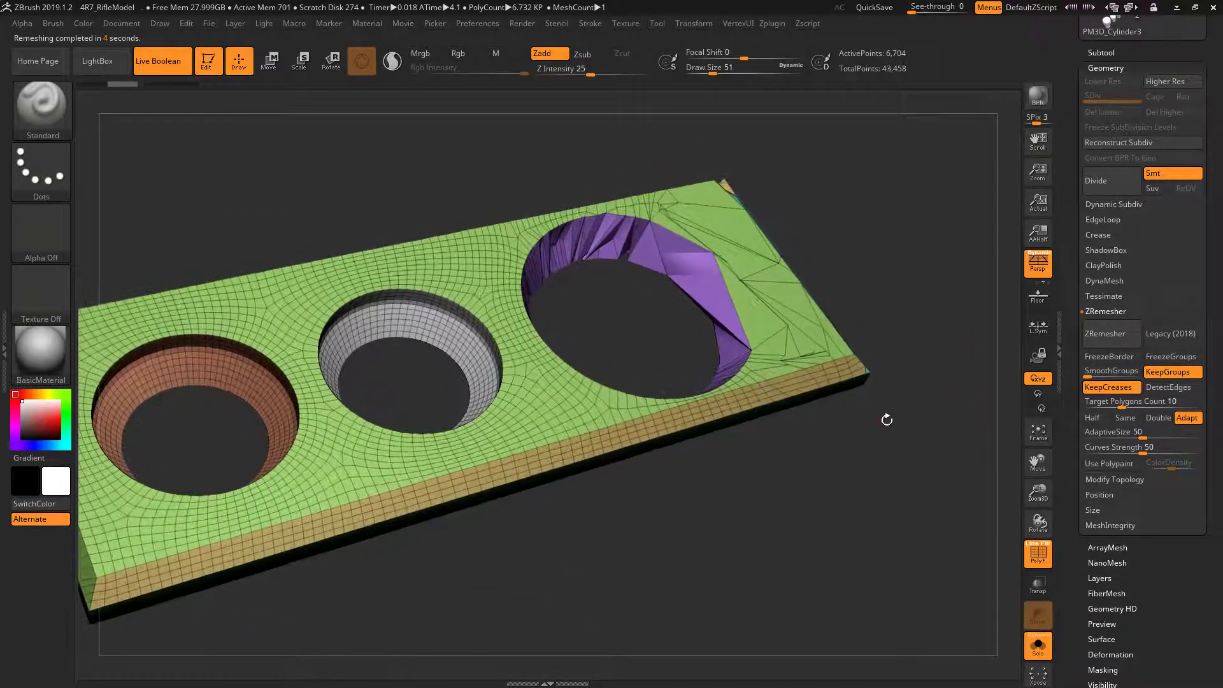
{"action": "key", "text": "ctrl"}
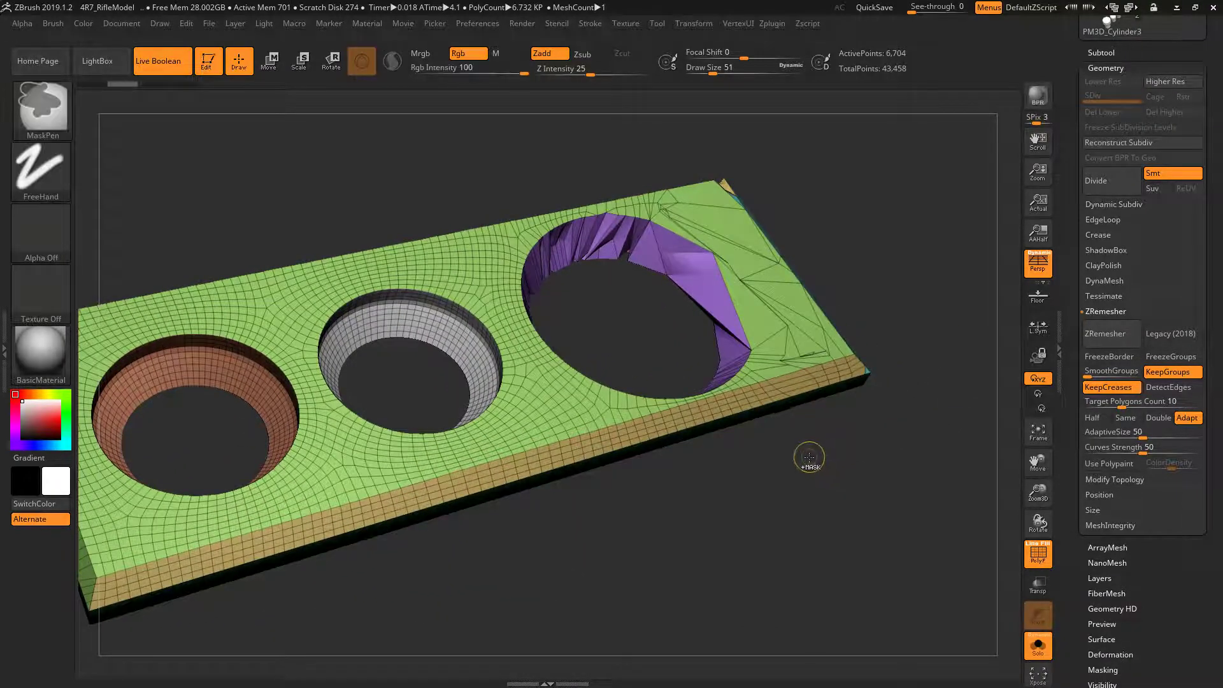
{"action": "key", "text": "ctrl+z"}
Step: Remesh at target 9, inspect it edge-on, and undo back to the dense mesh
{"action": "left_click", "coordinate": [1122, 402]}
{"action": "type", "text": "9"}
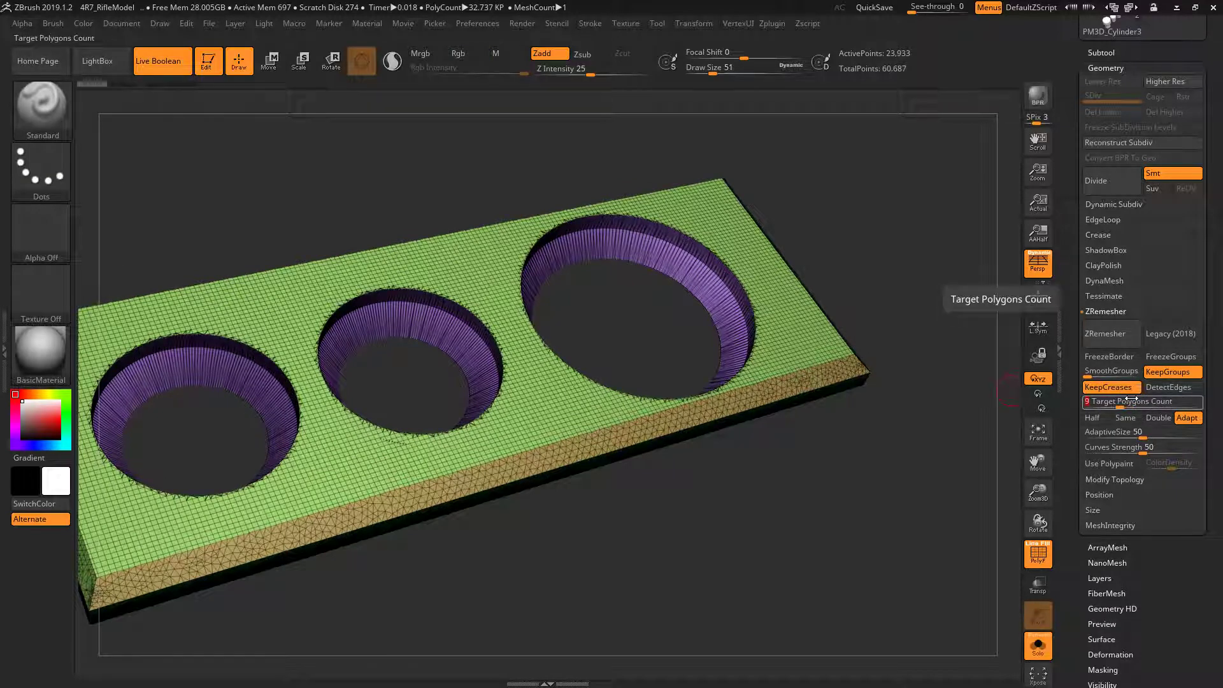
{"action": "left_click", "coordinate": [1105, 334]}
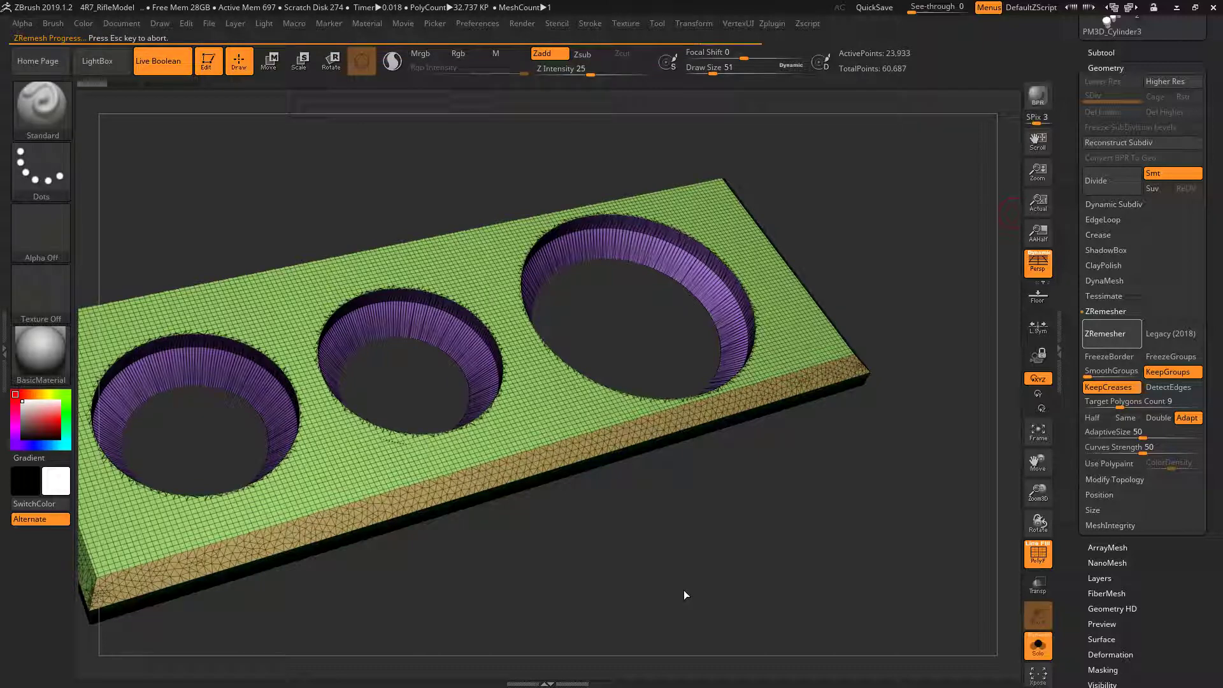
{"action": "mouse_move", "coordinate": [770, 536]}
{"action": "left_mouse_down"}
{"action": "mouse_move", "coordinate": [894, 520]}
{"action": "mouse_move", "coordinate": [947, 494]}
{"action": "mouse_move", "coordinate": [911, 504]}
{"action": "left_mouse_up"}
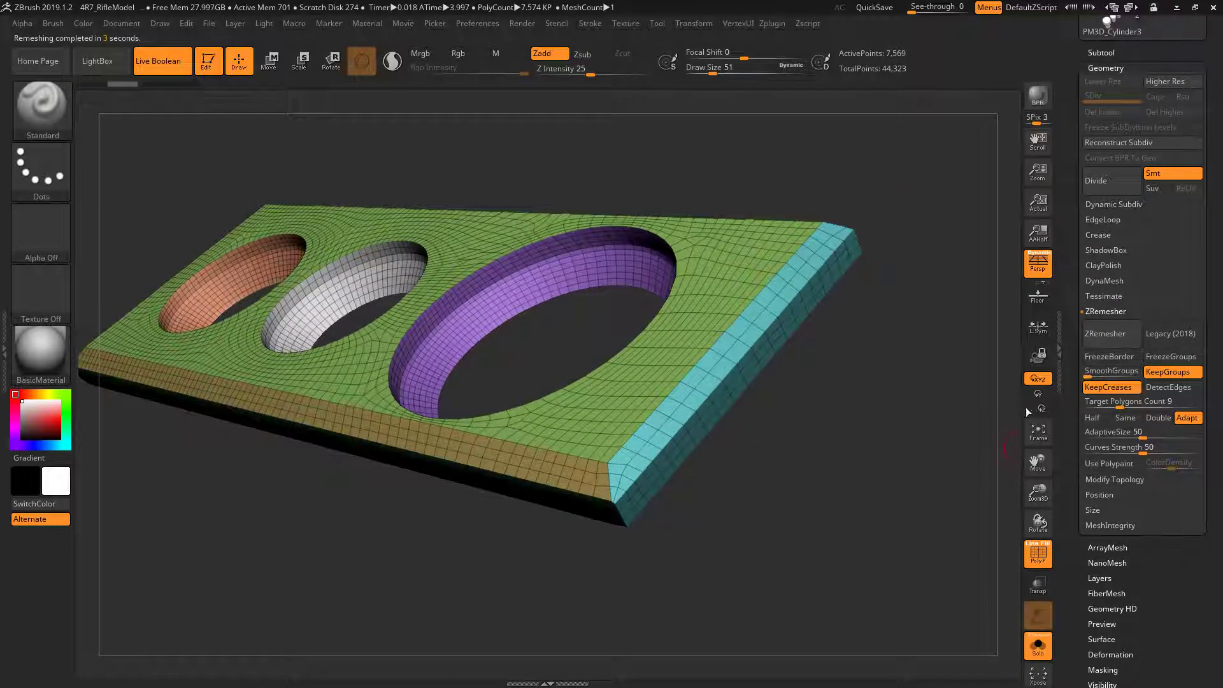
{"action": "key", "text": "ctrl+z"}
Step: Remesh at target 11 for 8,965 points and select the 2018 subtool
{"action": "left_click", "coordinate": [1135, 401]}
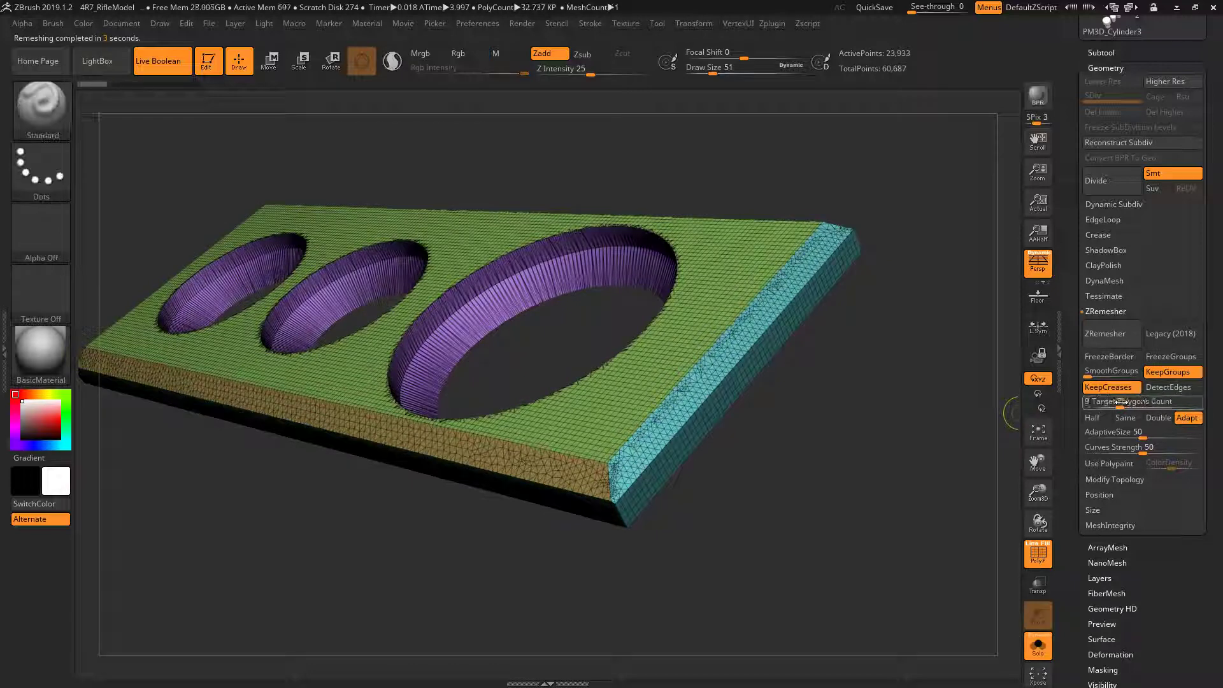
{"action": "type", "text": "11"}
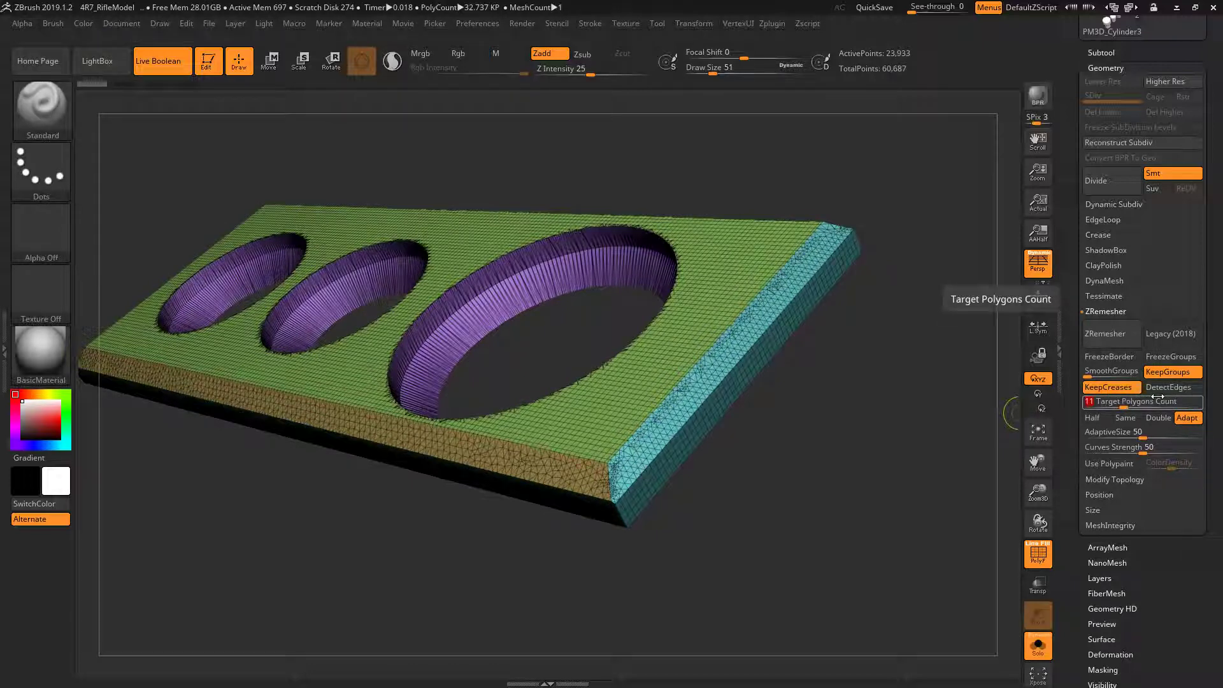
{"action": "left_click", "coordinate": [1110, 331]}
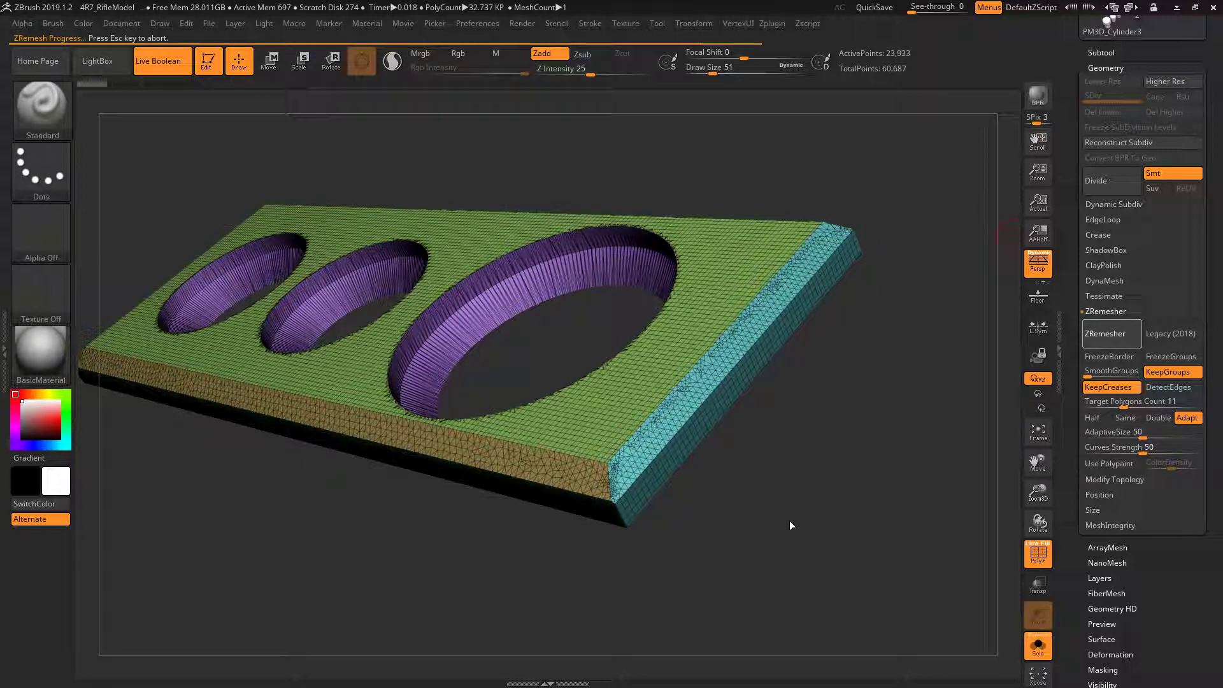
{"action": "mouse_move", "coordinate": [851, 479]}
{"action": "left_mouse_down"}
{"action": "mouse_move", "coordinate": [882, 437]}
{"action": "mouse_move", "coordinate": [895, 525]}
{"action": "mouse_move", "coordinate": [881, 472]}
{"action": "mouse_move", "coordinate": [961, 451]}
{"action": "mouse_move", "coordinate": [917, 508]}
{"action": "mouse_move", "coordinate": [884, 456]}
{"action": "mouse_move", "coordinate": [914, 483]}
{"action": "mouse_move", "coordinate": [896, 505]}
{"action": "mouse_move", "coordinate": [884, 281]}
{"action": "mouse_move", "coordinate": [917, 325]}
{"action": "mouse_move", "coordinate": [946, 276]}
{"action": "mouse_move", "coordinate": [889, 218]}
{"action": "left_mouse_up"}
{"action": "left_click_drag", "start_coordinate": [1074, 173], "coordinate": [1078, 223]}
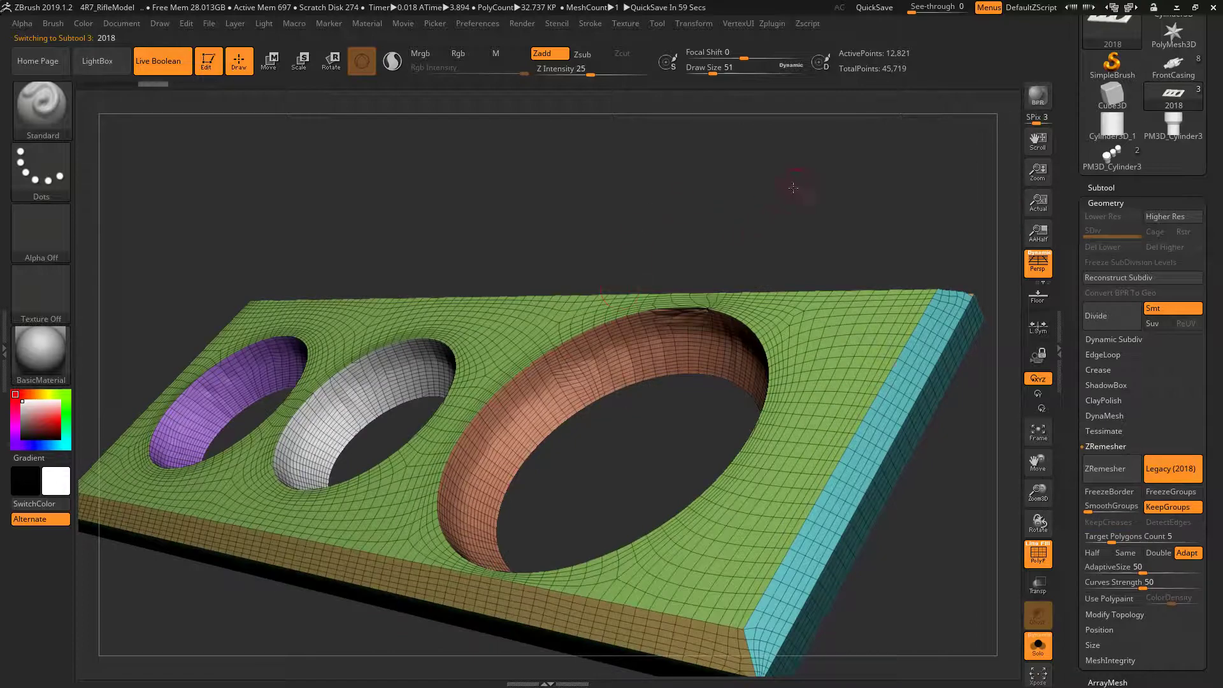
Step: Toggle PolyF off and on while orbiting, returning to subtool 2019 with Alt+Up
{"action": "mouse_move", "coordinate": [793, 188]}
{"action": "left_mouse_down"}
{"action": "mouse_move", "coordinate": [838, 202]}
{"action": "mouse_move", "coordinate": [859, 181]}
{"action": "mouse_move", "coordinate": [901, 182]}
{"action": "mouse_move", "coordinate": [953, 155]}
{"action": "mouse_move", "coordinate": [939, 197]}
{"action": "mouse_move", "coordinate": [910, 206]}
{"action": "left_mouse_up"}
{"action": "key", "text": "shift+f"}
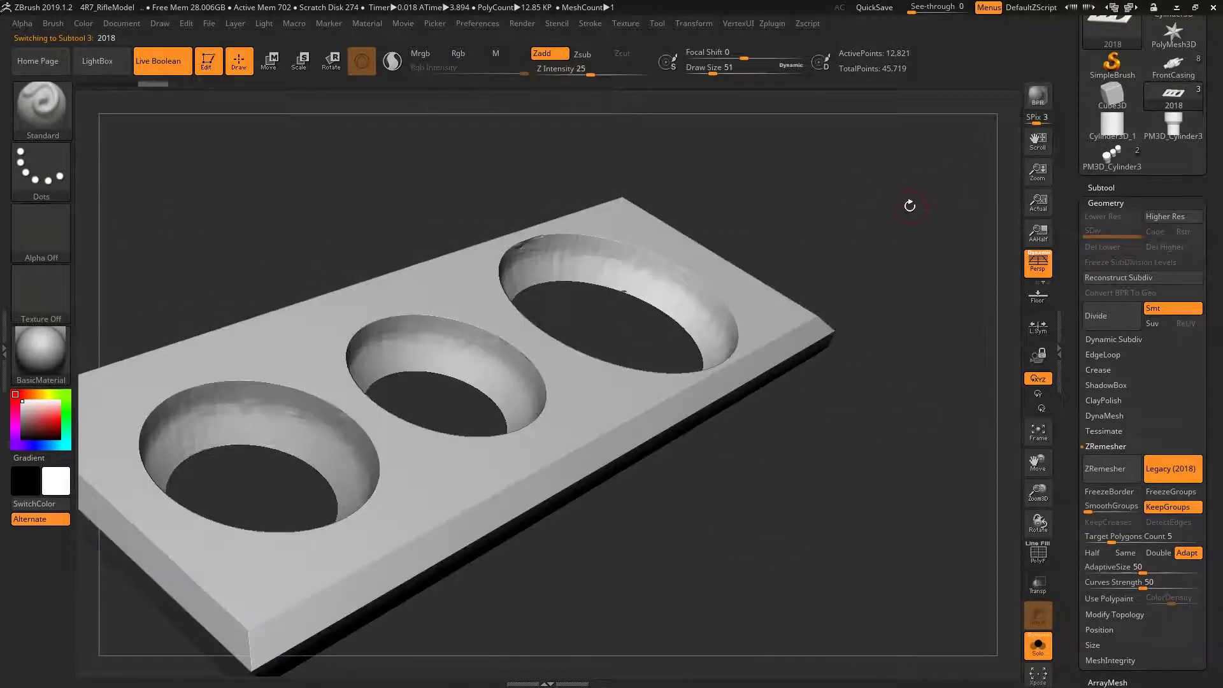
{"action": "key", "text": "alt+Up"}
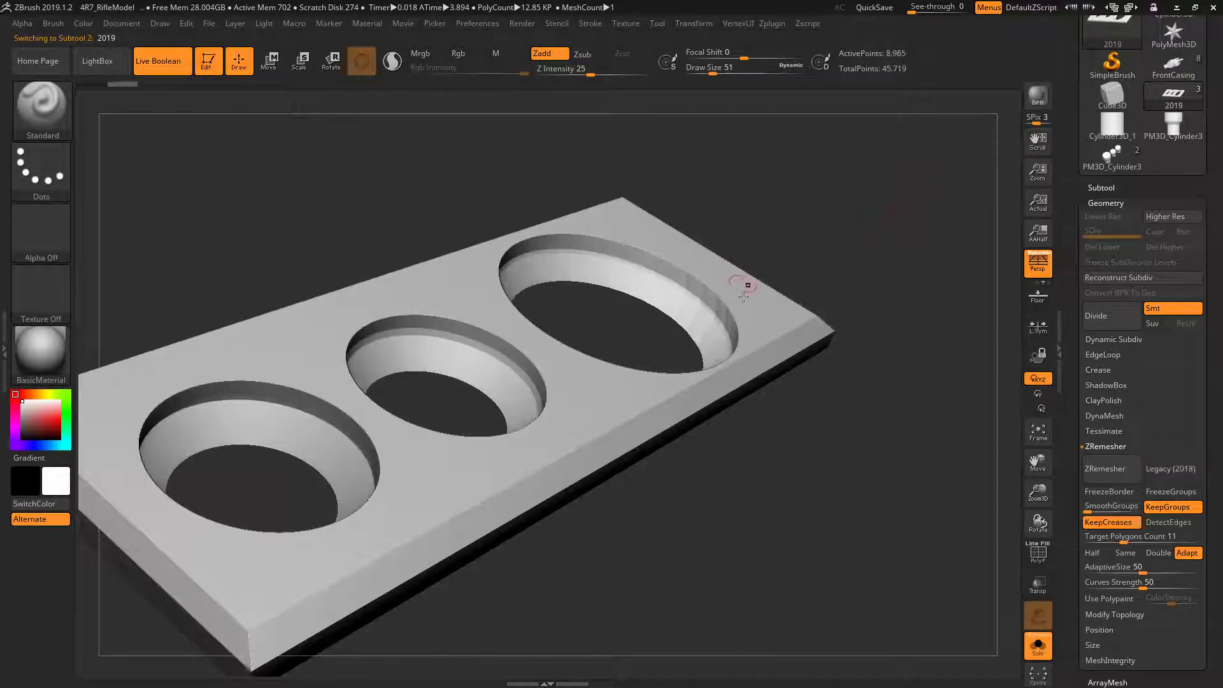
{"action": "mouse_move", "coordinate": [744, 296]}
{"action": "left_mouse_down"}
{"action": "mouse_move", "coordinate": [866, 276]}
{"action": "mouse_move", "coordinate": [877, 255]}
{"action": "mouse_move", "coordinate": [948, 213]}
{"action": "mouse_move", "coordinate": [932, 225]}
{"action": "mouse_move", "coordinate": [949, 307]}
{"action": "left_mouse_up"}
{"action": "key", "text": "shift+f"}
{"action": "key", "text": "shift+f"}
{"action": "mouse_move", "coordinate": [937, 357]}
{"action": "left_mouse_down"}
{"action": "mouse_move", "coordinate": [919, 374]}
{"action": "mouse_move", "coordinate": [966, 379]}
{"action": "left_mouse_up"}
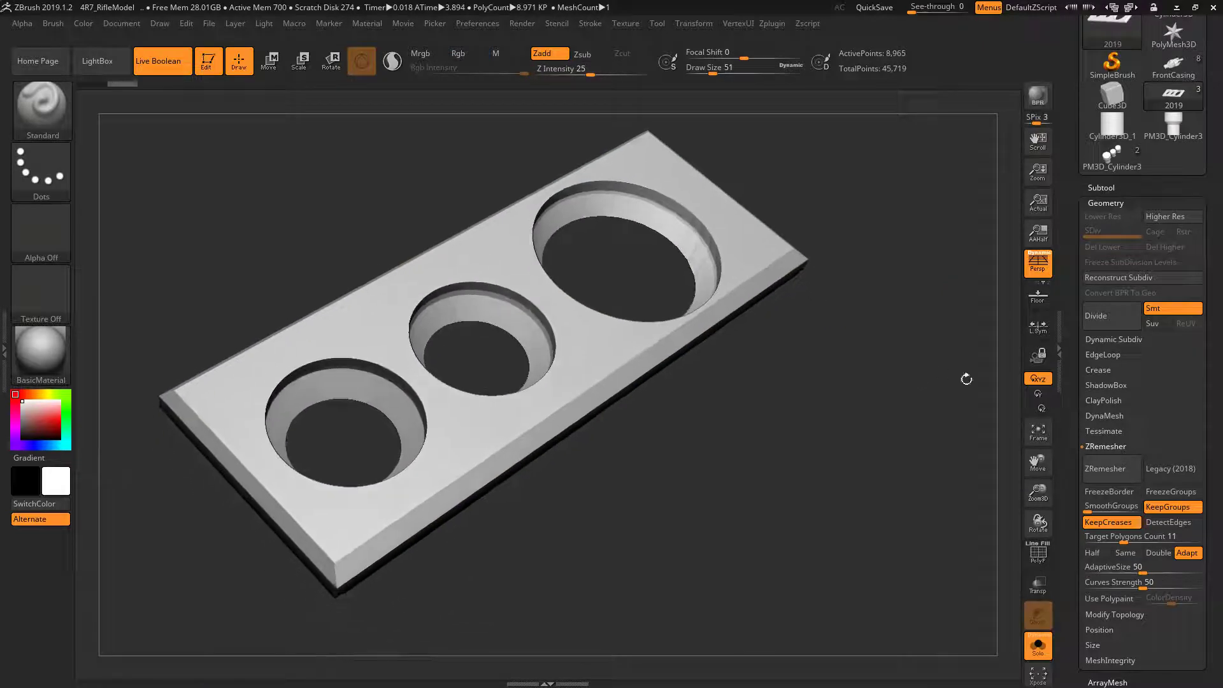
{"action": "mouse_move", "coordinate": [844, 491]}
{"action": "left_mouse_down"}
{"action": "mouse_move", "coordinate": [879, 464]}
{"action": "mouse_move", "coordinate": [923, 510]}
{"action": "mouse_move", "coordinate": [877, 457]}
{"action": "mouse_move", "coordinate": [891, 472]}
{"action": "mouse_move", "coordinate": [856, 510]}
{"action": "mouse_move", "coordinate": [946, 491]}
{"action": "mouse_move", "coordinate": [905, 475]}
{"action": "mouse_move", "coordinate": [924, 523]}
{"action": "mouse_move", "coordinate": [919, 495]}
{"action": "mouse_move", "coordinate": [978, 499]}
{"action": "left_mouse_up"}
{"action": "key", "text": "shift+f"}
{"action": "key", "text": "shift+f"}
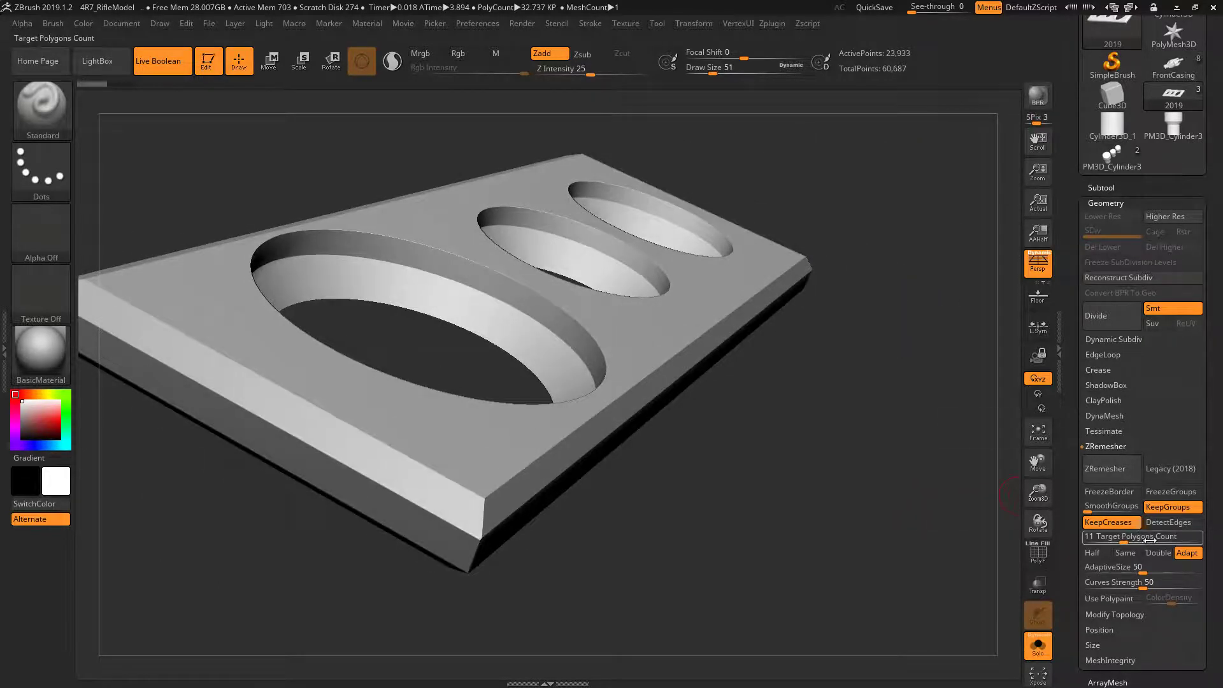
Step: Set Target Polygons Count to 60, show PolyF, and remesh the plate
{"action": "left_click_drag", "start_coordinate": [1124, 540], "coordinate": [1173, 540]}
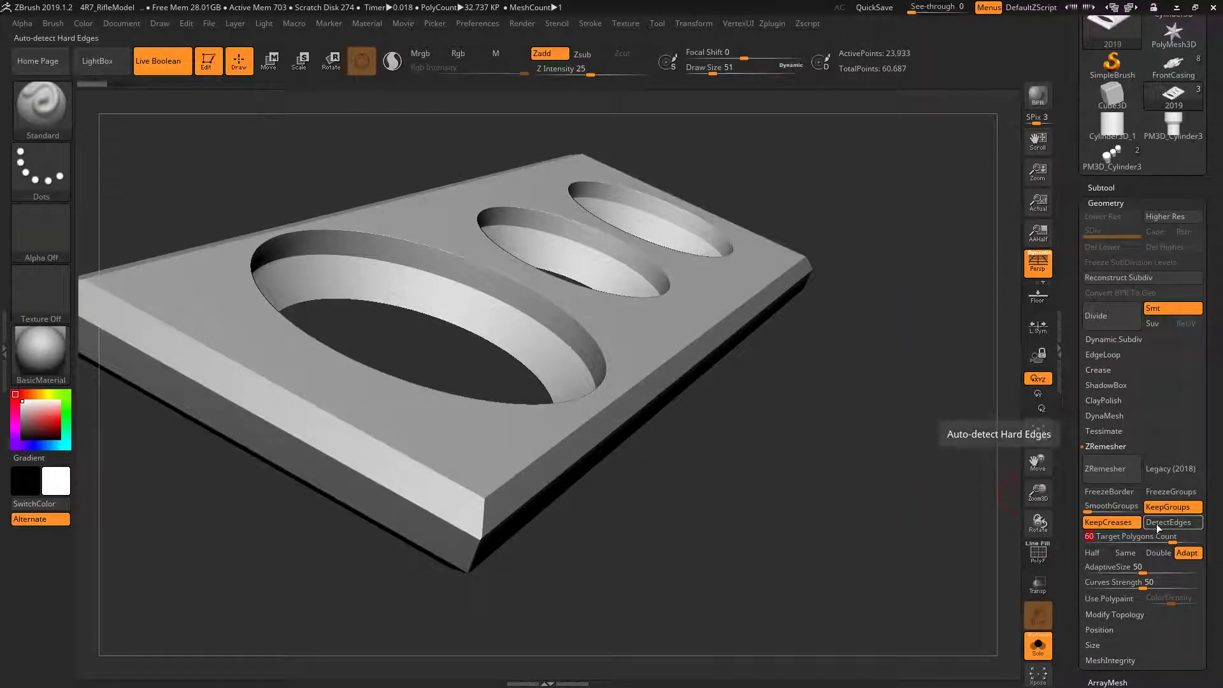
{"action": "mouse_move", "coordinate": [878, 506]}
{"action": "left_mouse_down"}
{"action": "mouse_move", "coordinate": [862, 528]}
{"action": "mouse_move", "coordinate": [1013, 492]}
{"action": "left_mouse_up"}
{"action": "key", "text": "shift+f"}
{"action": "left_click", "coordinate": [1103, 475]}
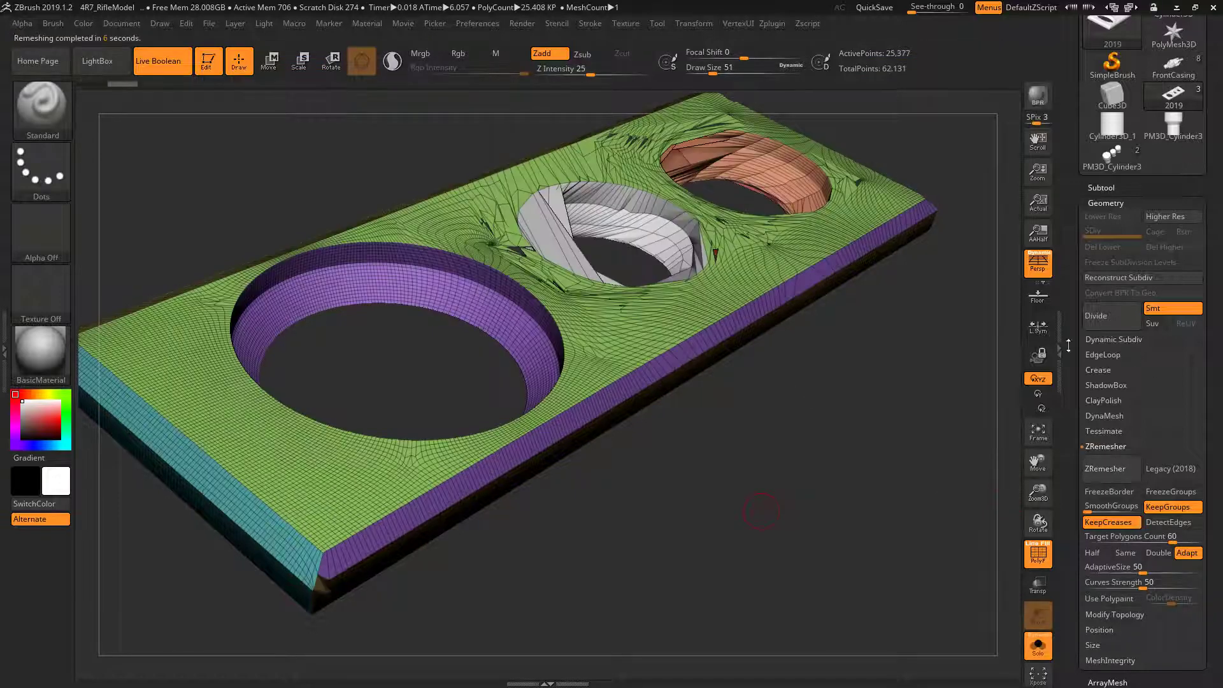
{"action": "mouse_move", "coordinate": [762, 511]}
{"action": "left_mouse_down"}
{"action": "mouse_move", "coordinate": [893, 445]}
{"action": "mouse_move", "coordinate": [920, 528]}
{"action": "mouse_move", "coordinate": [898, 500]}
{"action": "left_mouse_up"}
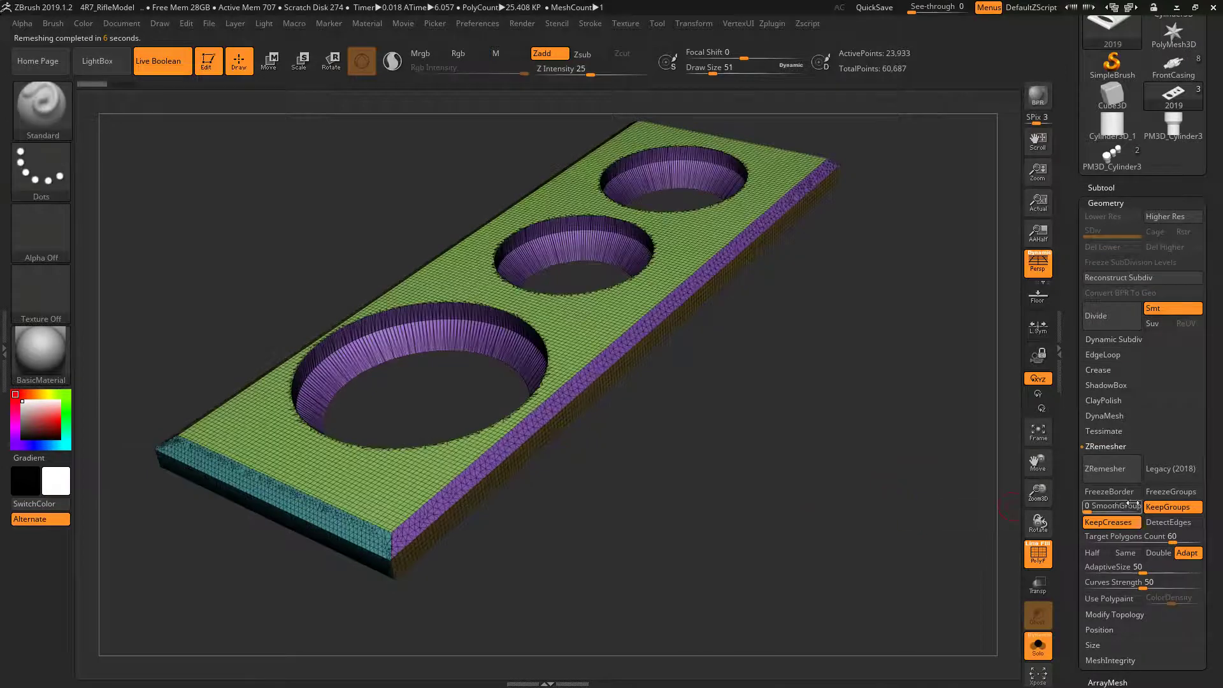
Step: Turn KeepGroups off and remesh again, giving a 69,599-point quad mesh
{"action": "left_click", "coordinate": [1164, 508]}
{"action": "mouse_move", "coordinate": [978, 553]}
{"action": "left_mouse_down"}
{"action": "mouse_move", "coordinate": [837, 482]}
{"action": "mouse_move", "coordinate": [942, 483]}
{"action": "left_mouse_up"}
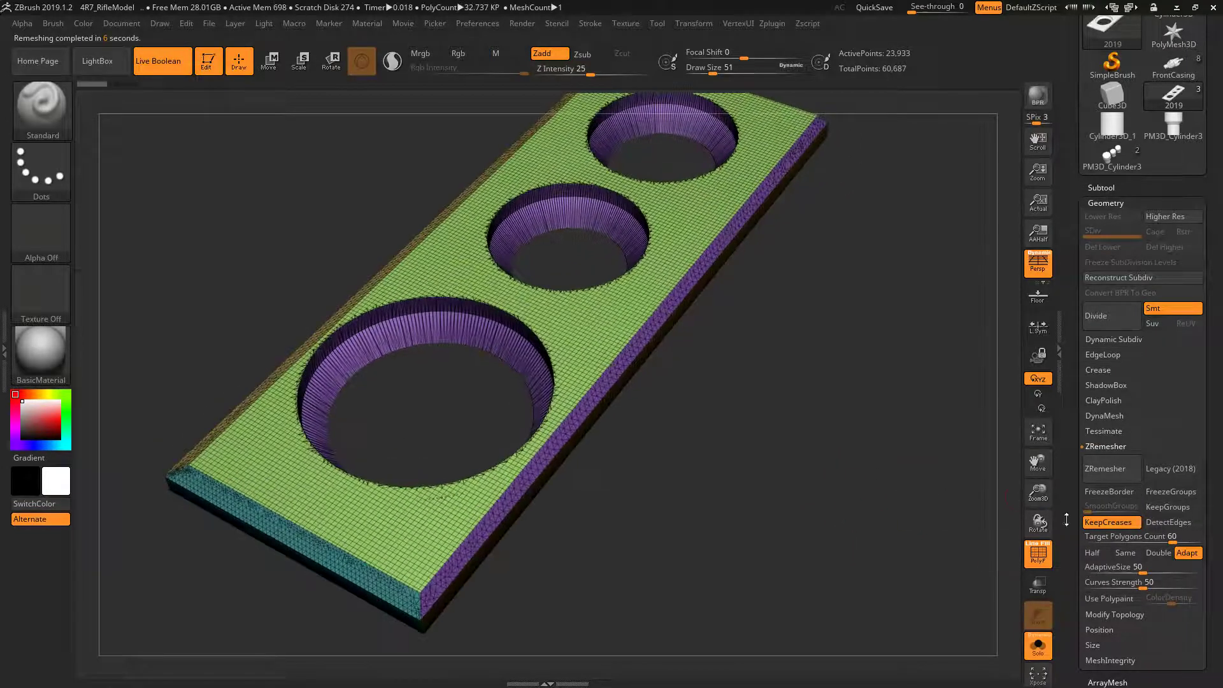
{"action": "left_click", "coordinate": [1108, 473]}
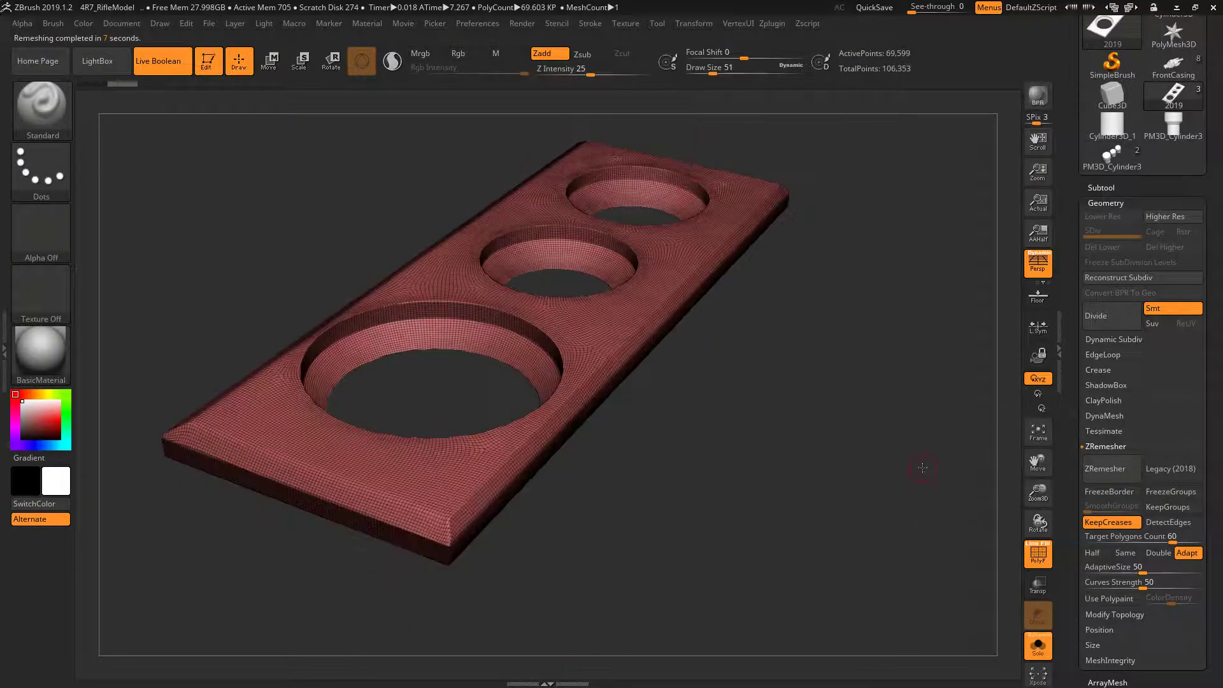
Step: Toggle DetectEdges and KeepGroups, then undo the 69,599-point remesh back to 23,933 points
{"action": "left_click_drag", "start_coordinate": [922, 468], "coordinate": [915, 511], "text": "alt"}
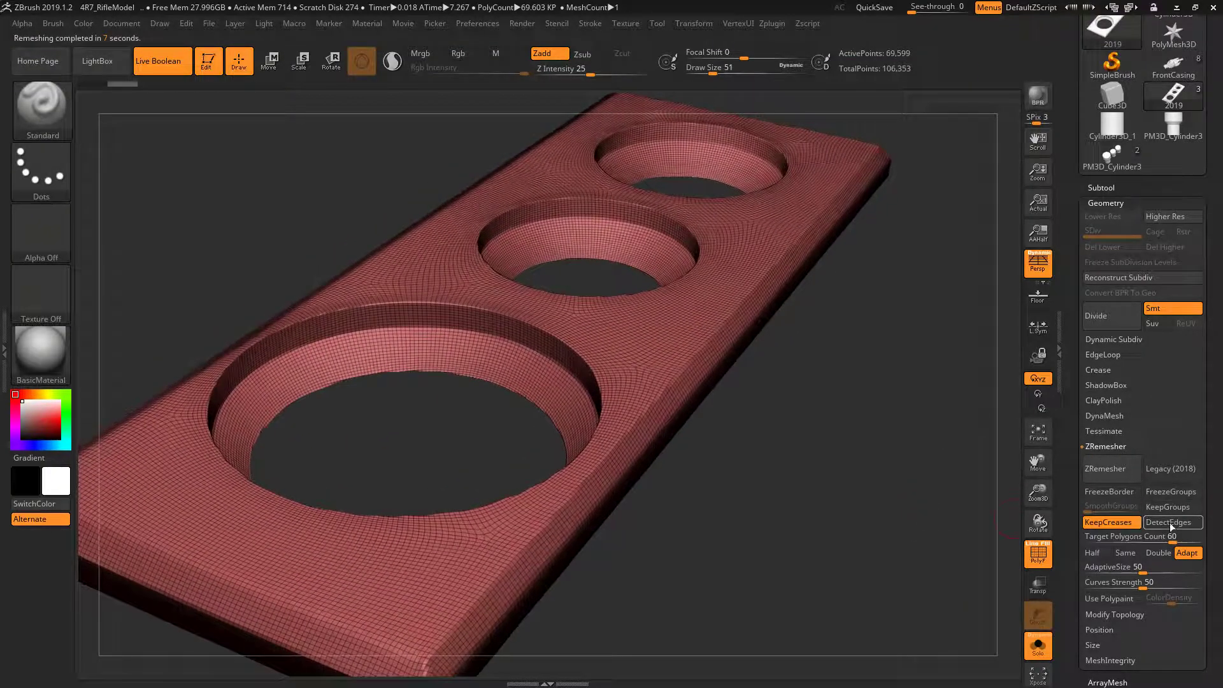
{"action": "left_click", "coordinate": [1171, 522]}
{"action": "left_click", "coordinate": [1173, 507]}
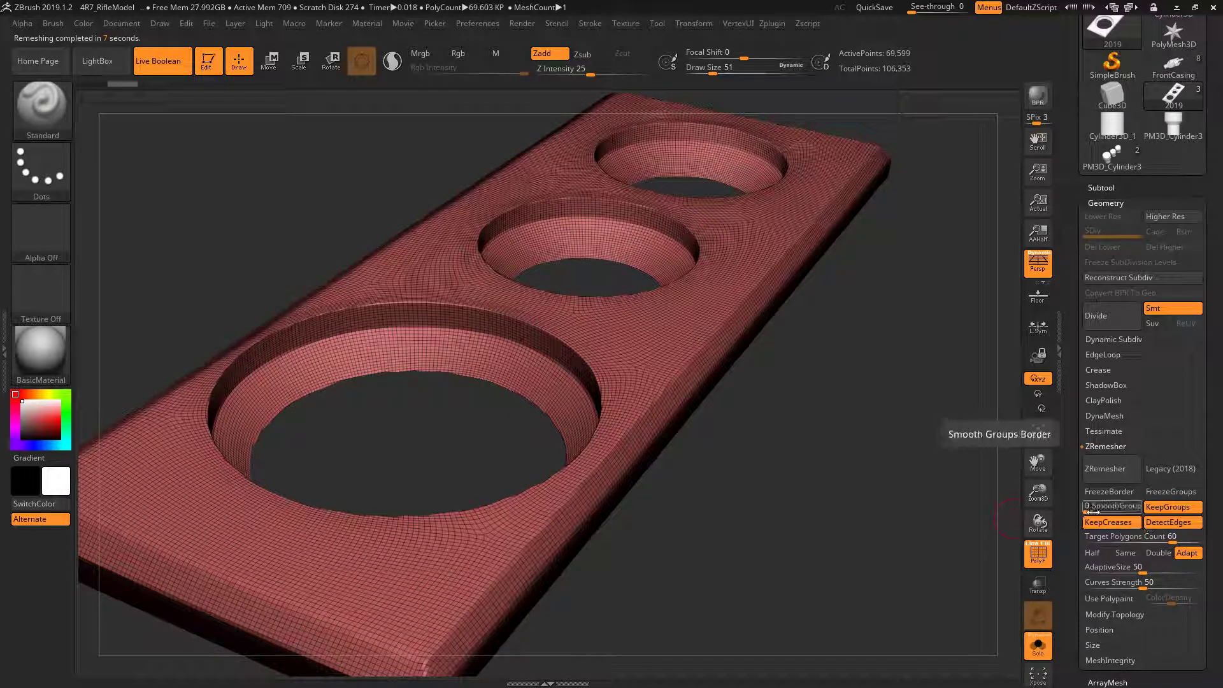
{"action": "left_click", "coordinate": [1171, 522]}
{"action": "mouse_move", "coordinate": [994, 554]}
{"action": "left_mouse_down"}
{"action": "mouse_move", "coordinate": [952, 558]}
{"action": "mouse_move", "coordinate": [943, 511]}
{"action": "mouse_move", "coordinate": [931, 510]}
{"action": "left_mouse_up"}
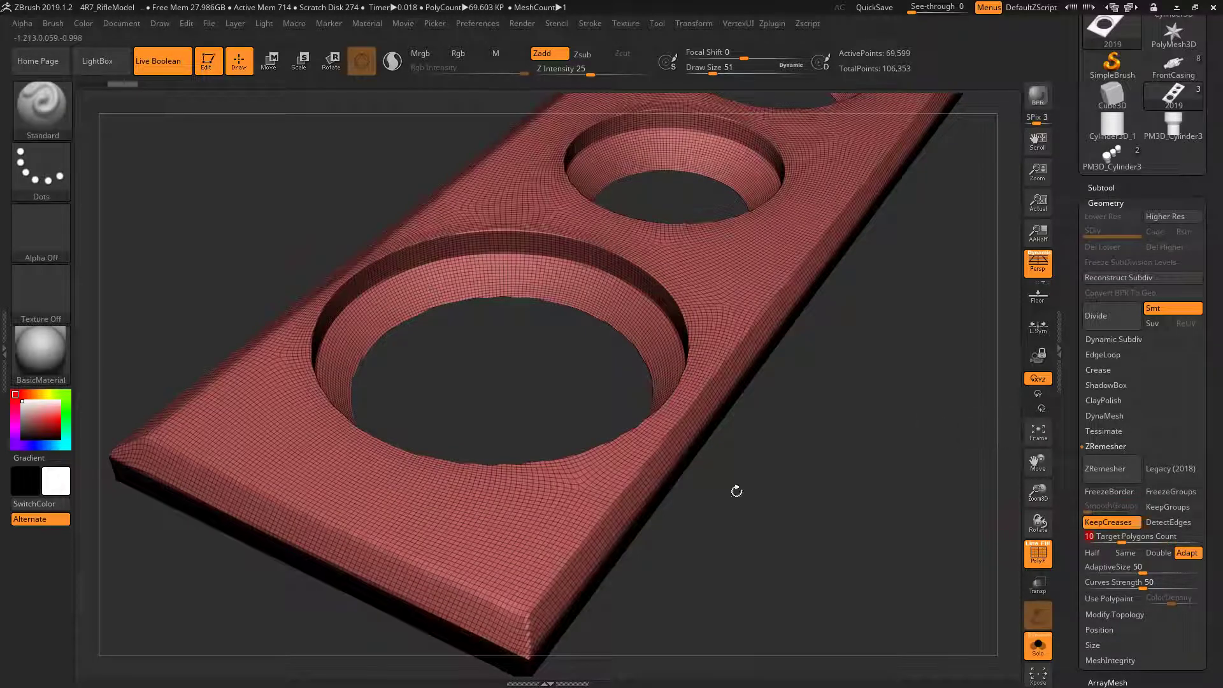
{"action": "left_click_drag", "start_coordinate": [732, 491], "coordinate": [918, 483]}
{"action": "key", "text": "ctrl+z"}
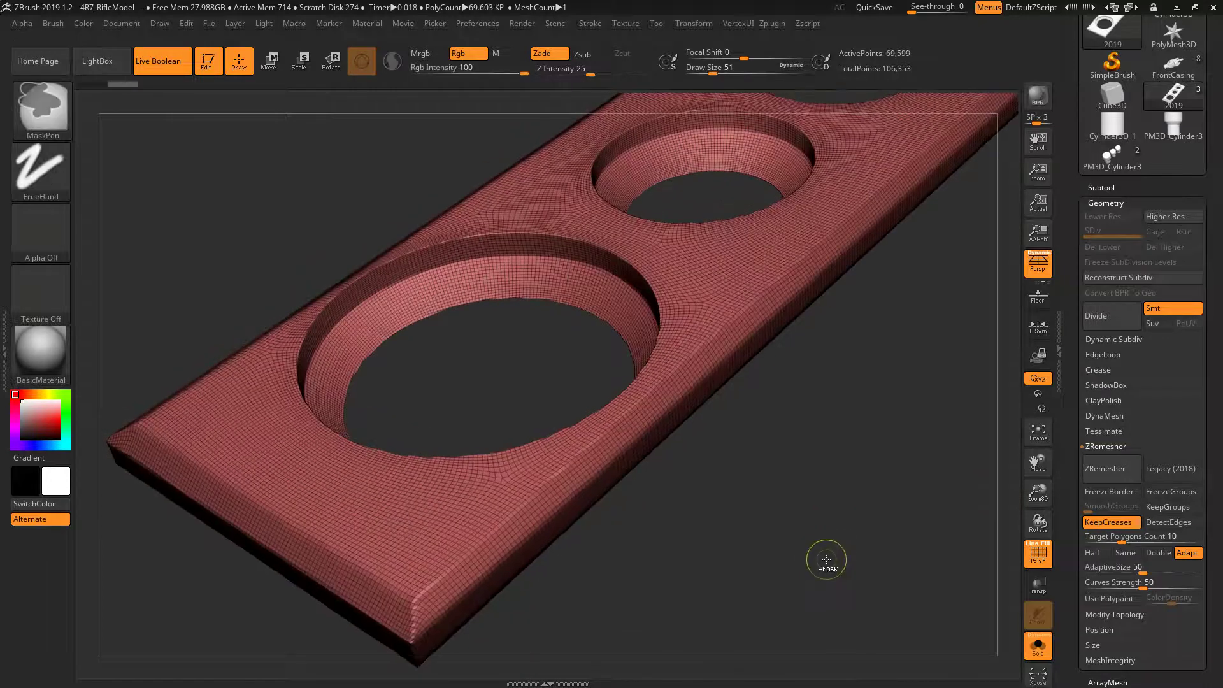
{"action": "key", "text": "ctrl+z"}
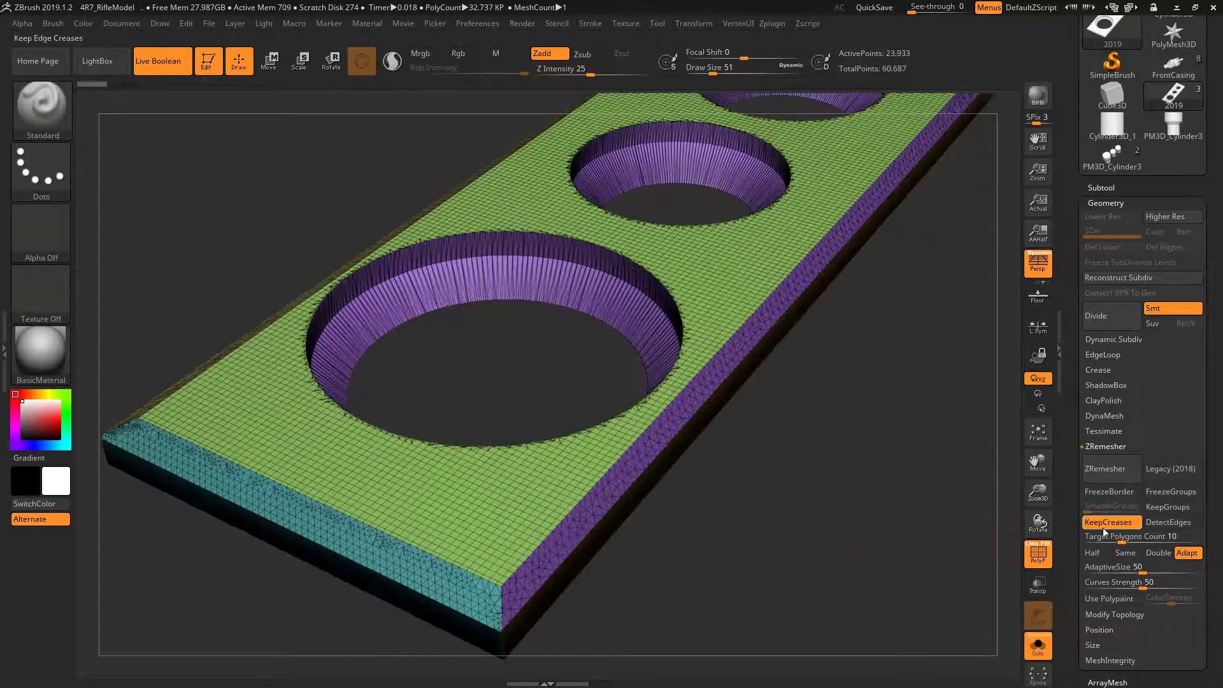
Step: Remesh at target 10 and toggle PolyF to judge the shading
{"action": "left_click", "coordinate": [1116, 469]}
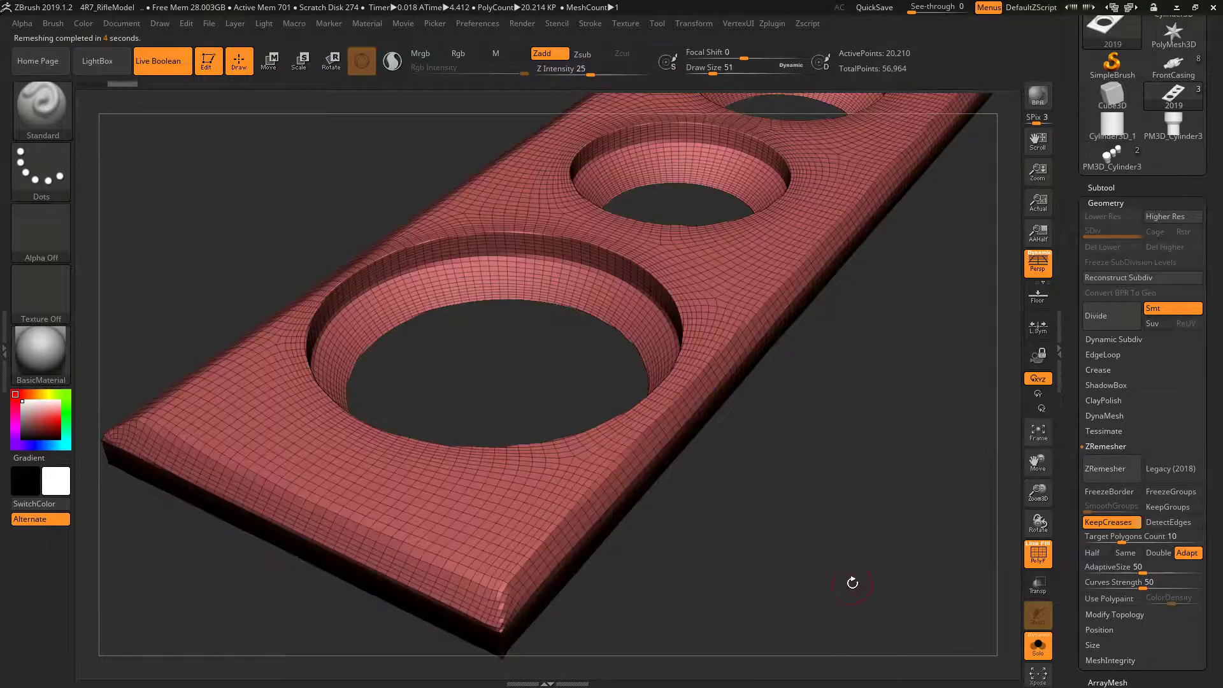
{"action": "mouse_move", "coordinate": [854, 579]}
{"action": "left_mouse_down"}
{"action": "mouse_move", "coordinate": [871, 497]}
{"action": "mouse_move", "coordinate": [855, 519]}
{"action": "mouse_move", "coordinate": [932, 360]}
{"action": "mouse_move", "coordinate": [862, 565]}
{"action": "left_mouse_up"}
{"action": "key", "text": "shift+f"}
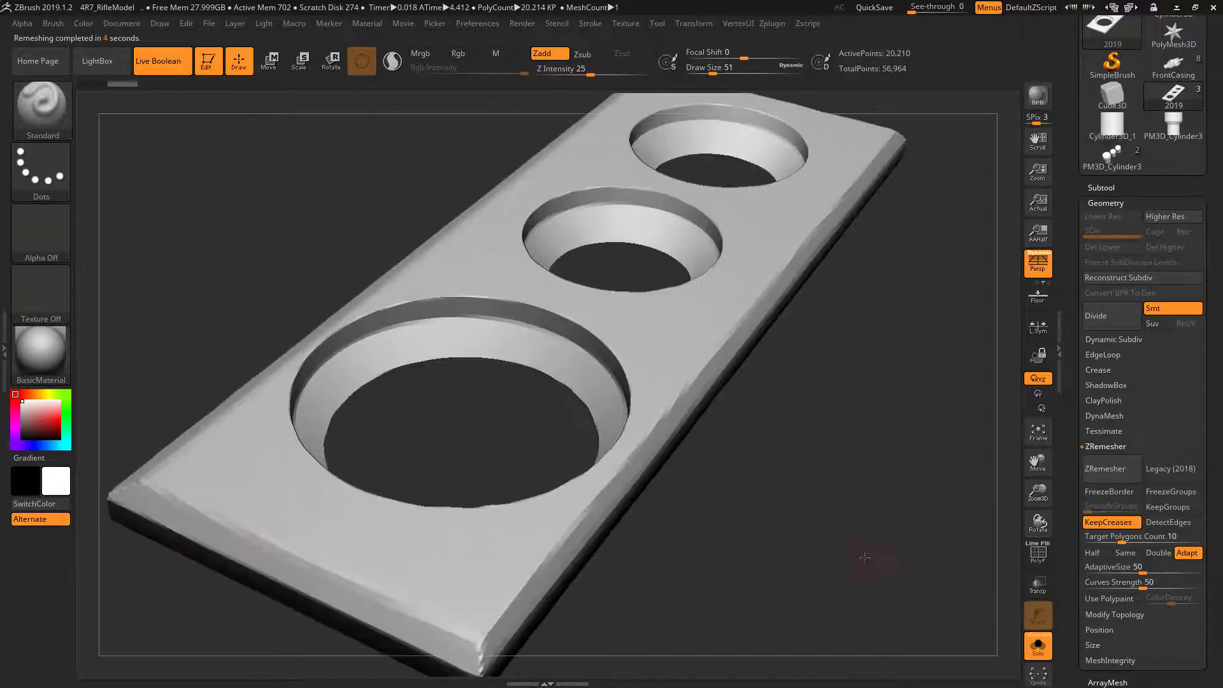
{"action": "key", "text": "shift+f"}
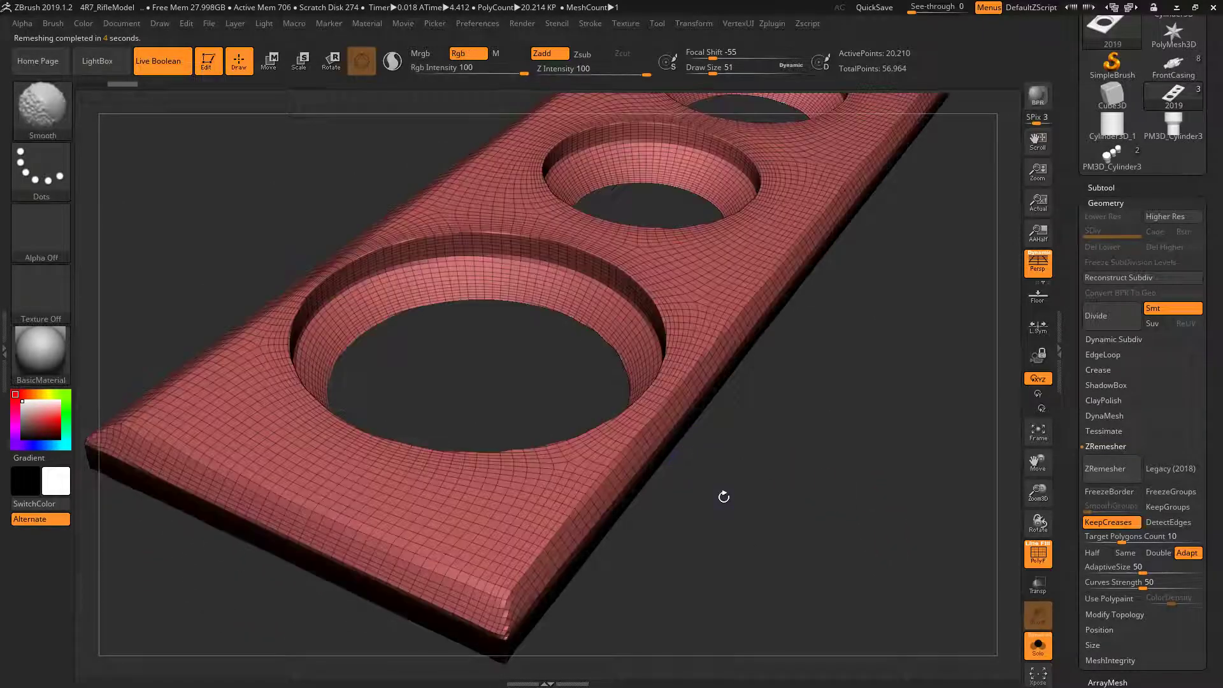
{"action": "mouse_move", "coordinate": [724, 497]}
{"action": "left_mouse_down"}
{"action": "mouse_move", "coordinate": [767, 526]}
{"action": "mouse_move", "coordinate": [1061, 519]}
{"action": "left_mouse_up"}
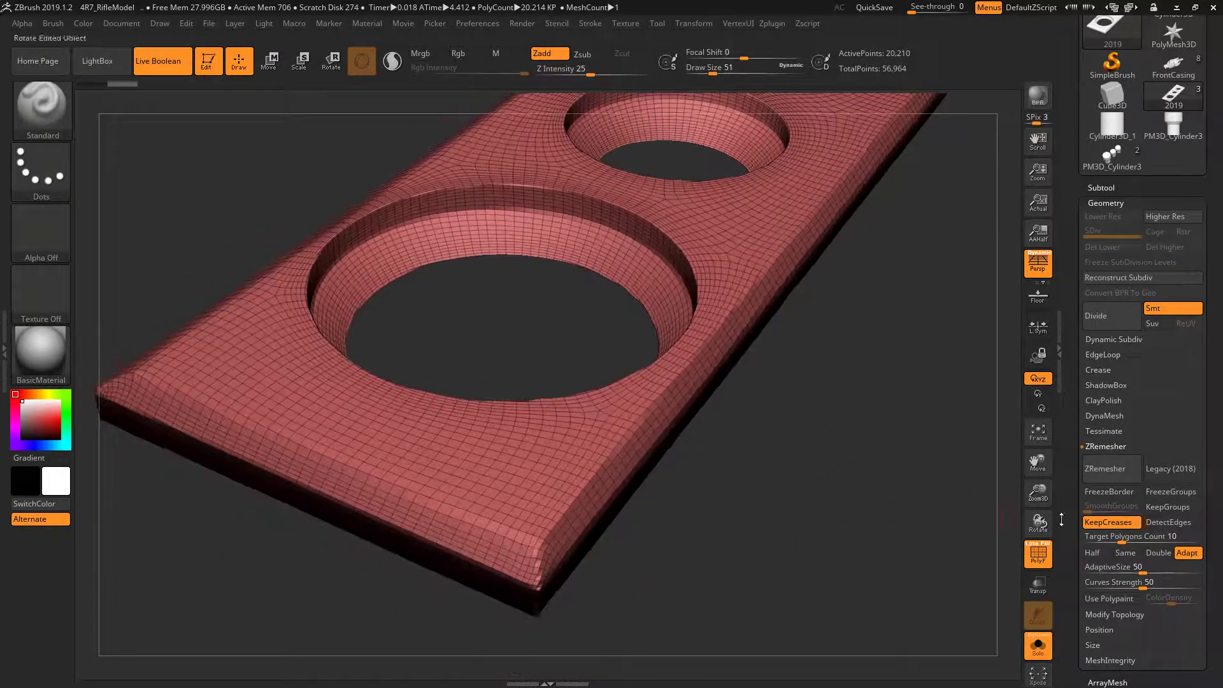
Step: Enable KeepGroups with low SmoothGroups, undo, and remesh again for 11,659 points
{"action": "left_click", "coordinate": [1166, 508]}
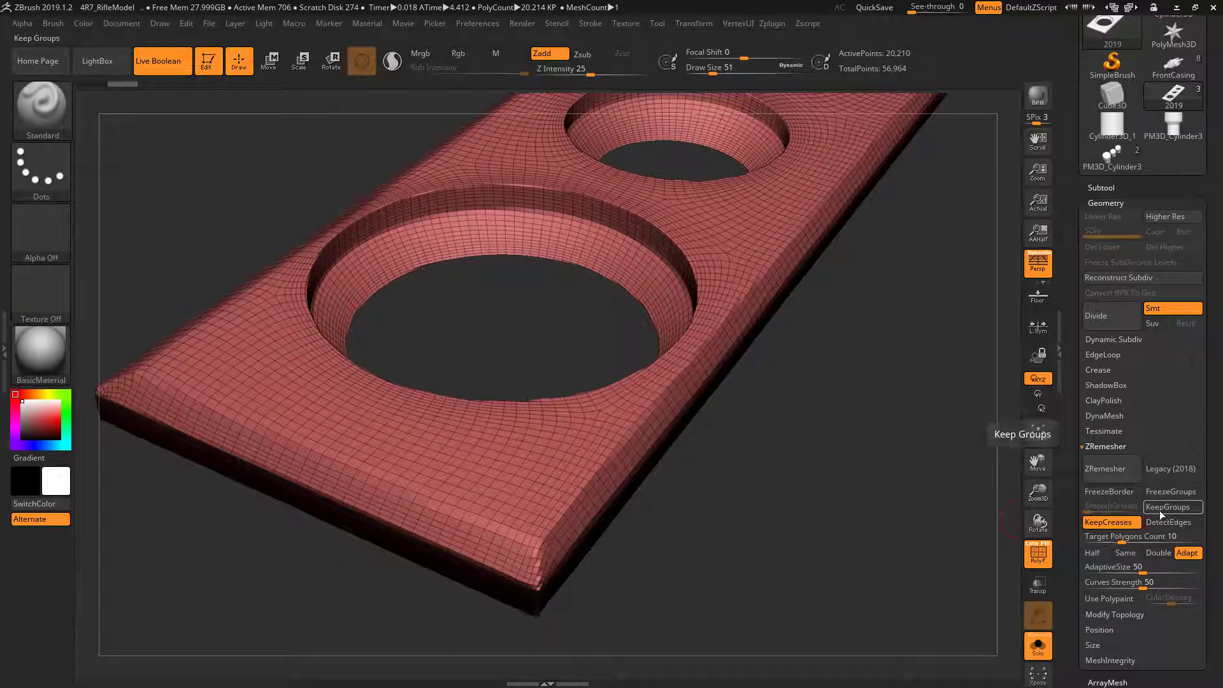
{"action": "left_click", "coordinate": [1110, 510]}
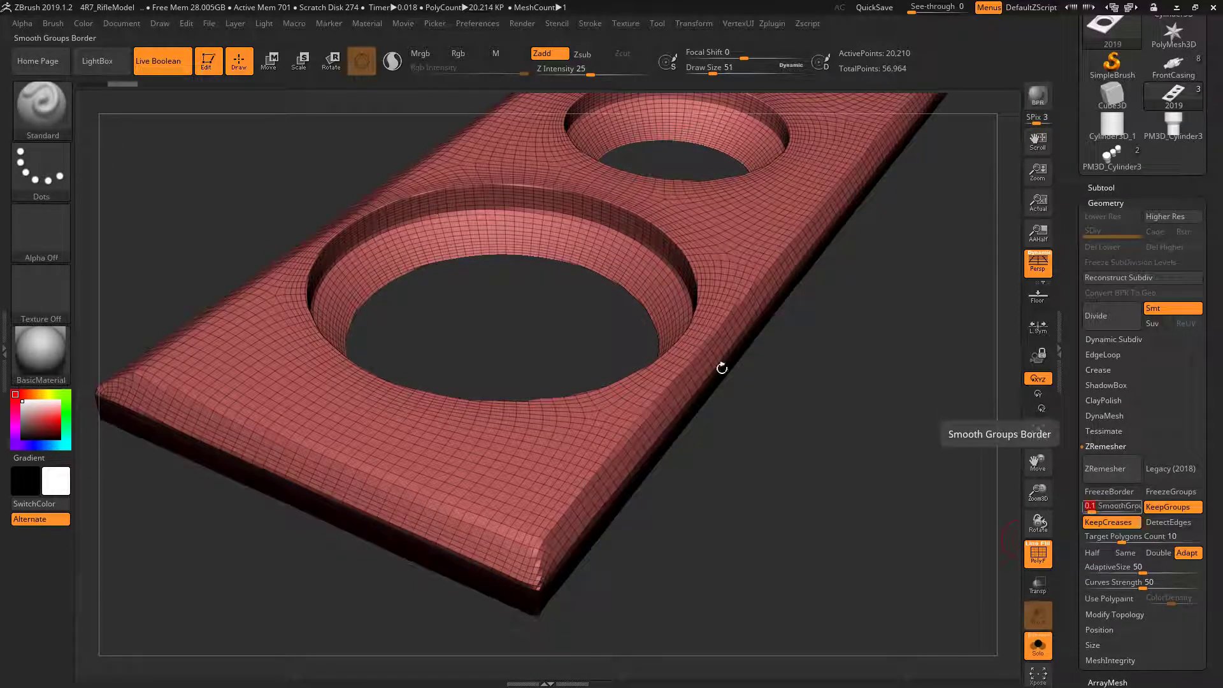
{"action": "mouse_move", "coordinate": [721, 368]}
{"action": "left_mouse_down"}
{"action": "mouse_move", "coordinate": [868, 429]}
{"action": "mouse_move", "coordinate": [868, 458]}
{"action": "left_mouse_up"}
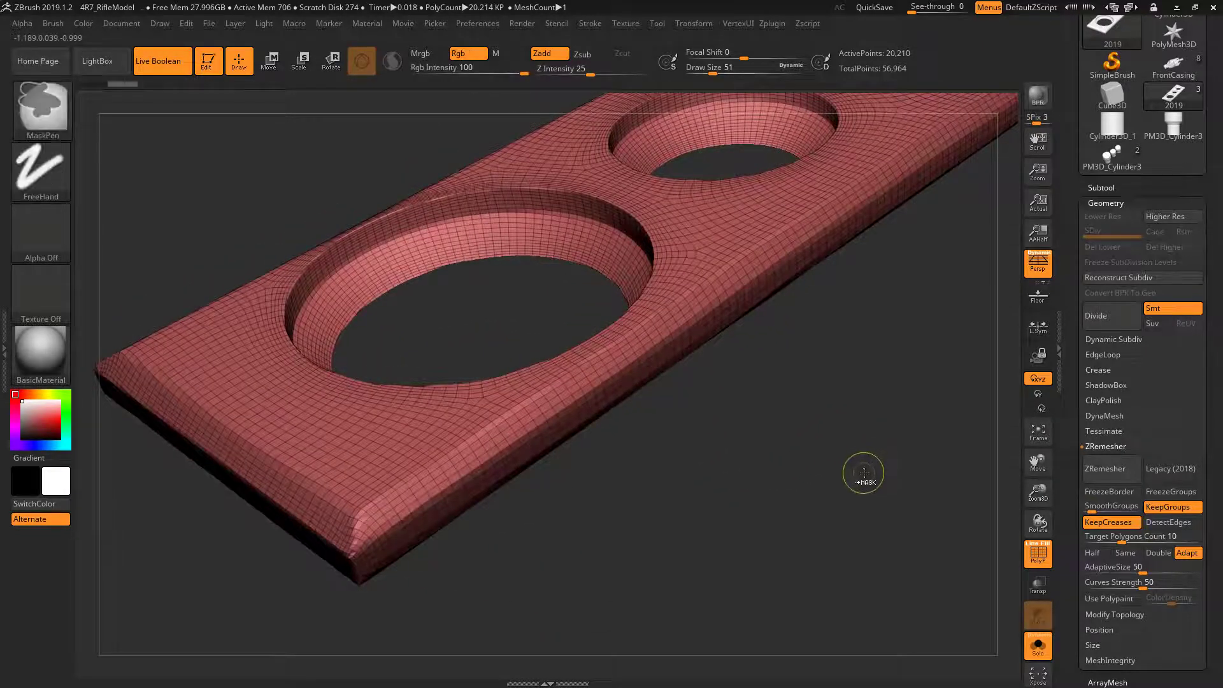
{"action": "key", "text": "ctrl+z"}
{"action": "left_click", "coordinate": [1105, 470]}
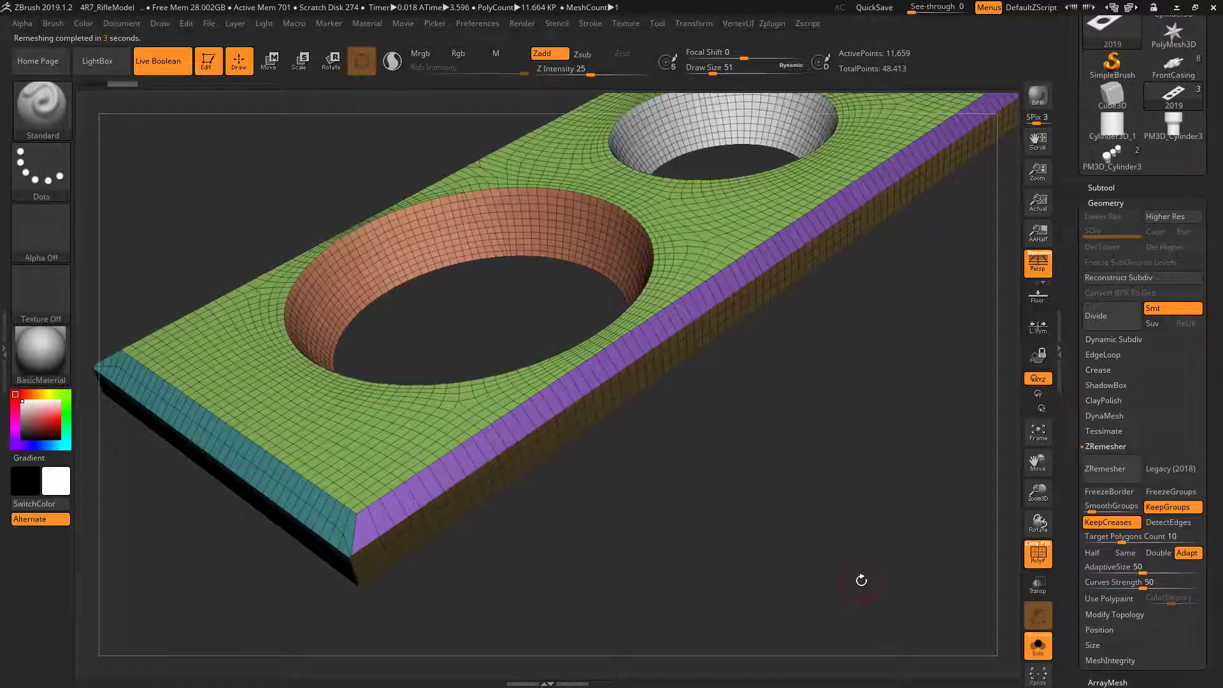
Step: Orbit the quad remesh, then undo to compare it with the original mesh
{"action": "mouse_move", "coordinate": [861, 581]}
{"action": "left_mouse_down"}
{"action": "mouse_move", "coordinate": [925, 464]}
{"action": "mouse_move", "coordinate": [819, 593]}
{"action": "mouse_move", "coordinate": [869, 546]}
{"action": "mouse_move", "coordinate": [1094, 504]}
{"action": "mouse_move", "coordinate": [853, 545]}
{"action": "mouse_move", "coordinate": [890, 505]}
{"action": "mouse_move", "coordinate": [879, 437]}
{"action": "mouse_move", "coordinate": [890, 505]}
{"action": "mouse_move", "coordinate": [906, 491]}
{"action": "mouse_move", "coordinate": [885, 516]}
{"action": "left_mouse_up"}
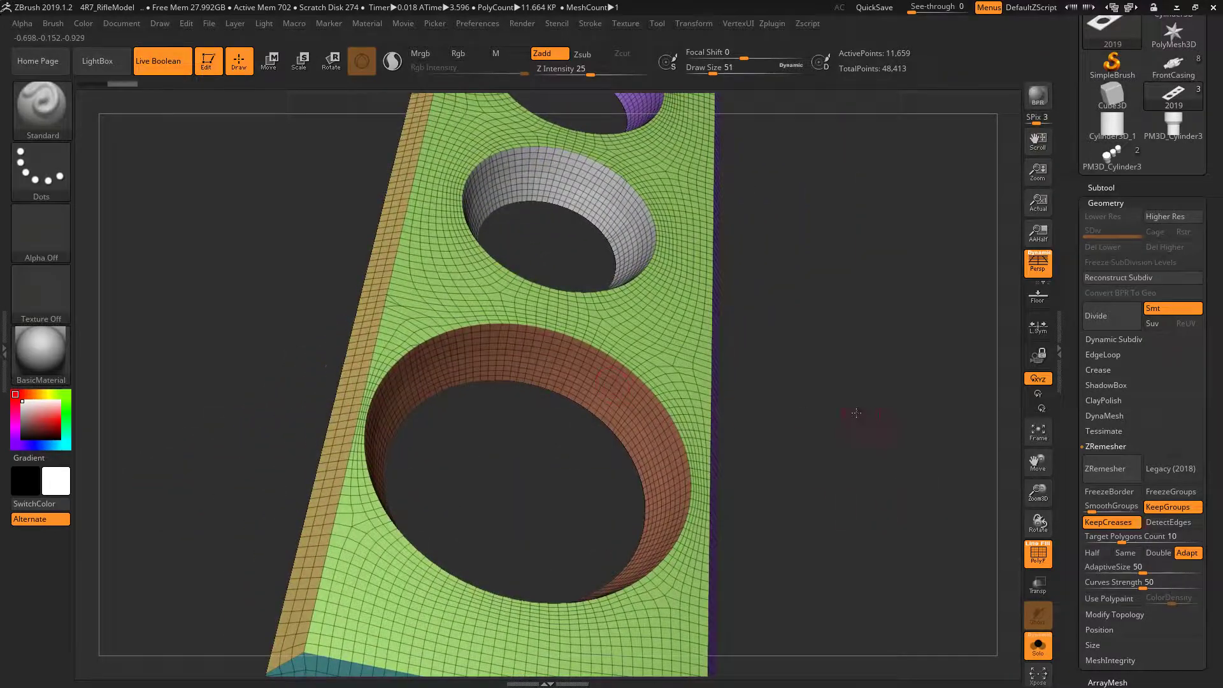
{"action": "mouse_move", "coordinate": [856, 413]}
{"action": "left_mouse_down"}
{"action": "mouse_move", "coordinate": [857, 372]}
{"action": "mouse_move", "coordinate": [868, 423]}
{"action": "mouse_move", "coordinate": [909, 411]}
{"action": "mouse_move", "coordinate": [917, 428]}
{"action": "mouse_move", "coordinate": [896, 423]}
{"action": "mouse_move", "coordinate": [546, 591]}
{"action": "mouse_move", "coordinate": [518, 432]}
{"action": "mouse_move", "coordinate": [506, 512]}
{"action": "left_mouse_up"}
{"action": "key", "text": "ctrl+z"}
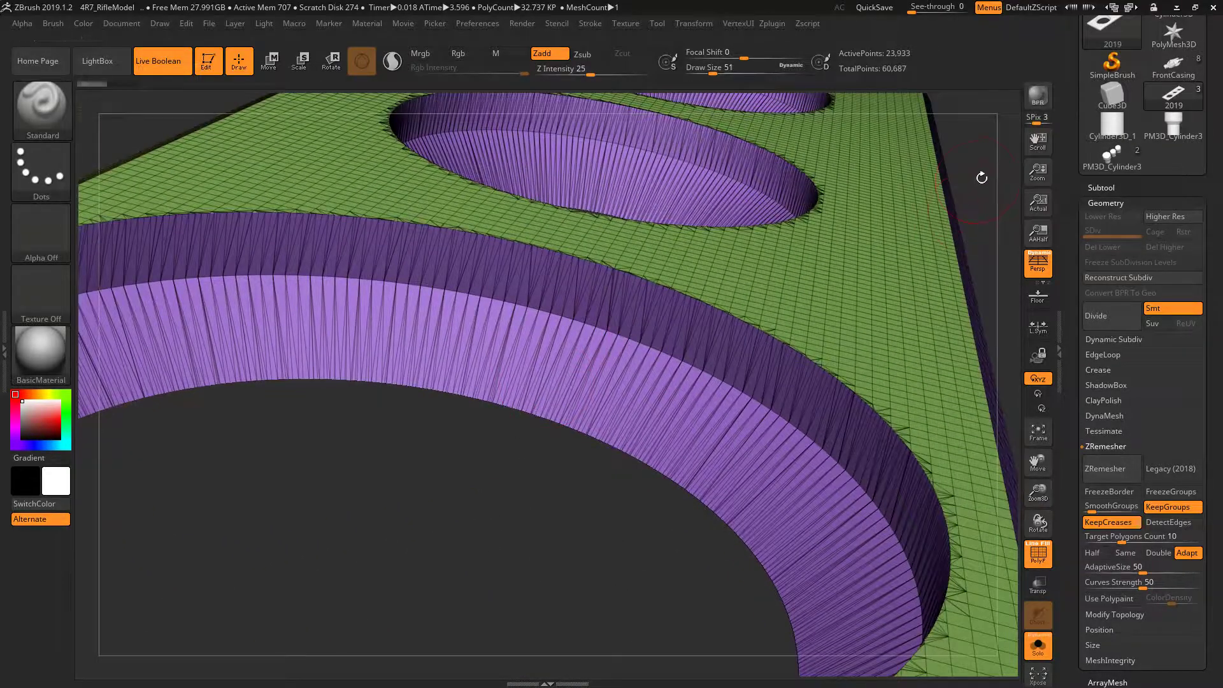
{"action": "left_click_drag", "start_coordinate": [981, 177], "coordinate": [914, 199]}
{"action": "mouse_move", "coordinate": [727, 317]}
{"action": "left_mouse_down"}
{"action": "mouse_move", "coordinate": [836, 289]}
{"action": "mouse_move", "coordinate": [866, 456]}
{"action": "mouse_move", "coordinate": [871, 405]}
{"action": "left_mouse_up"}
Step: Bring back the remeshed quad version and orbit it to show all three holes
{"action": "key", "text": "ctrl"}
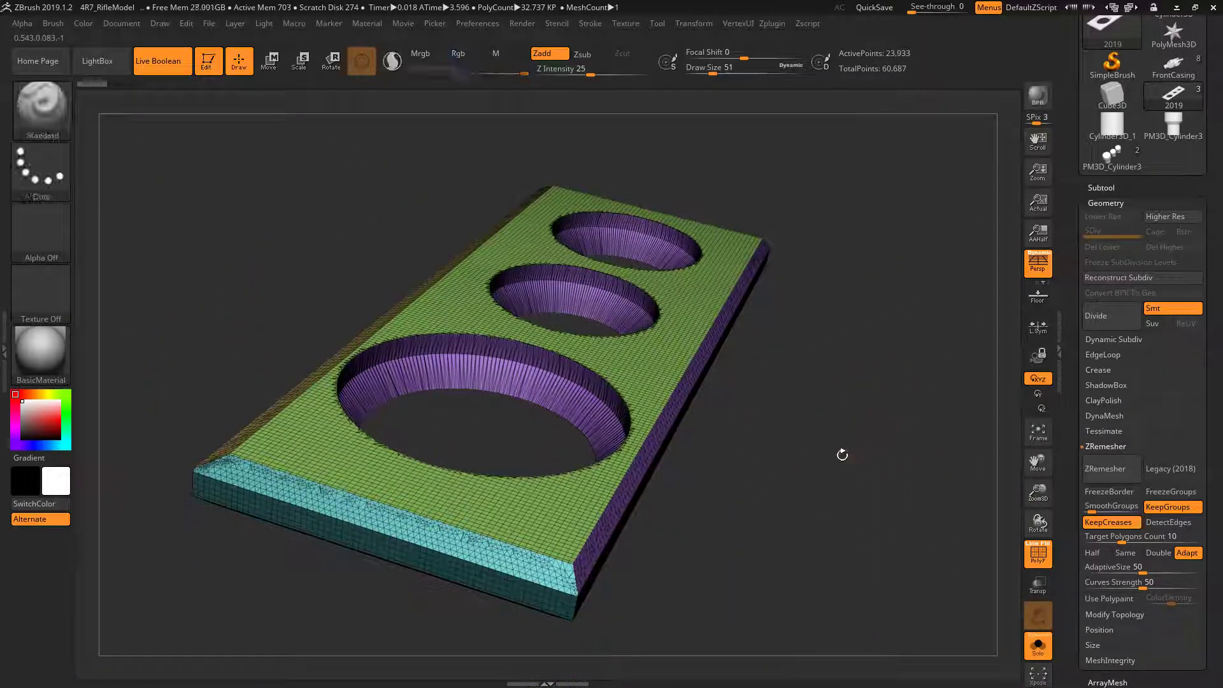
{"action": "mouse_move", "coordinate": [837, 446]}
{"action": "left_mouse_down"}
{"action": "mouse_move", "coordinate": [907, 402]}
{"action": "mouse_move", "coordinate": [892, 450]}
{"action": "mouse_move", "coordinate": [925, 432]}
{"action": "left_mouse_up"}
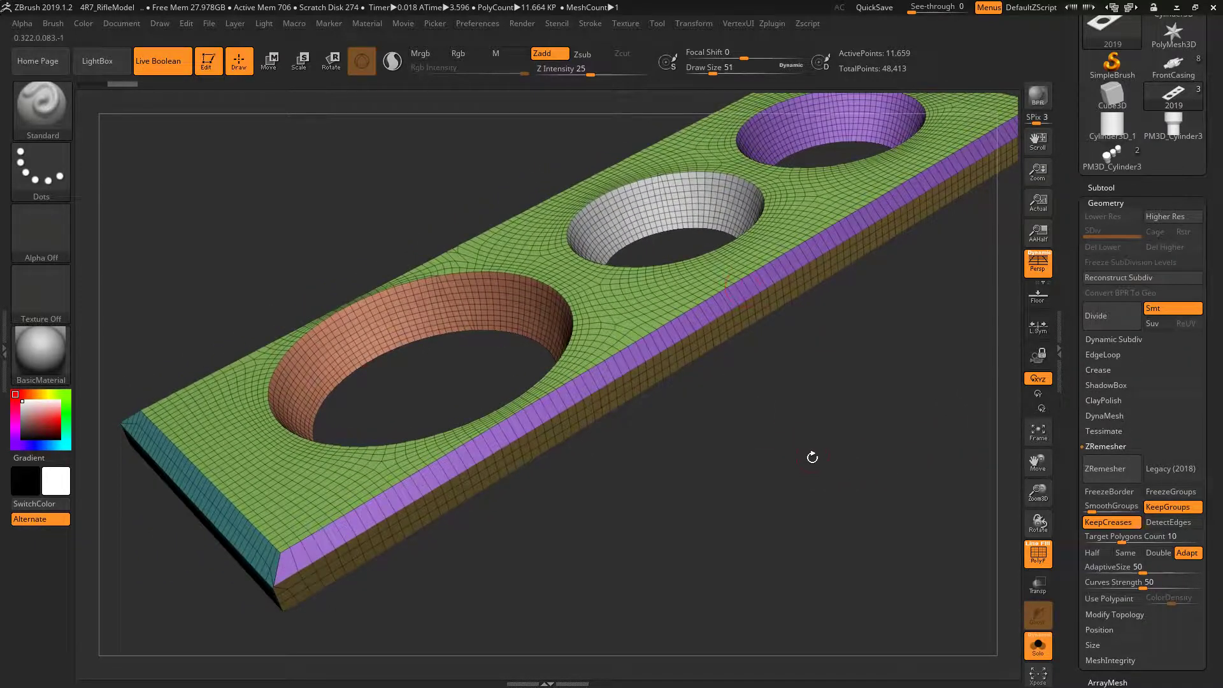
{"action": "mouse_move", "coordinate": [812, 458]}
{"action": "left_mouse_down"}
{"action": "mouse_move", "coordinate": [846, 453]}
{"action": "mouse_move", "coordinate": [850, 466]}
{"action": "mouse_move", "coordinate": [897, 449]}
{"action": "mouse_move", "coordinate": [811, 373]}
{"action": "left_mouse_up"}
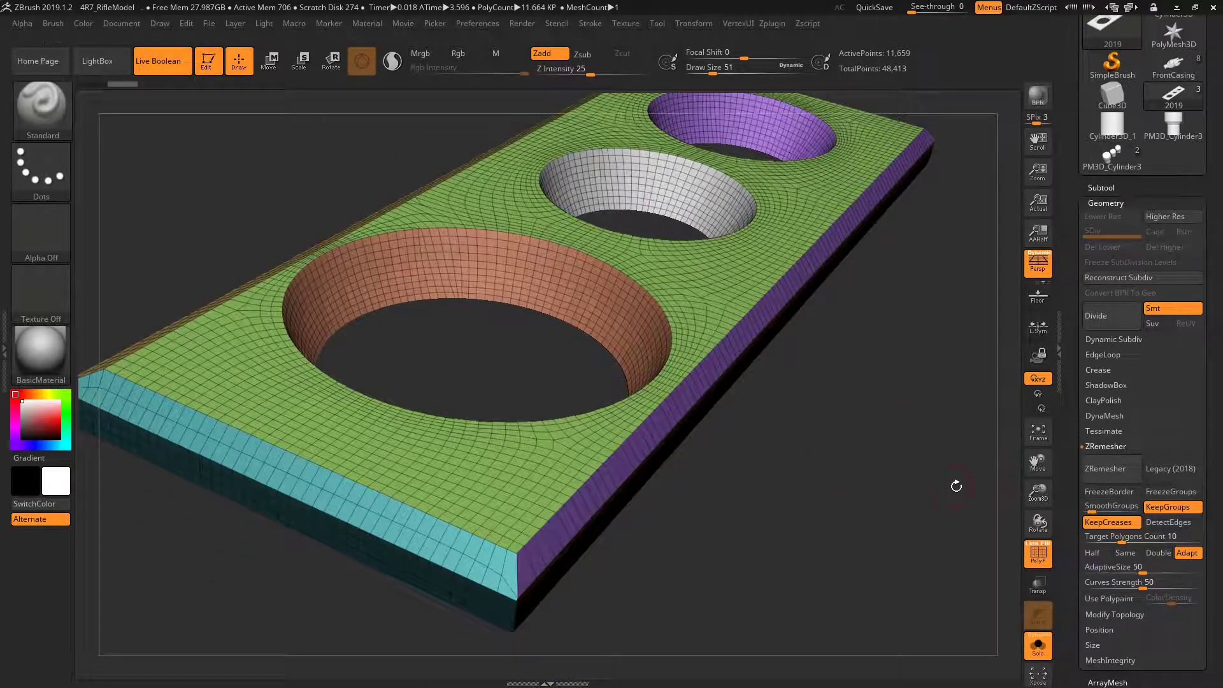
{"action": "left_click_drag", "start_coordinate": [954, 490], "coordinate": [1137, 479]}
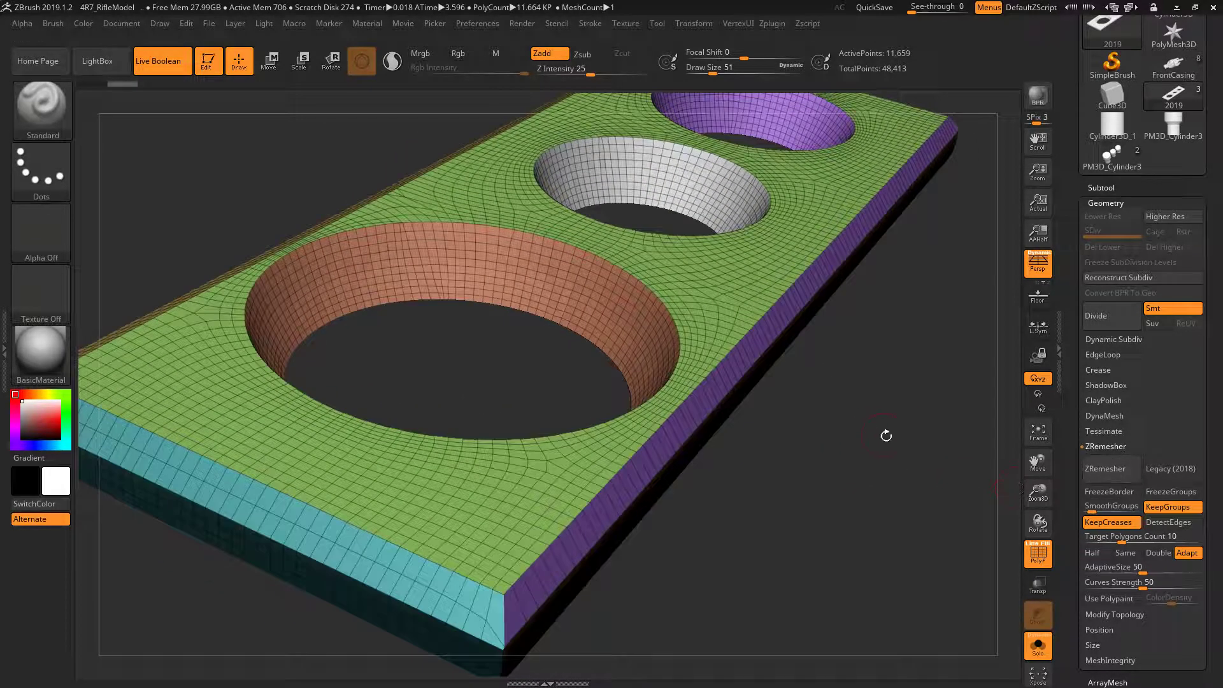
{"action": "left_click_drag", "start_coordinate": [885, 436], "coordinate": [970, 453]}
{"action": "left_click_drag", "start_coordinate": [897, 466], "coordinate": [1116, 491]}
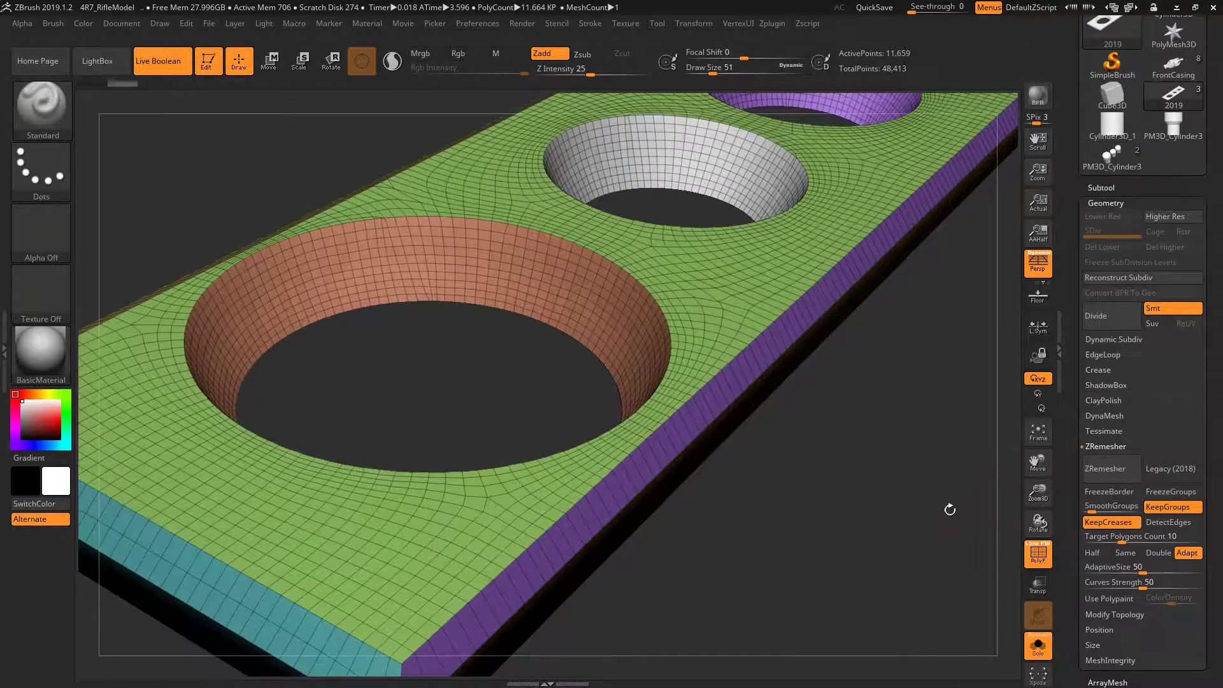
{"action": "mouse_move", "coordinate": [950, 510]}
{"action": "left_mouse_down"}
{"action": "mouse_move", "coordinate": [893, 508]}
{"action": "mouse_move", "coordinate": [888, 494]}
{"action": "mouse_move", "coordinate": [922, 478]}
{"action": "left_mouse_up"}
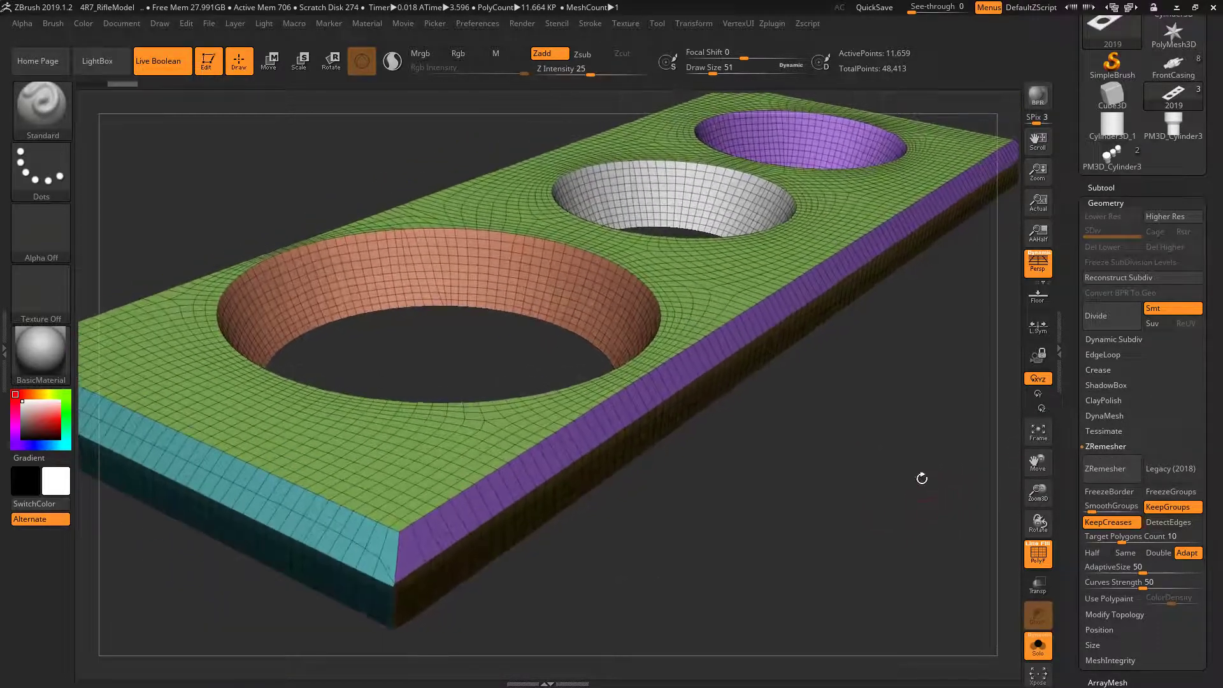
Step: Check the Target Polygons Count value and orbit the plate from several more angles
{"action": "left_click", "coordinate": [1126, 535]}
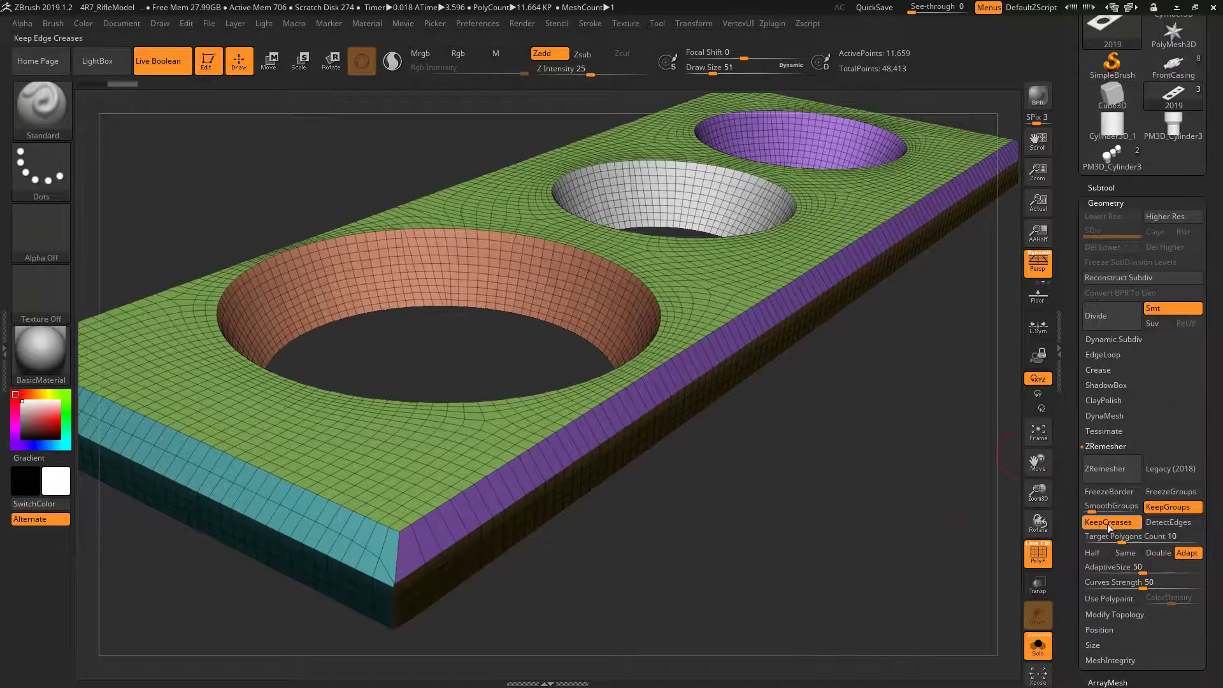
{"action": "mouse_move", "coordinate": [977, 540]}
{"action": "left_mouse_down"}
{"action": "mouse_move", "coordinate": [909, 529]}
{"action": "mouse_move", "coordinate": [892, 506]}
{"action": "left_mouse_up"}
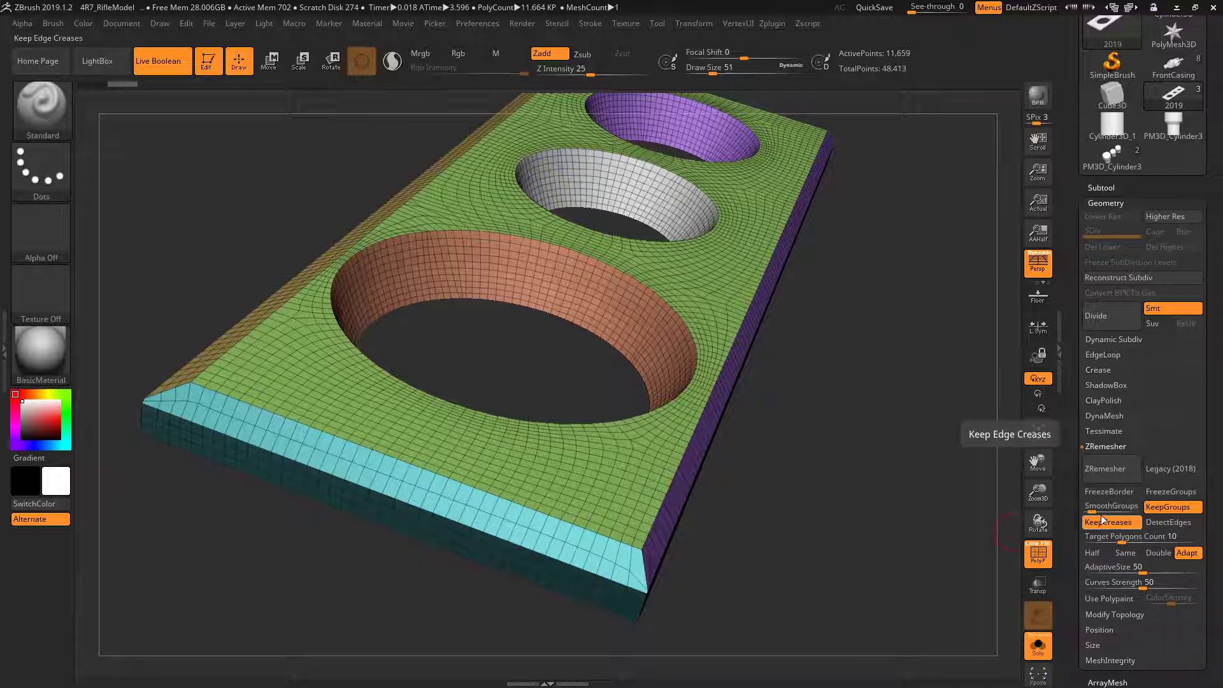
{"action": "mouse_move", "coordinate": [997, 548]}
{"action": "left_mouse_down"}
{"action": "mouse_move", "coordinate": [947, 549]}
{"action": "mouse_move", "coordinate": [971, 530]}
{"action": "left_mouse_up"}
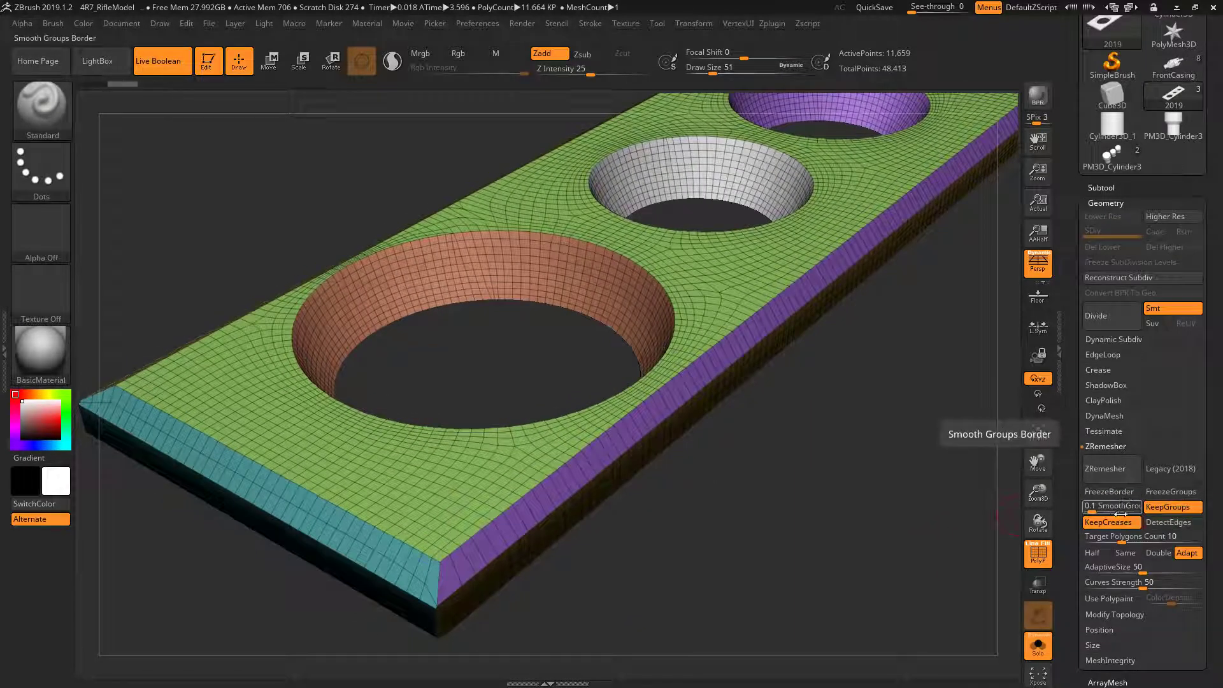
{"action": "mouse_move", "coordinate": [981, 526]}
{"action": "left_mouse_down"}
{"action": "mouse_move", "coordinate": [933, 525]}
{"action": "mouse_move", "coordinate": [984, 529]}
{"action": "left_mouse_up"}
{"action": "mouse_move", "coordinate": [911, 534]}
{"action": "left_mouse_down"}
{"action": "mouse_move", "coordinate": [915, 543]}
{"action": "mouse_move", "coordinate": [915, 520]}
{"action": "mouse_move", "coordinate": [866, 523]}
{"action": "mouse_move", "coordinate": [874, 458]}
{"action": "left_mouse_up"}
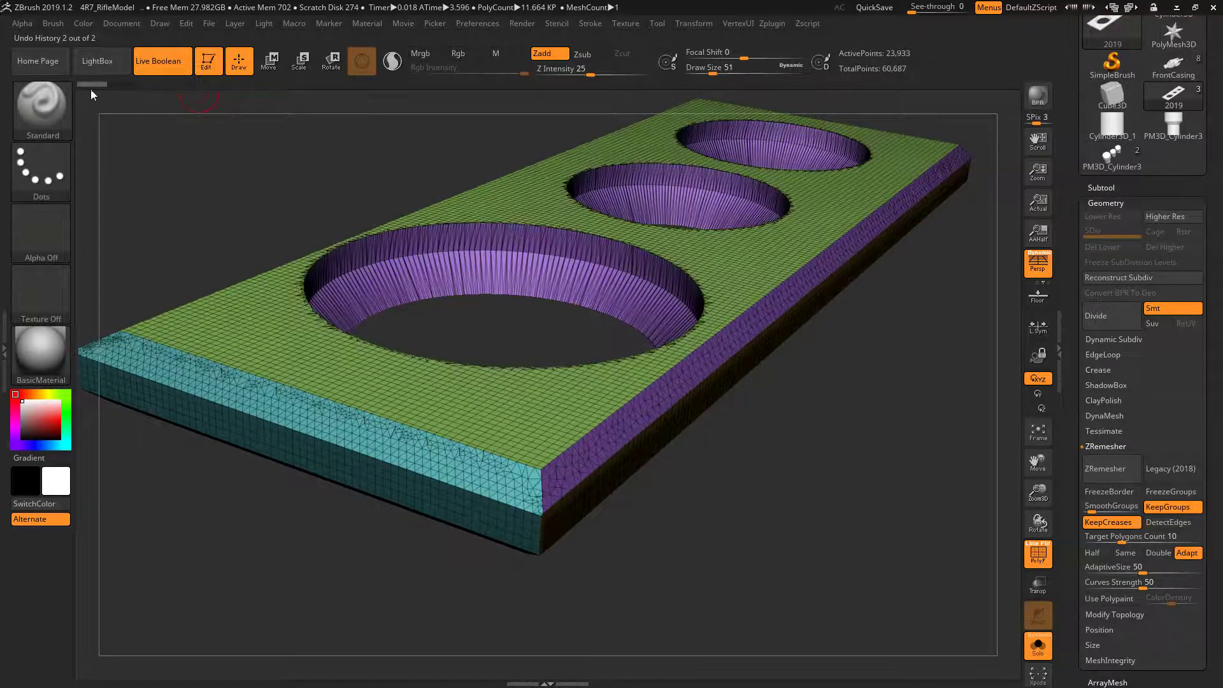
Step: Set ZRemesher Target Polygons Count 10, SmoothGroups 0.1, DetectEdges on and KeepCreases off
{"action": "mouse_move", "coordinate": [893, 539]}
{"action": "left_mouse_down"}
{"action": "mouse_move", "coordinate": [900, 501]}
{"action": "mouse_move", "coordinate": [898, 513]}
{"action": "mouse_move", "coordinate": [965, 497]}
{"action": "left_mouse_up"}
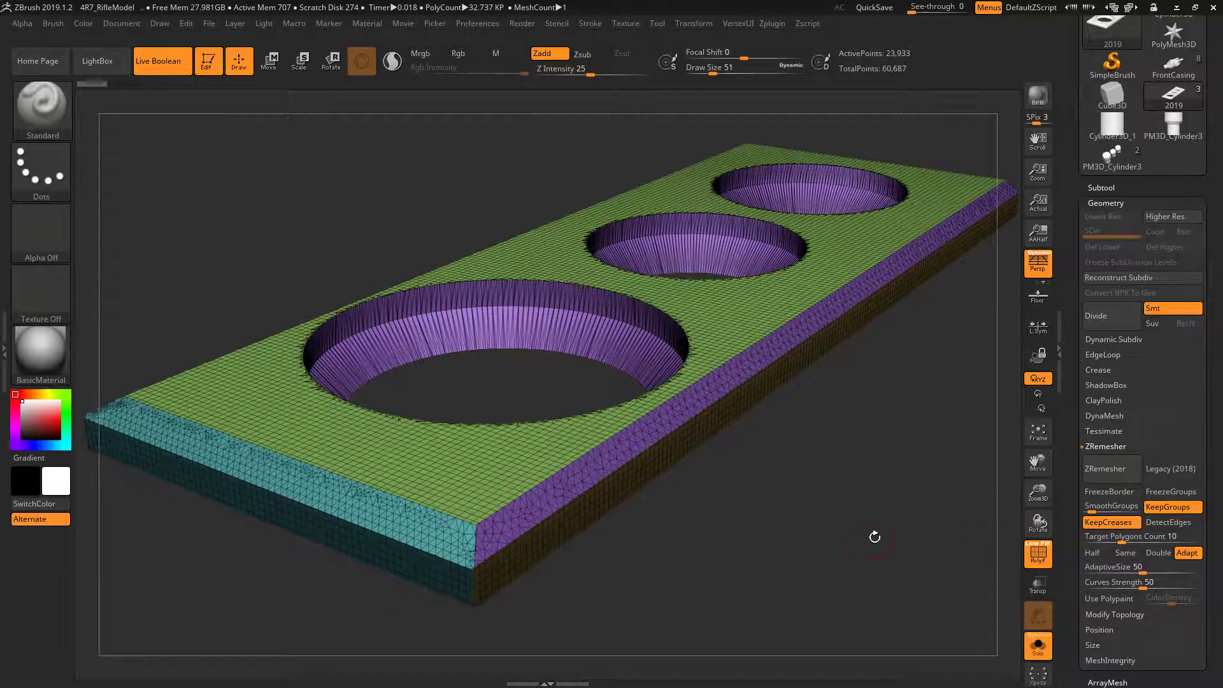
{"action": "left_click_drag", "start_coordinate": [874, 537], "coordinate": [930, 522]}
{"action": "left_click", "coordinate": [1104, 536]}
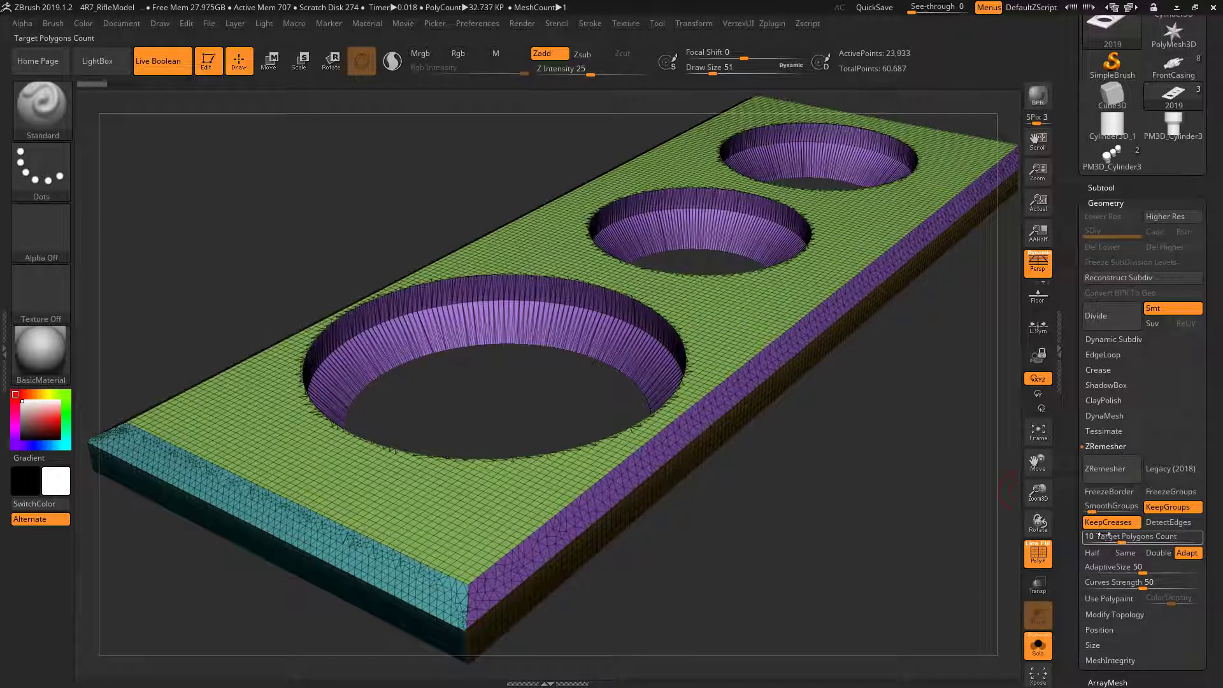
{"action": "key", "text": "Return"}
{"action": "left_click", "coordinate": [1092, 508]}
{"action": "type", "text": "0.1"}
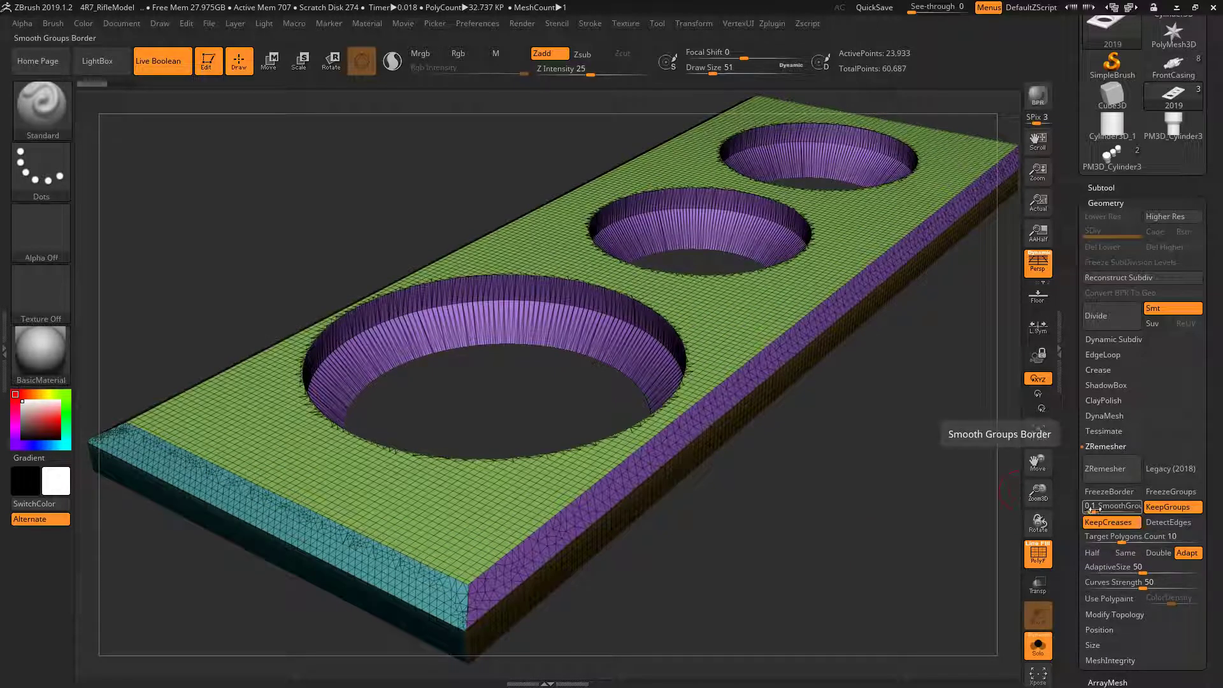
{"action": "key", "text": "Return"}
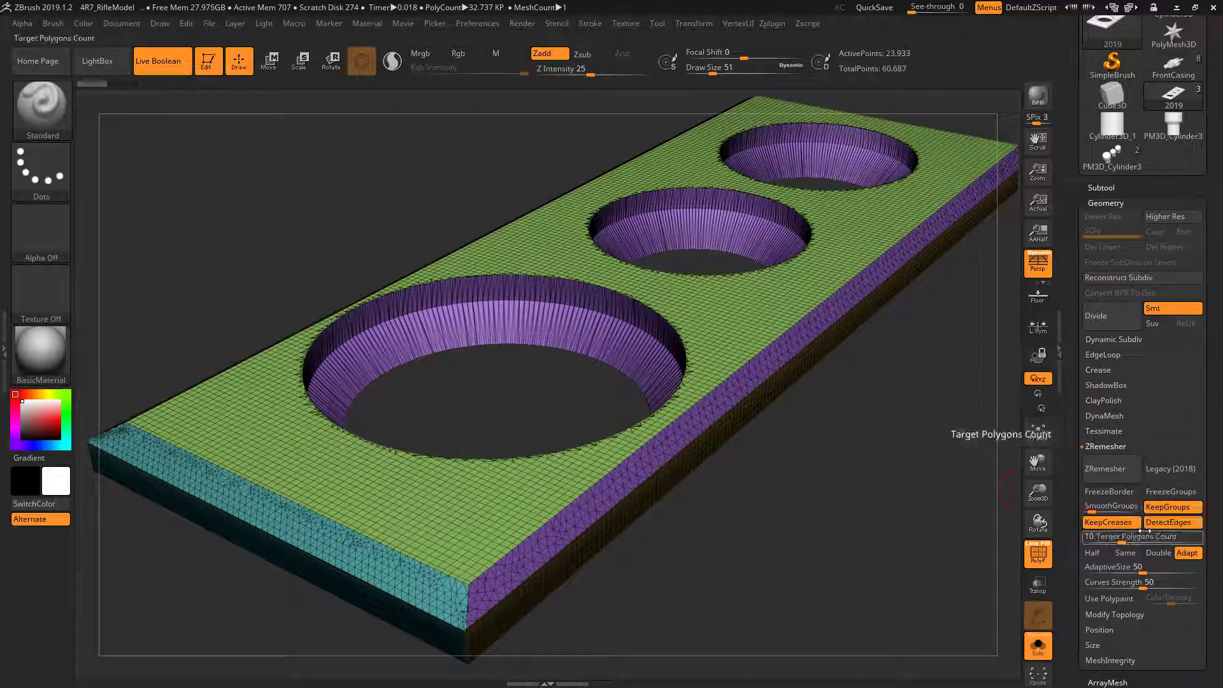
{"action": "left_click", "coordinate": [1166, 522]}
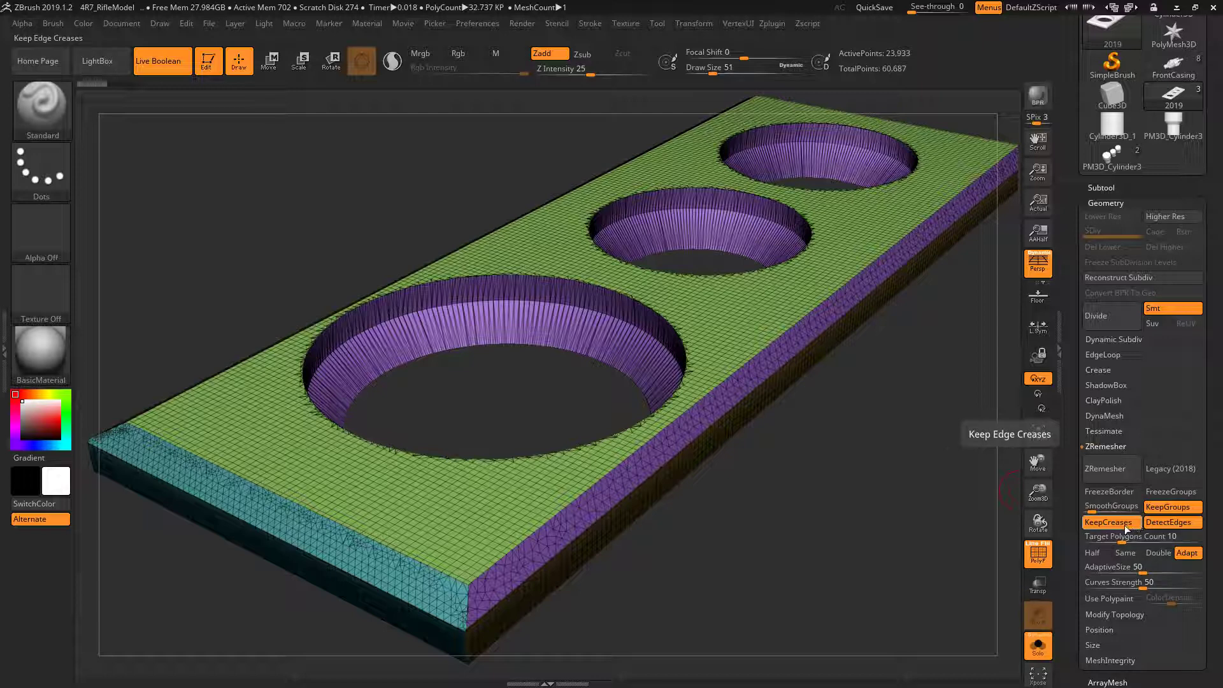
{"action": "left_click", "coordinate": [1119, 526]}
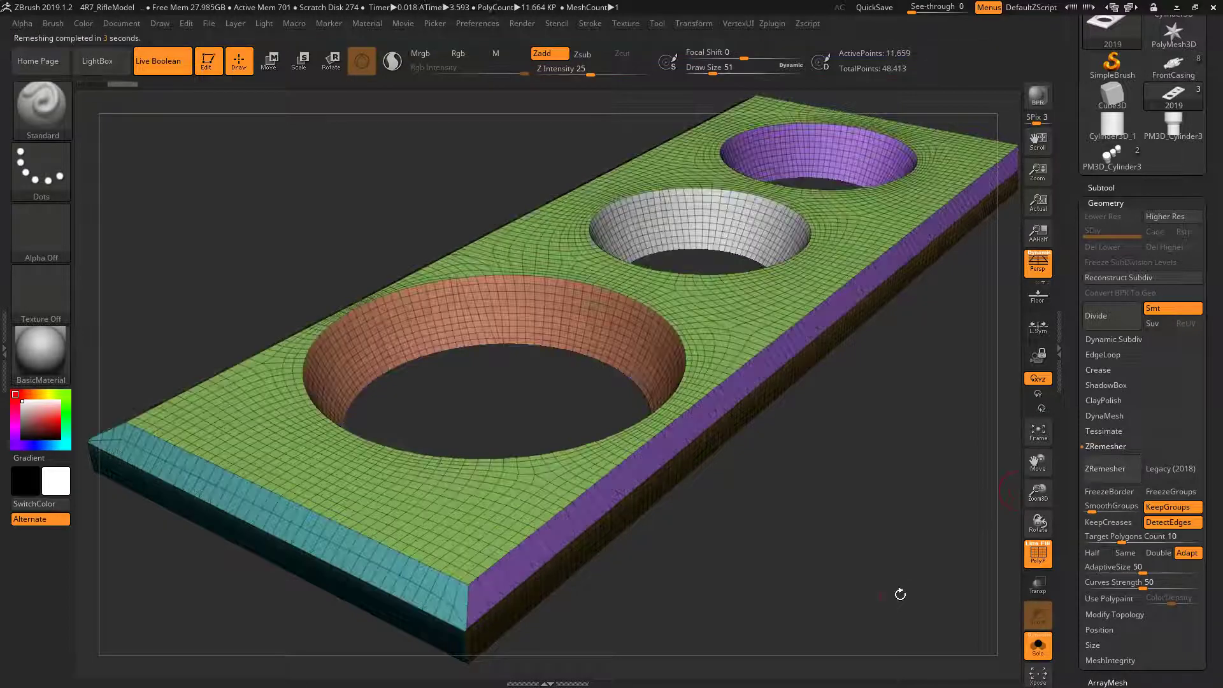
Step: Inspect the remeshed plate, turn KeepCreases back on, and undo to the dense mesh
{"action": "mouse_move", "coordinate": [899, 592]}
{"action": "left_mouse_down"}
{"action": "mouse_move", "coordinate": [901, 572]}
{"action": "mouse_move", "coordinate": [934, 585]}
{"action": "left_mouse_up"}
{"action": "key", "text": "shift+f"}
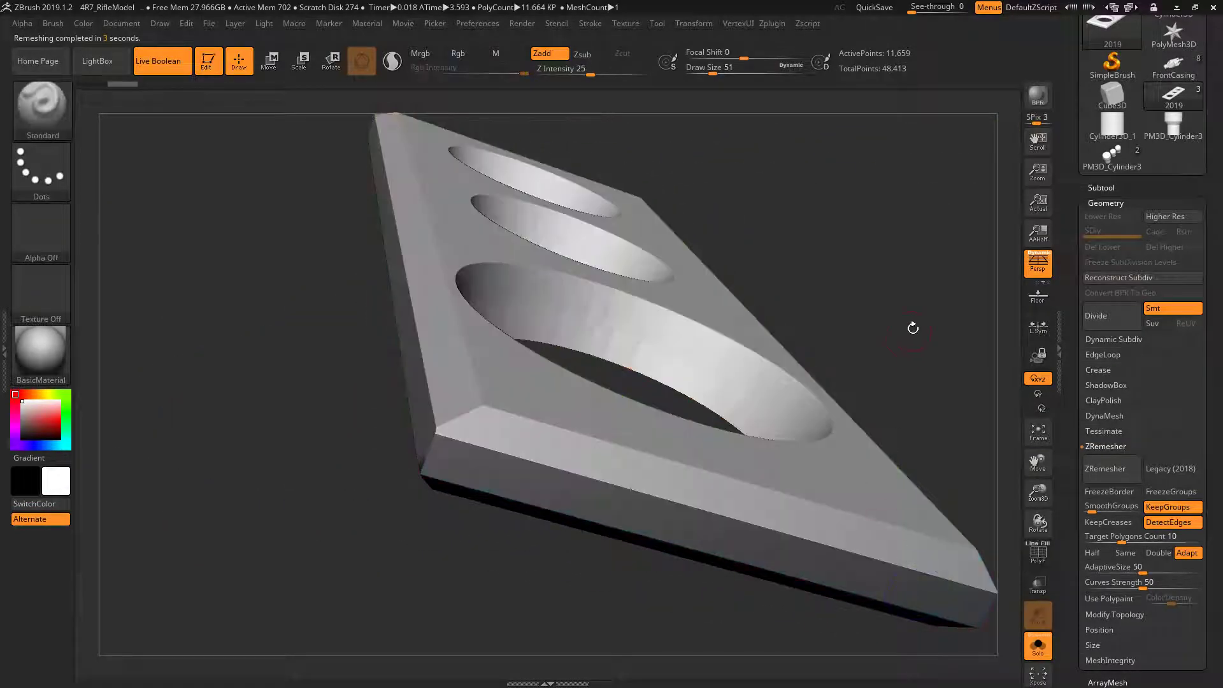
{"action": "mouse_move", "coordinate": [914, 327]}
{"action": "left_mouse_down"}
{"action": "mouse_move", "coordinate": [951, 323]}
{"action": "mouse_move", "coordinate": [931, 324]}
{"action": "mouse_move", "coordinate": [838, 469]}
{"action": "mouse_move", "coordinate": [879, 494]}
{"action": "left_mouse_up"}
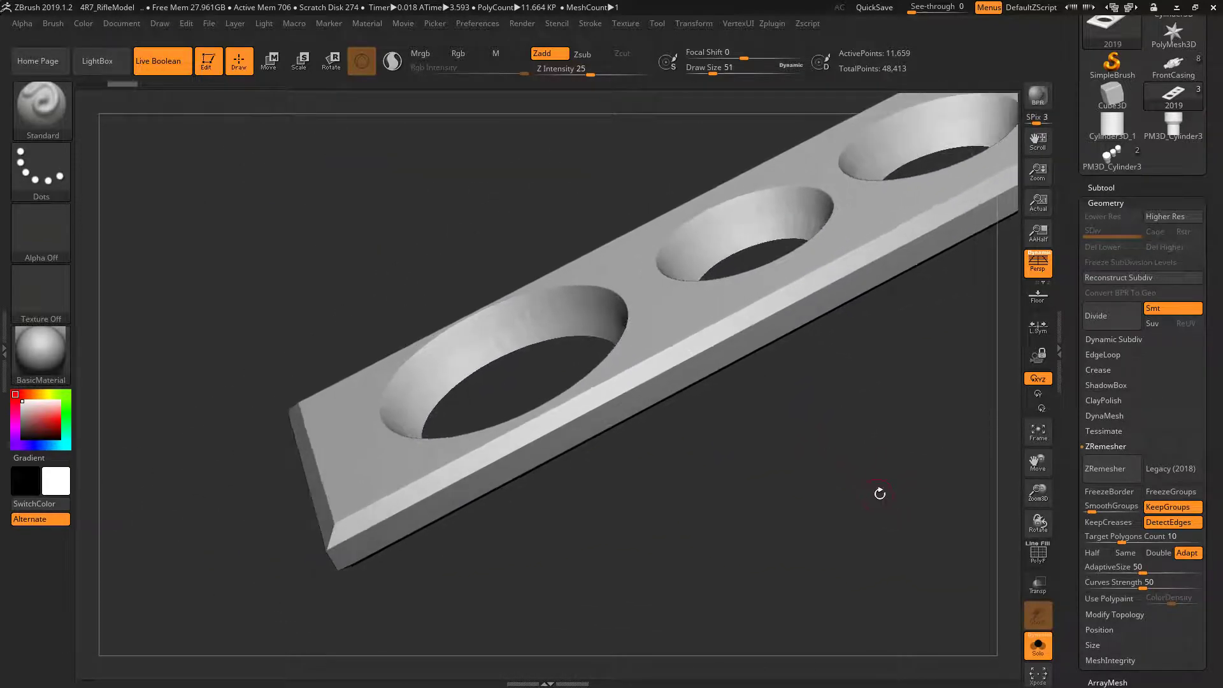
{"action": "left_click", "coordinate": [1118, 521]}
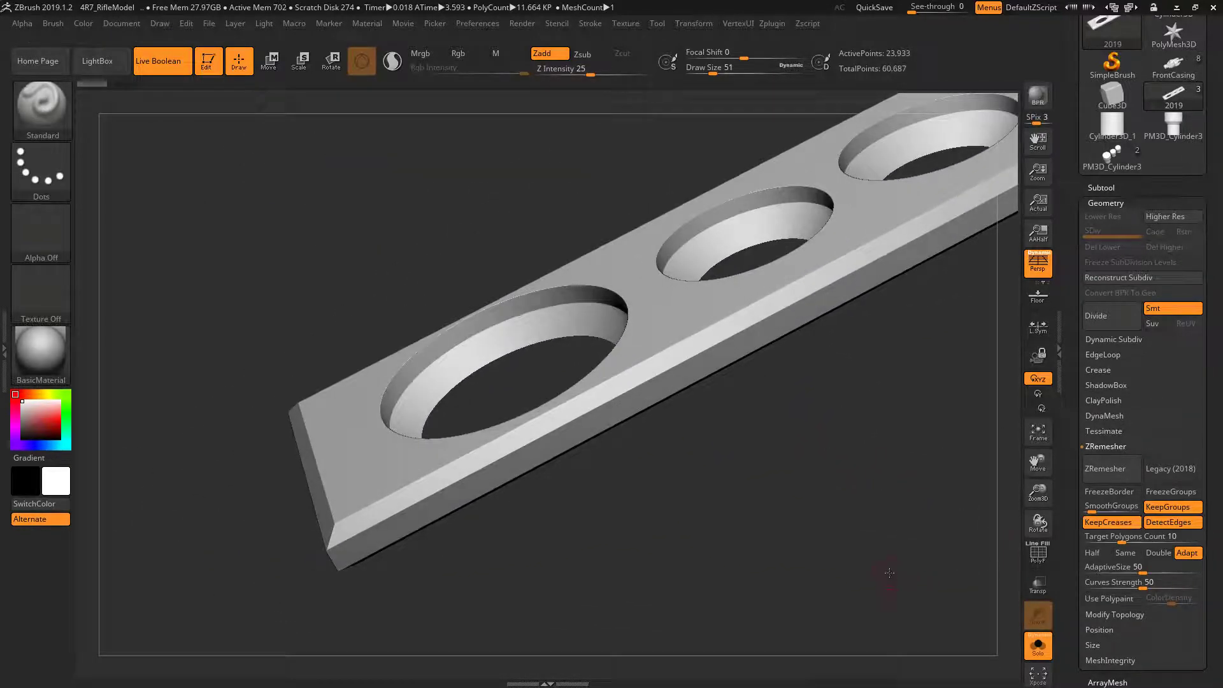
{"action": "left_click_drag", "start_coordinate": [984, 564], "coordinate": [891, 586]}
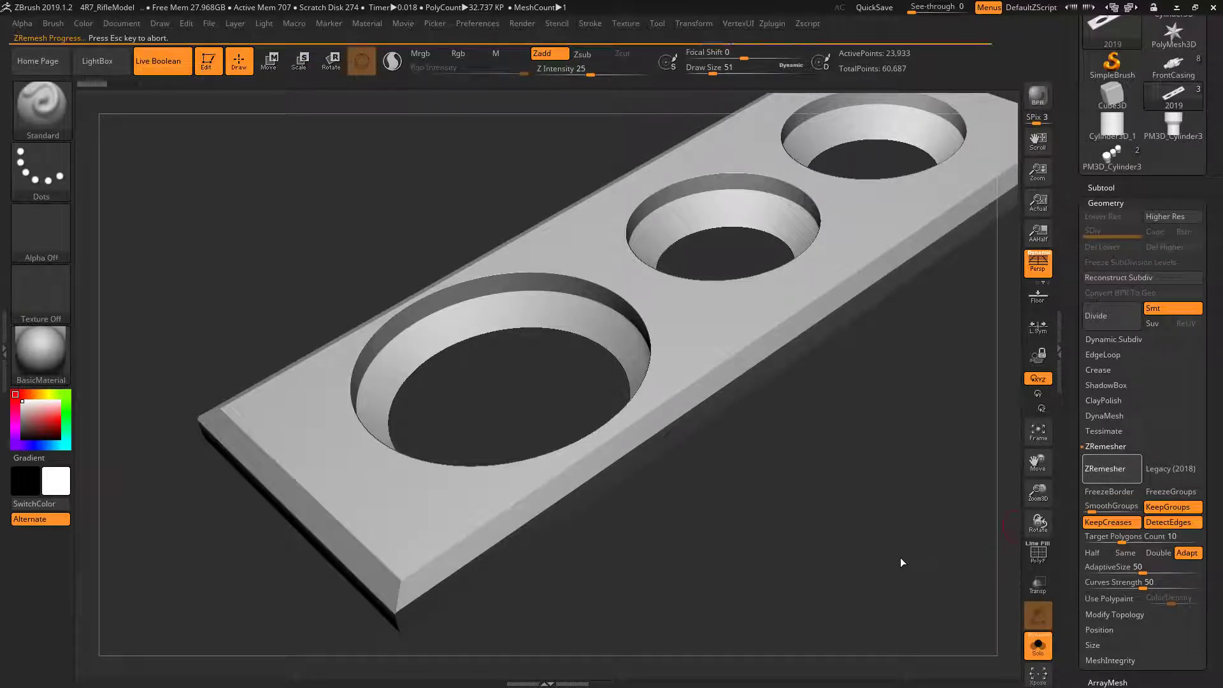
{"action": "mouse_move", "coordinate": [900, 557]}
{"action": "left_mouse_down"}
{"action": "mouse_move", "coordinate": [924, 532]}
{"action": "mouse_move", "coordinate": [916, 472]}
{"action": "mouse_move", "coordinate": [954, 504]}
{"action": "mouse_move", "coordinate": [981, 462]}
{"action": "mouse_move", "coordinate": [857, 568]}
{"action": "mouse_move", "coordinate": [829, 548]}
{"action": "mouse_move", "coordinate": [870, 606]}
{"action": "mouse_move", "coordinate": [854, 596]}
{"action": "left_mouse_up"}
{"action": "key", "text": "shift+f"}
{"action": "key", "text": "ctrl+z"}
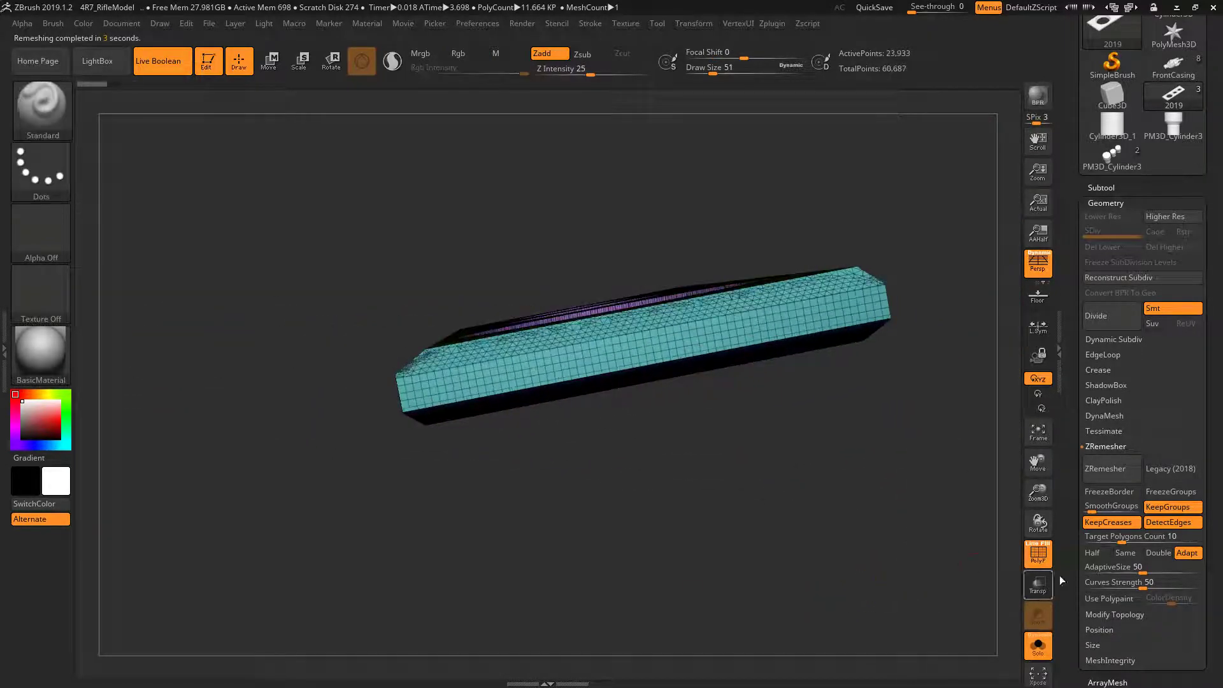
Step: Remesh at Target Polygons Count 12 to 13,964 points and inspect the shaded holes
{"action": "left_click", "coordinate": [1116, 537]}
{"action": "type", "text": "12"}
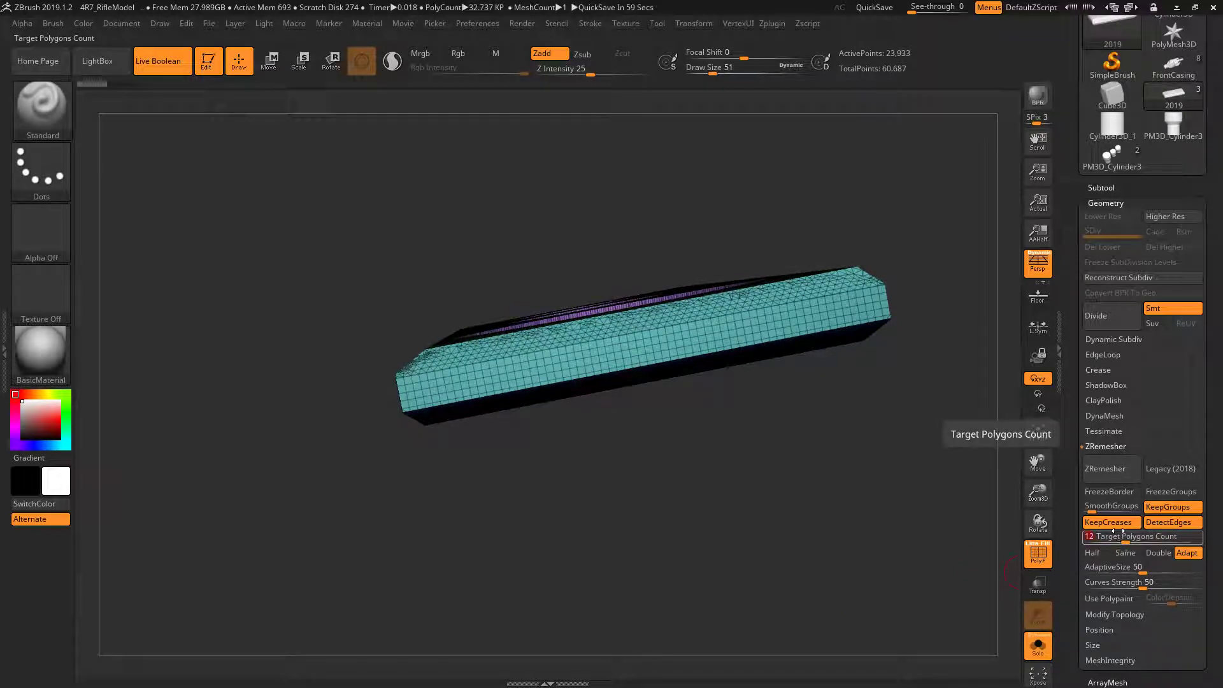
{"action": "key", "text": "Return"}
{"action": "left_click", "coordinate": [1092, 472]}
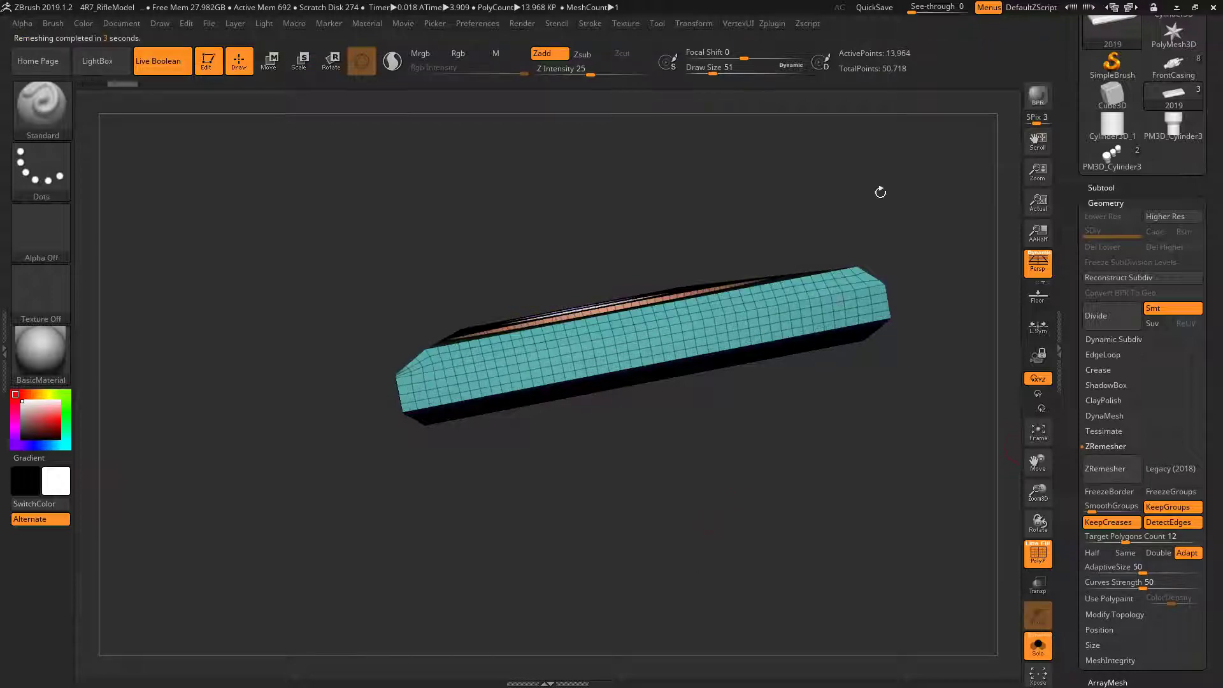
{"action": "mouse_move", "coordinate": [879, 191]}
{"action": "left_mouse_down"}
{"action": "mouse_move", "coordinate": [949, 263]}
{"action": "mouse_move", "coordinate": [901, 306]}
{"action": "mouse_move", "coordinate": [849, 441]}
{"action": "mouse_move", "coordinate": [900, 376]}
{"action": "mouse_move", "coordinate": [703, 453]}
{"action": "mouse_move", "coordinate": [642, 356]}
{"action": "left_mouse_up"}
{"action": "key", "text": "shift+f"}
{"action": "left_click_drag", "start_coordinate": [890, 436], "coordinate": [987, 394]}
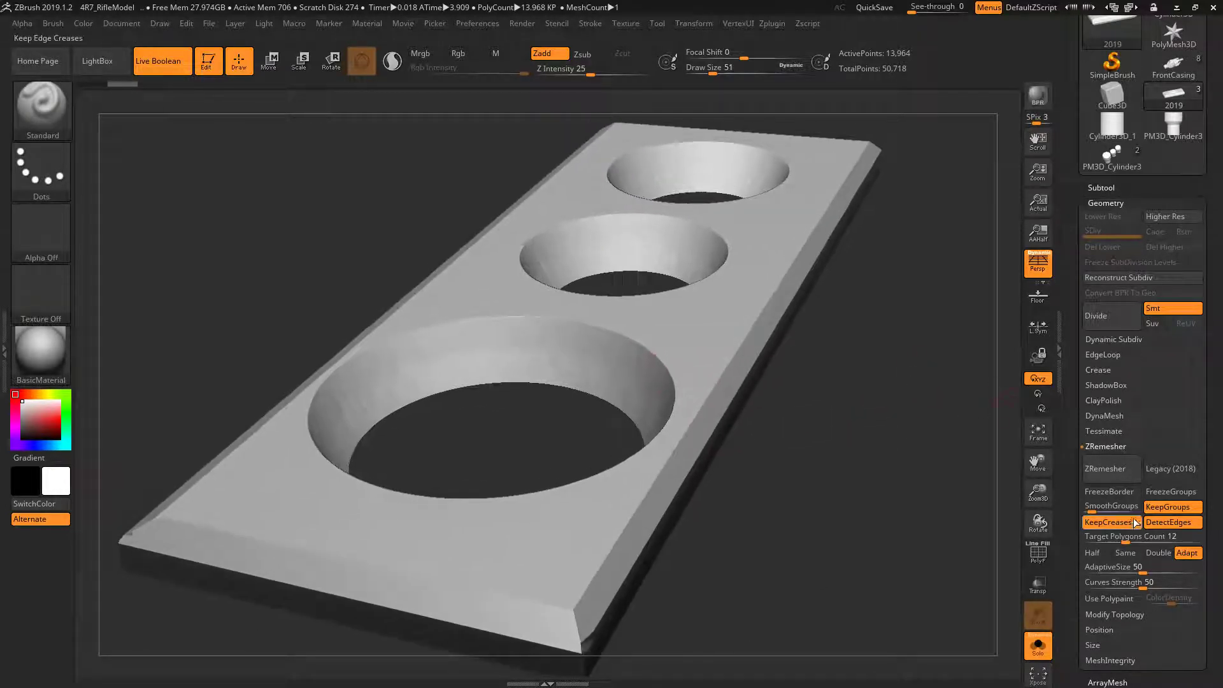
Step: Turn off KeepGroups, remesh to compare, then undo back to the dense mesh
{"action": "left_click", "coordinate": [1160, 506]}
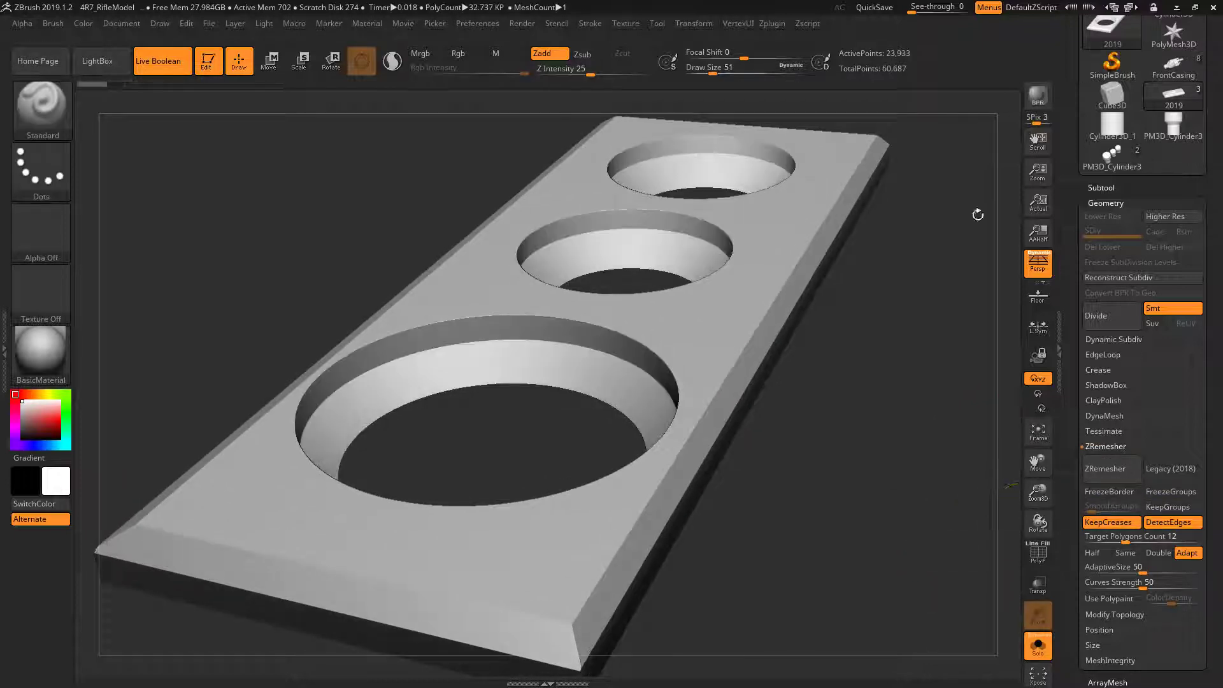
{"action": "left_click", "coordinate": [1109, 469]}
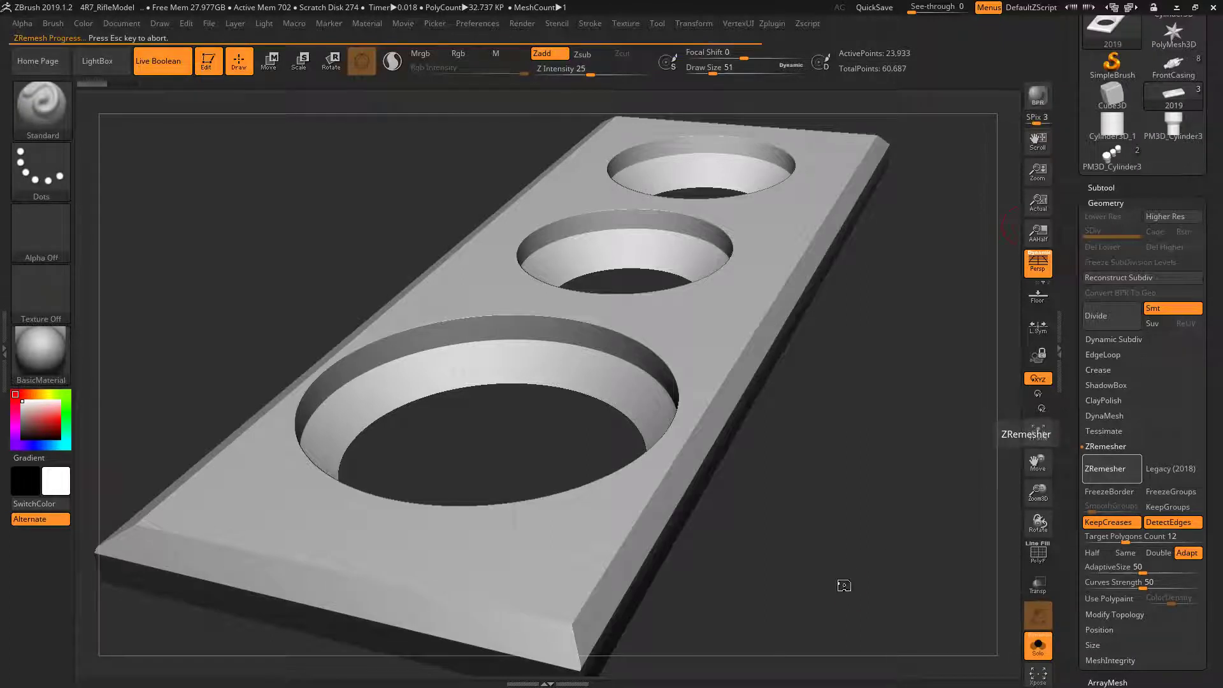
{"action": "mouse_move", "coordinate": [927, 514]}
{"action": "left_mouse_down"}
{"action": "mouse_move", "coordinate": [942, 508]}
{"action": "mouse_move", "coordinate": [930, 548]}
{"action": "left_mouse_up"}
{"action": "key", "text": "ctrl+z"}
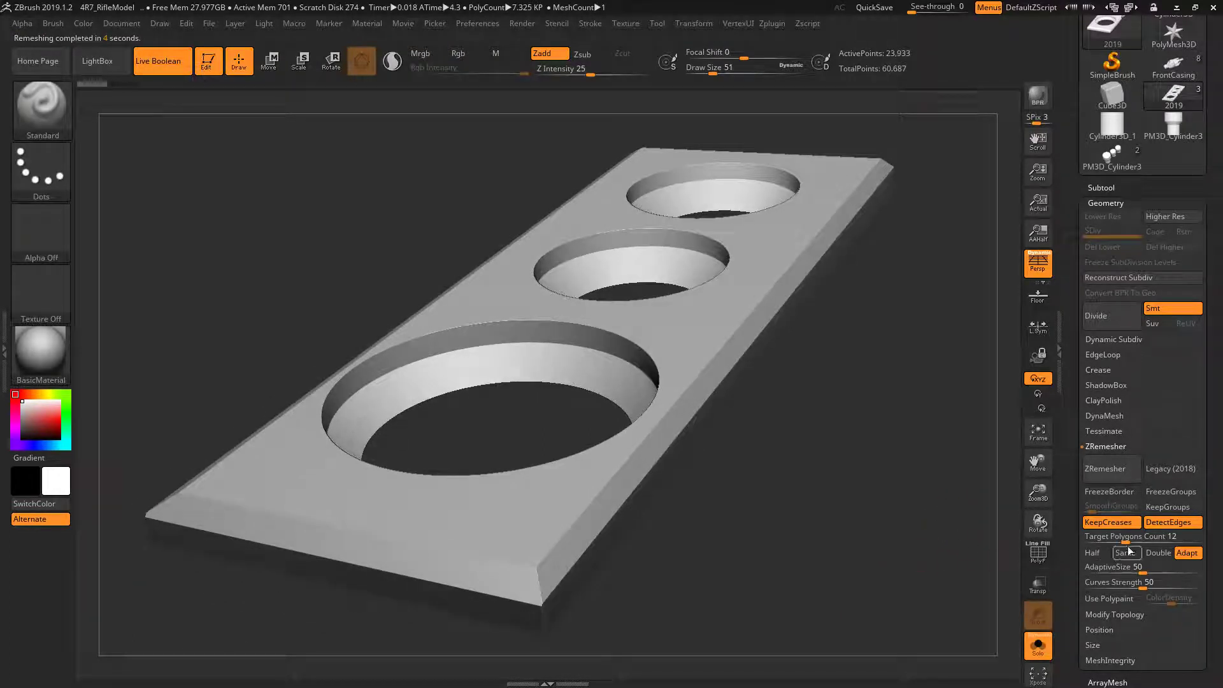
Step: With DetectEdges off, remesh at Target Polygons Count 10, giving 20,210 points
{"action": "left_click", "coordinate": [1171, 522]}
{"action": "left_click_drag", "start_coordinate": [873, 557], "coordinate": [1075, 555]}
{"action": "key", "text": "Return"}
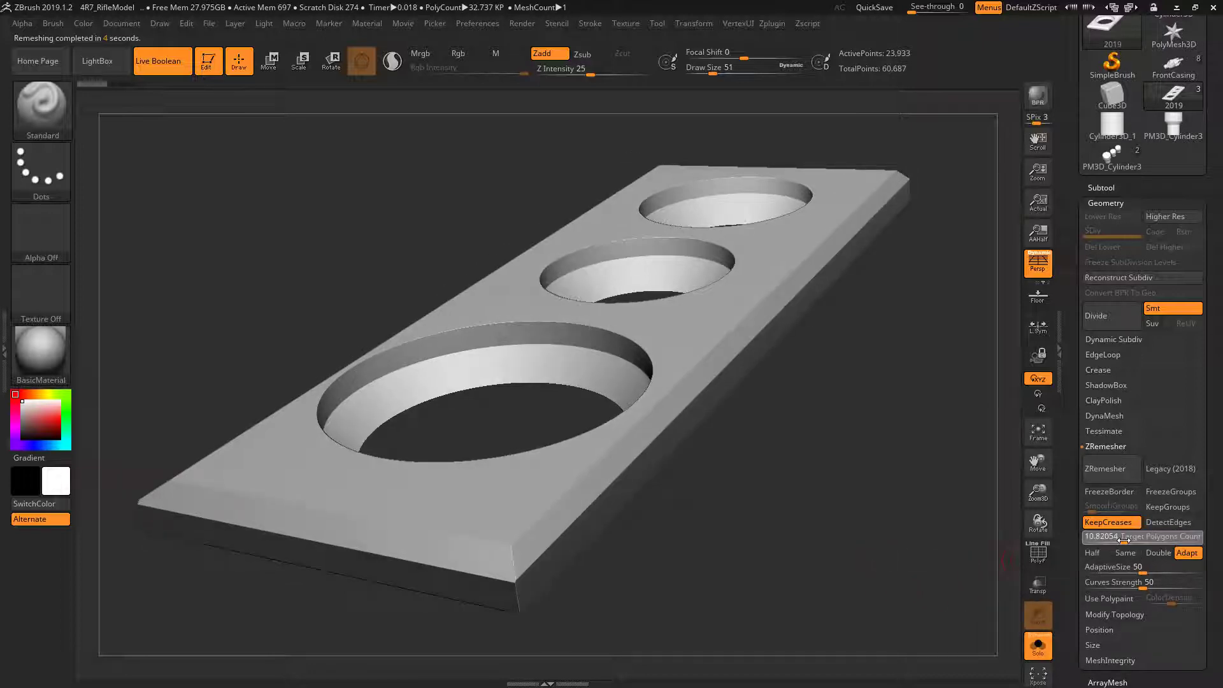
{"action": "left_click_drag", "start_coordinate": [836, 538], "coordinate": [1128, 502]}
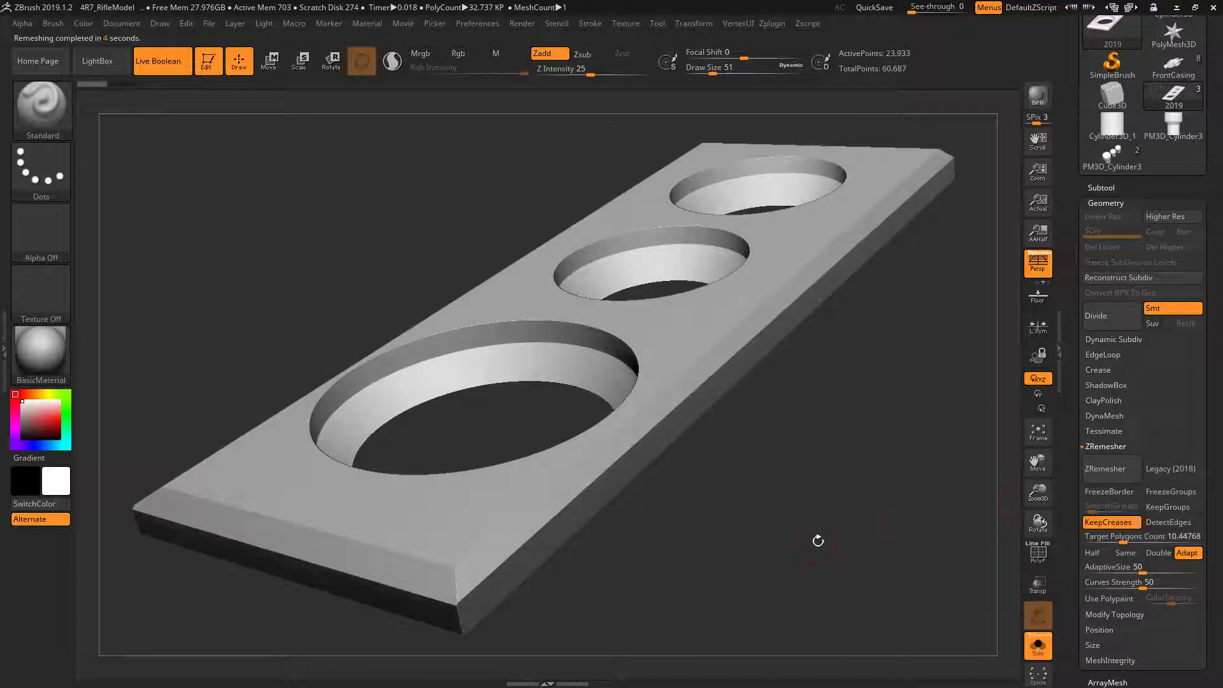
{"action": "left_click_drag", "start_coordinate": [818, 540], "coordinate": [1104, 542]}
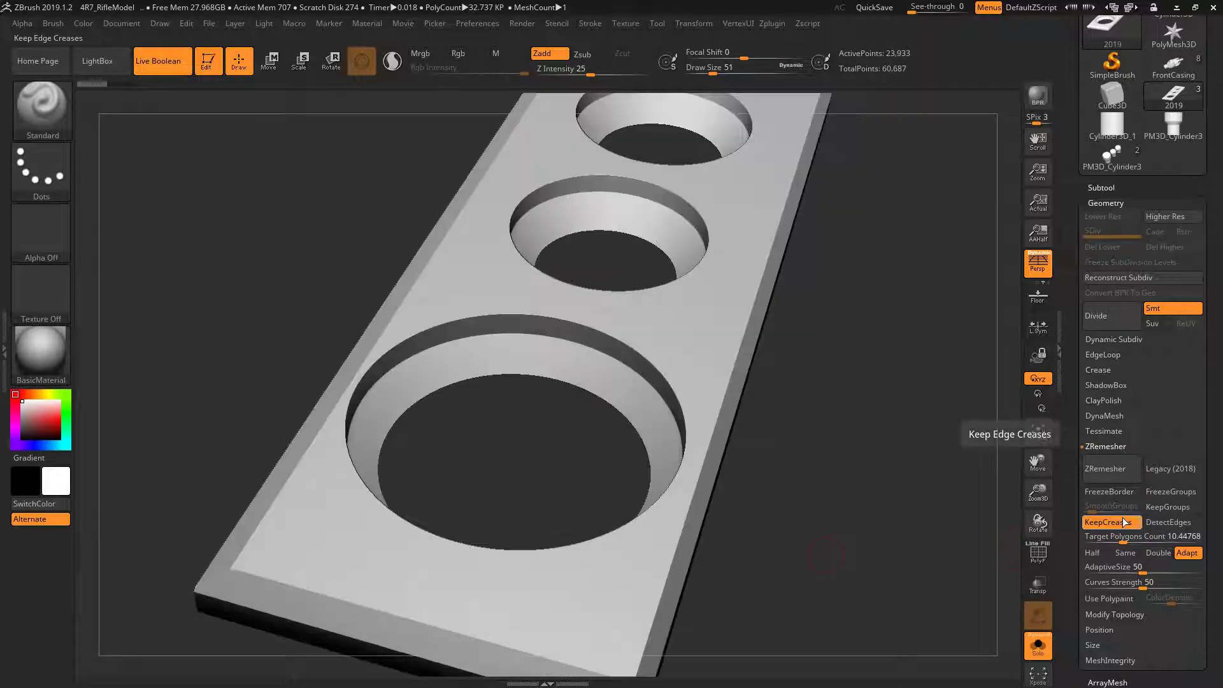
{"action": "left_click", "coordinate": [1124, 536]}
{"action": "type", "text": "15.8096"}
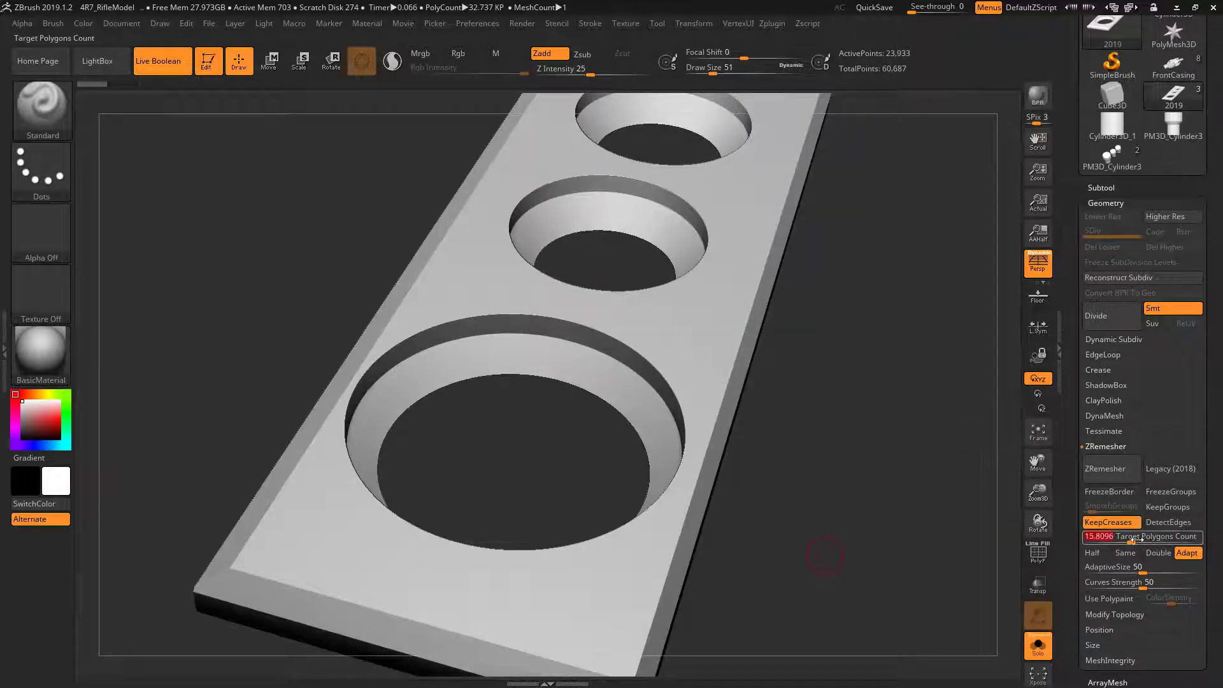
{"action": "type", "text": "0"}
{"action": "key", "text": "Return"}
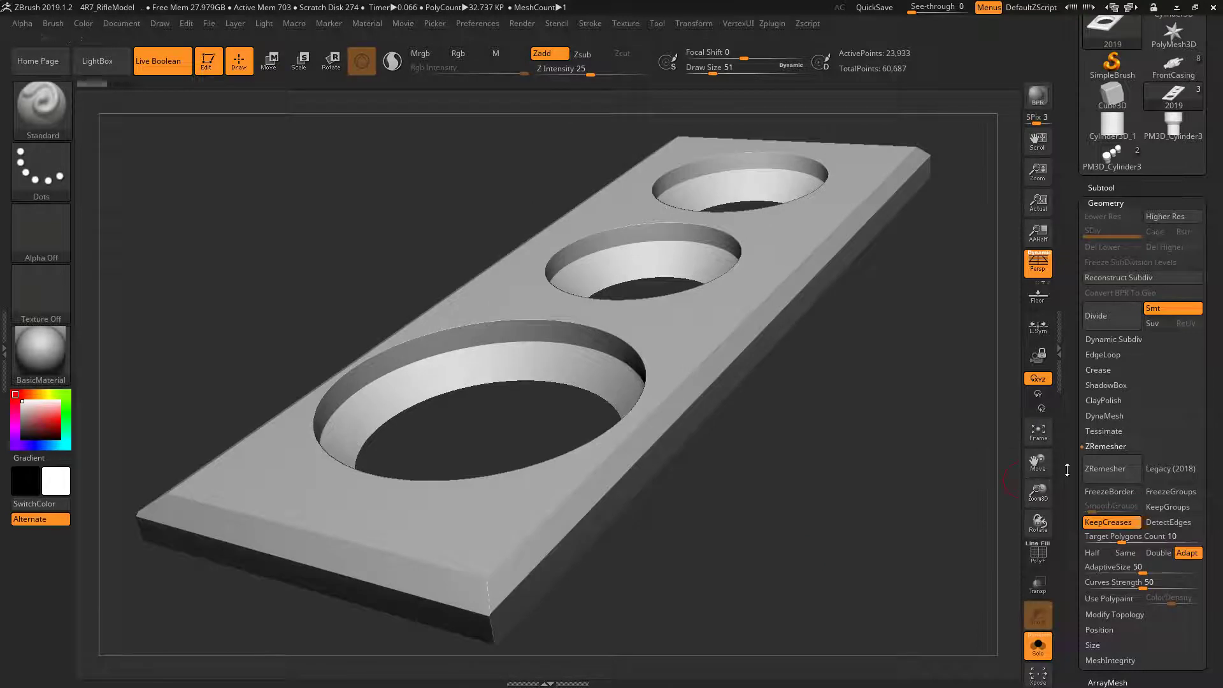
{"action": "left_click", "coordinate": [1109, 469]}
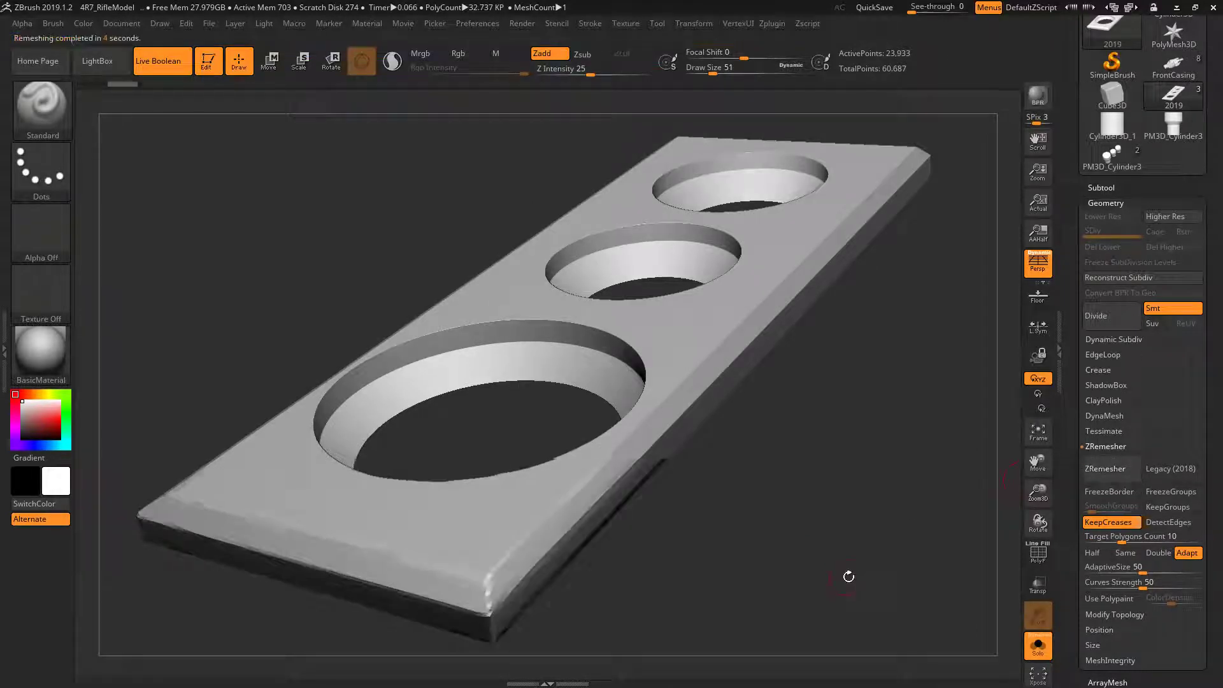
{"action": "mouse_move", "coordinate": [847, 575]}
{"action": "left_mouse_down"}
{"action": "mouse_move", "coordinate": [879, 517]}
{"action": "mouse_move", "coordinate": [928, 505]}
{"action": "mouse_move", "coordinate": [916, 464]}
{"action": "mouse_move", "coordinate": [923, 475]}
{"action": "left_mouse_up"}
Step: Undo to the dense mesh, remesh at Target Polygons Count 20, and view the shaded 30,239-point result
{"action": "key", "text": "shift+f"}
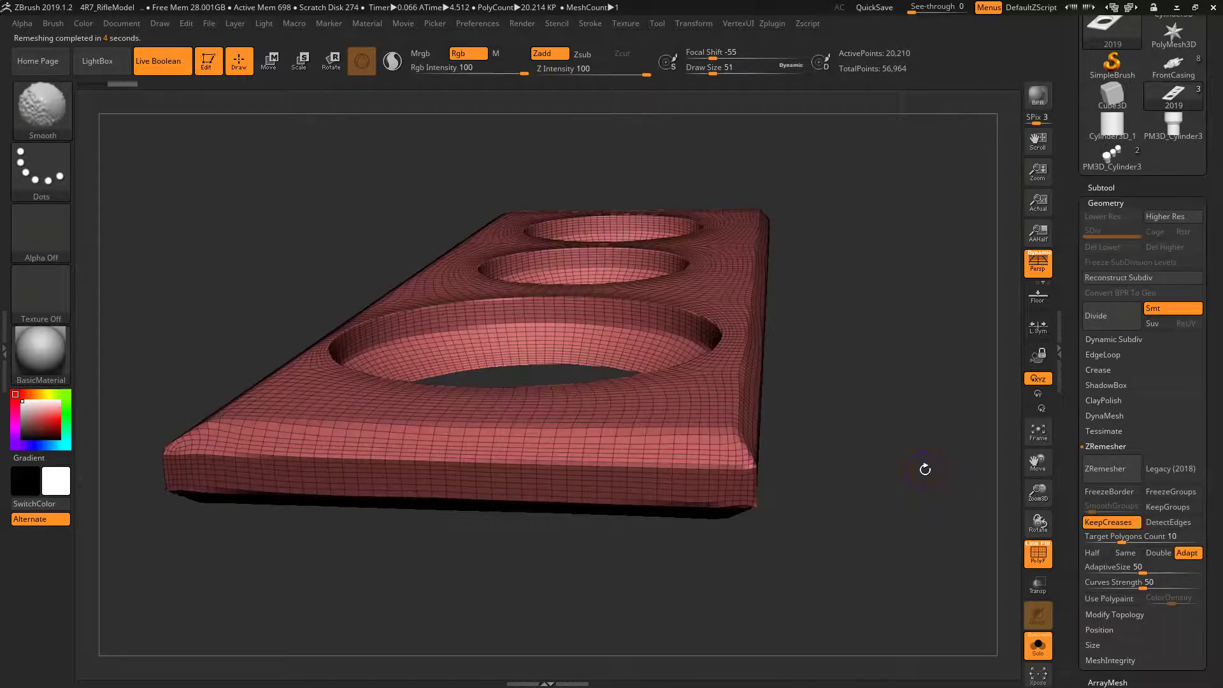
{"action": "key", "text": "f"}
{"action": "key", "text": "ctrl+z"}
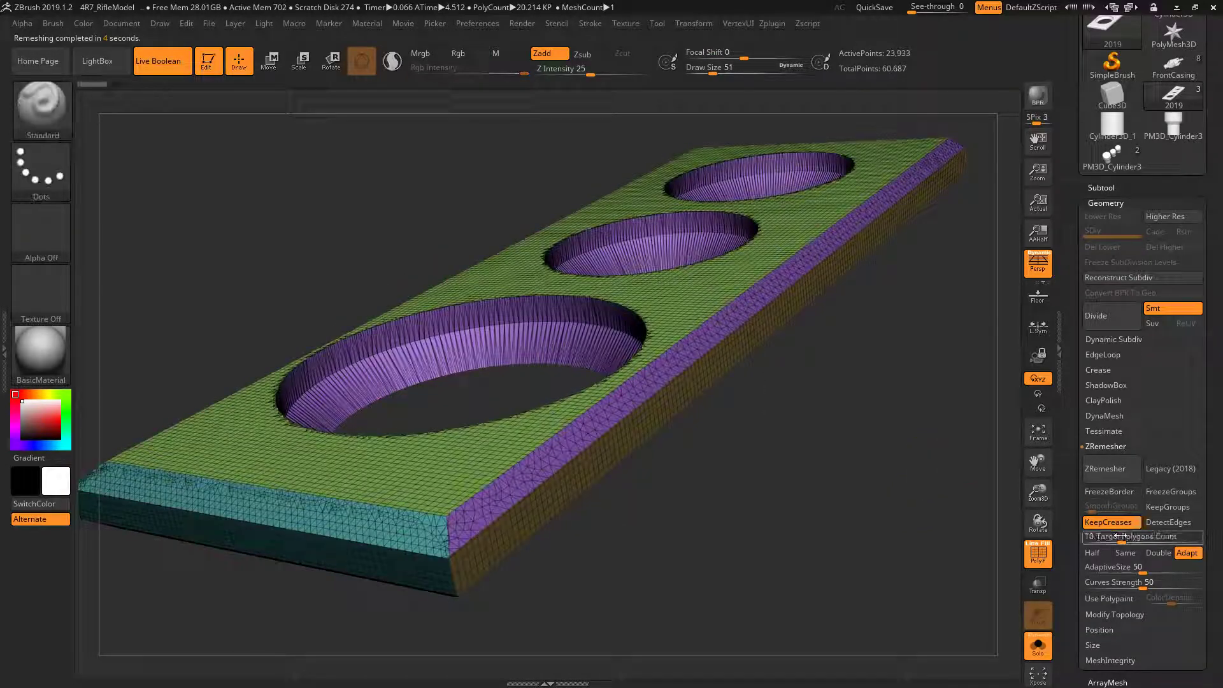
{"action": "left_click_drag", "start_coordinate": [1140, 538], "coordinate": [1131, 512]}
{"action": "type", "text": "16"}
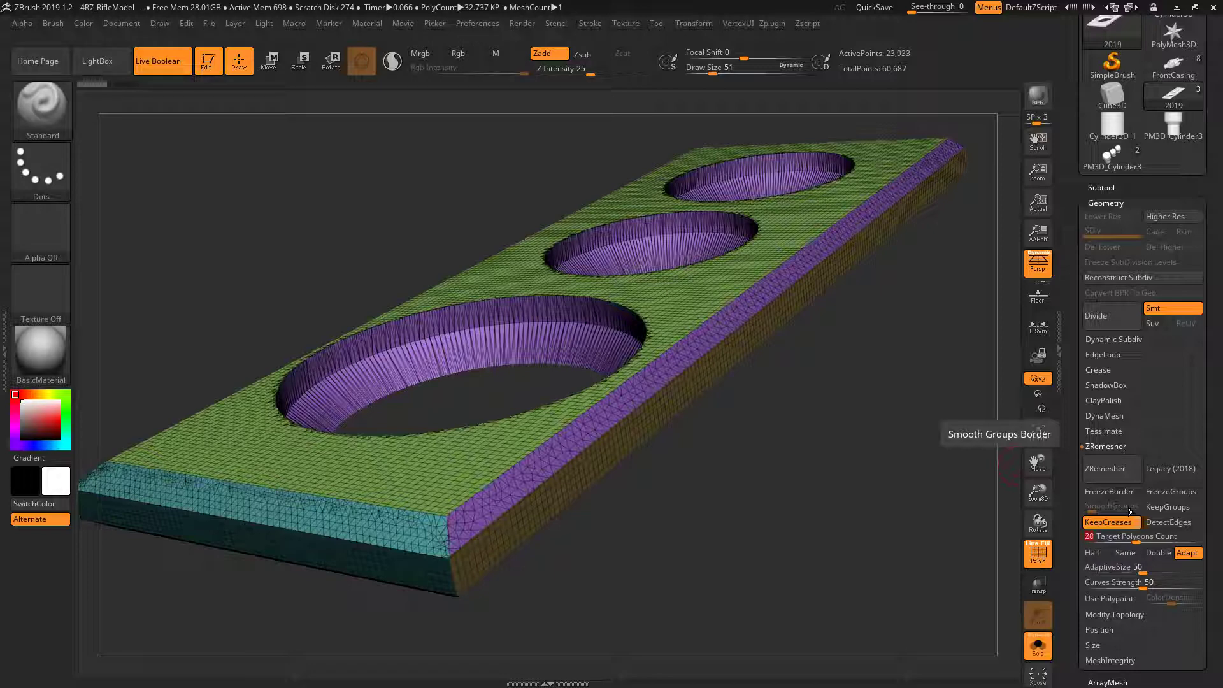
{"action": "left_click", "coordinate": [1114, 468]}
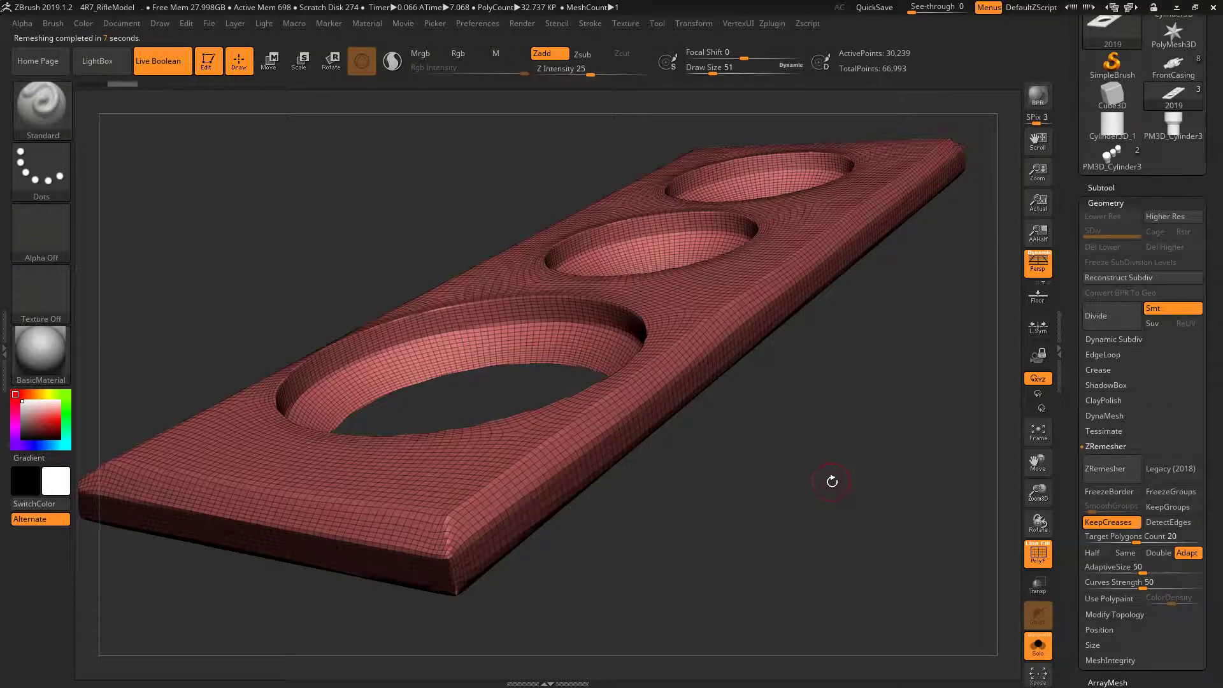
{"action": "mouse_move", "coordinate": [832, 481]}
{"action": "left_mouse_down"}
{"action": "mouse_move", "coordinate": [854, 500]}
{"action": "mouse_move", "coordinate": [911, 469]}
{"action": "mouse_move", "coordinate": [890, 457]}
{"action": "mouse_move", "coordinate": [908, 526]}
{"action": "mouse_move", "coordinate": [857, 519]}
{"action": "mouse_move", "coordinate": [847, 546]}
{"action": "mouse_move", "coordinate": [900, 518]}
{"action": "mouse_move", "coordinate": [899, 507]}
{"action": "left_mouse_up"}
{"action": "key", "text": "shift+f"}
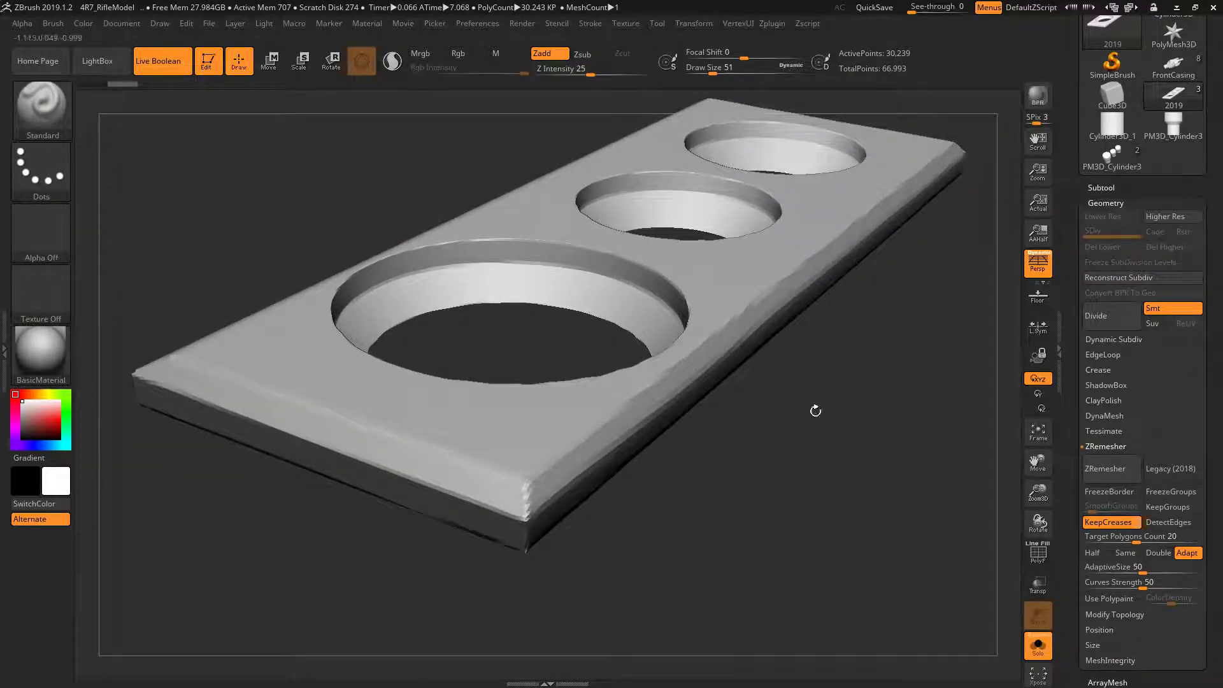
Step: Restore the dense mesh, re-enable KeepGroups, and remesh at Target Polygons Count 8 to 9,569 points
{"action": "key", "text": "ctrl"}
{"action": "left_click", "coordinate": [856, 510], "text": "ctrl"}
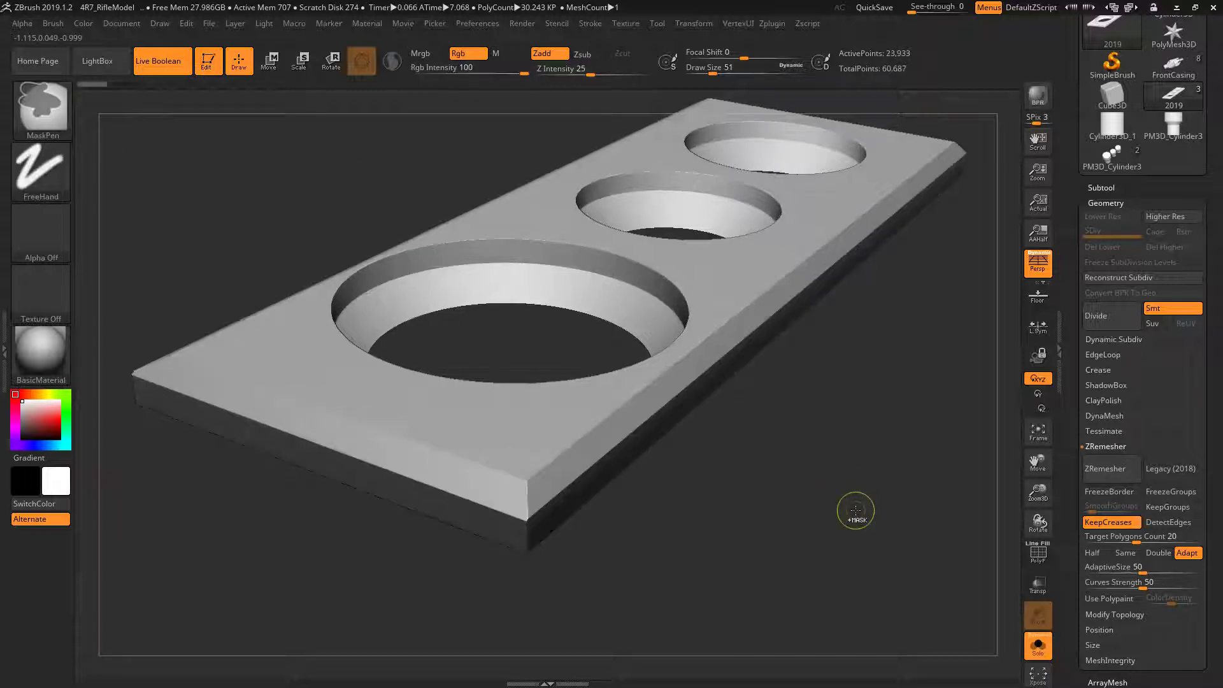
{"action": "left_click_drag", "start_coordinate": [854, 510], "coordinate": [886, 519]}
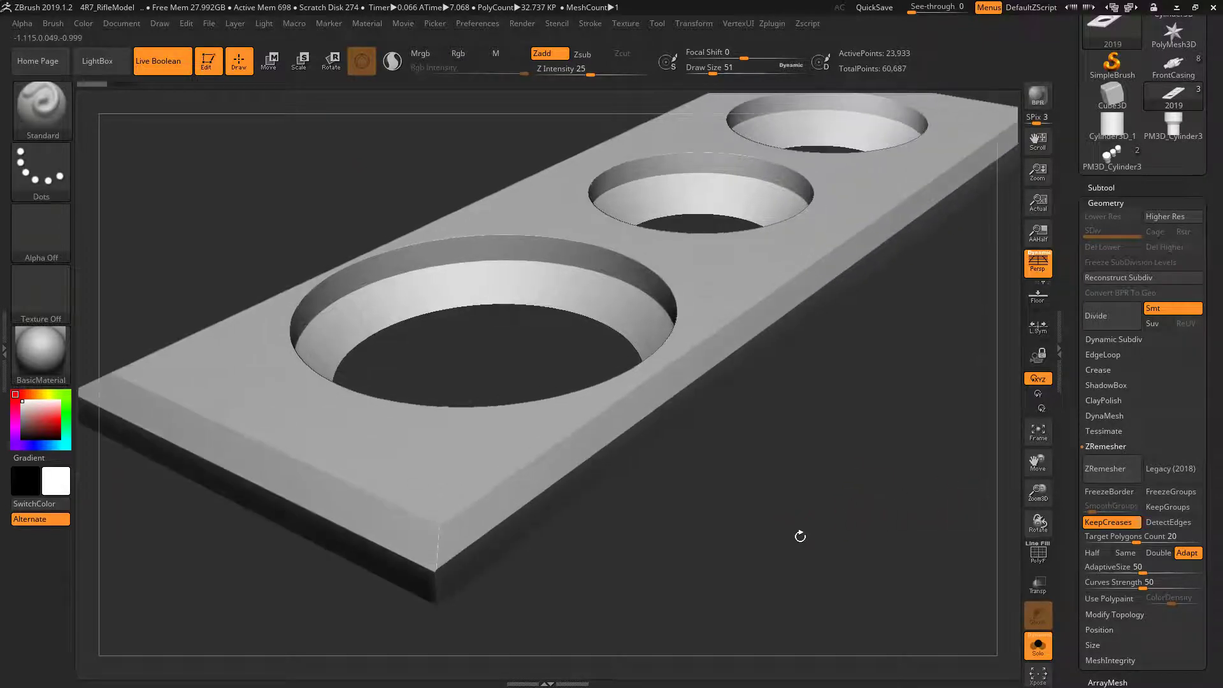
{"action": "left_click_drag", "start_coordinate": [800, 536], "coordinate": [941, 526]}
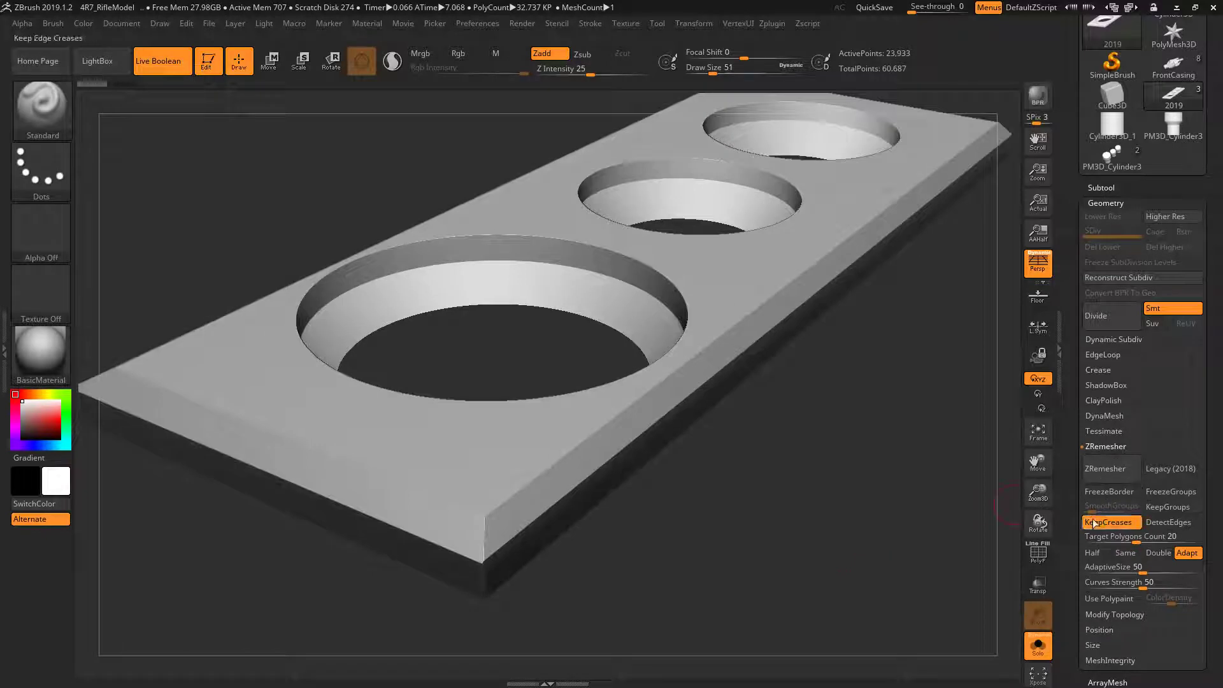
{"action": "left_click", "coordinate": [1177, 507]}
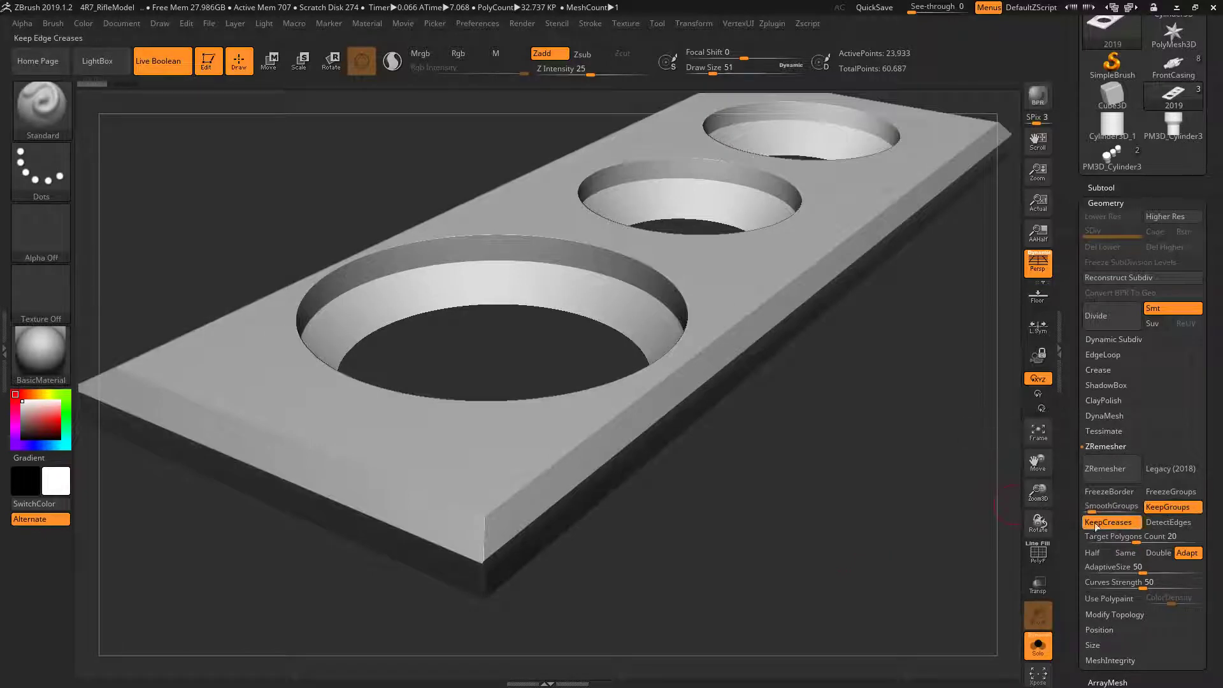
{"action": "left_click_drag", "start_coordinate": [1140, 538], "coordinate": [1131, 538]}
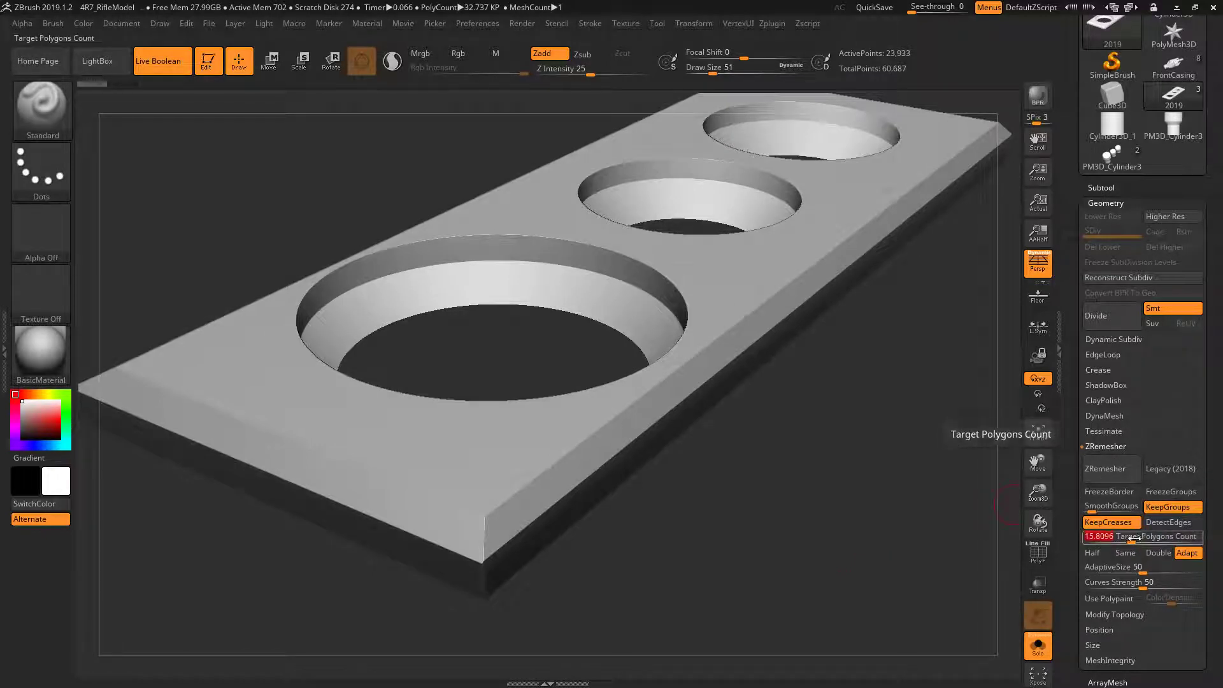
{"action": "type", "text": "8"}
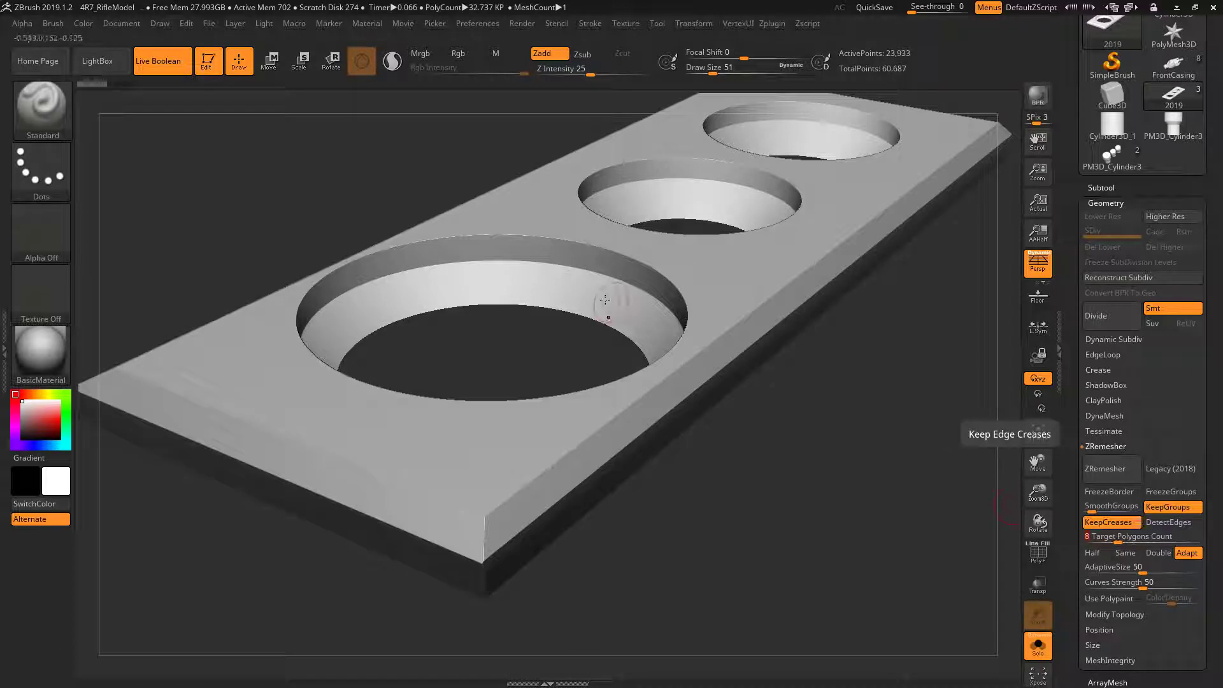
{"action": "left_click_drag", "start_coordinate": [789, 509], "coordinate": [828, 509]}
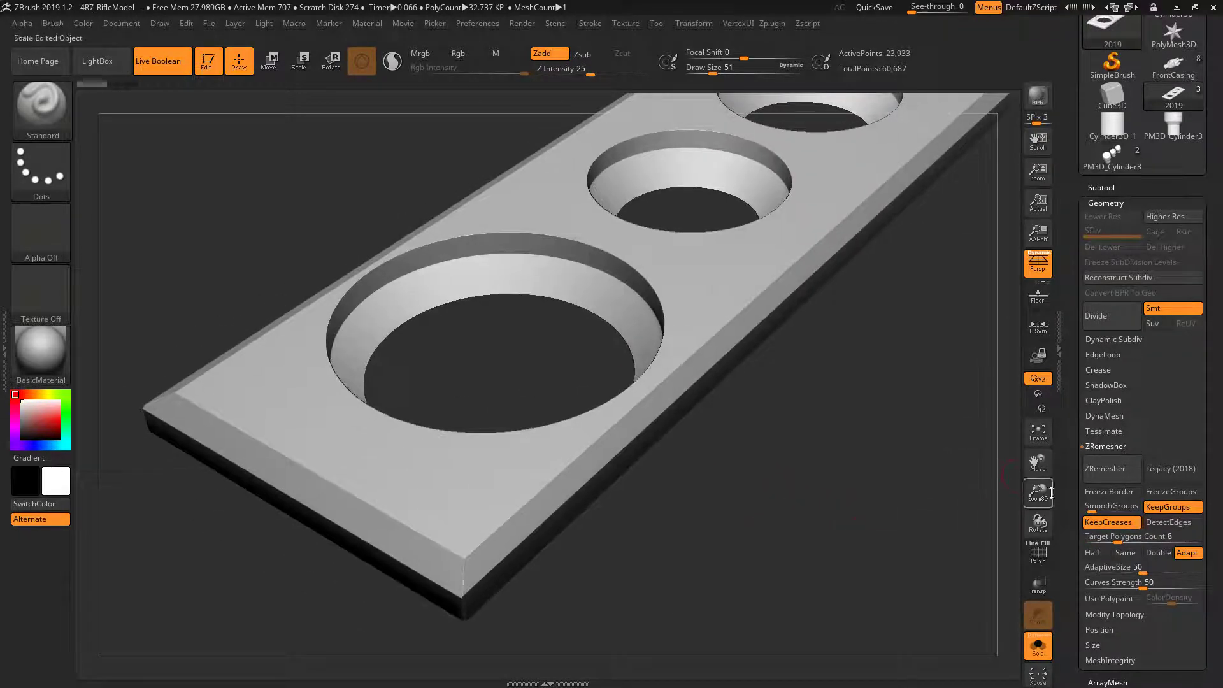
{"action": "mouse_move", "coordinate": [887, 477]}
{"action": "left_mouse_down"}
{"action": "mouse_move", "coordinate": [881, 464]}
{"action": "mouse_move", "coordinate": [1010, 483]}
{"action": "left_mouse_up"}
{"action": "left_click", "coordinate": [1104, 474]}
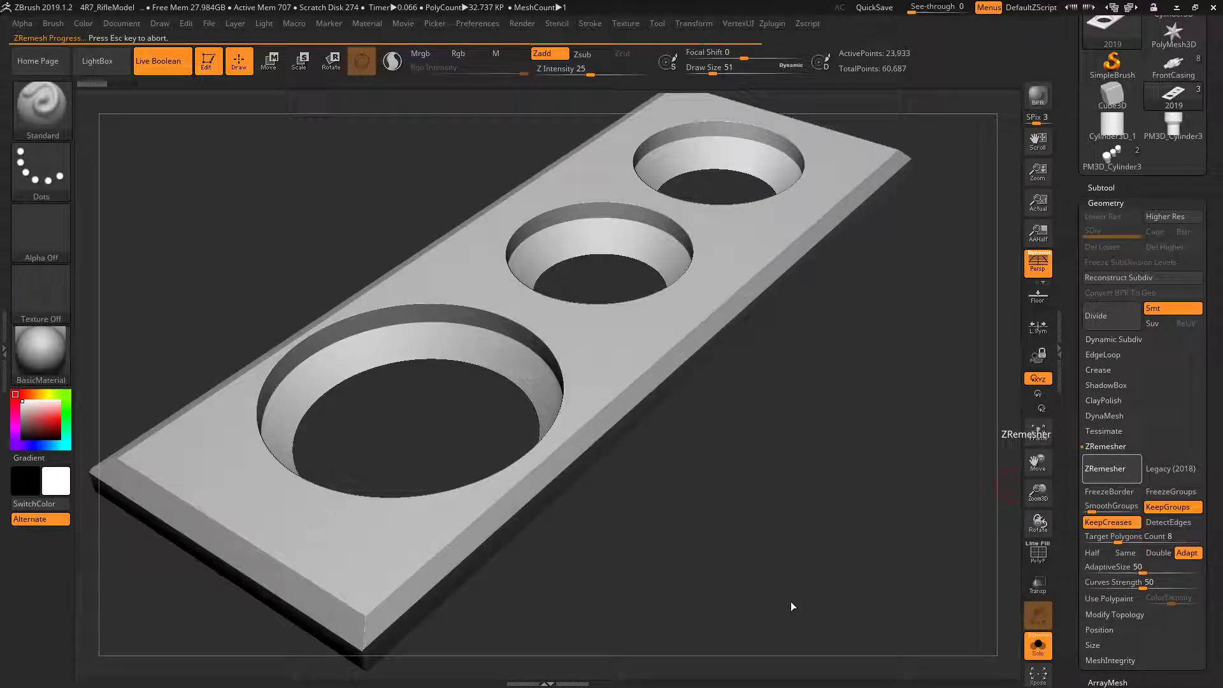
{"action": "mouse_move", "coordinate": [820, 505]}
{"action": "left_mouse_down"}
{"action": "mouse_move", "coordinate": [923, 481]}
{"action": "mouse_move", "coordinate": [839, 511]}
{"action": "mouse_move", "coordinate": [873, 492]}
{"action": "mouse_move", "coordinate": [851, 514]}
{"action": "mouse_move", "coordinate": [868, 478]}
{"action": "mouse_move", "coordinate": [867, 493]}
{"action": "mouse_move", "coordinate": [893, 497]}
{"action": "left_mouse_up"}
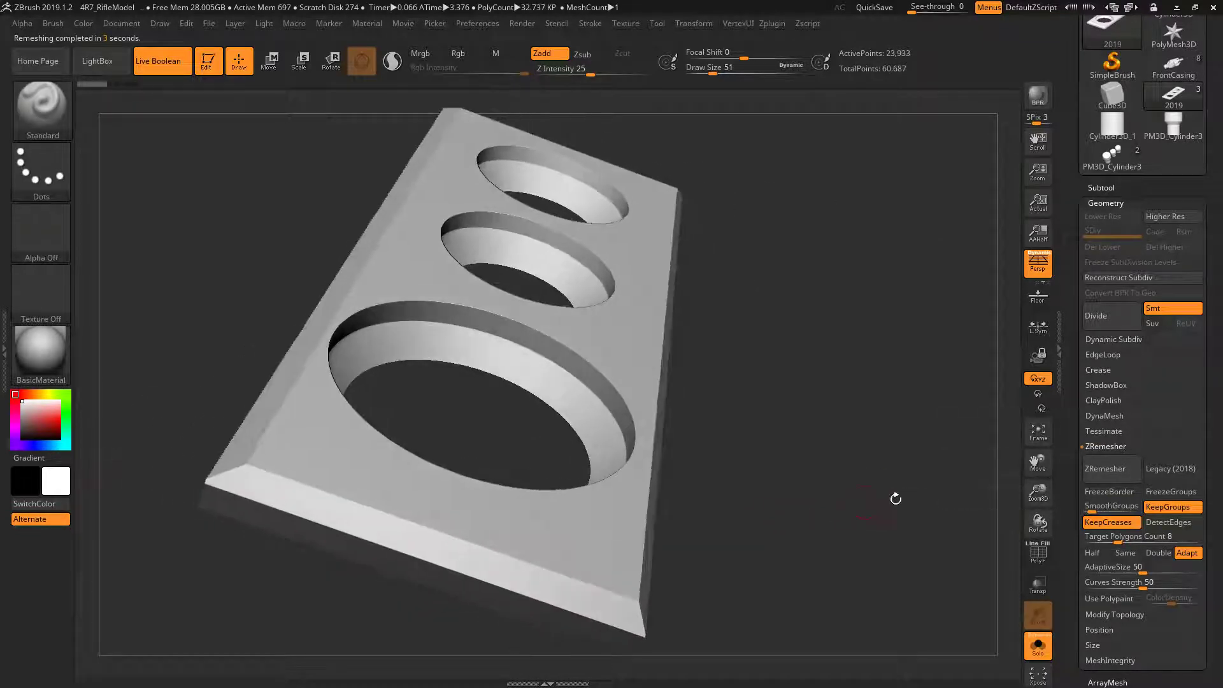
Step: Turn KeepGroups off and remesh the plate again
{"action": "left_click", "coordinate": [1167, 507]}
{"action": "left_click_drag", "start_coordinate": [816, 535], "coordinate": [854, 484]}
{"action": "left_click", "coordinate": [1109, 478]}
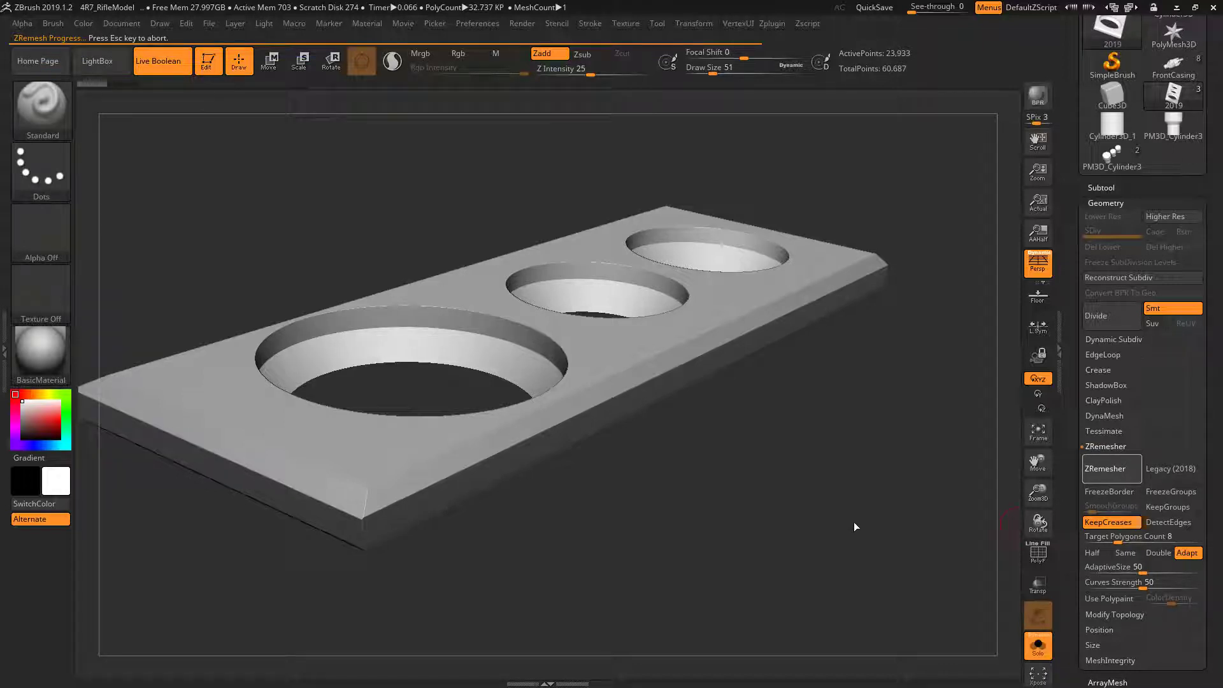
Step: Undo, re-enable KeepGroups, remesh to 6,714 points for comparison, then undo back to 23,933 points
{"action": "left_click_drag", "start_coordinate": [881, 504], "coordinate": [675, 468]}
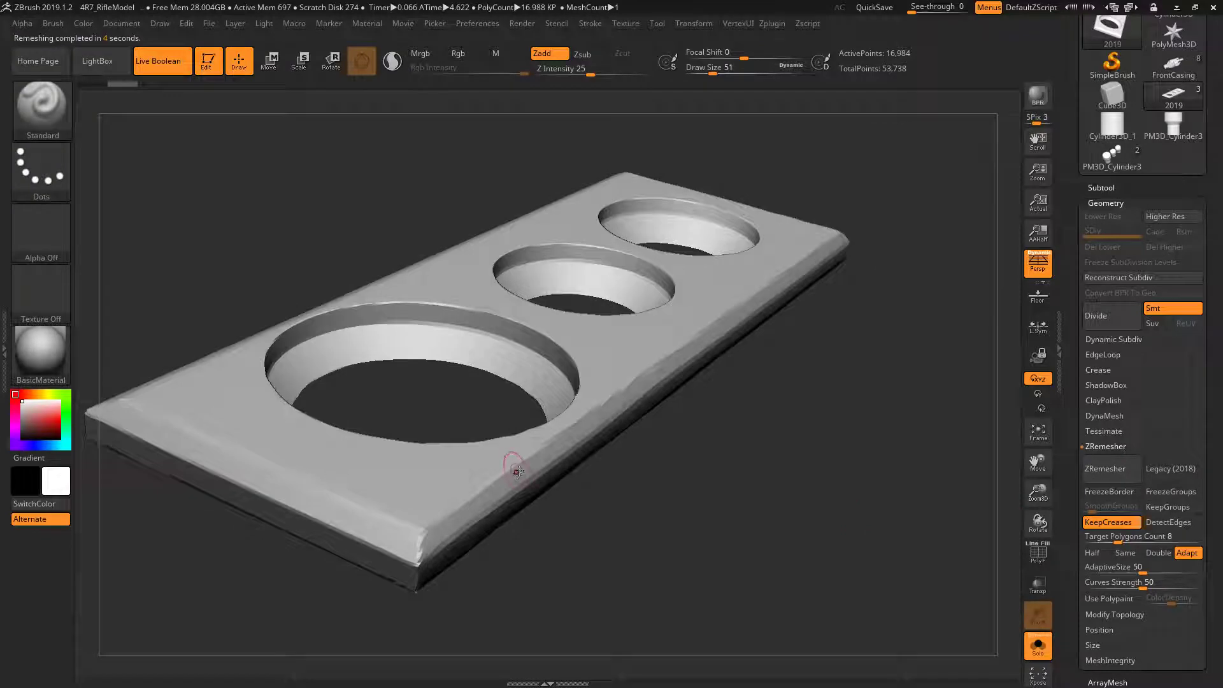
{"action": "key", "text": "ctrl+z"}
{"action": "left_click", "coordinate": [1167, 507]}
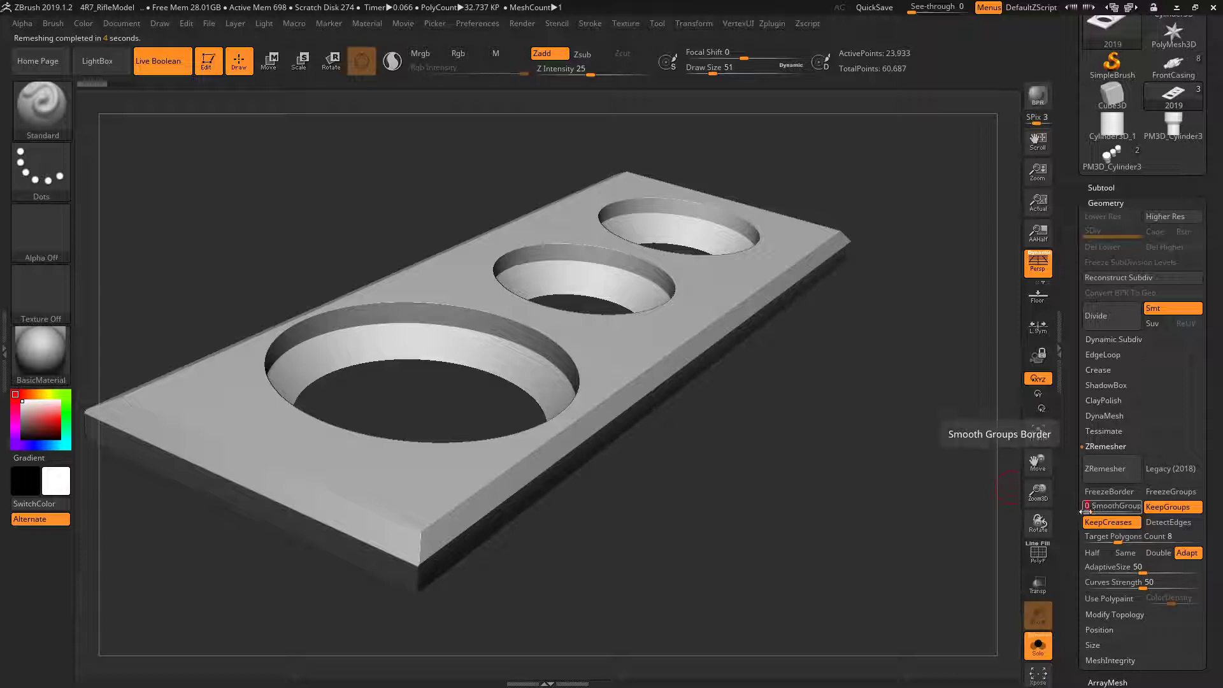
{"action": "left_click", "coordinate": [1104, 469]}
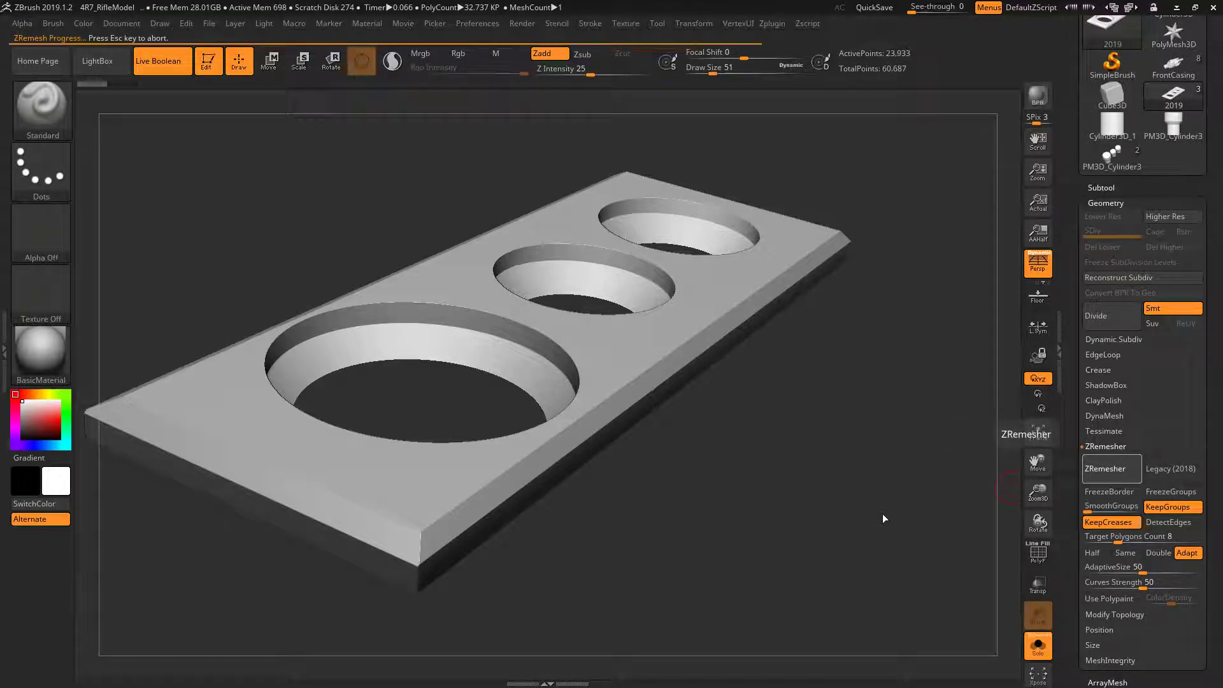
{"action": "left_click_drag", "start_coordinate": [886, 514], "coordinate": [894, 502]}
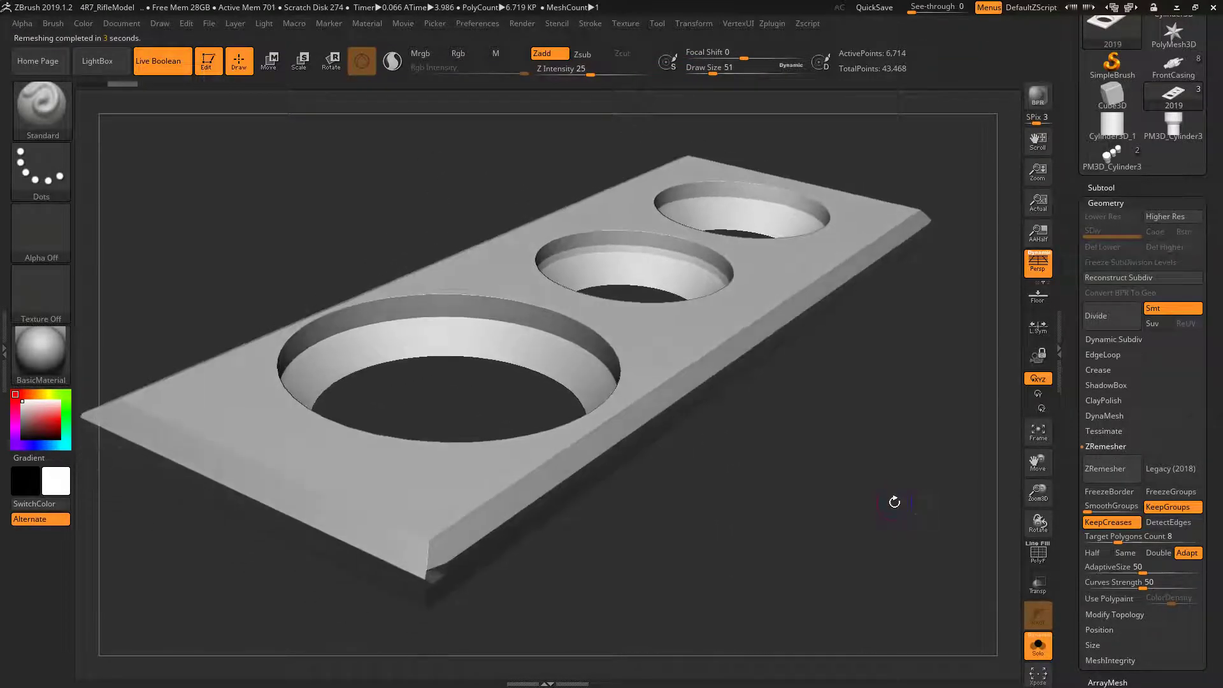
{"action": "key", "text": "shift+f"}
{"action": "key", "text": "shift+f"}
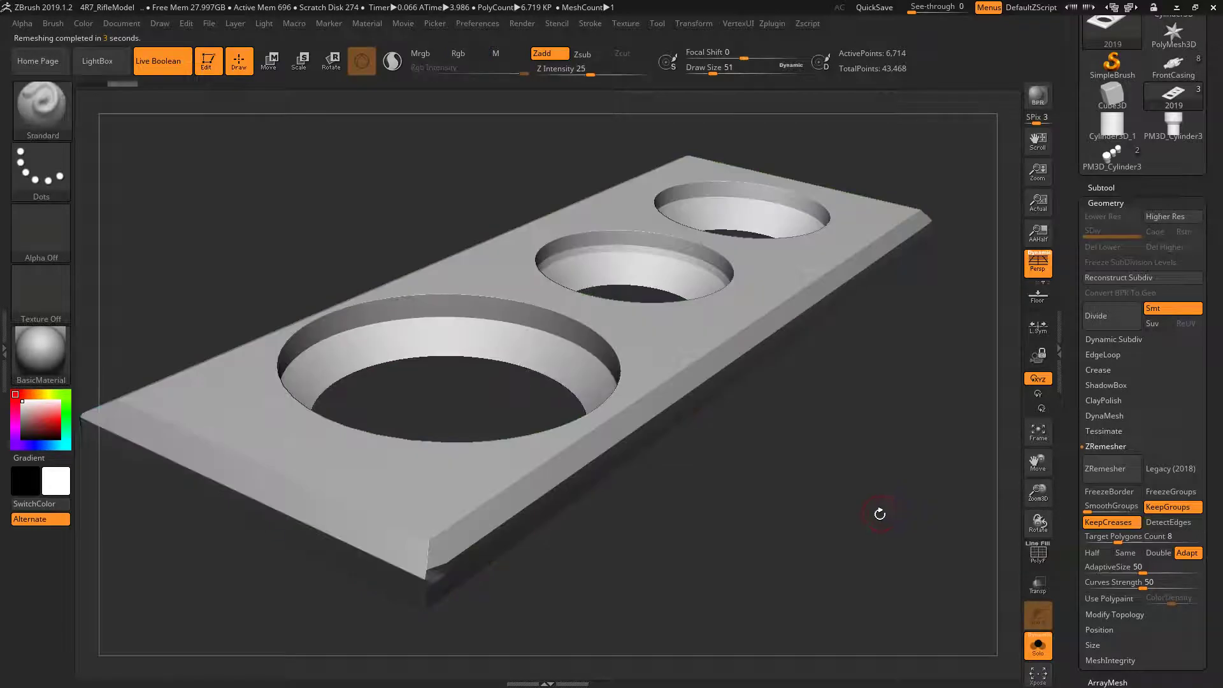
{"action": "key", "text": "ctrl+z"}
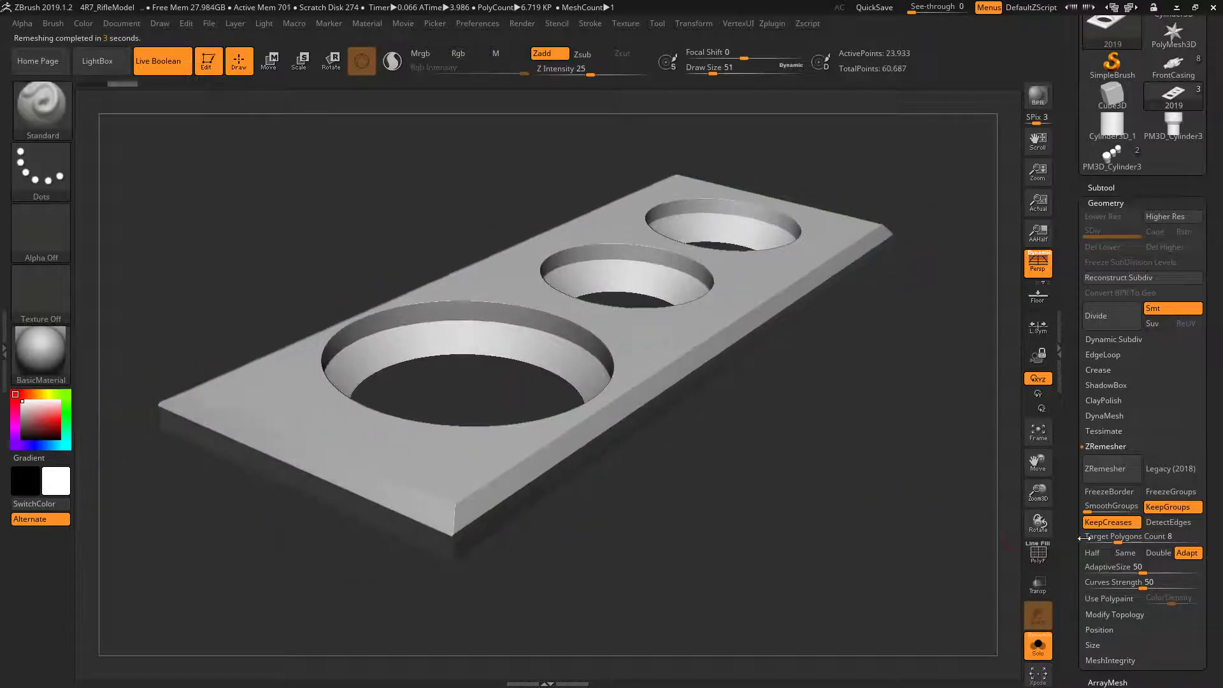
Step: Remesh at Target Polygons Count 12, then set SmoothGroups to 0 and undo the jagged result
{"action": "left_click_drag", "start_coordinate": [1116, 544], "coordinate": [1121, 530]}
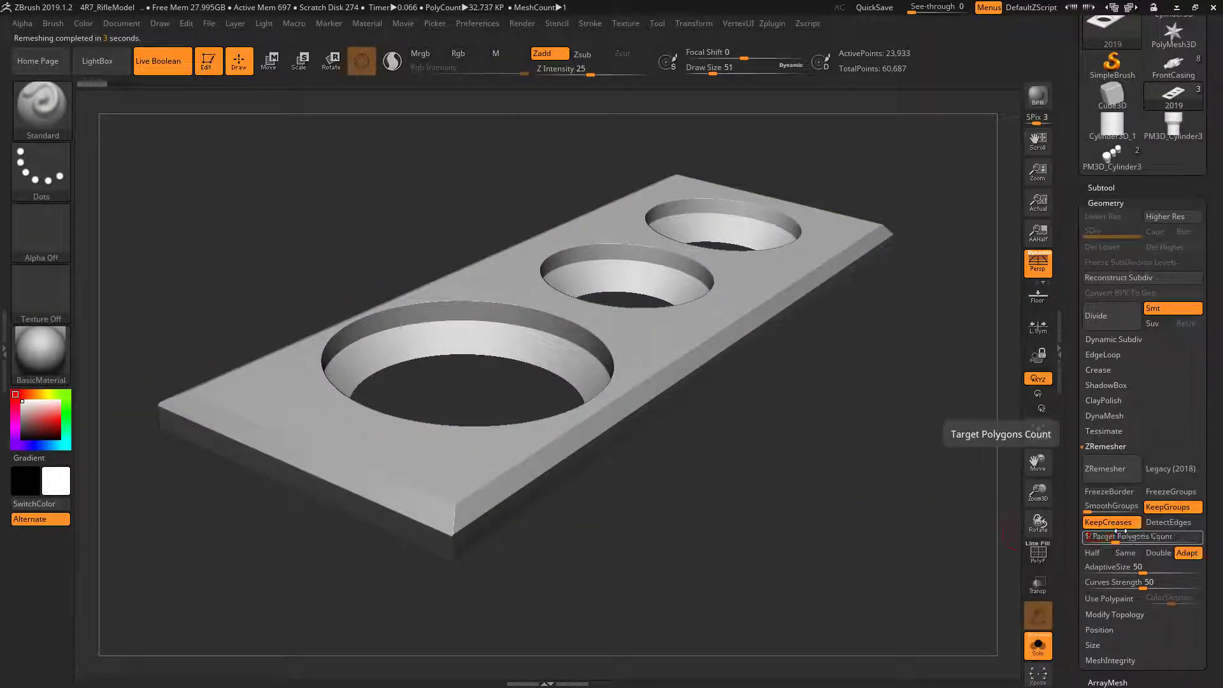
{"action": "left_click", "coordinate": [1110, 468]}
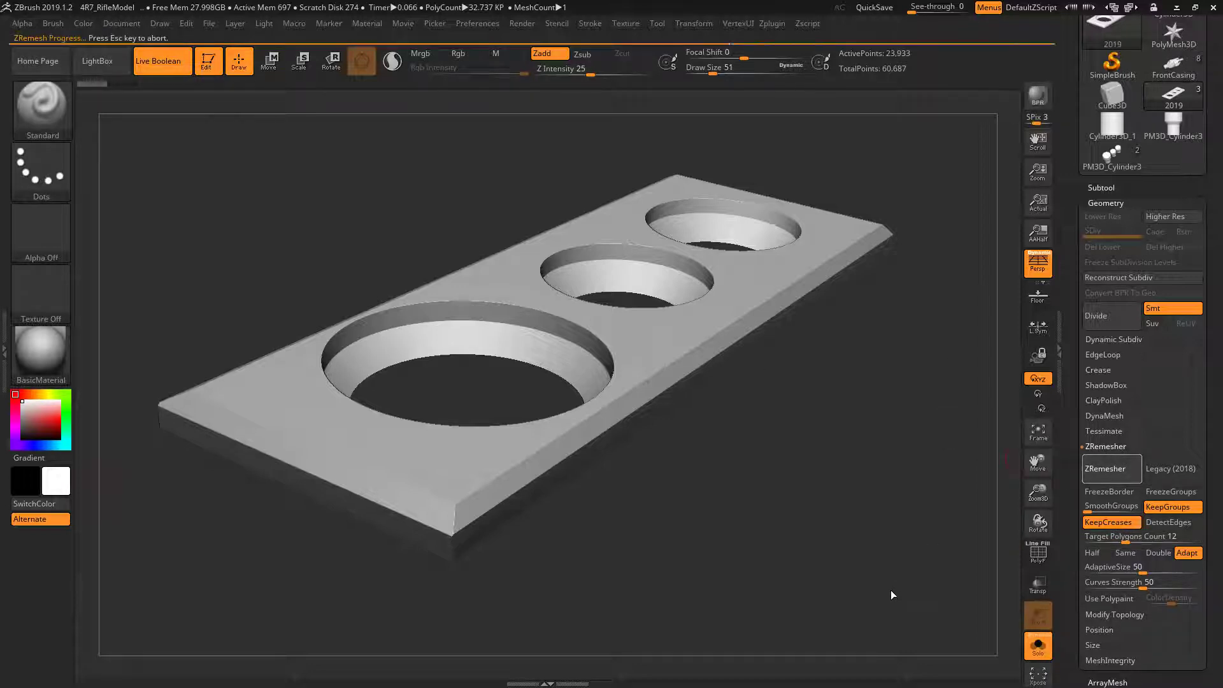
{"action": "left_click_drag", "start_coordinate": [939, 544], "coordinate": [873, 537]}
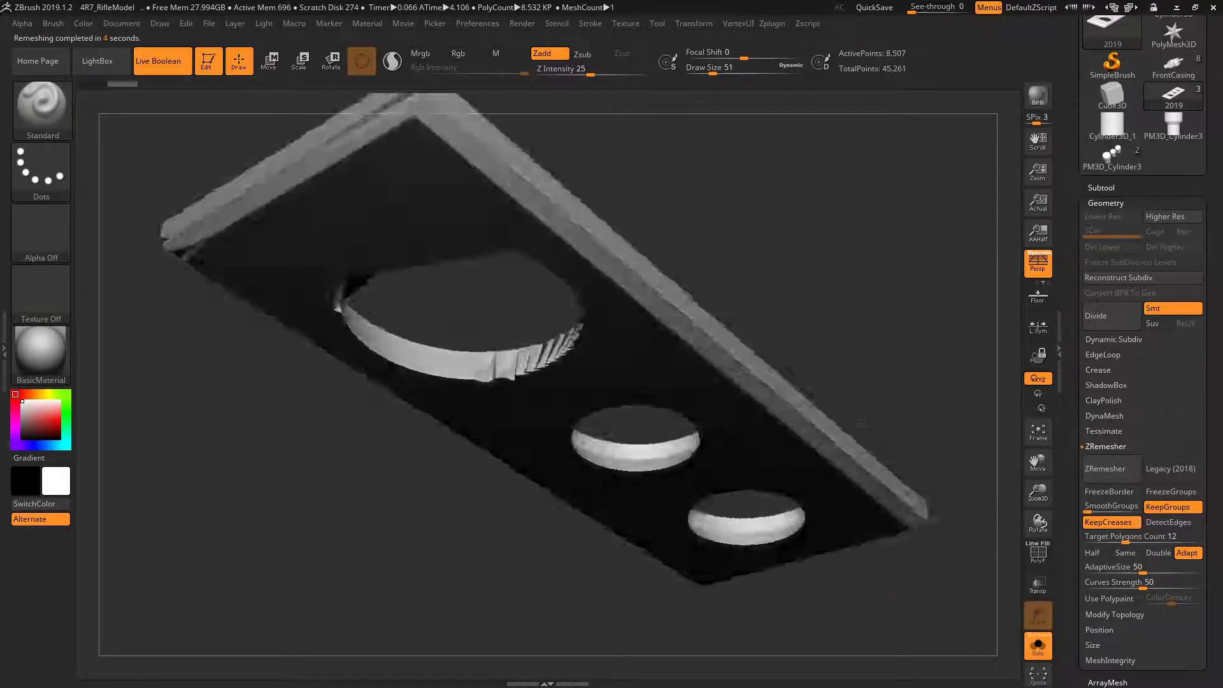
{"action": "left_click", "coordinate": [1089, 506]}
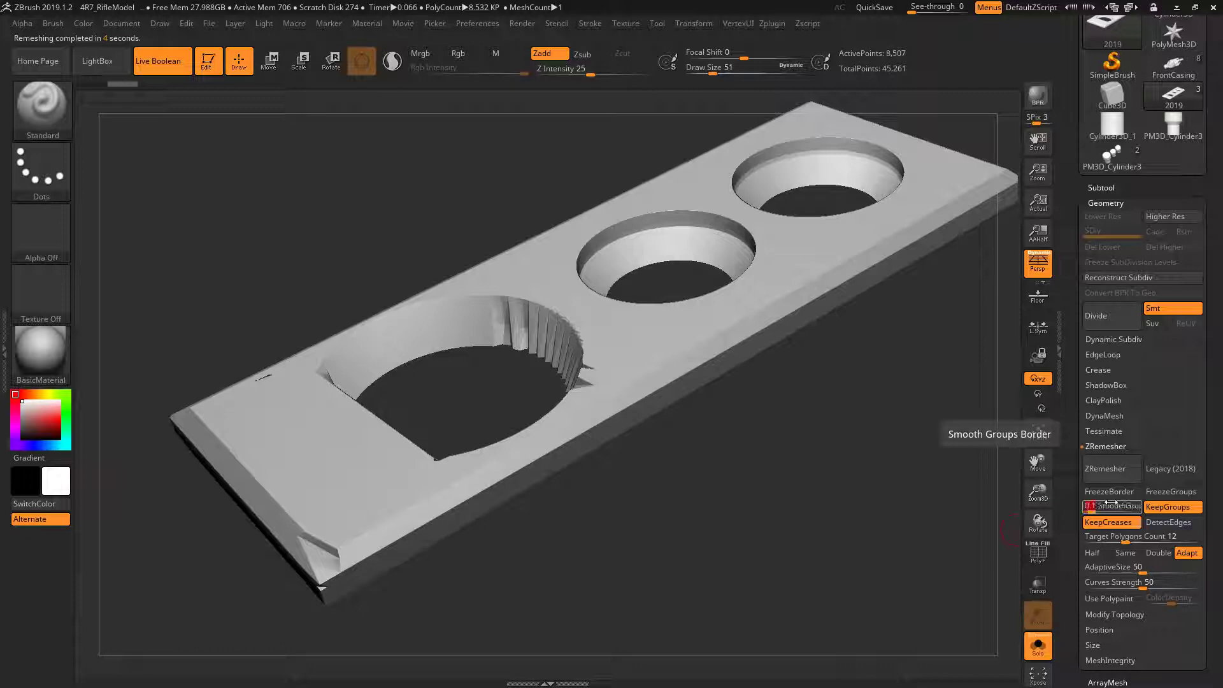
{"action": "key", "text": "ctrl+z"}
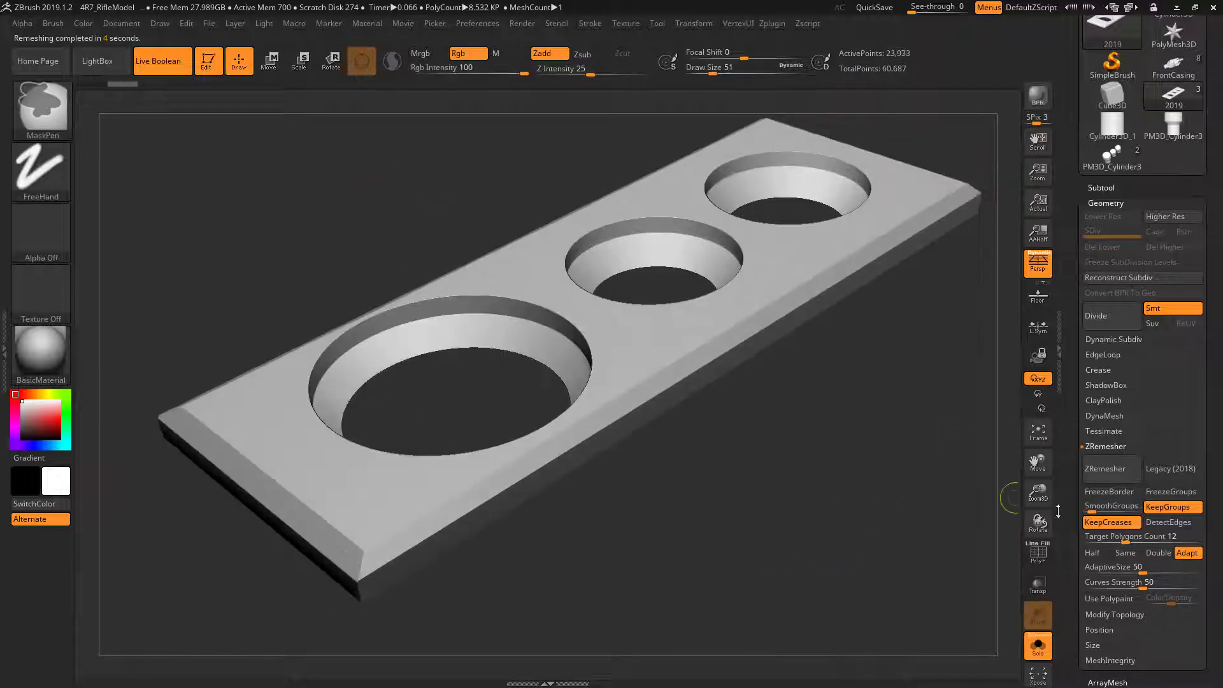
Step: Remesh without group smoothing, inspect the polygroup-coloured wireframe and bevel, then undo
{"action": "left_click", "coordinate": [1105, 468]}
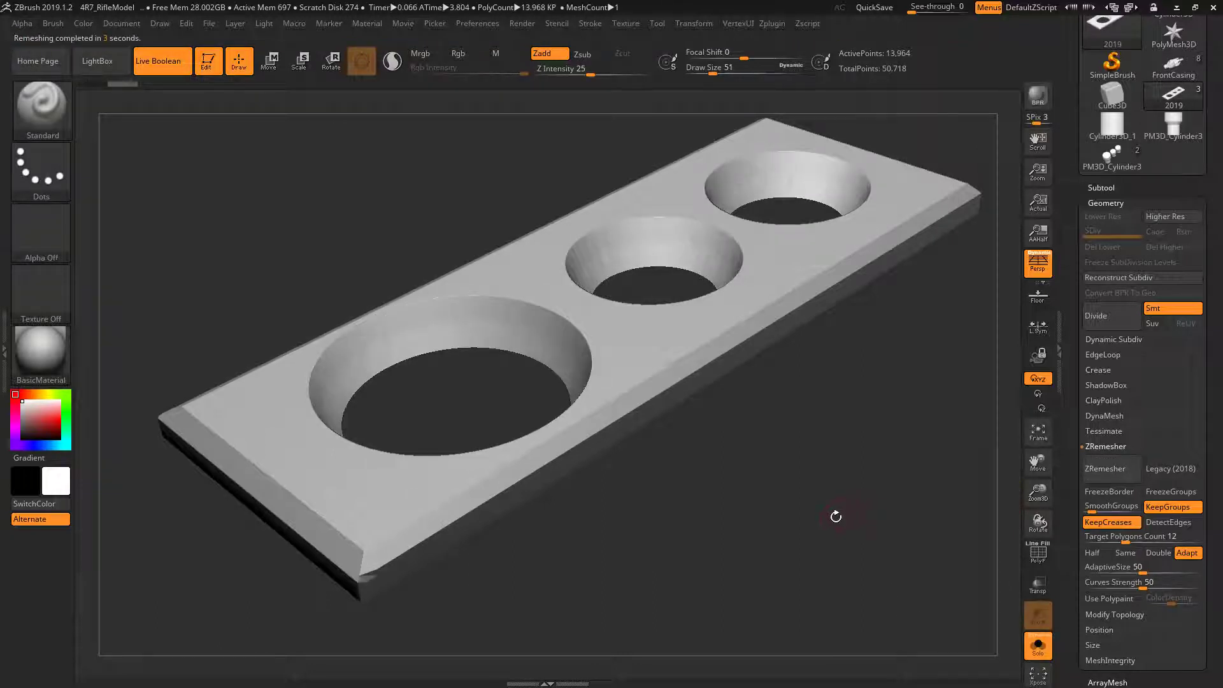
{"action": "mouse_move", "coordinate": [835, 516]}
{"action": "left_mouse_down"}
{"action": "mouse_move", "coordinate": [860, 508]}
{"action": "mouse_move", "coordinate": [856, 549]}
{"action": "left_mouse_up"}
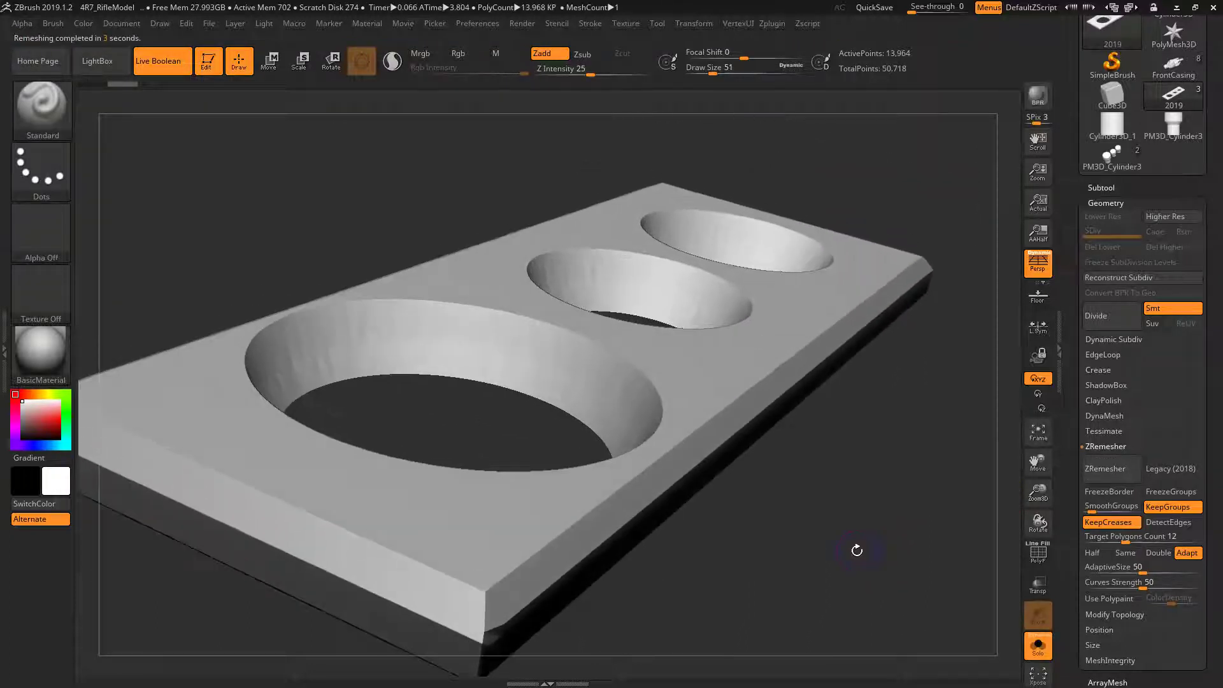
{"action": "key", "text": "shift+f"}
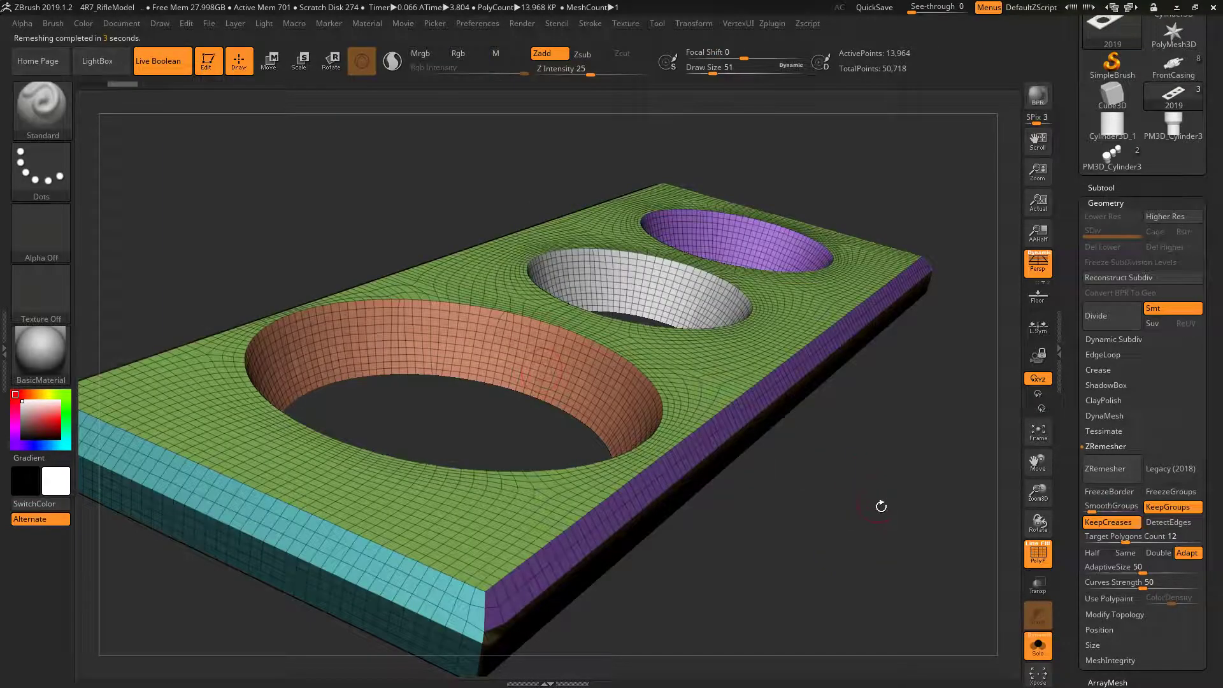
{"action": "mouse_move", "coordinate": [880, 506]}
{"action": "left_mouse_down"}
{"action": "mouse_move", "coordinate": [854, 461]}
{"action": "mouse_move", "coordinate": [870, 461]}
{"action": "left_mouse_up"}
{"action": "mouse_move", "coordinate": [816, 493]}
{"action": "left_mouse_down"}
{"action": "mouse_move", "coordinate": [868, 385]}
{"action": "mouse_move", "coordinate": [738, 499]}
{"action": "mouse_move", "coordinate": [832, 481]}
{"action": "mouse_move", "coordinate": [847, 454]}
{"action": "mouse_move", "coordinate": [862, 466]}
{"action": "mouse_move", "coordinate": [897, 399]}
{"action": "mouse_move", "coordinate": [822, 564]}
{"action": "mouse_move", "coordinate": [824, 517]}
{"action": "left_mouse_up"}
{"action": "left_click_drag", "start_coordinate": [835, 449], "coordinate": [874, 462]}
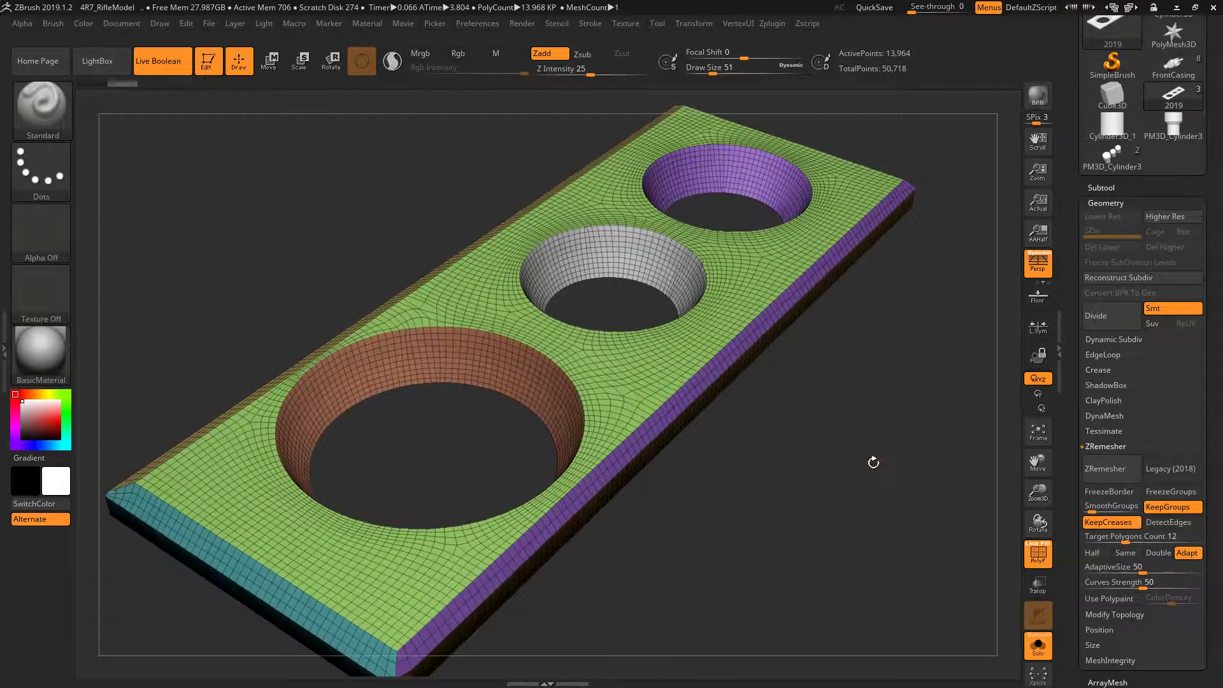
{"action": "key", "text": "ctrl+z"}
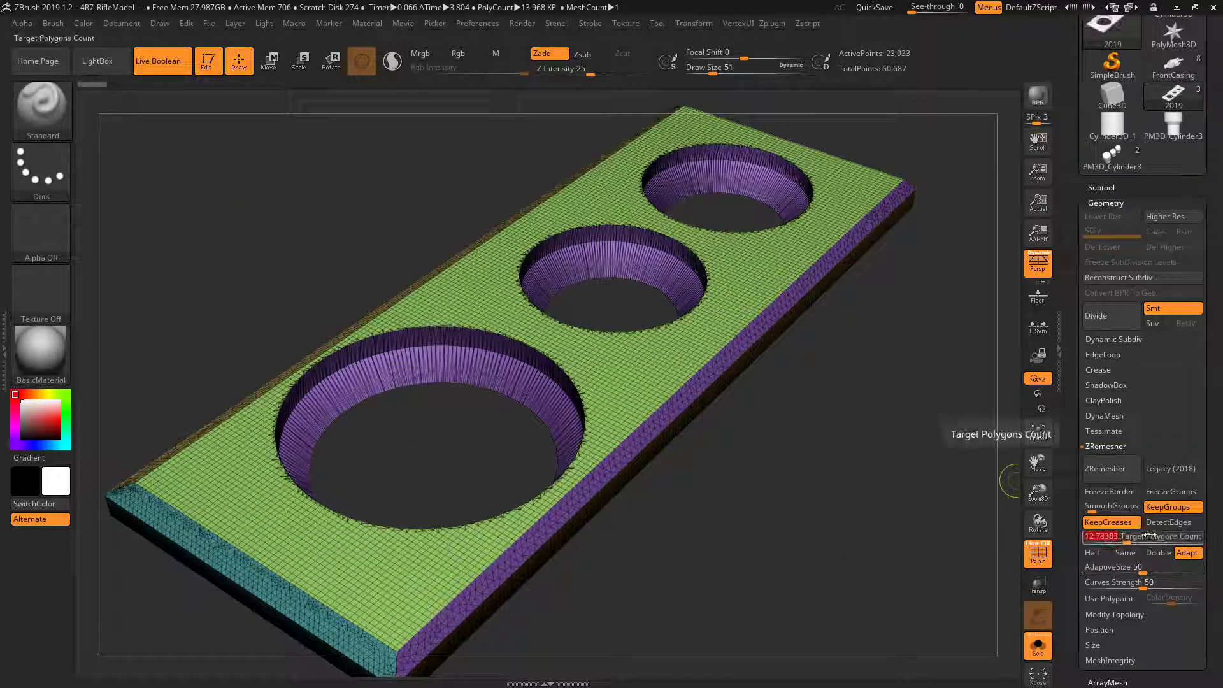
Step: Remesh at Target Polygons Count 16 to 17,367 points and orbit the shaded result
{"action": "left_click_drag", "start_coordinate": [1126, 539], "coordinate": [1150, 536]}
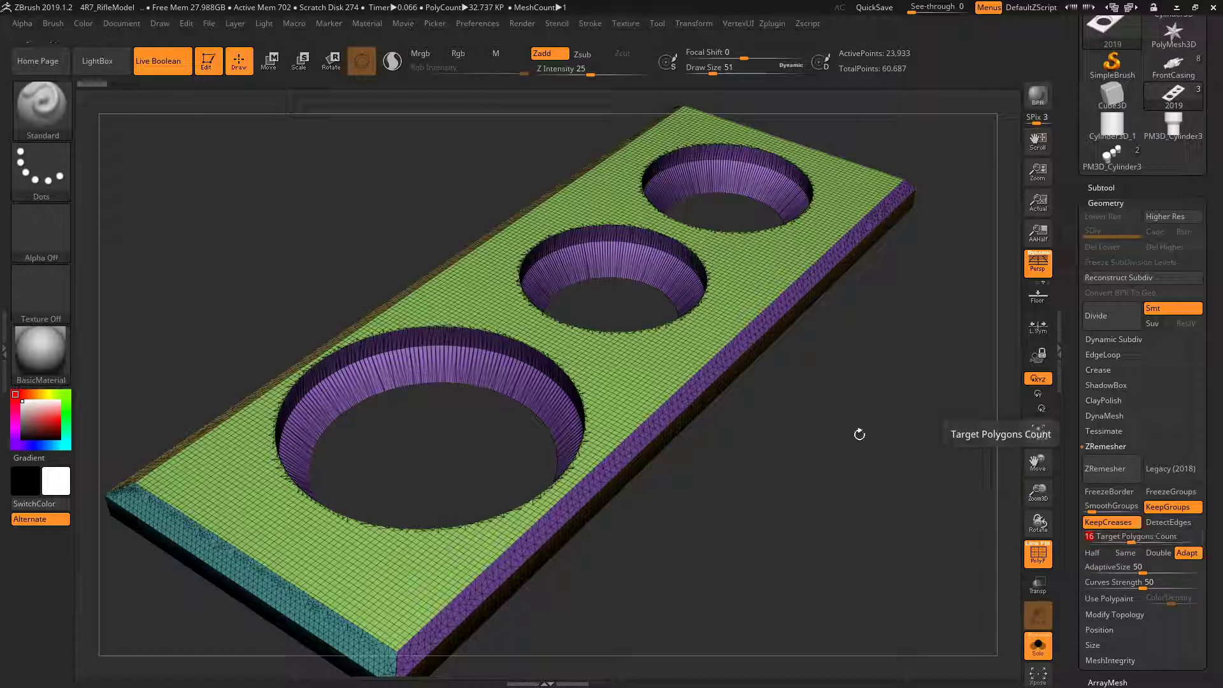
{"action": "left_click", "coordinate": [1106, 469]}
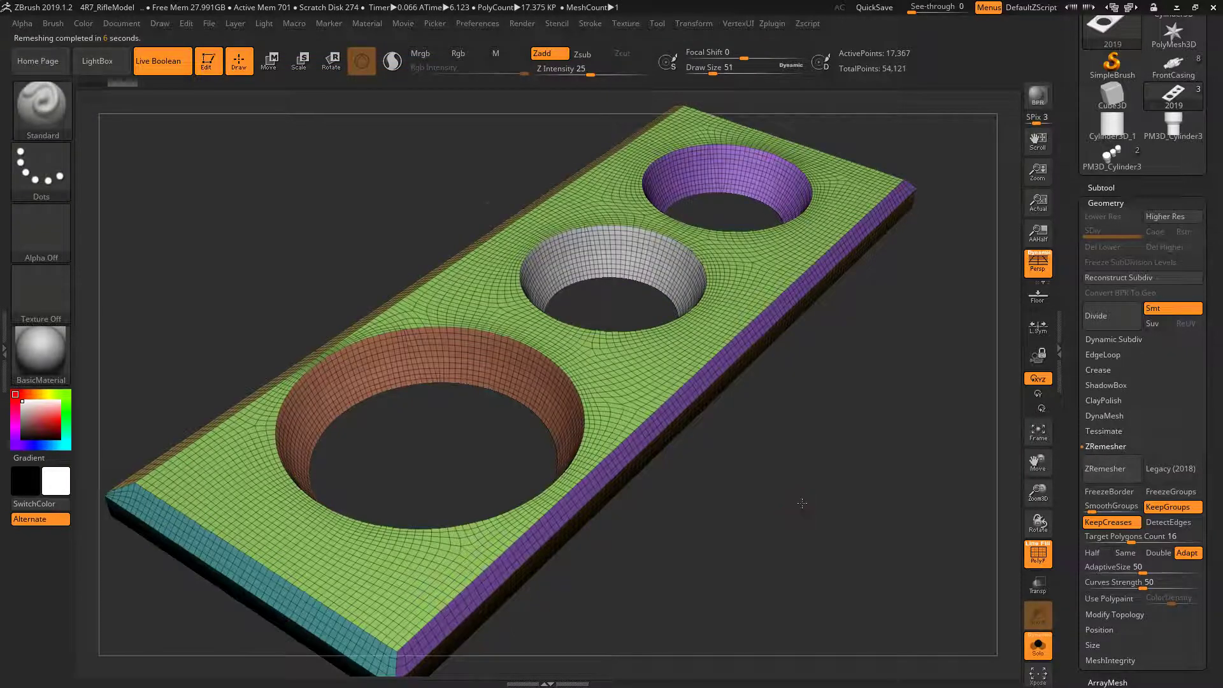
{"action": "key", "text": "shift+f"}
{"action": "mouse_move", "coordinate": [808, 470]}
{"action": "left_mouse_down"}
{"action": "mouse_move", "coordinate": [846, 477]}
{"action": "mouse_move", "coordinate": [881, 418]}
{"action": "mouse_move", "coordinate": [890, 430]}
{"action": "mouse_move", "coordinate": [842, 493]}
{"action": "mouse_move", "coordinate": [870, 506]}
{"action": "mouse_move", "coordinate": [854, 514]}
{"action": "mouse_move", "coordinate": [851, 489]}
{"action": "mouse_move", "coordinate": [863, 463]}
{"action": "mouse_move", "coordinate": [892, 468]}
{"action": "mouse_move", "coordinate": [890, 366]}
{"action": "mouse_move", "coordinate": [915, 430]}
{"action": "left_mouse_up"}
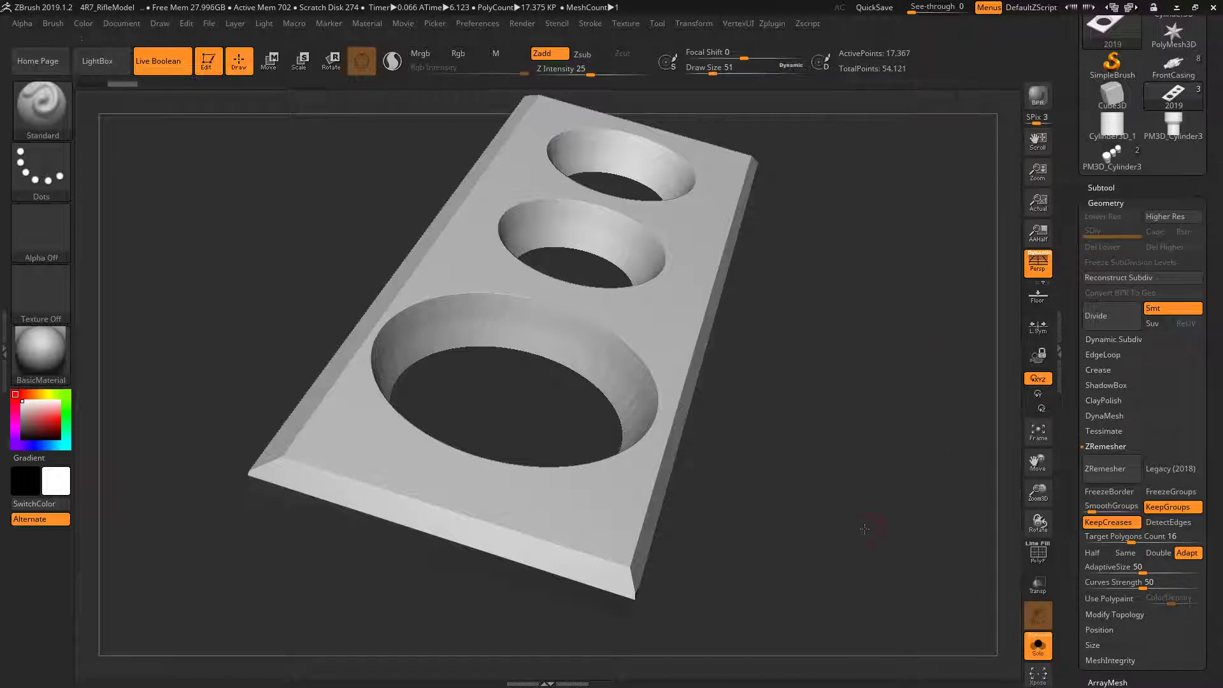
Step: ZRemesh the three-hole plate with Keep Groups and Keep Creases, then show PolyFrame to inspect the quads
{"action": "left_click_drag", "start_coordinate": [860, 515], "coordinate": [876, 508]}
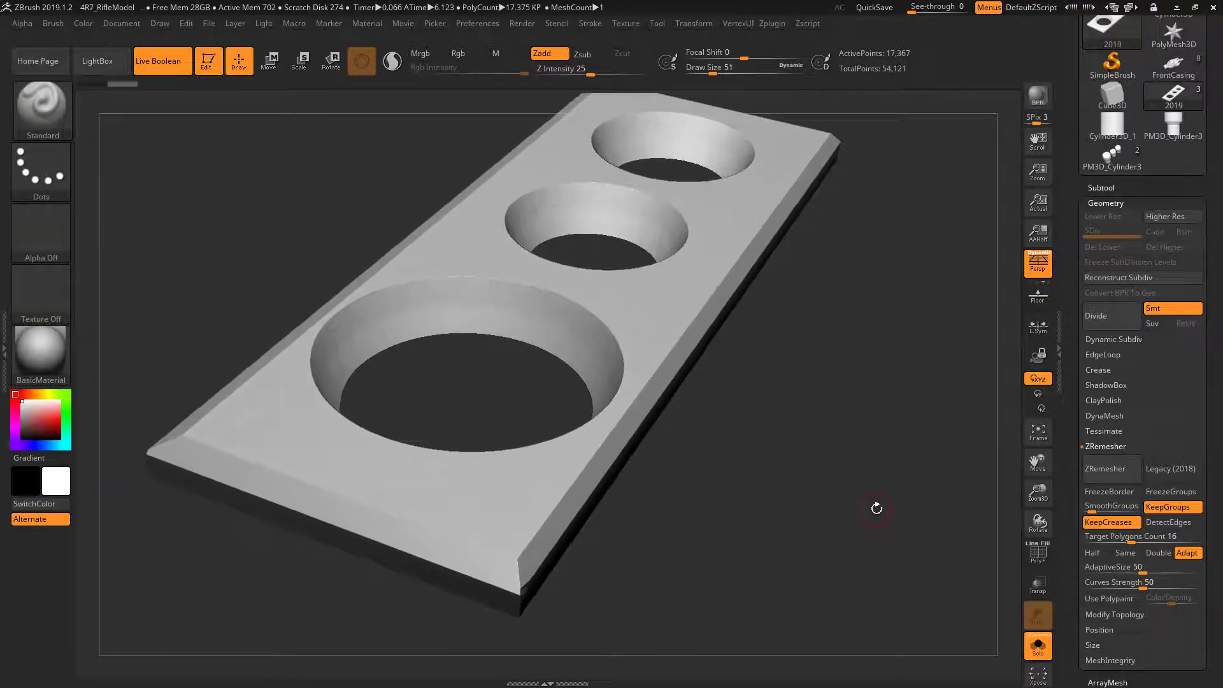
{"action": "mouse_move", "coordinate": [997, 497]}
{"action": "left_mouse_down"}
{"action": "mouse_move", "coordinate": [933, 503]}
{"action": "mouse_move", "coordinate": [954, 497]}
{"action": "left_mouse_up"}
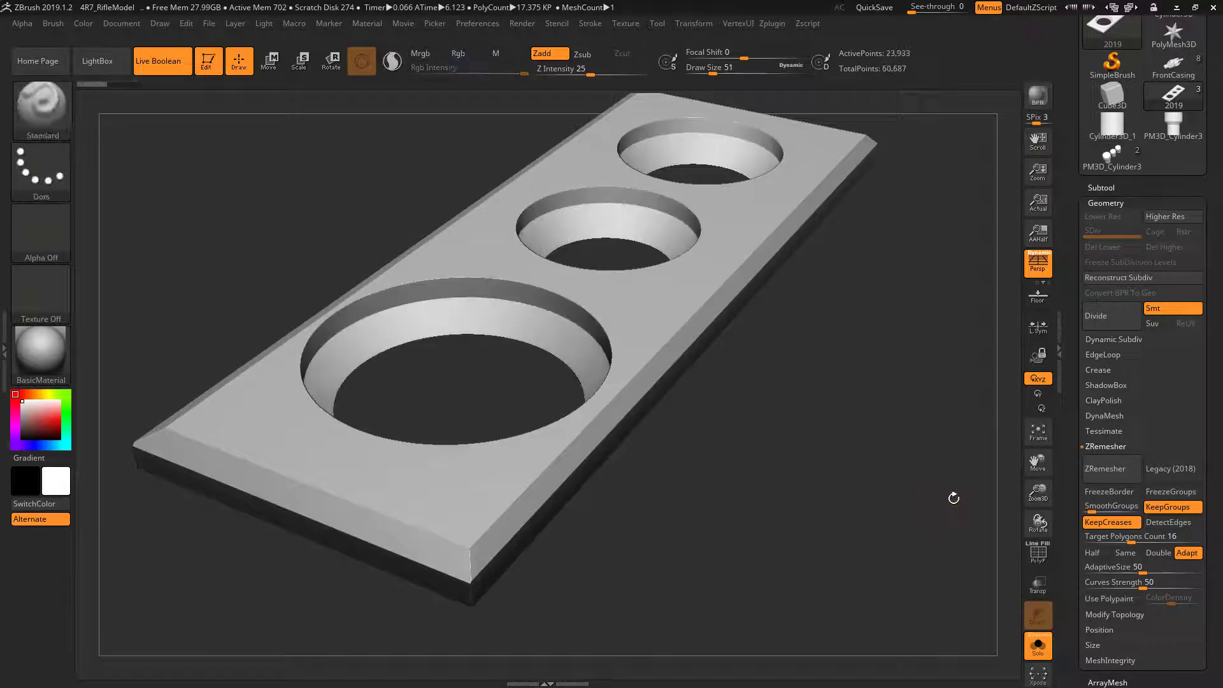
{"action": "left_click", "coordinate": [1115, 473]}
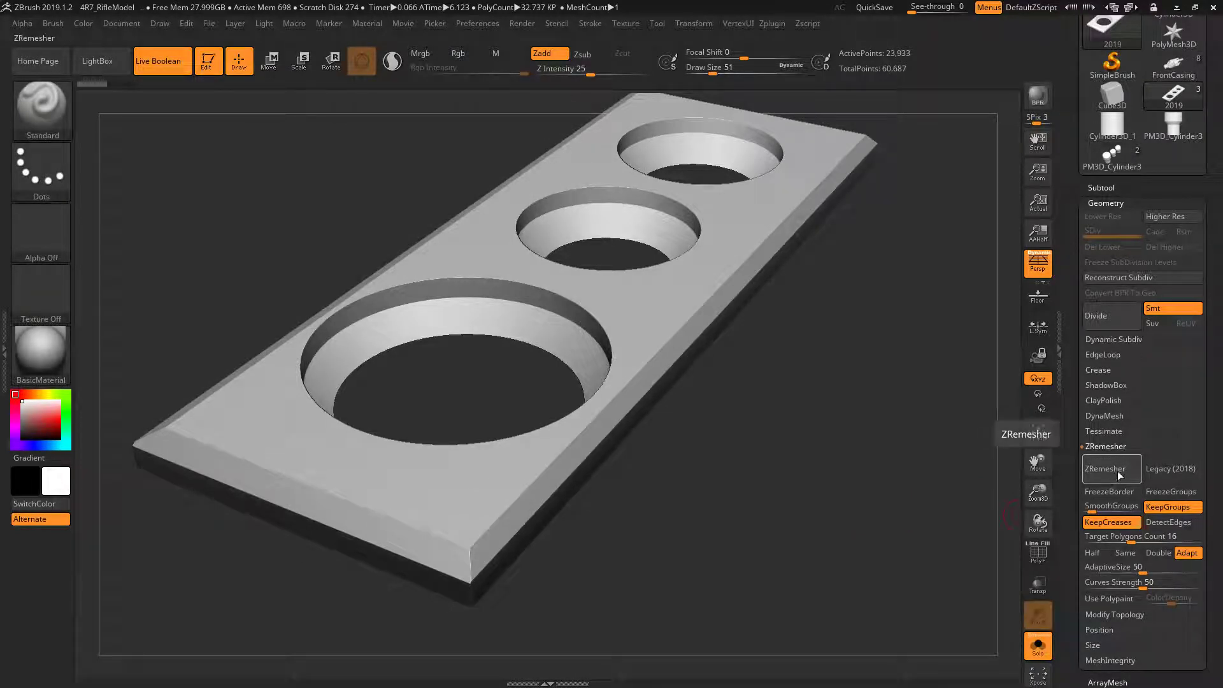
{"action": "left_click", "coordinate": [1116, 469]}
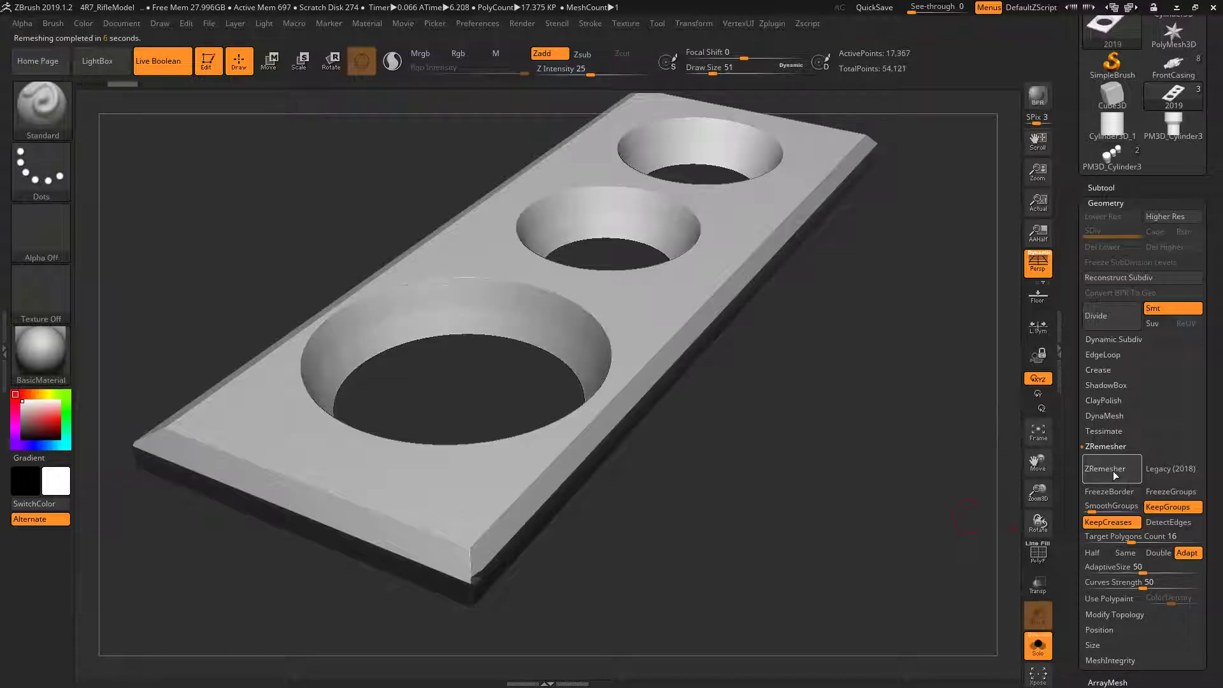
{"action": "mouse_move", "coordinate": [923, 477]}
{"action": "left_mouse_down"}
{"action": "mouse_move", "coordinate": [911, 466]}
{"action": "mouse_move", "coordinate": [880, 497]}
{"action": "mouse_move", "coordinate": [894, 497]}
{"action": "mouse_move", "coordinate": [890, 483]}
{"action": "left_mouse_up"}
{"action": "key", "text": "shift+f"}
Step: Enable Legacy (2018), undo, and remesh the original plate to 23,933 points with PolyFrame off
{"action": "mouse_move", "coordinate": [891, 467]}
{"action": "left_mouse_down"}
{"action": "mouse_move", "coordinate": [888, 491]}
{"action": "mouse_move", "coordinate": [946, 491]}
{"action": "left_mouse_up"}
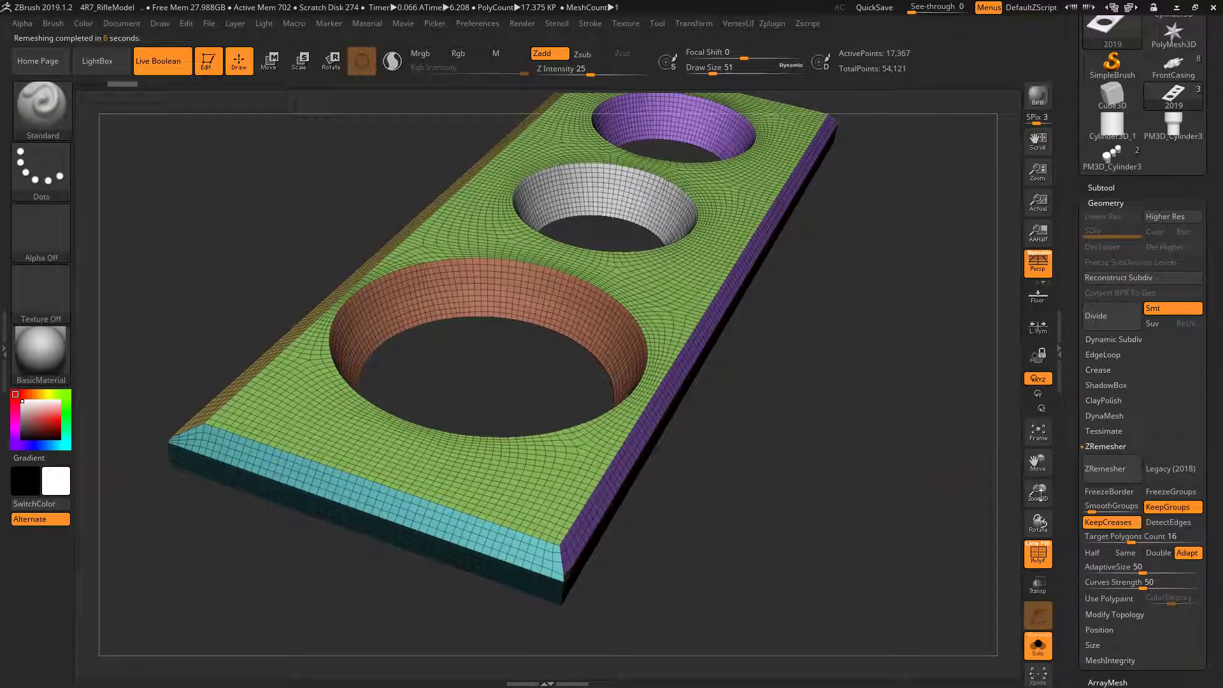
{"action": "left_click", "coordinate": [1173, 468]}
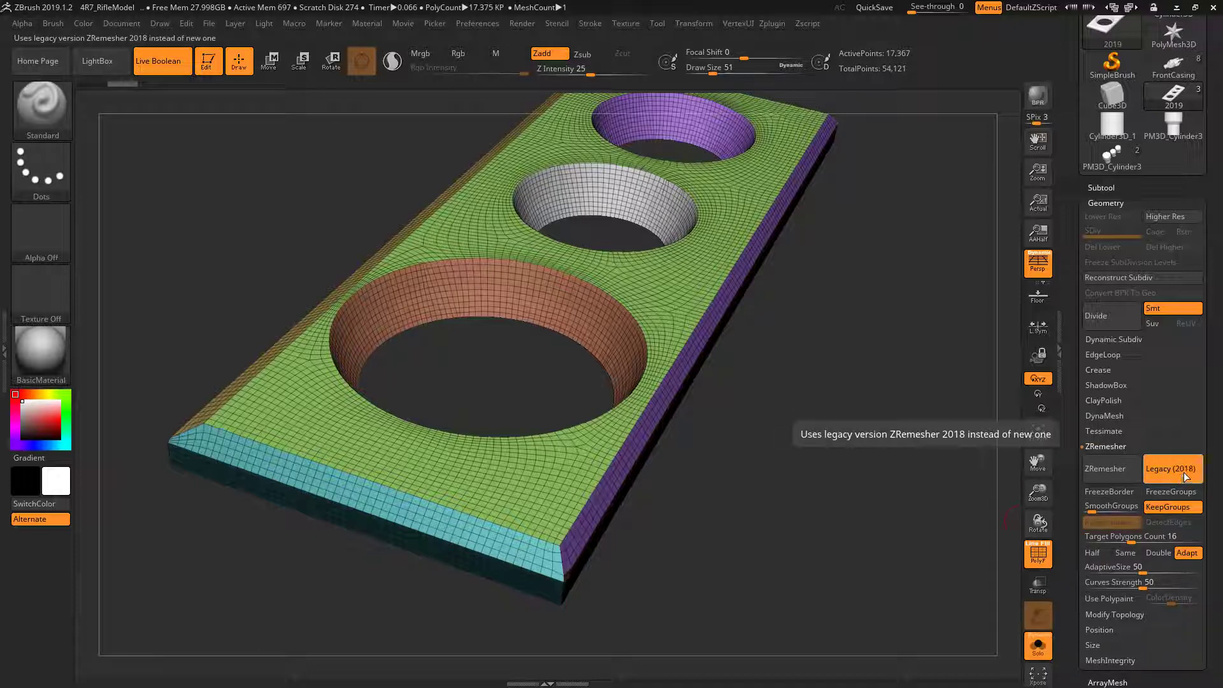
{"action": "key", "text": "ctrl+z"}
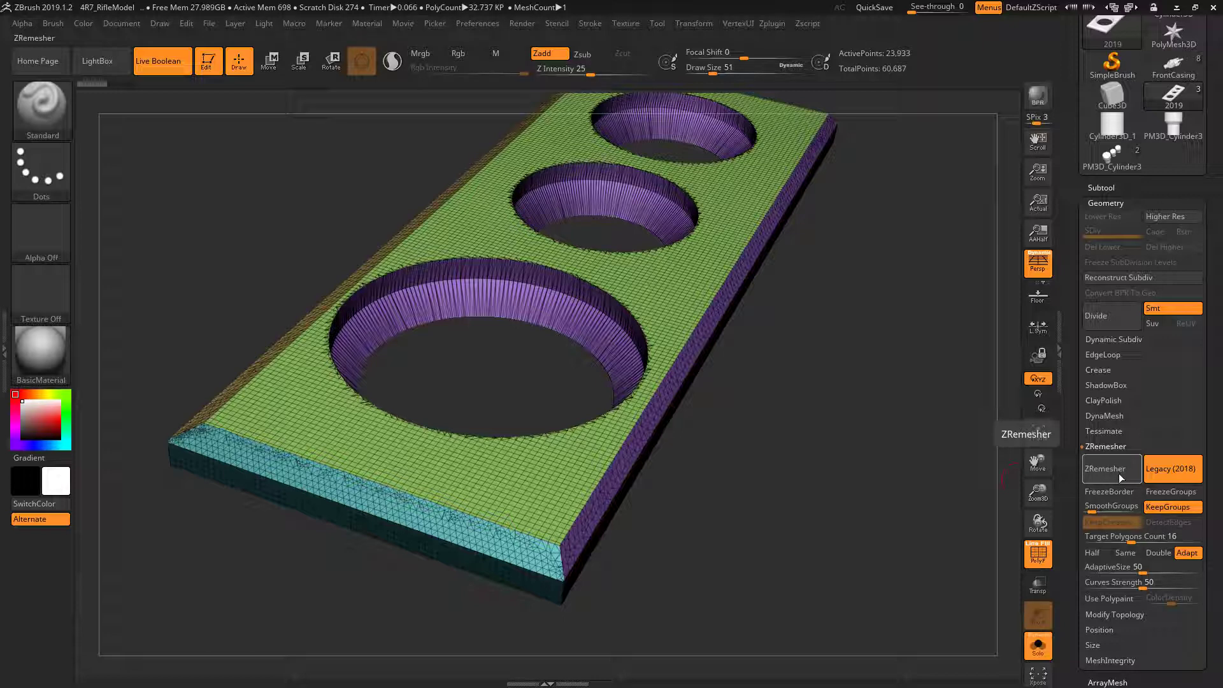
{"action": "left_click", "coordinate": [1123, 469]}
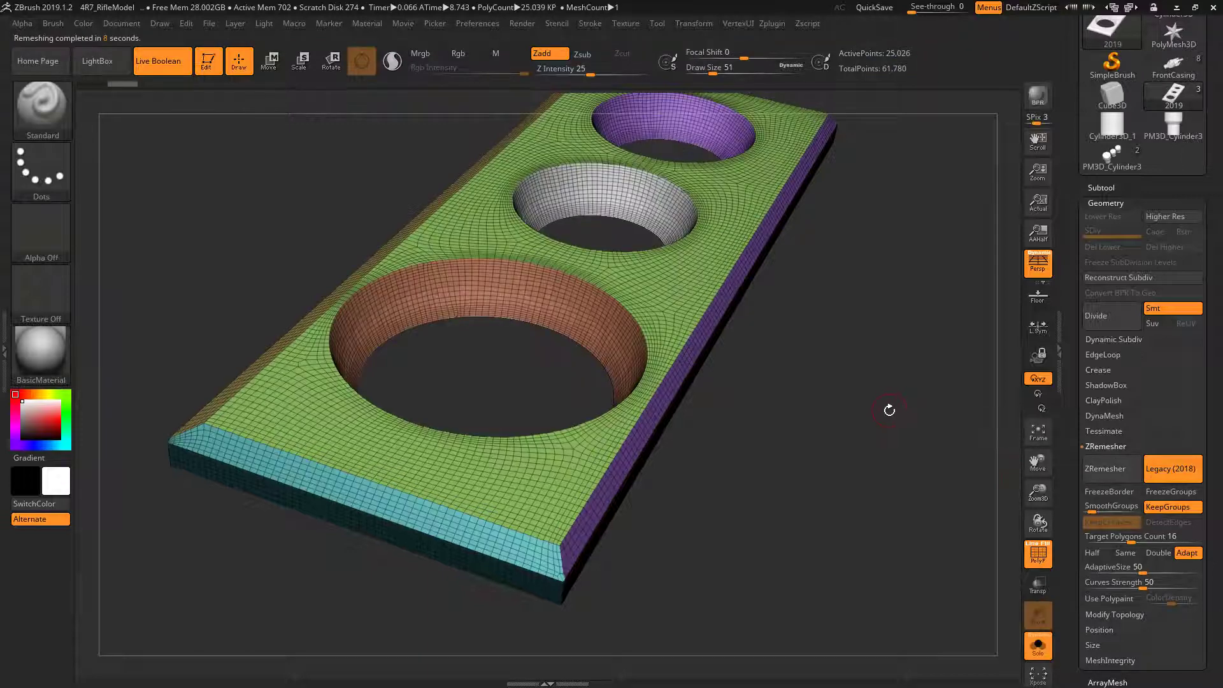
{"action": "mouse_move", "coordinate": [889, 408]}
{"action": "left_mouse_down"}
{"action": "mouse_move", "coordinate": [895, 397]}
{"action": "mouse_move", "coordinate": [889, 420]}
{"action": "mouse_move", "coordinate": [907, 398]}
{"action": "mouse_move", "coordinate": [819, 505]}
{"action": "mouse_move", "coordinate": [831, 475]}
{"action": "mouse_move", "coordinate": [827, 571]}
{"action": "mouse_move", "coordinate": [861, 549]}
{"action": "left_mouse_up"}
{"action": "key", "text": "shift+f"}
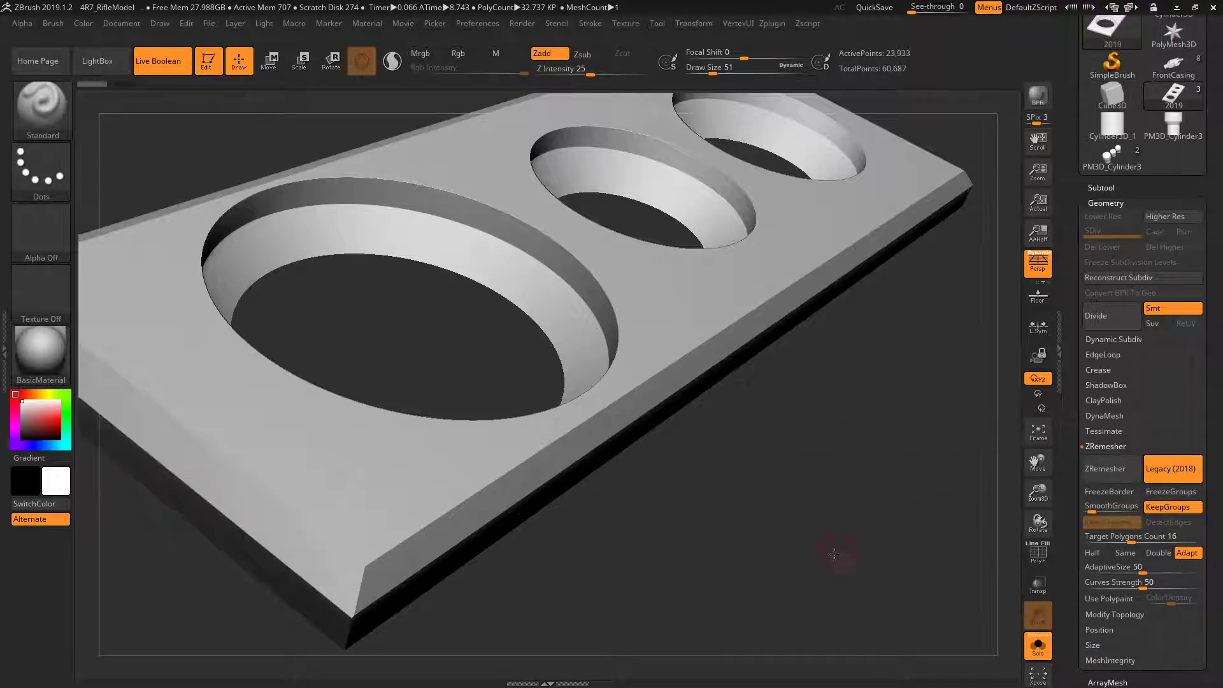
Step: Remesh the plate again and briefly toggle PolyFrame to inspect the new topology
{"action": "mouse_move", "coordinate": [833, 560]}
{"action": "left_mouse_down"}
{"action": "mouse_move", "coordinate": [839, 508]}
{"action": "mouse_move", "coordinate": [857, 506]}
{"action": "left_mouse_up"}
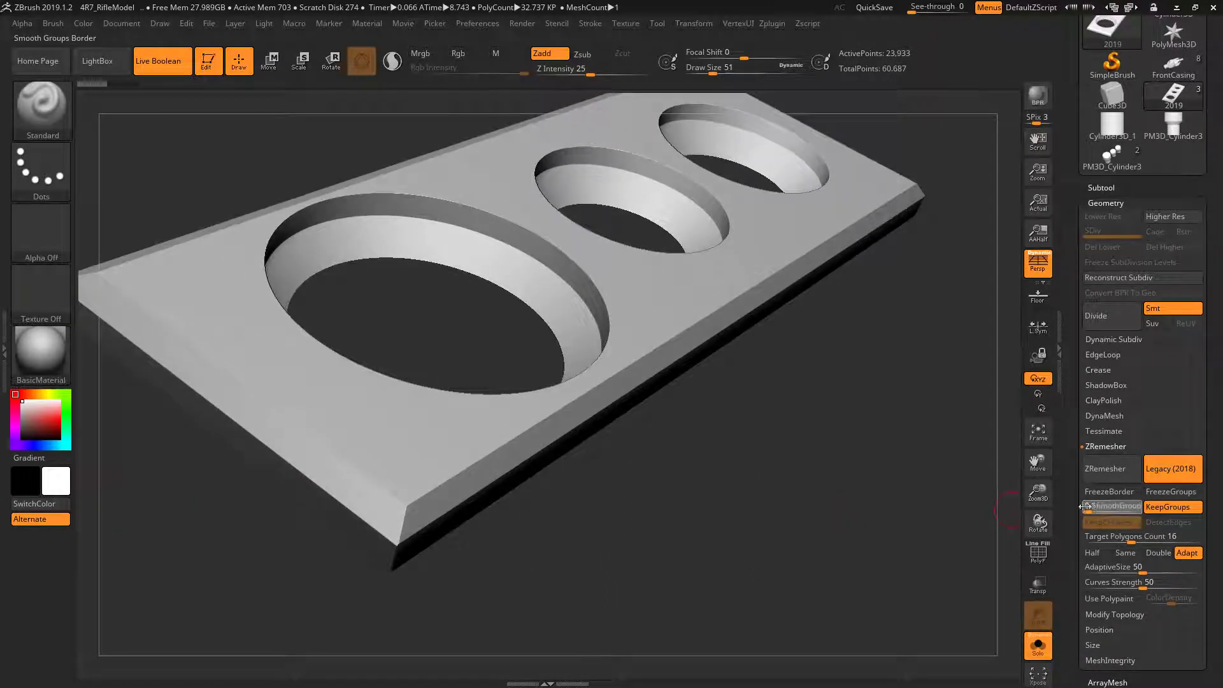
{"action": "left_click_drag", "start_coordinate": [879, 606], "coordinate": [911, 589]}
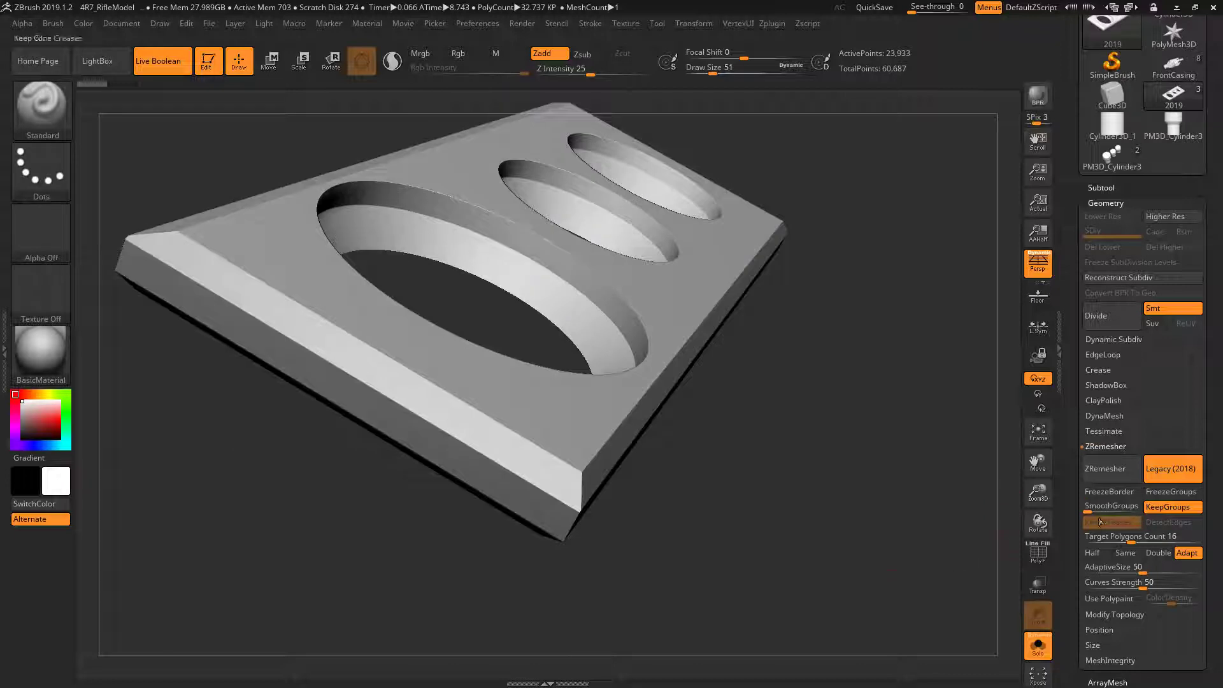
{"action": "left_click", "coordinate": [1111, 472]}
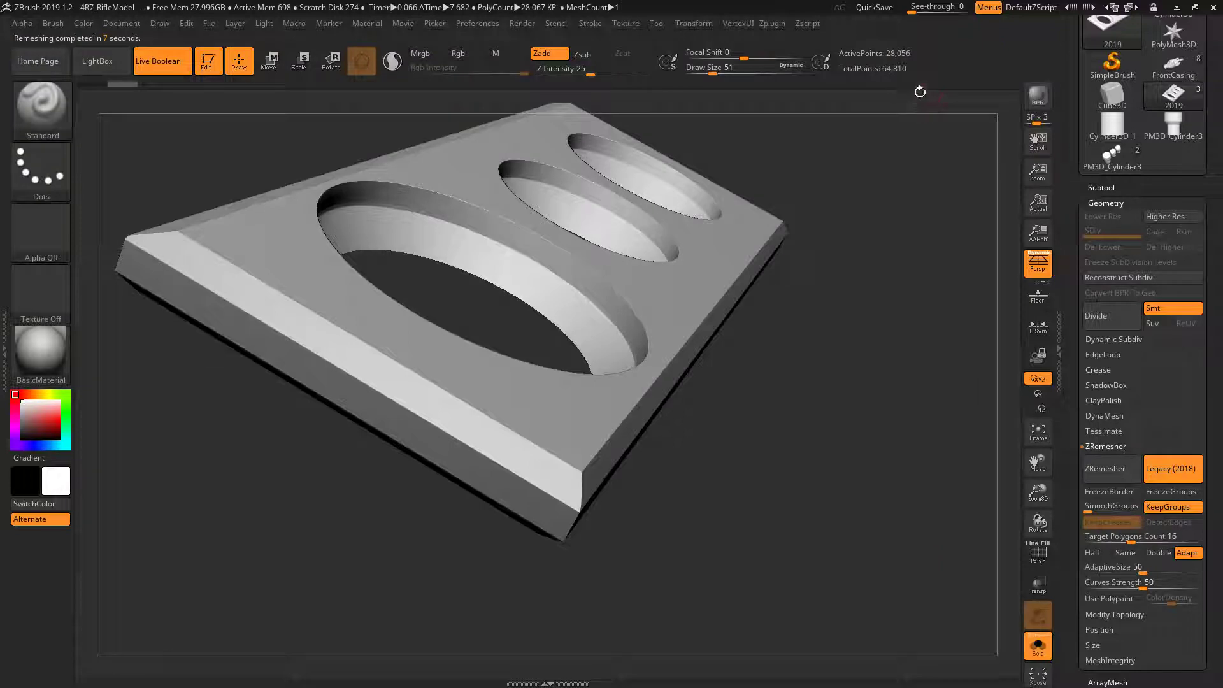
{"action": "mouse_move", "coordinate": [766, 260]}
{"action": "left_mouse_down"}
{"action": "mouse_move", "coordinate": [841, 325]}
{"action": "mouse_move", "coordinate": [777, 319]}
{"action": "mouse_move", "coordinate": [984, 452]}
{"action": "mouse_move", "coordinate": [864, 417]}
{"action": "mouse_move", "coordinate": [814, 445]}
{"action": "left_mouse_up"}
{"action": "key", "text": "shift+f"}
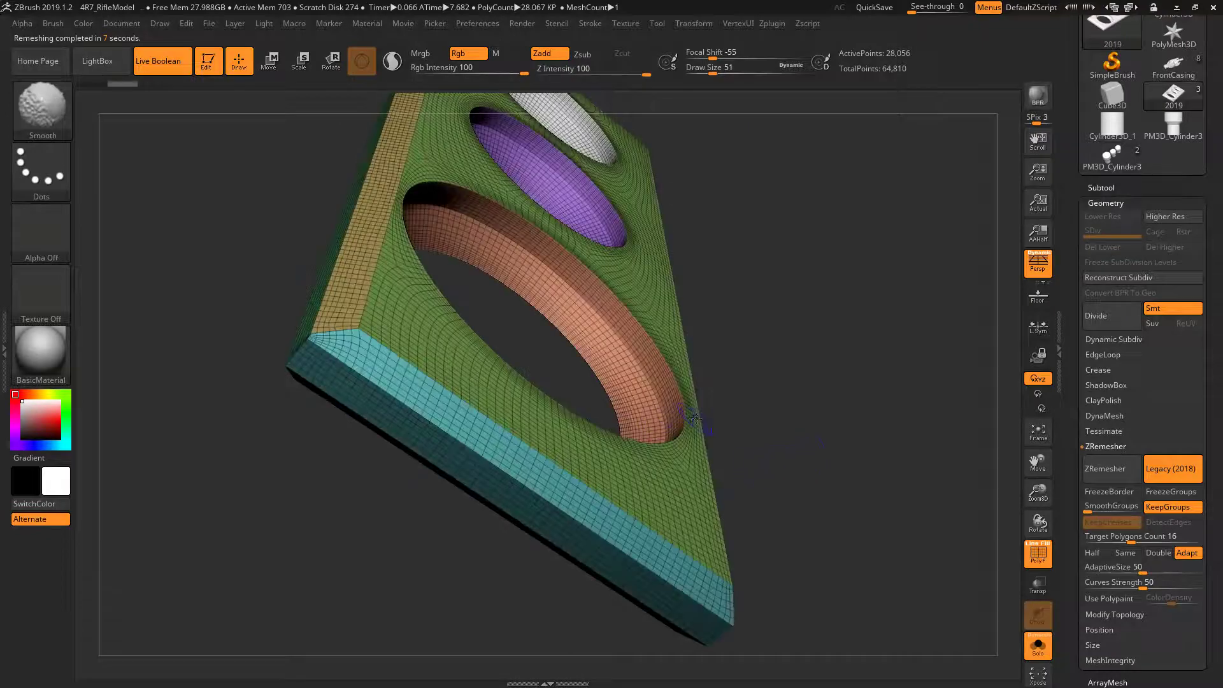
{"action": "key", "text": "shift+f"}
{"action": "mouse_move", "coordinate": [695, 418]}
{"action": "left_mouse_down"}
{"action": "mouse_move", "coordinate": [870, 417]}
{"action": "mouse_move", "coordinate": [879, 433]}
{"action": "mouse_move", "coordinate": [869, 442]}
{"action": "mouse_move", "coordinate": [917, 421]}
{"action": "mouse_move", "coordinate": [907, 428]}
{"action": "mouse_move", "coordinate": [930, 447]}
{"action": "mouse_move", "coordinate": [895, 435]}
{"action": "mouse_move", "coordinate": [932, 415]}
{"action": "left_mouse_up"}
Step: Enable Half to target half the polygon count, remesh, then undo back to the original mesh
{"action": "left_click", "coordinate": [1099, 566]}
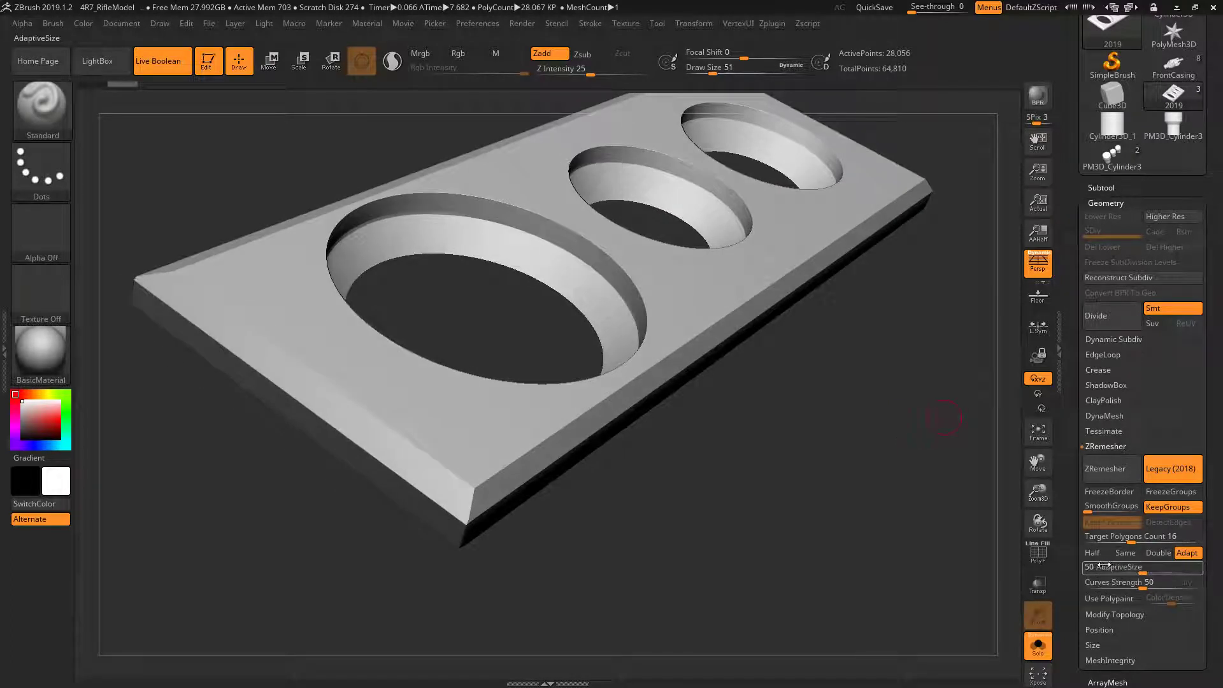
{"action": "left_click", "coordinate": [1095, 553]}
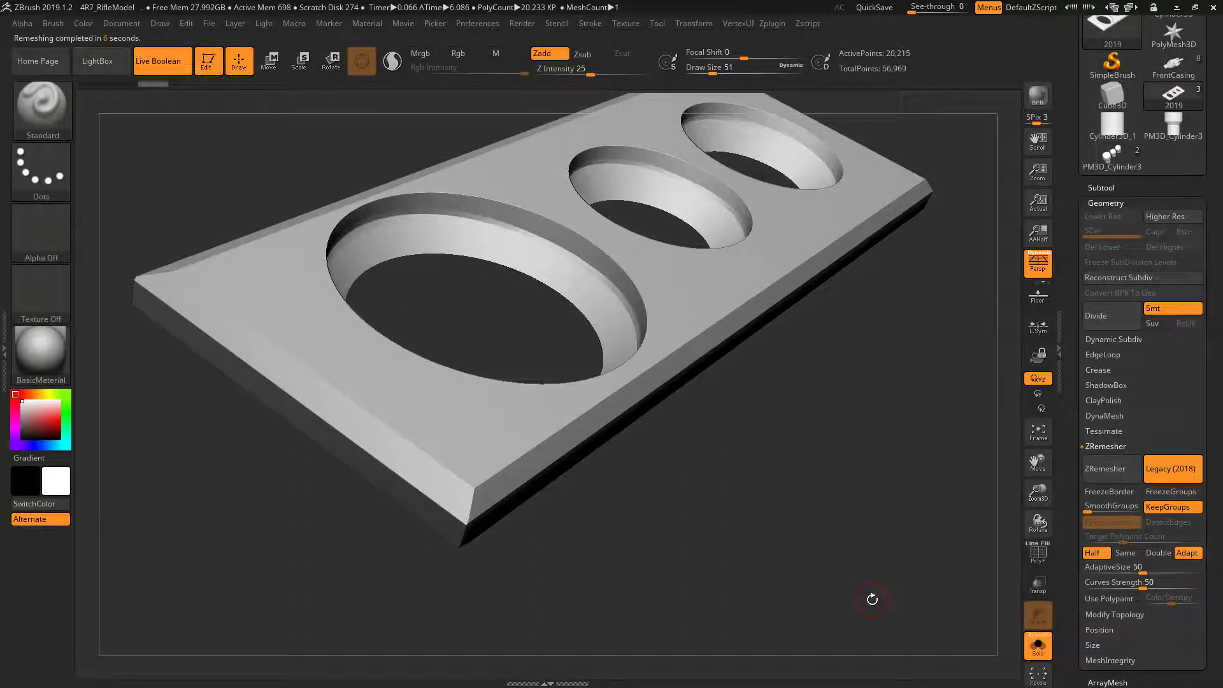
{"action": "left_click_drag", "start_coordinate": [930, 108], "coordinate": [1014, 353]}
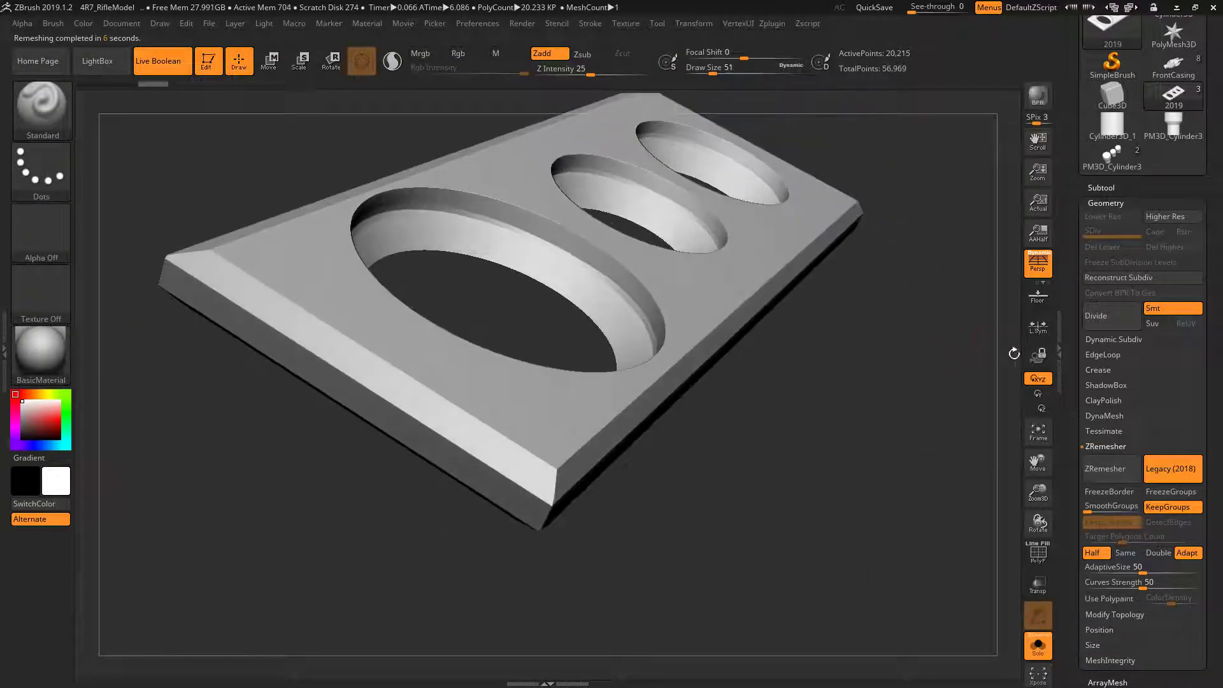
{"action": "left_click", "coordinate": [1114, 481]}
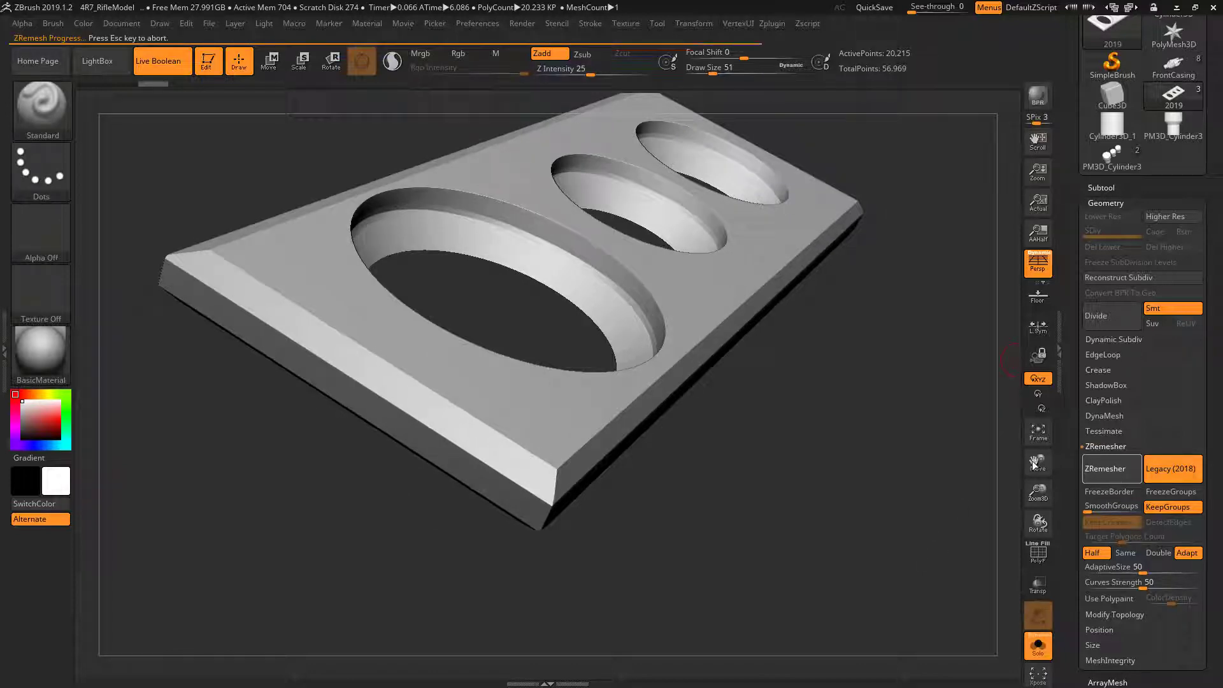
{"action": "mouse_move", "coordinate": [947, 153]}
{"action": "left_mouse_down"}
{"action": "mouse_move", "coordinate": [955, 267]}
{"action": "mouse_move", "coordinate": [928, 296]}
{"action": "mouse_move", "coordinate": [956, 244]}
{"action": "mouse_move", "coordinate": [770, 316]}
{"action": "mouse_move", "coordinate": [811, 300]}
{"action": "left_mouse_up"}
{"action": "key", "text": "ctrl"}
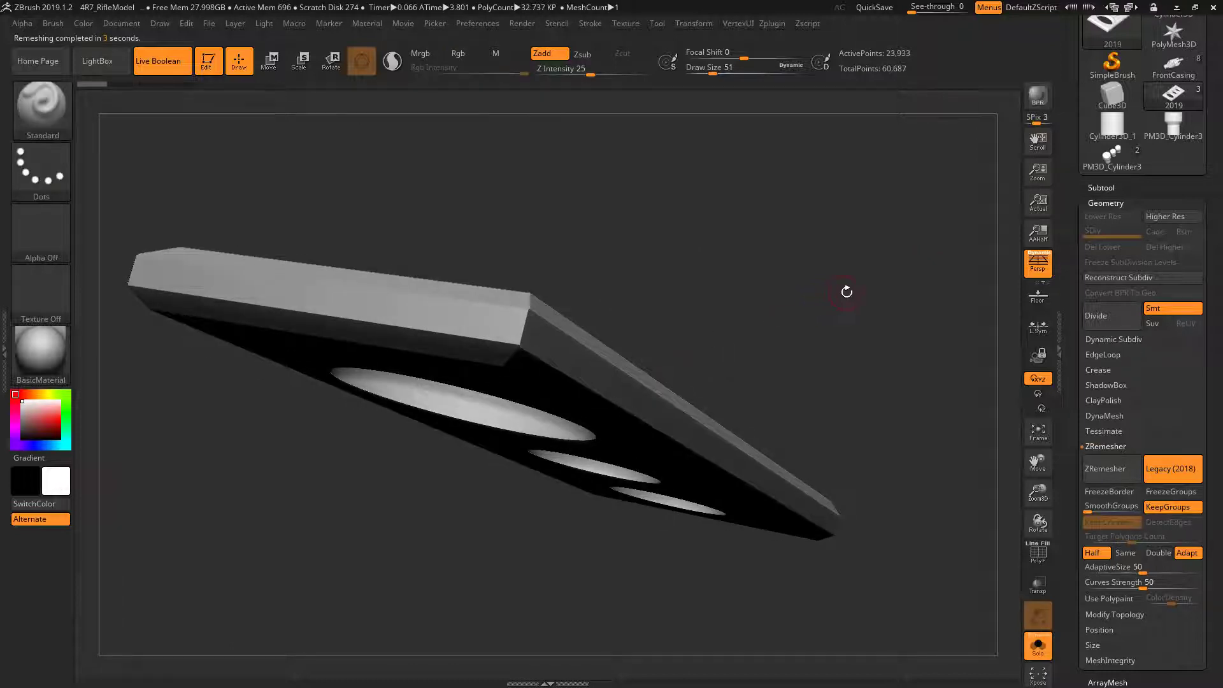
{"action": "mouse_move", "coordinate": [854, 279]}
{"action": "left_mouse_down"}
{"action": "mouse_move", "coordinate": [860, 262]}
{"action": "mouse_move", "coordinate": [890, 472]}
{"action": "mouse_move", "coordinate": [879, 437]}
{"action": "mouse_move", "coordinate": [893, 429]}
{"action": "mouse_move", "coordinate": [914, 492]}
{"action": "mouse_move", "coordinate": [986, 358]}
{"action": "mouse_move", "coordinate": [876, 434]}
{"action": "mouse_move", "coordinate": [885, 407]}
{"action": "mouse_move", "coordinate": [881, 480]}
{"action": "mouse_move", "coordinate": [898, 472]}
{"action": "mouse_move", "coordinate": [872, 462]}
{"action": "left_mouse_up"}
{"action": "left_click", "coordinate": [1101, 188]}
{"action": "left_click", "coordinate": [1110, 224]}
{"action": "key", "text": "shift+f"}
{"action": "left_click_drag", "start_coordinate": [704, 456], "coordinate": [792, 353]}
{"action": "left_click_drag", "start_coordinate": [769, 523], "coordinate": [612, 396]}
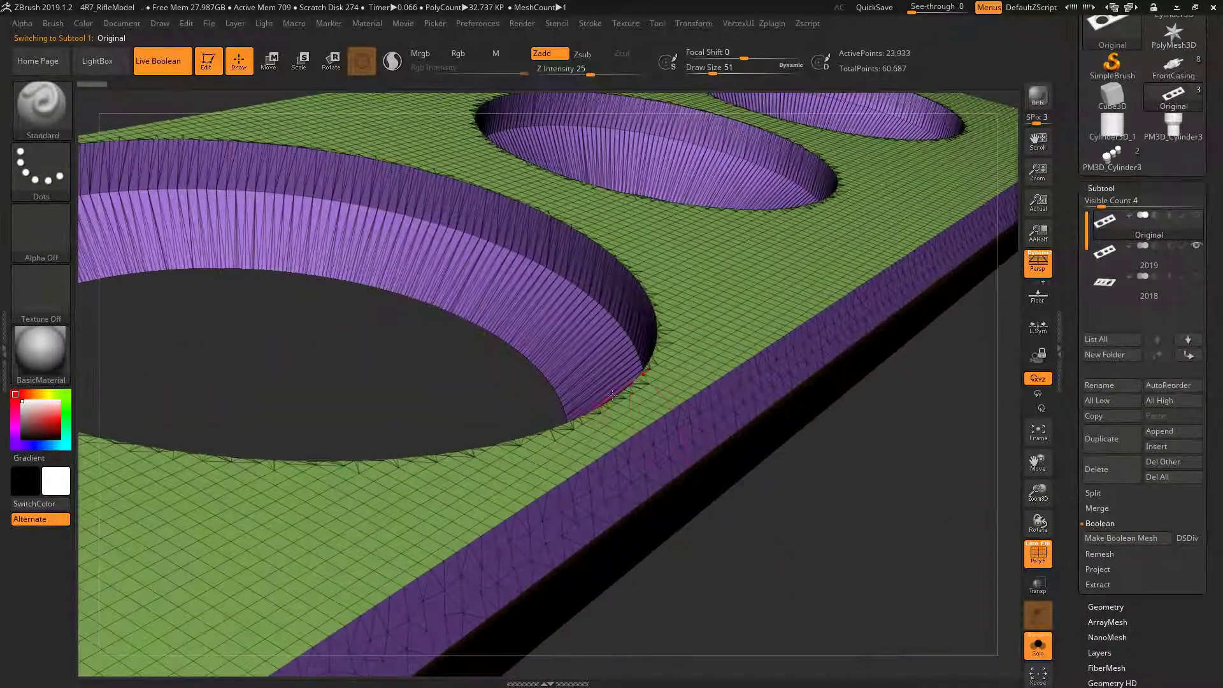
{"action": "key", "text": "f"}
{"action": "left_click_drag", "start_coordinate": [743, 478], "coordinate": [1009, 318]}
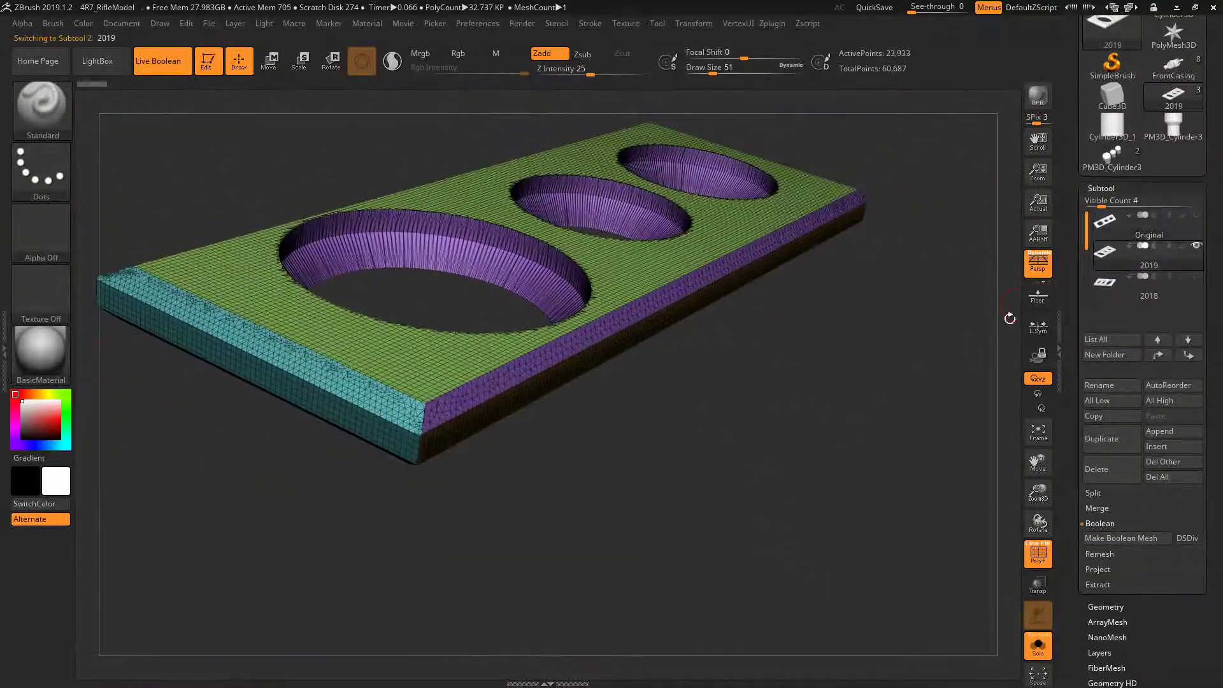
{"action": "key", "text": "Down"}
{"action": "mouse_move", "coordinate": [864, 373]}
{"action": "left_mouse_down"}
{"action": "mouse_move", "coordinate": [867, 462]}
{"action": "mouse_move", "coordinate": [719, 422]}
{"action": "left_mouse_up"}
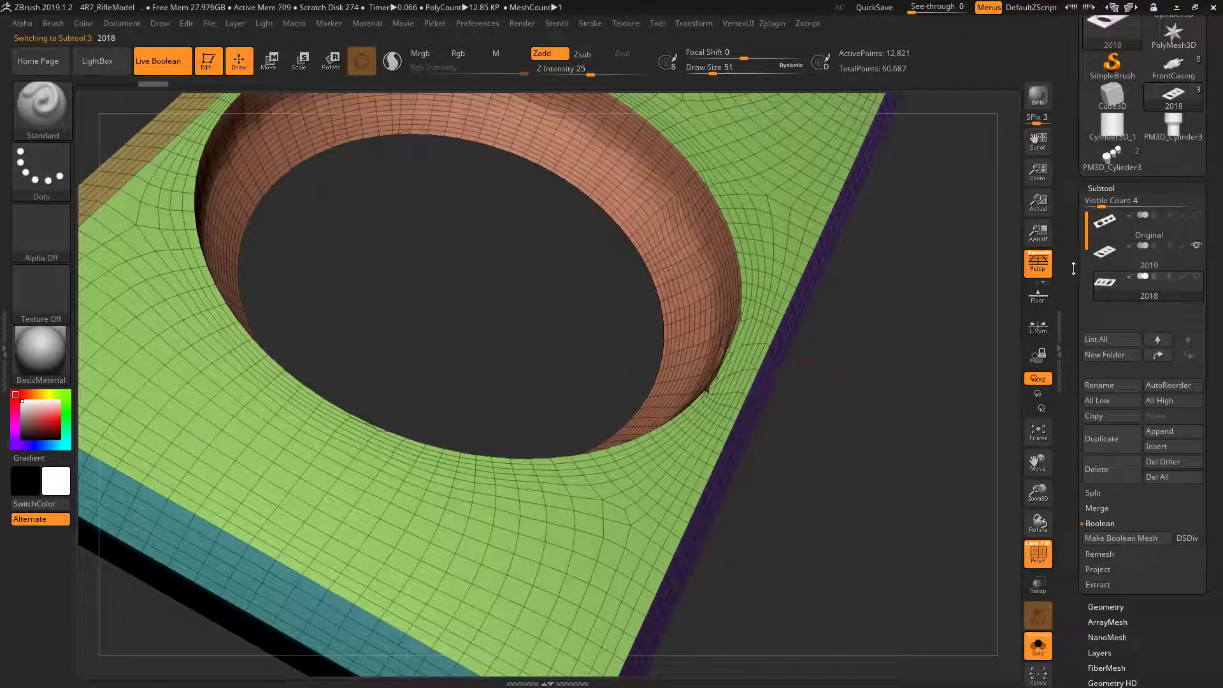
{"action": "left_click_drag", "start_coordinate": [1002, 345], "coordinate": [767, 407]}
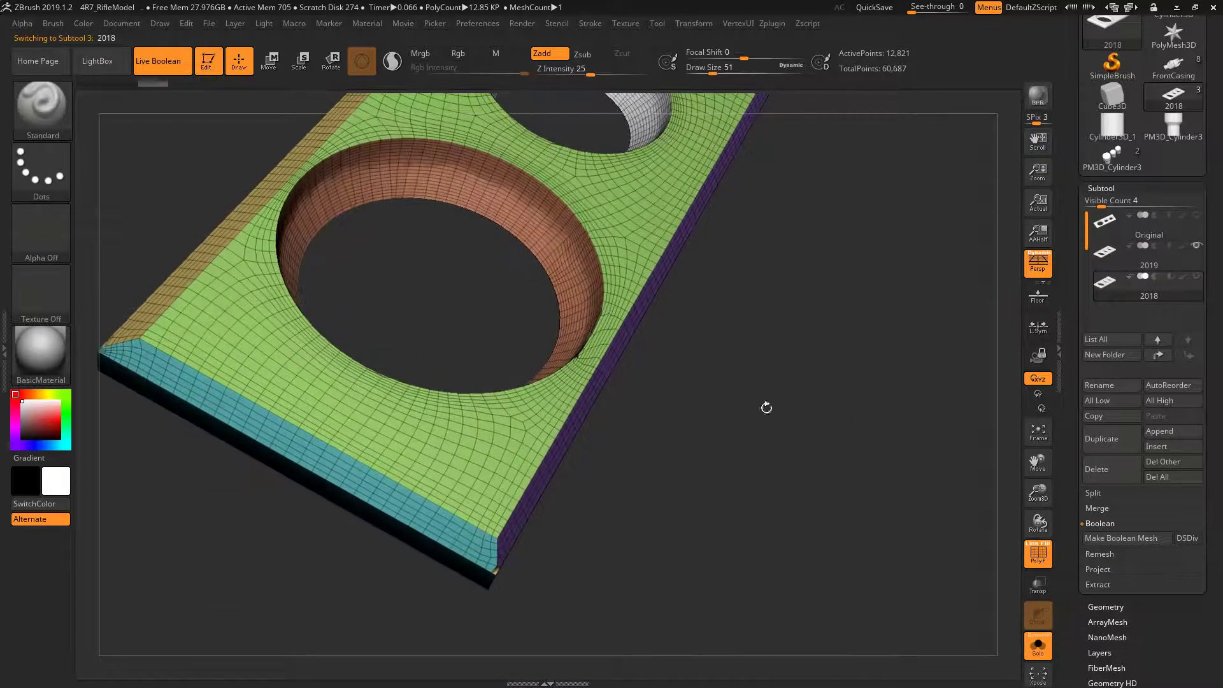
{"action": "mouse_move", "coordinate": [777, 320]}
{"action": "left_mouse_down"}
{"action": "mouse_move", "coordinate": [720, 446]}
{"action": "mouse_move", "coordinate": [965, 483]}
{"action": "left_mouse_up"}
Step: Turn off Legacy (2018), remesh, undo, adjust Target Polygons, and remesh again
{"action": "left_click", "coordinate": [1106, 606]}
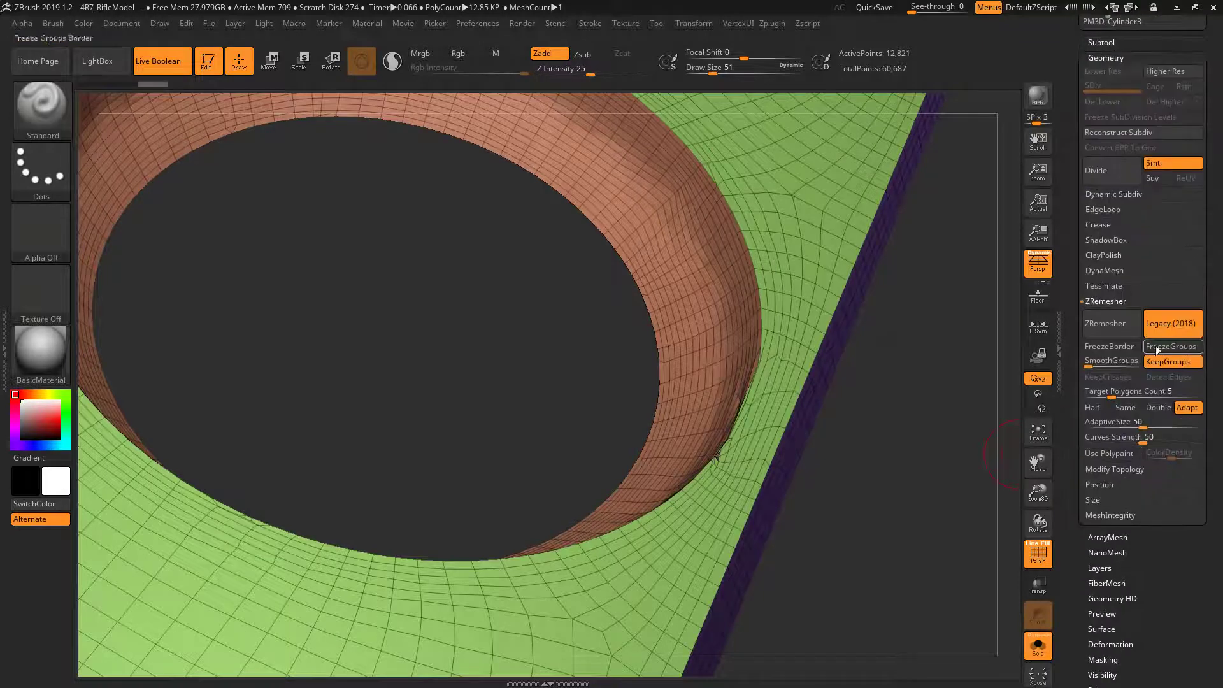
{"action": "left_click", "coordinate": [1167, 326]}
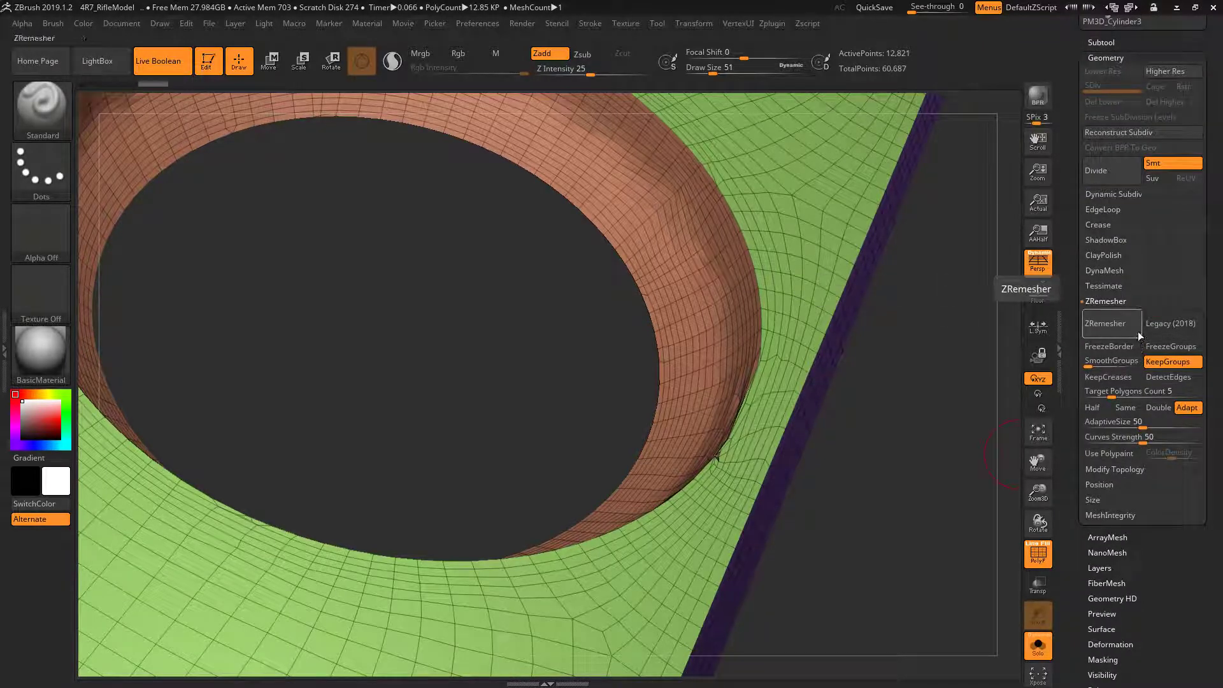
{"action": "left_click", "coordinate": [1114, 325]}
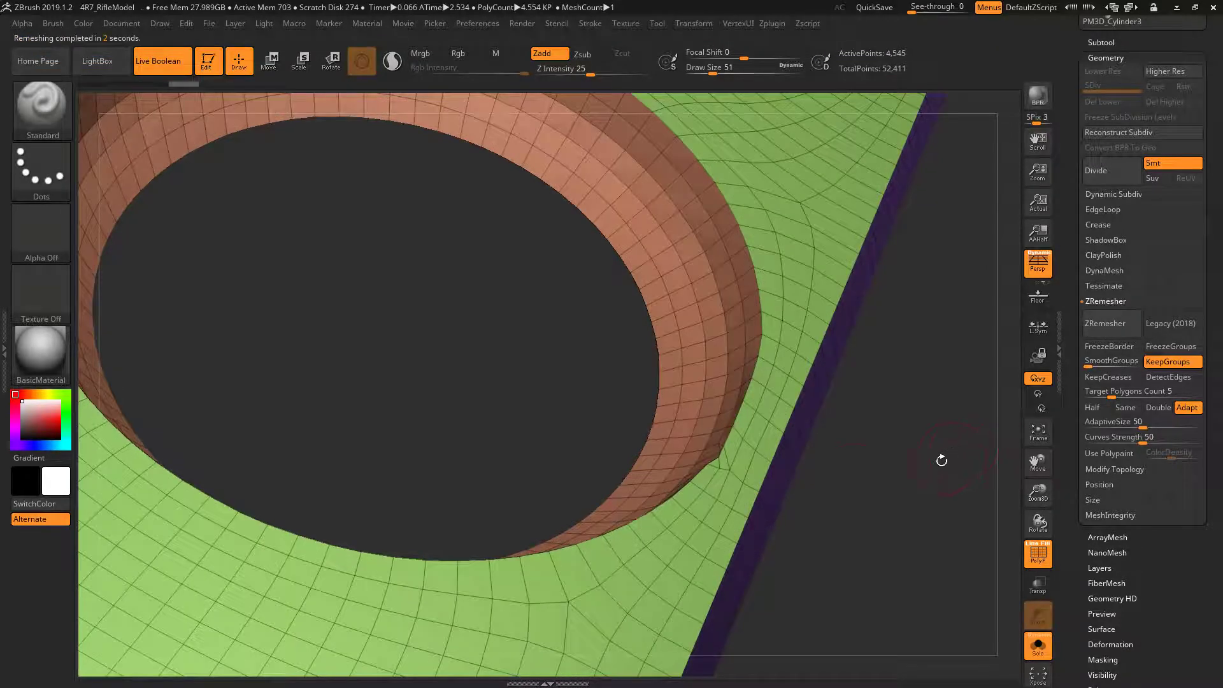
{"action": "key", "text": "ctrl+z"}
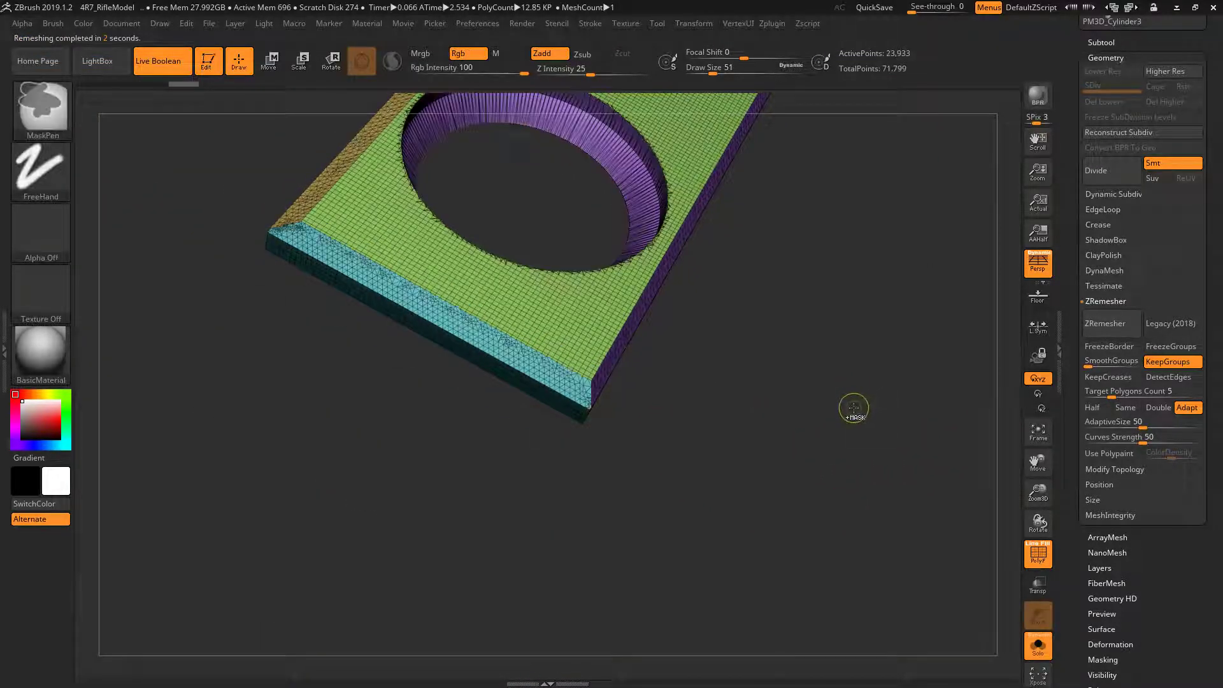
{"action": "left_click", "coordinate": [1140, 391]}
{"action": "left_click", "coordinate": [1115, 323]}
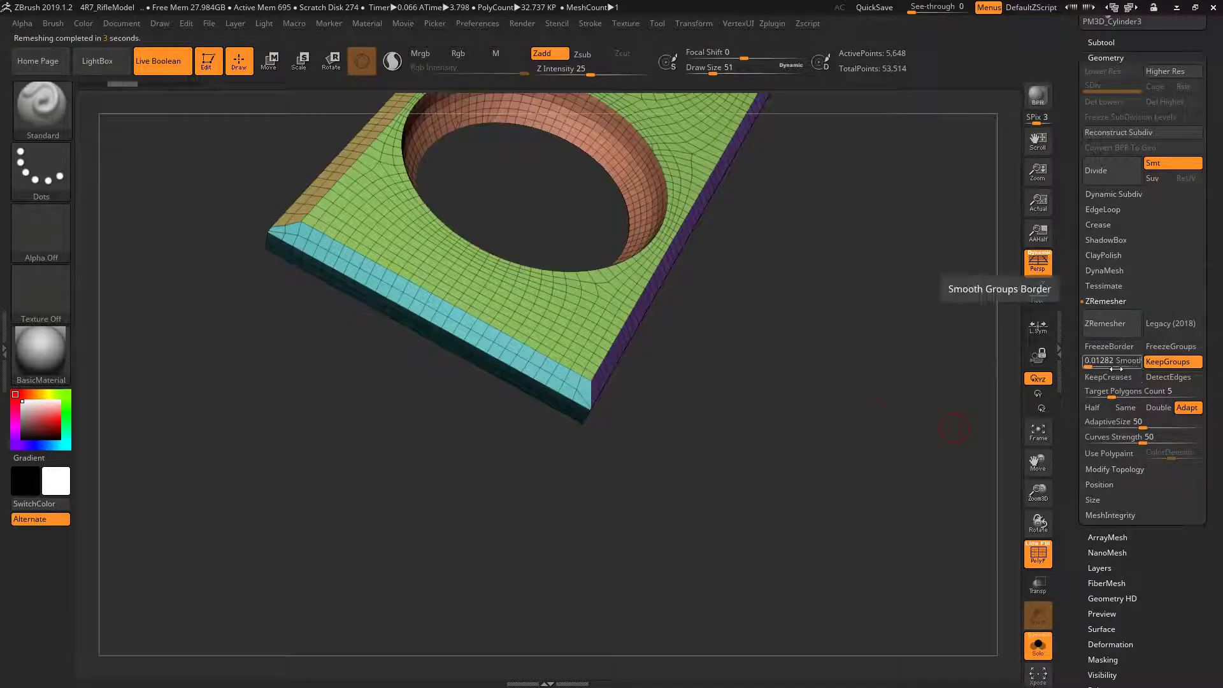
Step: Adjust SmoothGroups and rerun ZRemesher, bringing the plate down to 4,274 points
{"action": "scroll", "coordinate": [870, 418], "scroll_direction": "up", "scroll_amount": 3}
{"action": "left_click_drag", "start_coordinate": [871, 419], "coordinate": [884, 543]}
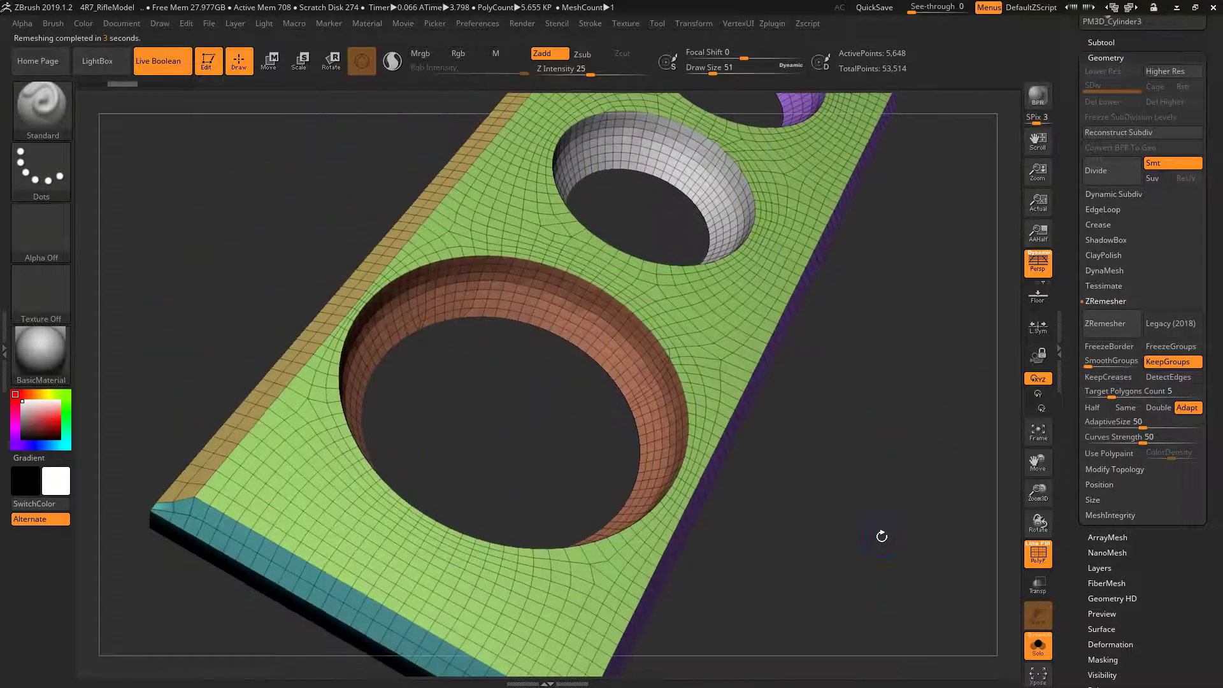
{"action": "key", "text": "shift+f"}
{"action": "key", "text": "f"}
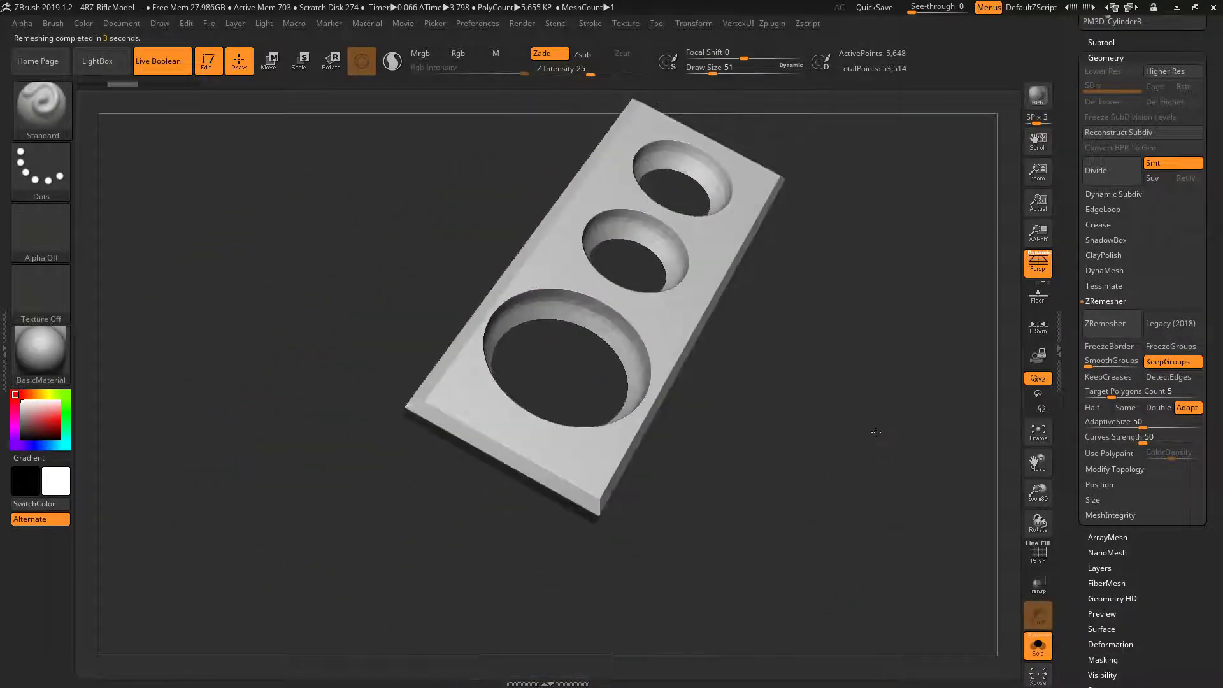
{"action": "scroll", "coordinate": [875, 432], "scroll_direction": "up", "scroll_amount": 2}
{"action": "left_click", "coordinate": [1091, 361]}
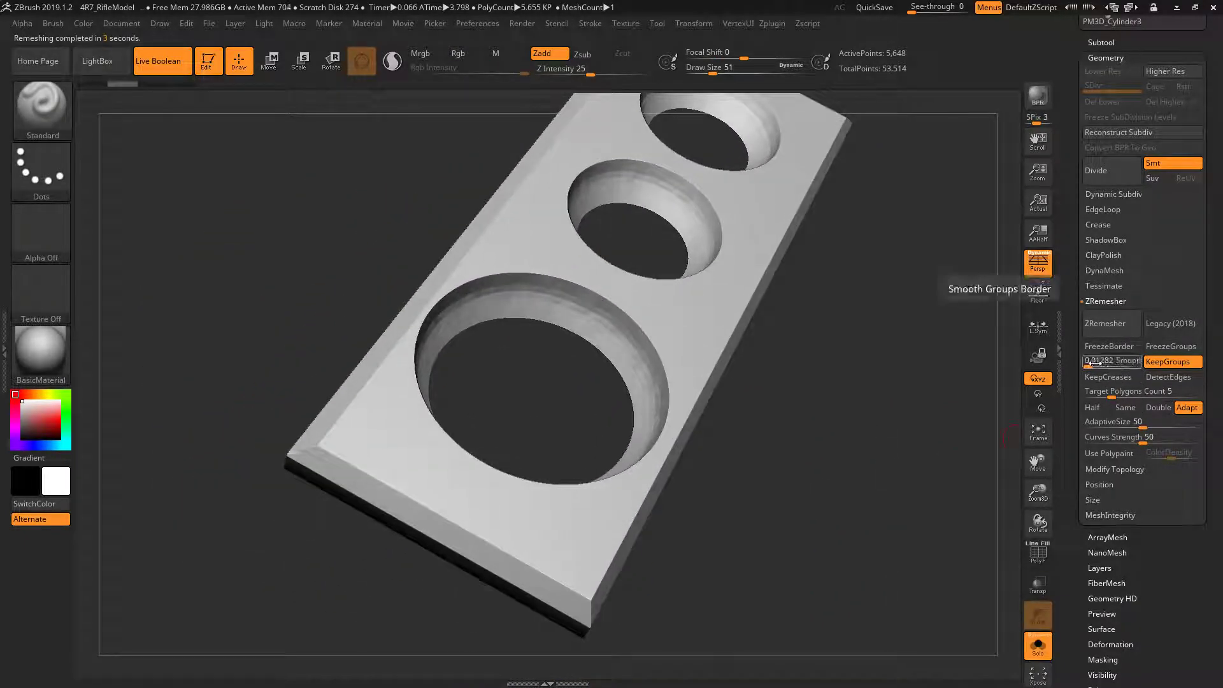
{"action": "type", "text": "0"}
{"action": "key", "text": "ctrl+z"}
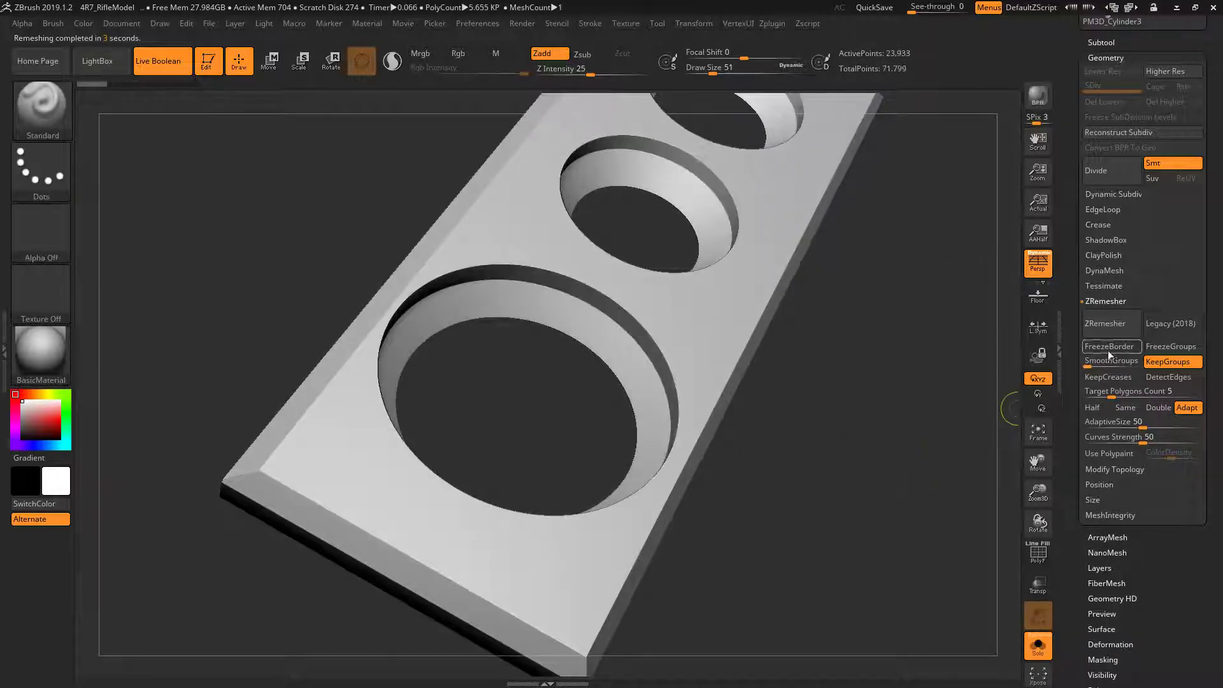
{"action": "left_click", "coordinate": [1111, 327]}
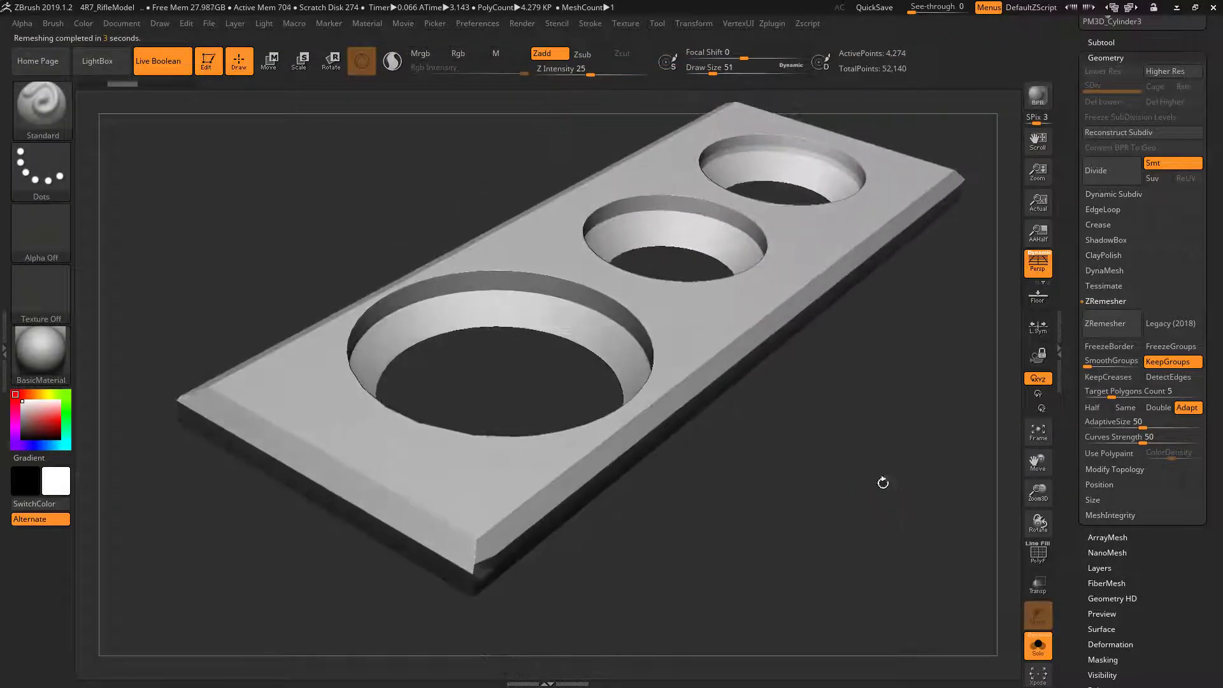
{"action": "mouse_move", "coordinate": [882, 483]}
{"action": "left_mouse_down"}
{"action": "mouse_move", "coordinate": [892, 505]}
{"action": "mouse_move", "coordinate": [918, 460]}
{"action": "mouse_move", "coordinate": [947, 468]}
{"action": "mouse_move", "coordinate": [927, 468]}
{"action": "mouse_move", "coordinate": [912, 441]}
{"action": "mouse_move", "coordinate": [852, 441]}
{"action": "mouse_move", "coordinate": [866, 470]}
{"action": "mouse_move", "coordinate": [893, 448]}
{"action": "mouse_move", "coordinate": [903, 463]}
{"action": "mouse_move", "coordinate": [939, 462]}
{"action": "mouse_move", "coordinate": [939, 412]}
{"action": "mouse_move", "coordinate": [904, 469]}
{"action": "mouse_move", "coordinate": [904, 418]}
{"action": "mouse_move", "coordinate": [920, 446]}
{"action": "mouse_move", "coordinate": [907, 455]}
{"action": "mouse_move", "coordinate": [896, 390]}
{"action": "mouse_move", "coordinate": [936, 455]}
{"action": "mouse_move", "coordinate": [983, 383]}
{"action": "left_mouse_up"}
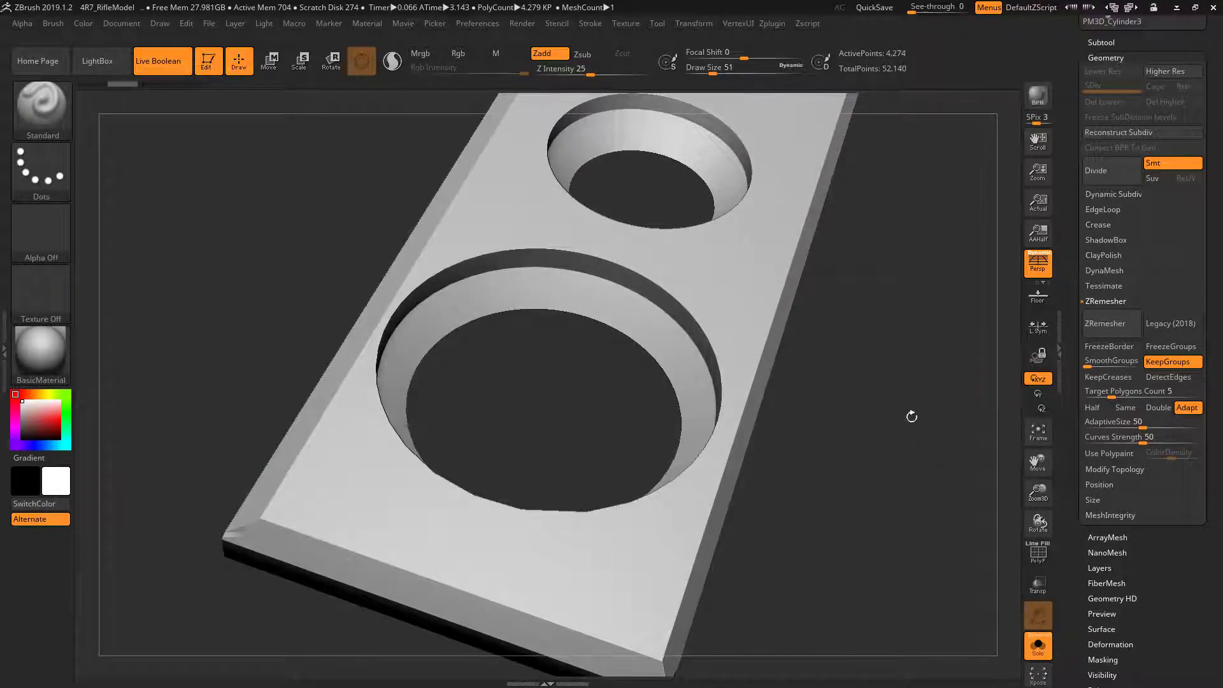
{"action": "mouse_move", "coordinate": [911, 416]}
{"action": "left_mouse_down"}
{"action": "mouse_move", "coordinate": [900, 415]}
{"action": "mouse_move", "coordinate": [929, 388]}
{"action": "mouse_move", "coordinate": [928, 429]}
{"action": "mouse_move", "coordinate": [936, 408]}
{"action": "mouse_move", "coordinate": [942, 423]}
{"action": "left_mouse_up"}
{"action": "key", "text": "shift+f"}
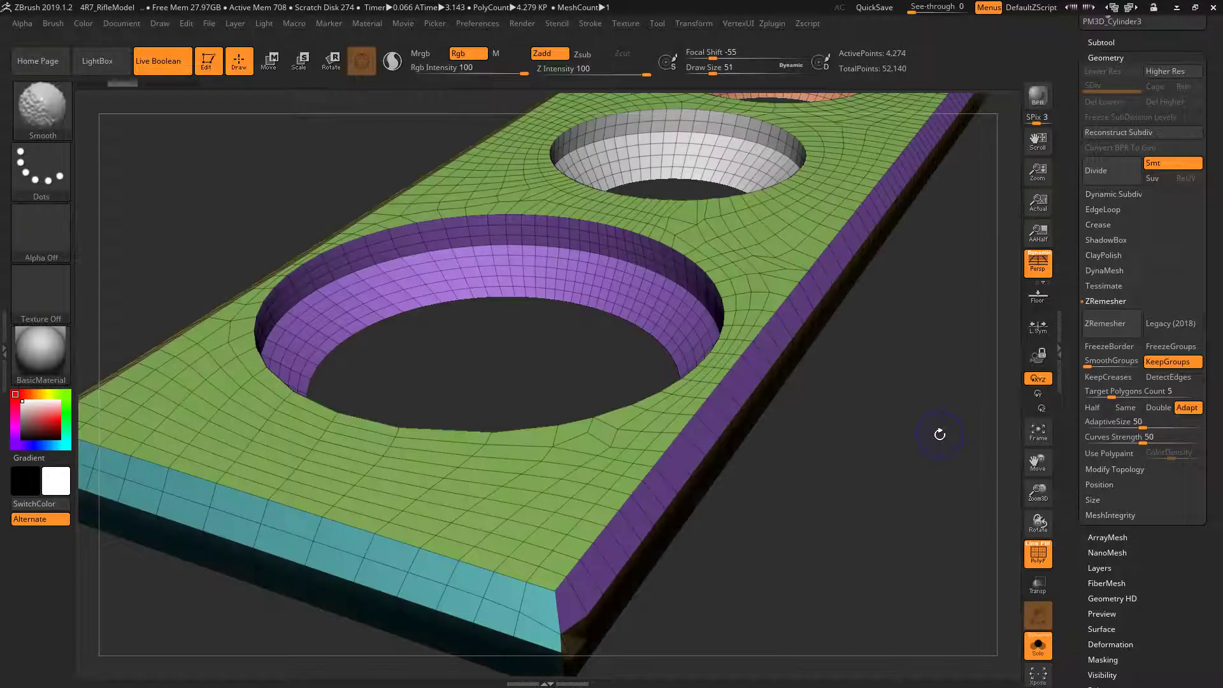
{"action": "key", "text": "shift+f"}
{"action": "mouse_move", "coordinate": [932, 443]}
{"action": "left_mouse_down", "text": "alt"}
{"action": "mouse_move", "coordinate": [924, 371]}
{"action": "mouse_move", "coordinate": [904, 470]}
{"action": "mouse_move", "coordinate": [936, 446]}
{"action": "left_mouse_up", "text": "alt"}
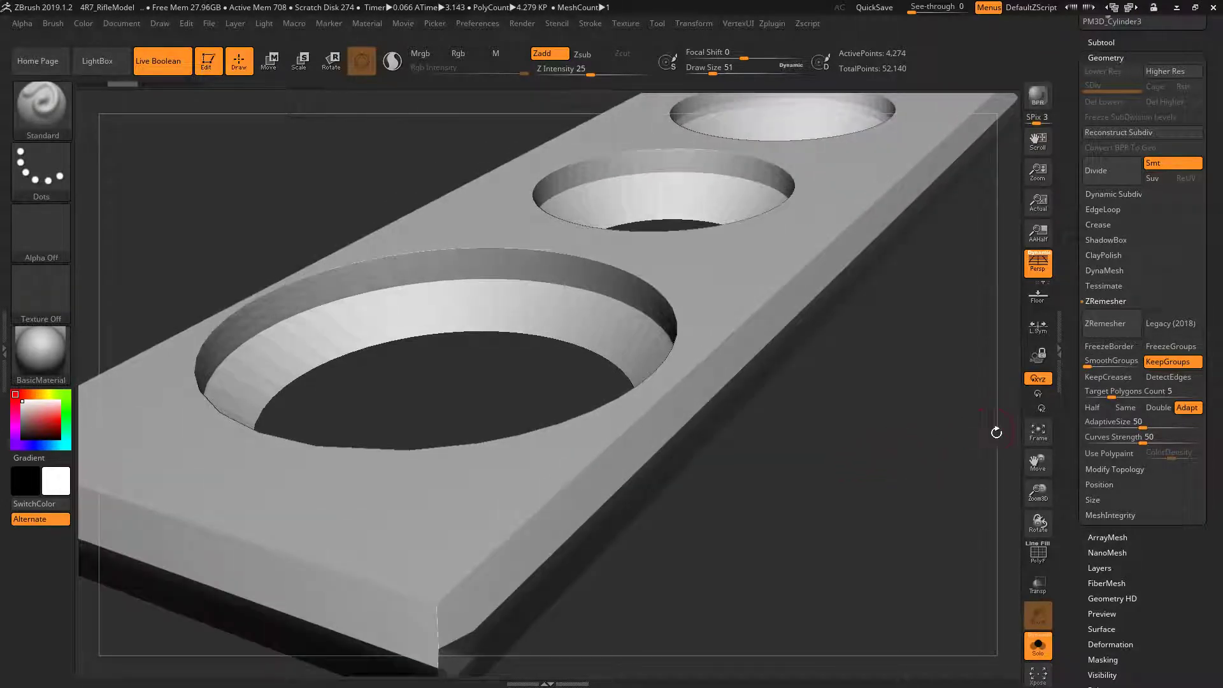
{"action": "mouse_move", "coordinate": [865, 483]}
{"action": "left_mouse_down"}
{"action": "mouse_move", "coordinate": [920, 460]}
{"action": "mouse_move", "coordinate": [904, 459]}
{"action": "mouse_move", "coordinate": [907, 484]}
{"action": "mouse_move", "coordinate": [884, 504]}
{"action": "left_mouse_up"}
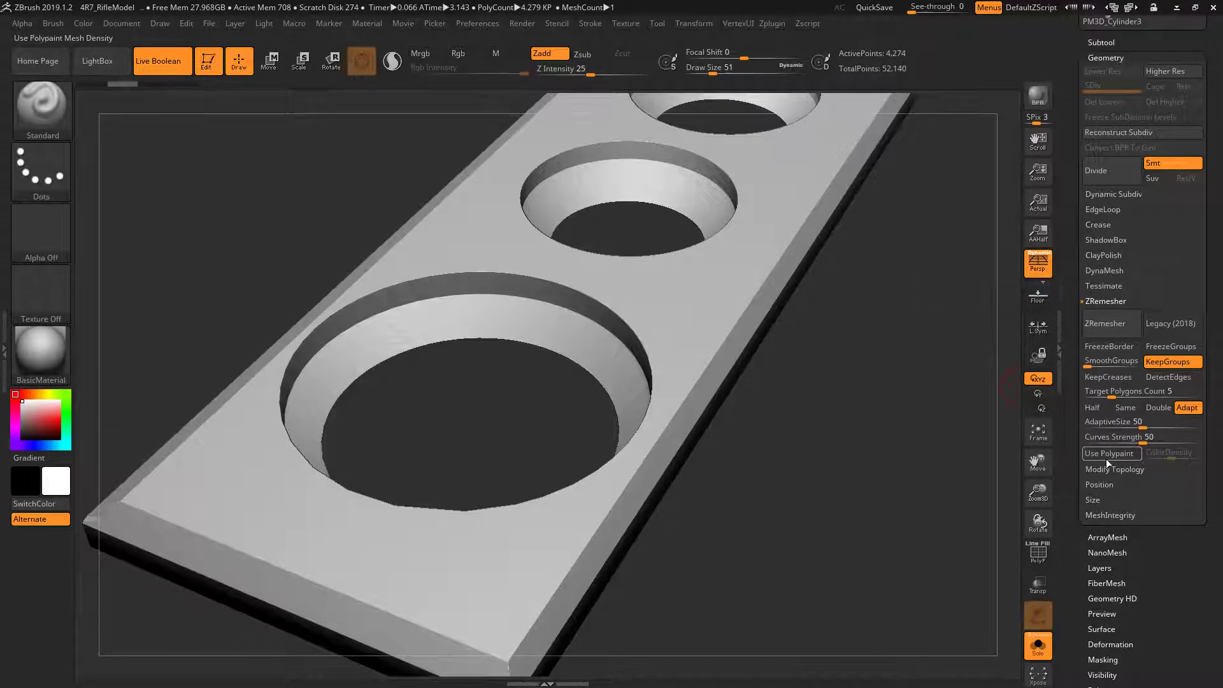
{"action": "mouse_move", "coordinate": [911, 498]}
{"action": "left_mouse_down"}
{"action": "mouse_move", "coordinate": [950, 439]}
{"action": "mouse_move", "coordinate": [924, 470]}
{"action": "mouse_move", "coordinate": [866, 414]}
{"action": "mouse_move", "coordinate": [850, 487]}
{"action": "mouse_move", "coordinate": [817, 479]}
{"action": "mouse_move", "coordinate": [775, 405]}
{"action": "left_mouse_up"}
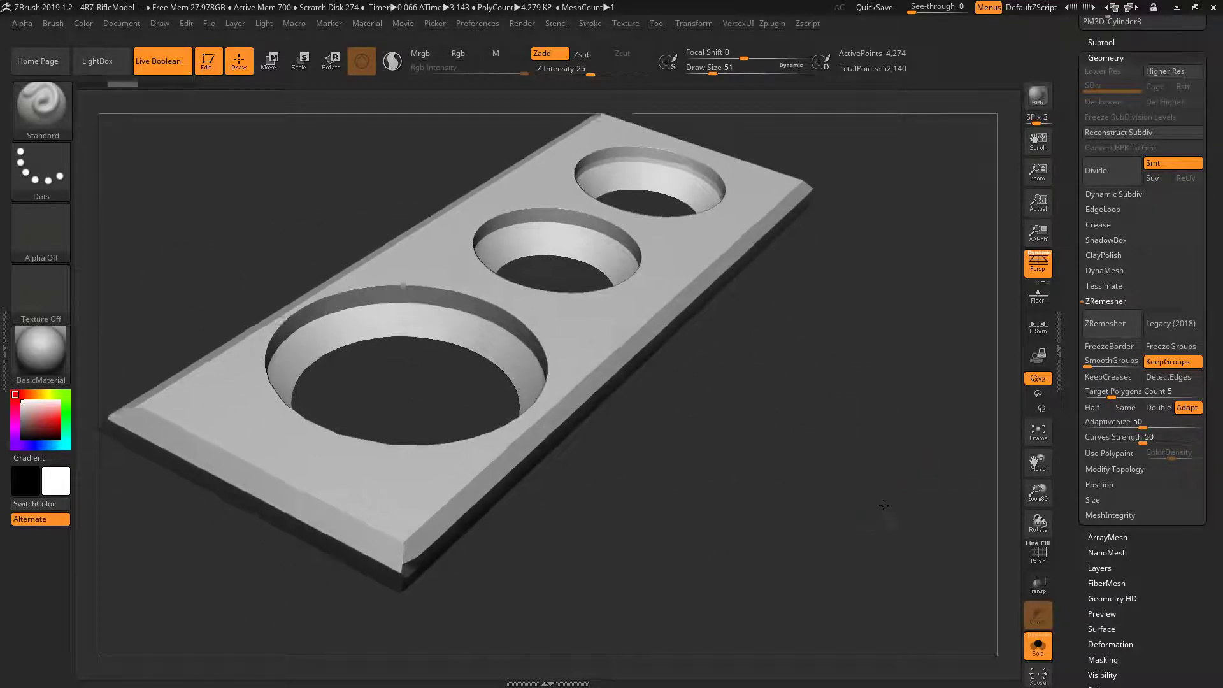
{"action": "mouse_move", "coordinate": [775, 405]}
{"action": "left_mouse_down"}
{"action": "mouse_move", "coordinate": [916, 475]}
{"action": "mouse_move", "coordinate": [904, 474]}
{"action": "mouse_move", "coordinate": [909, 415]}
{"action": "mouse_move", "coordinate": [944, 467]}
{"action": "left_mouse_up"}
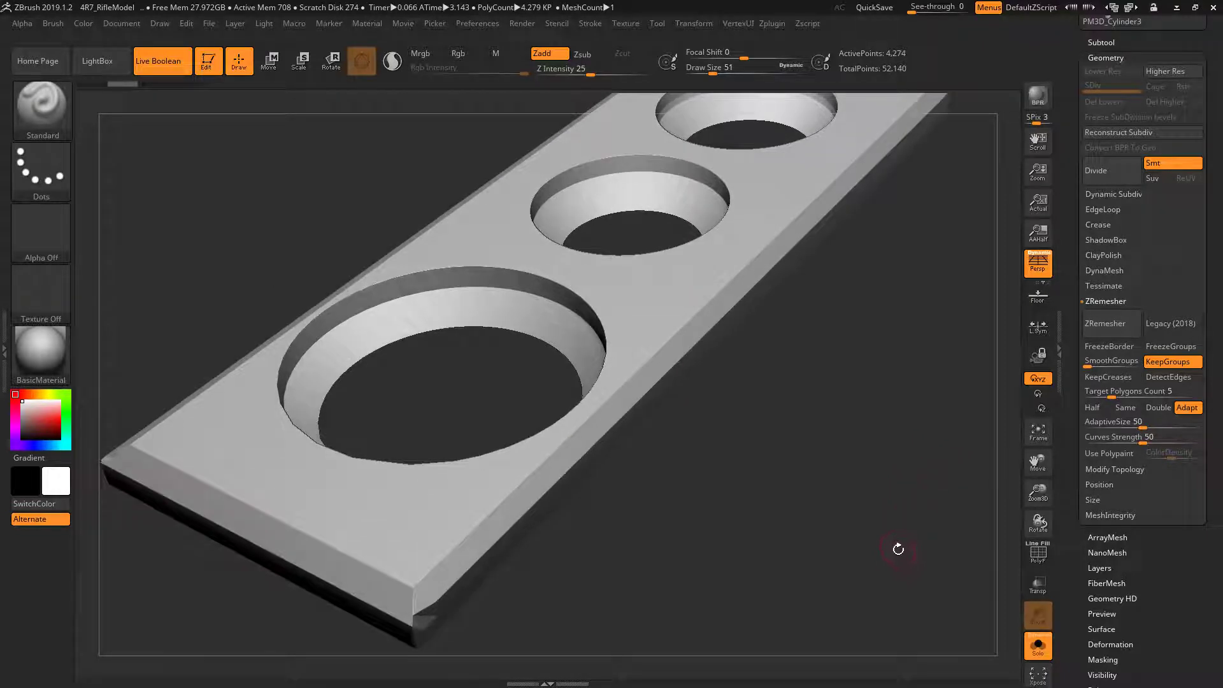
{"action": "mouse_move", "coordinate": [871, 556]}
{"action": "left_mouse_down"}
{"action": "mouse_move", "coordinate": [874, 519]}
{"action": "mouse_move", "coordinate": [916, 492]}
{"action": "mouse_move", "coordinate": [914, 510]}
{"action": "mouse_move", "coordinate": [909, 489]}
{"action": "mouse_move", "coordinate": [973, 457]}
{"action": "left_mouse_up"}
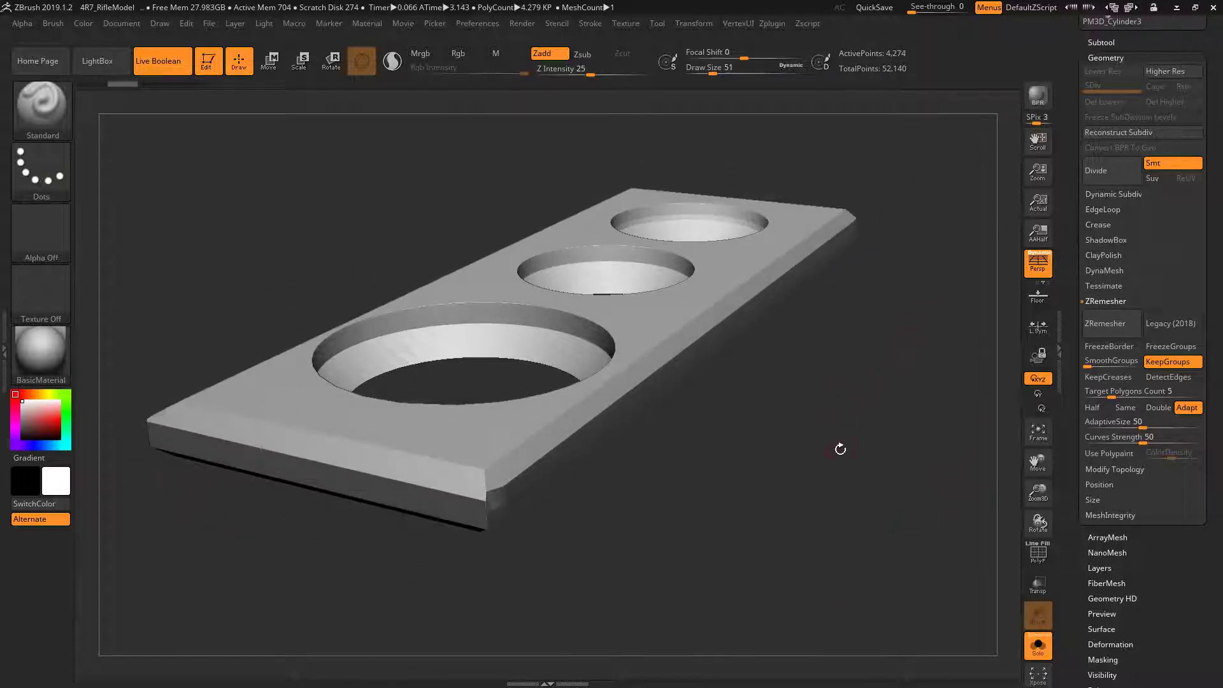
{"action": "mouse_move", "coordinate": [840, 449]}
{"action": "left_mouse_down"}
{"action": "mouse_move", "coordinate": [843, 480]}
{"action": "mouse_move", "coordinate": [853, 463]}
{"action": "mouse_move", "coordinate": [856, 482]}
{"action": "mouse_move", "coordinate": [915, 478]}
{"action": "mouse_move", "coordinate": [879, 479]}
{"action": "mouse_move", "coordinate": [811, 518]}
{"action": "mouse_move", "coordinate": [889, 519]}
{"action": "left_mouse_up"}
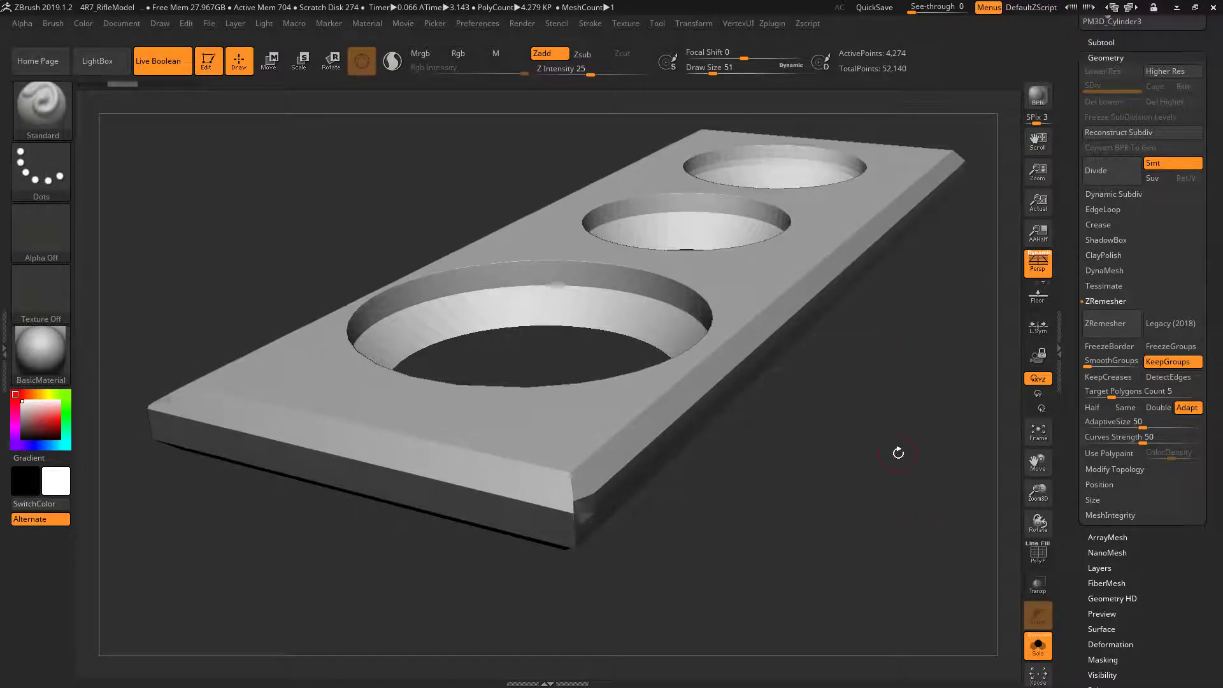